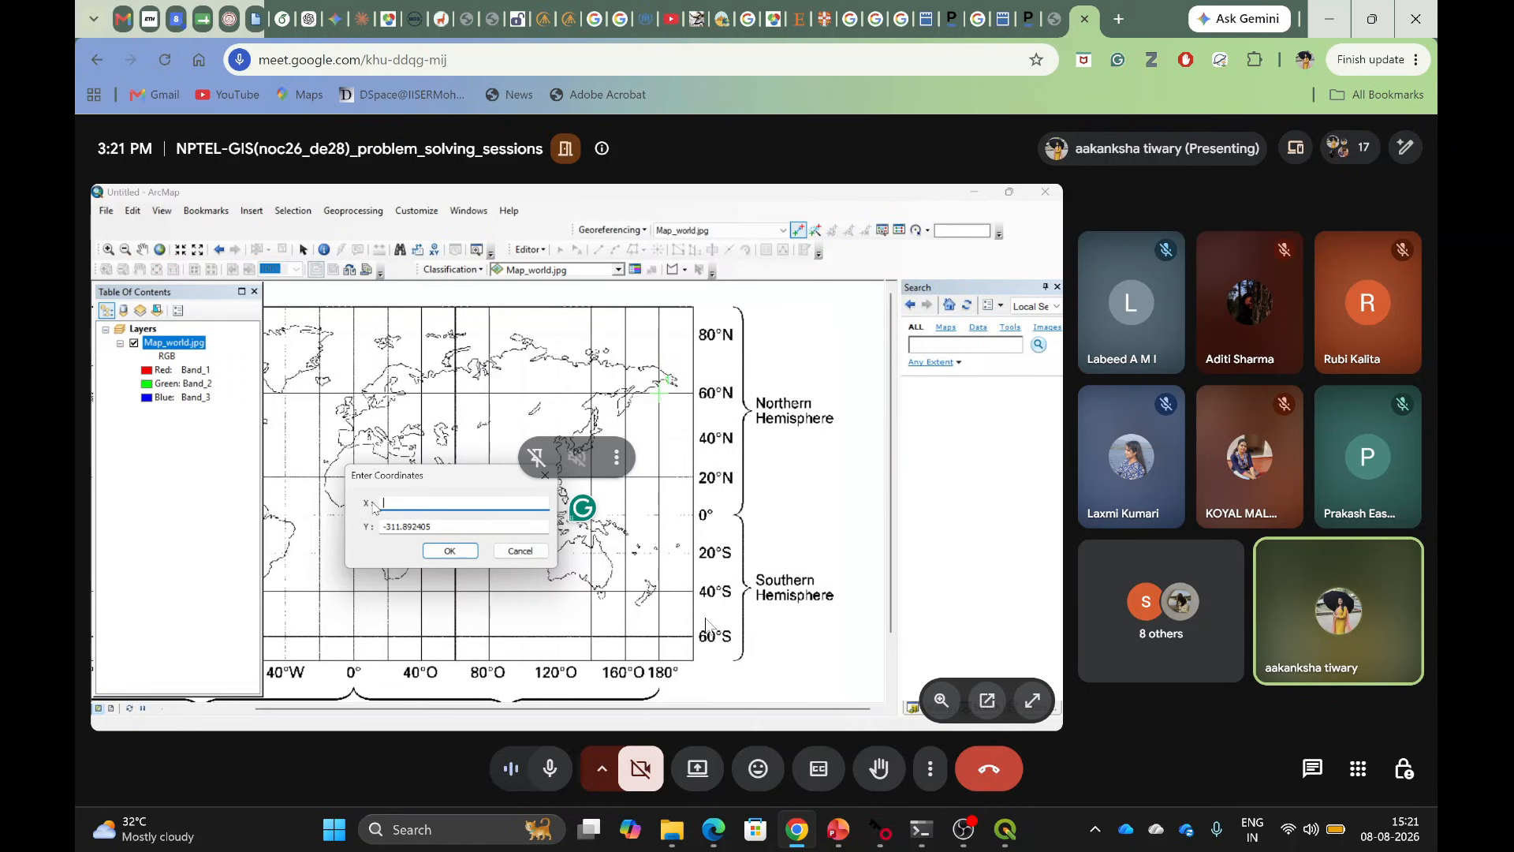
# - Read the meeting chat, close it, and enlarge the shared ArcMap presentation to full screen
pyautogui.click(1311, 779)
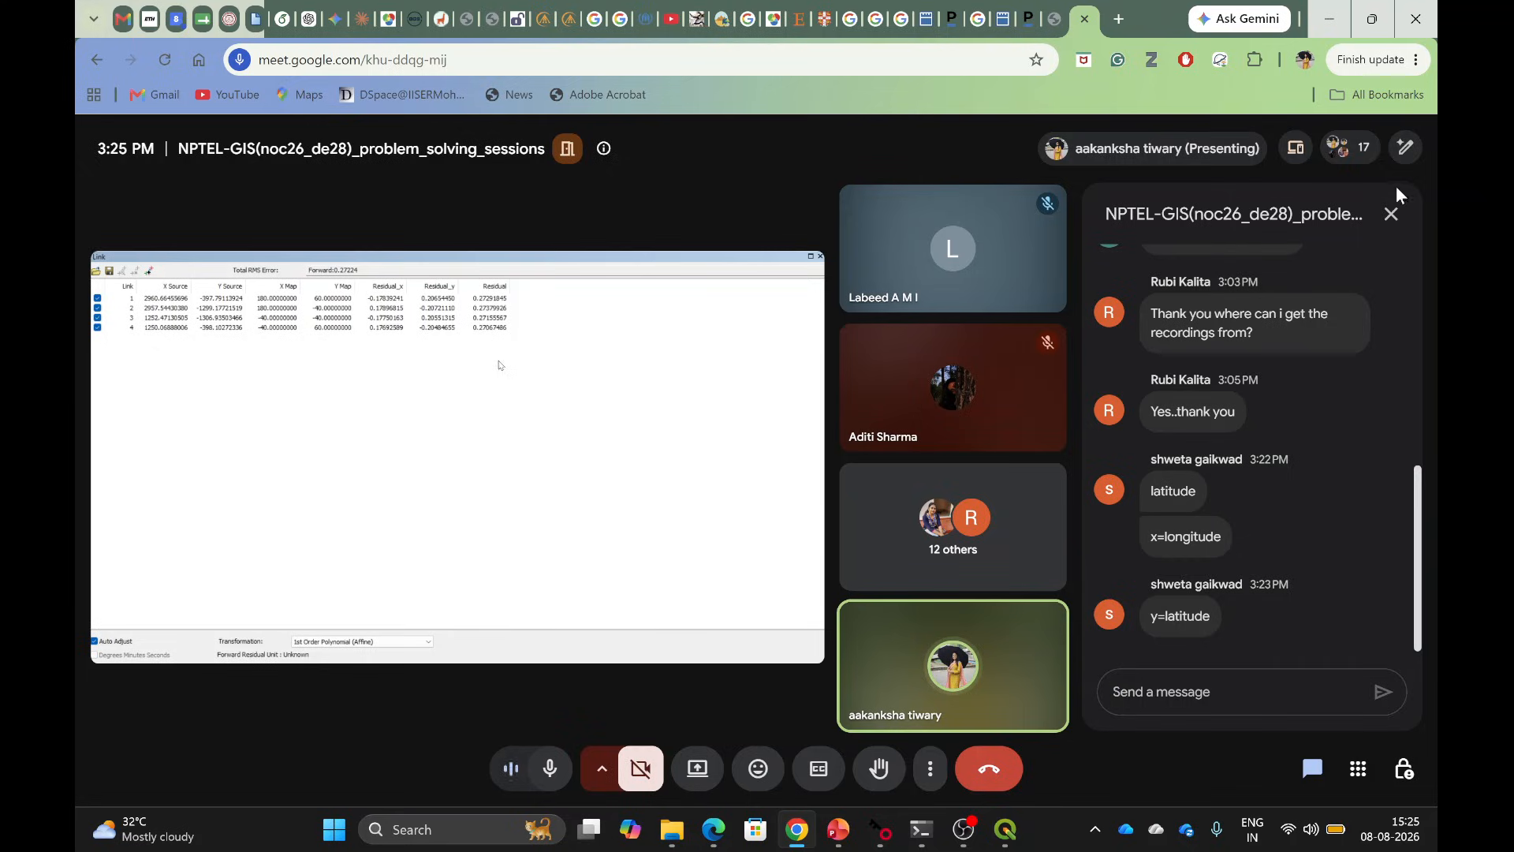
pyautogui.click(1391, 215)
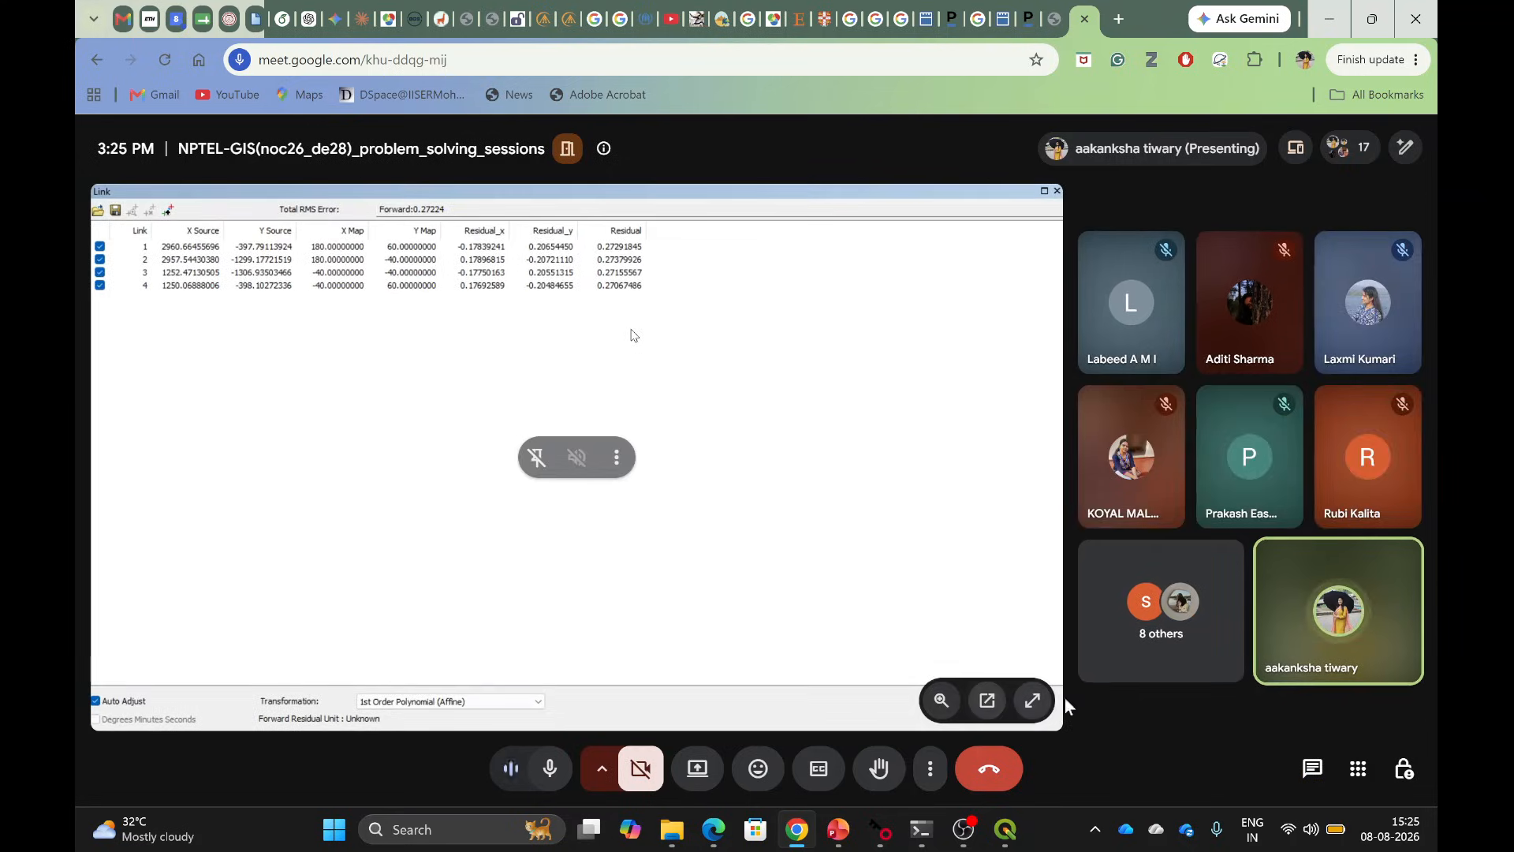
pyautogui.click(1033, 699)
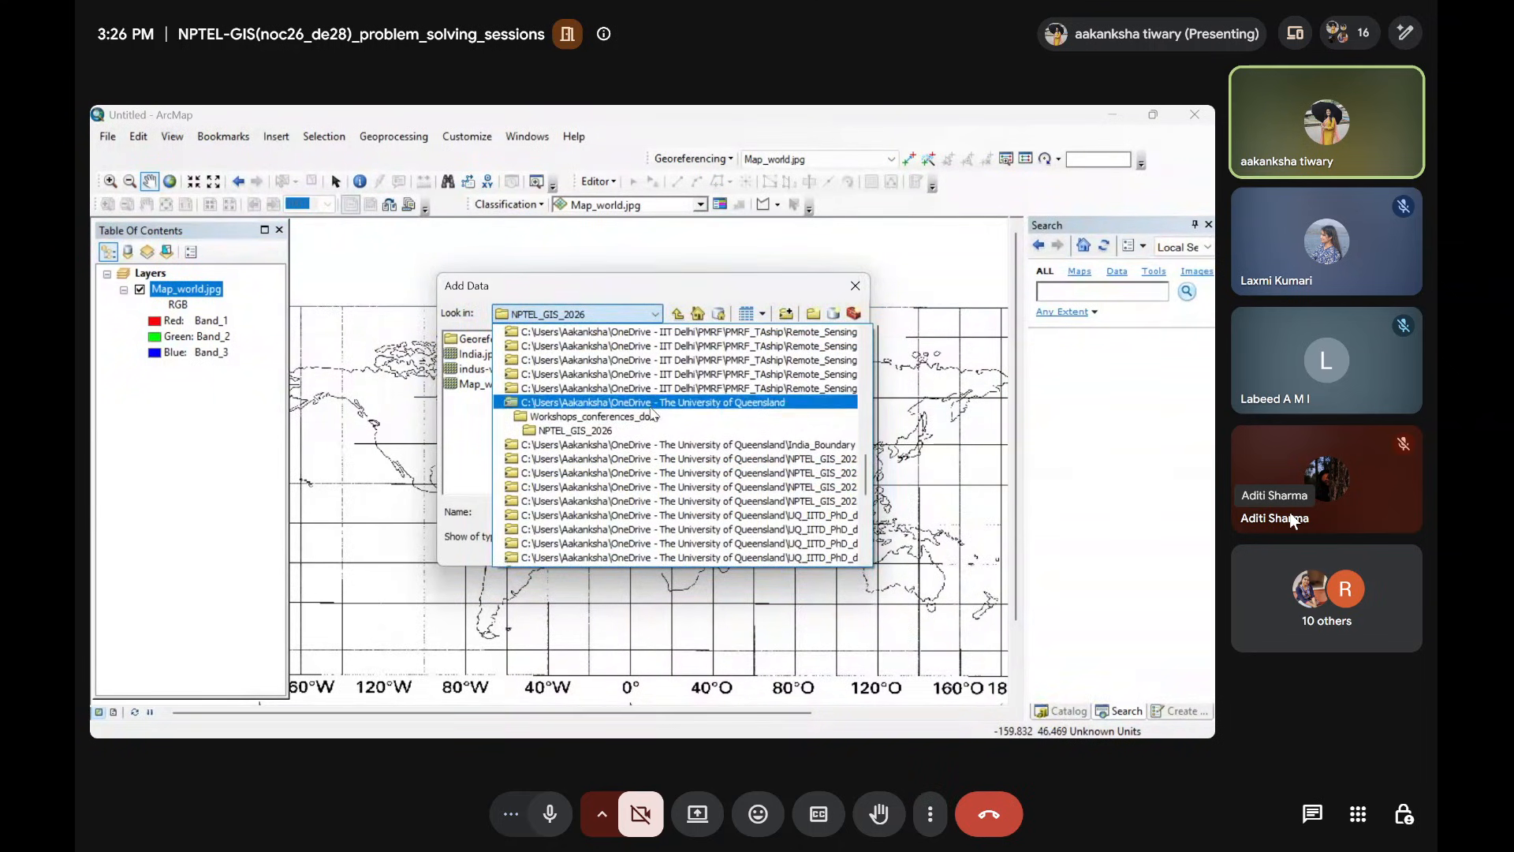
# - Add India_Boundary.shp to the map and toggle its visibility off and on to compare it with the world map
pyautogui.click(648, 445)
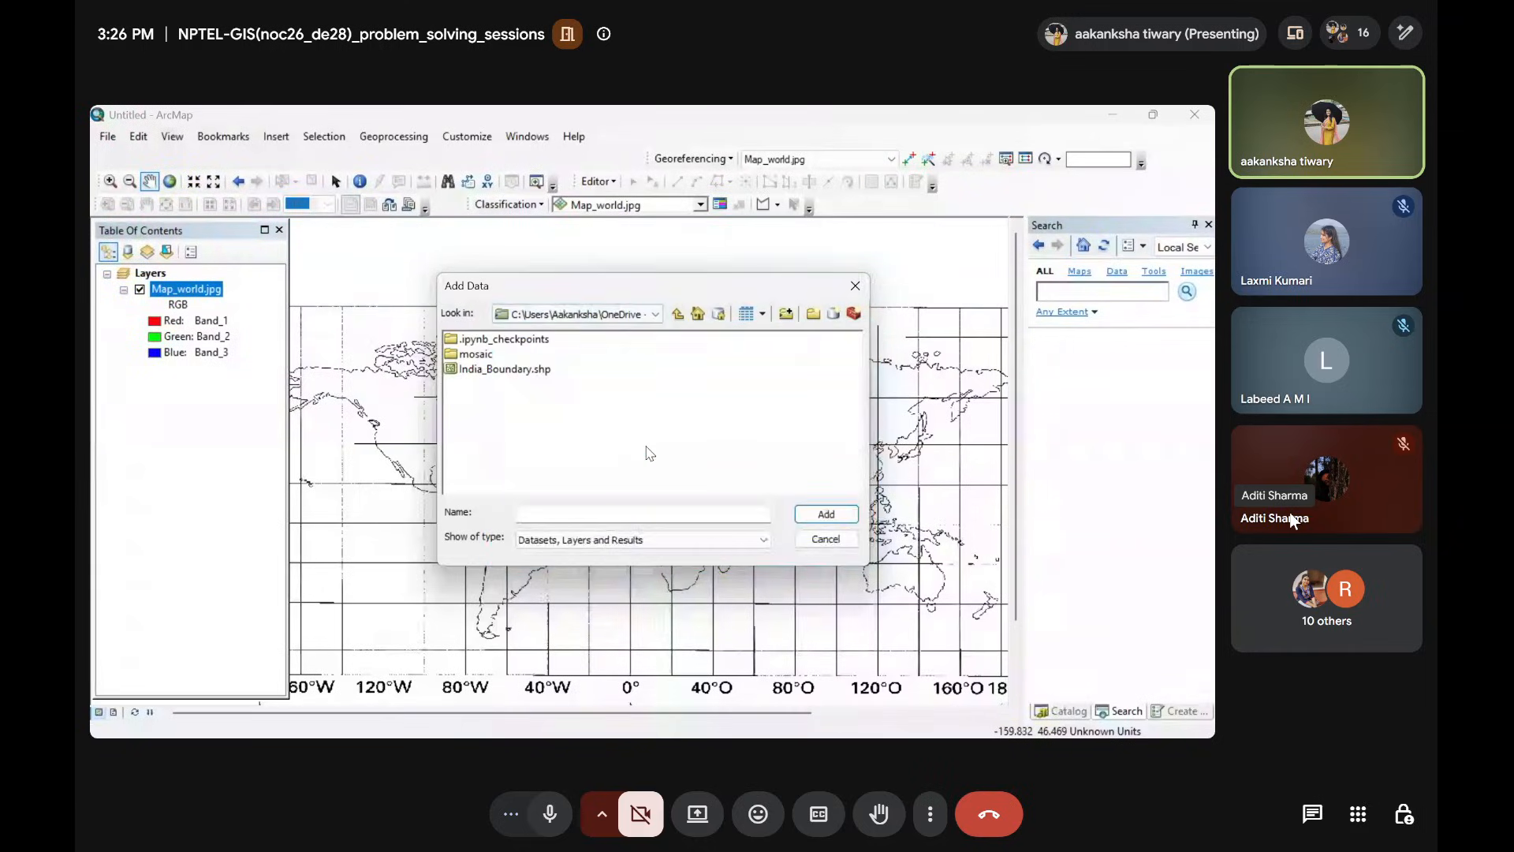
pyautogui.click(494, 375)
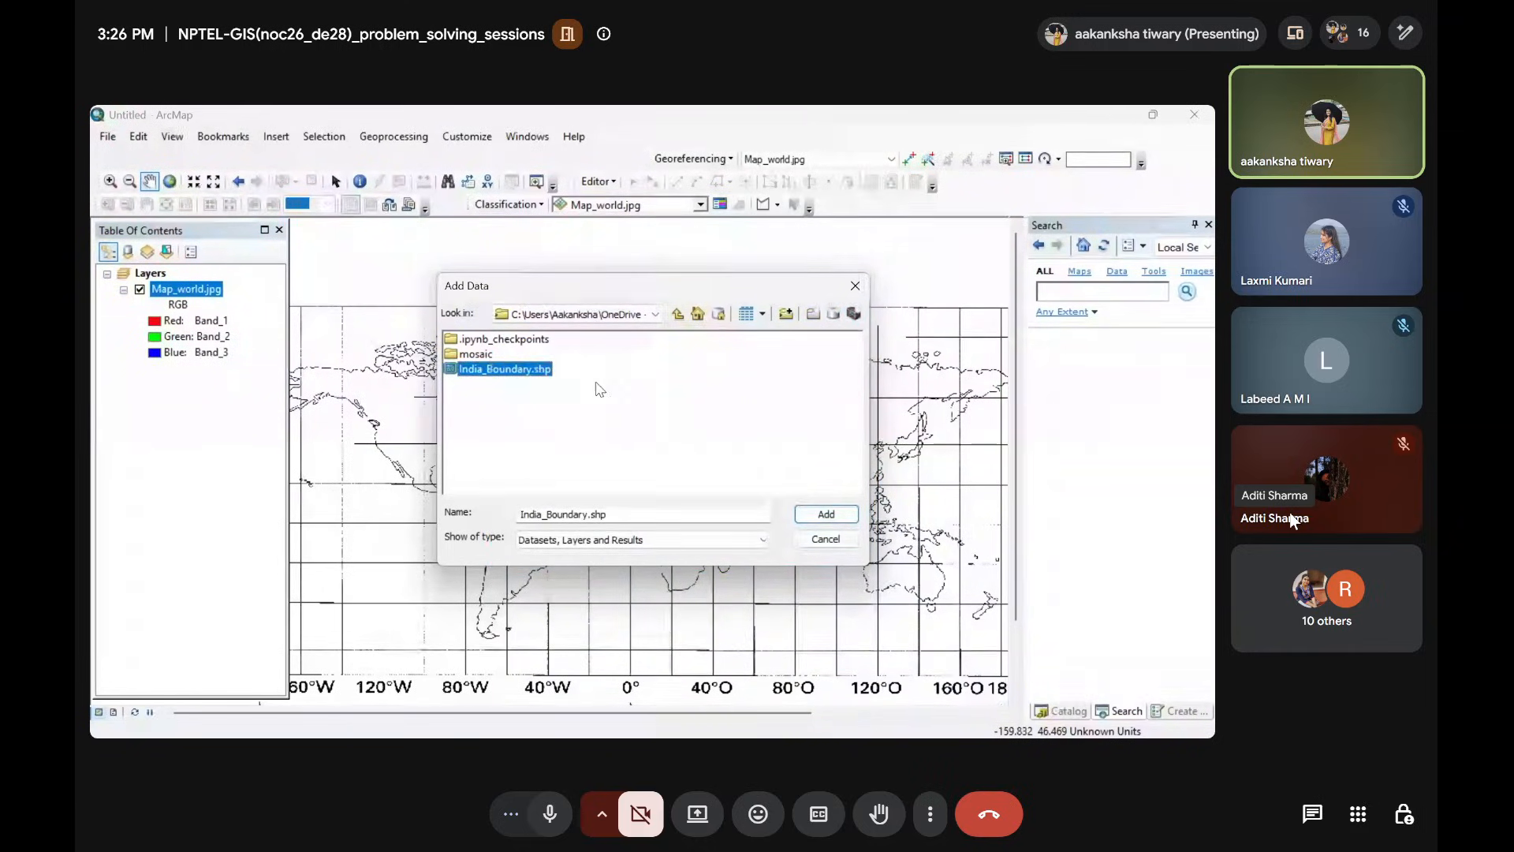
pyautogui.click(827, 514)
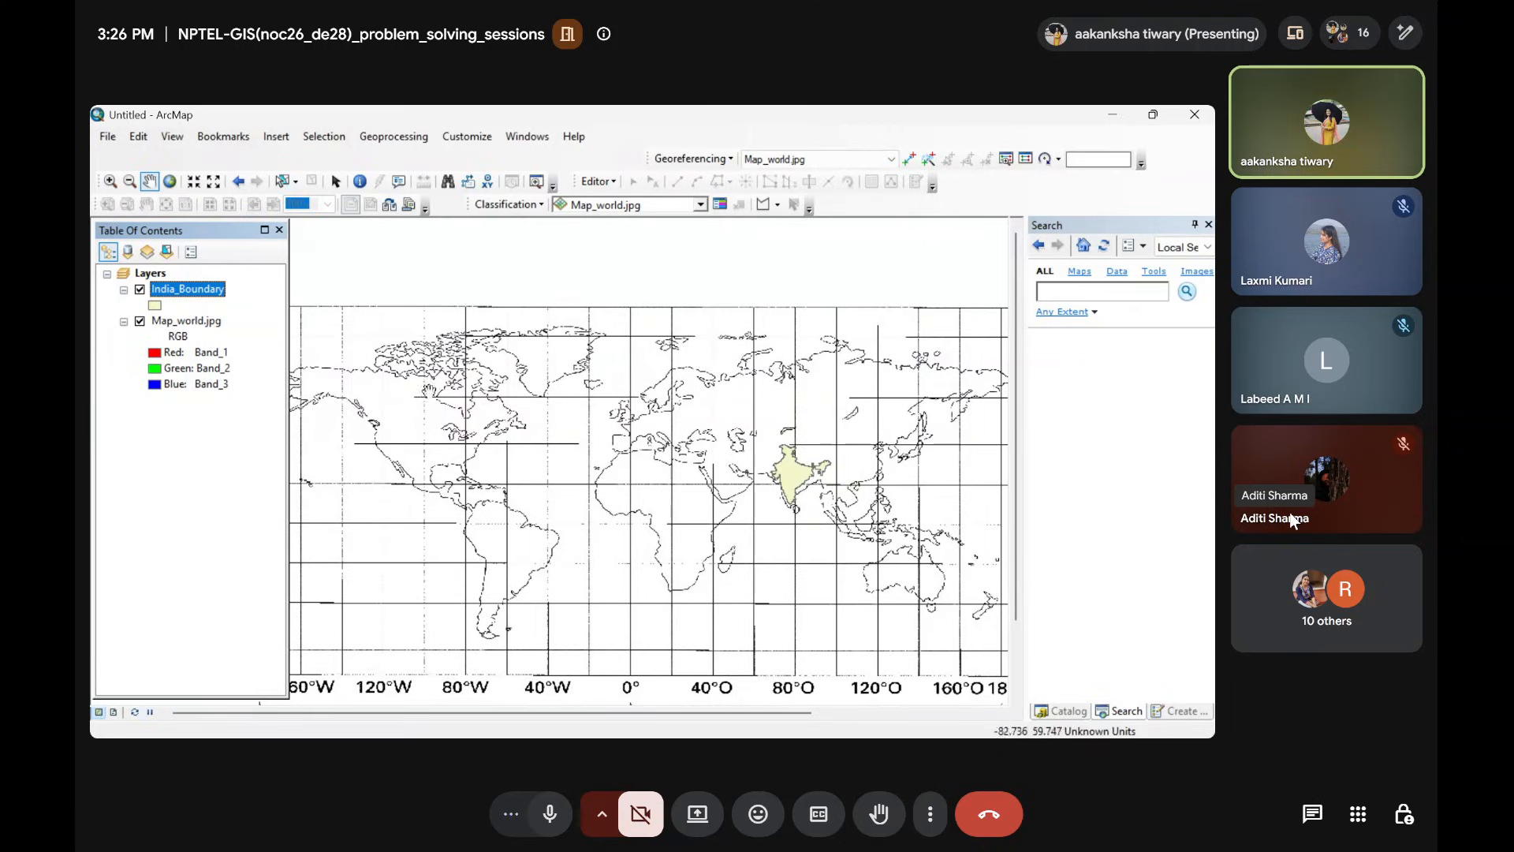
pyautogui.click(140, 289)
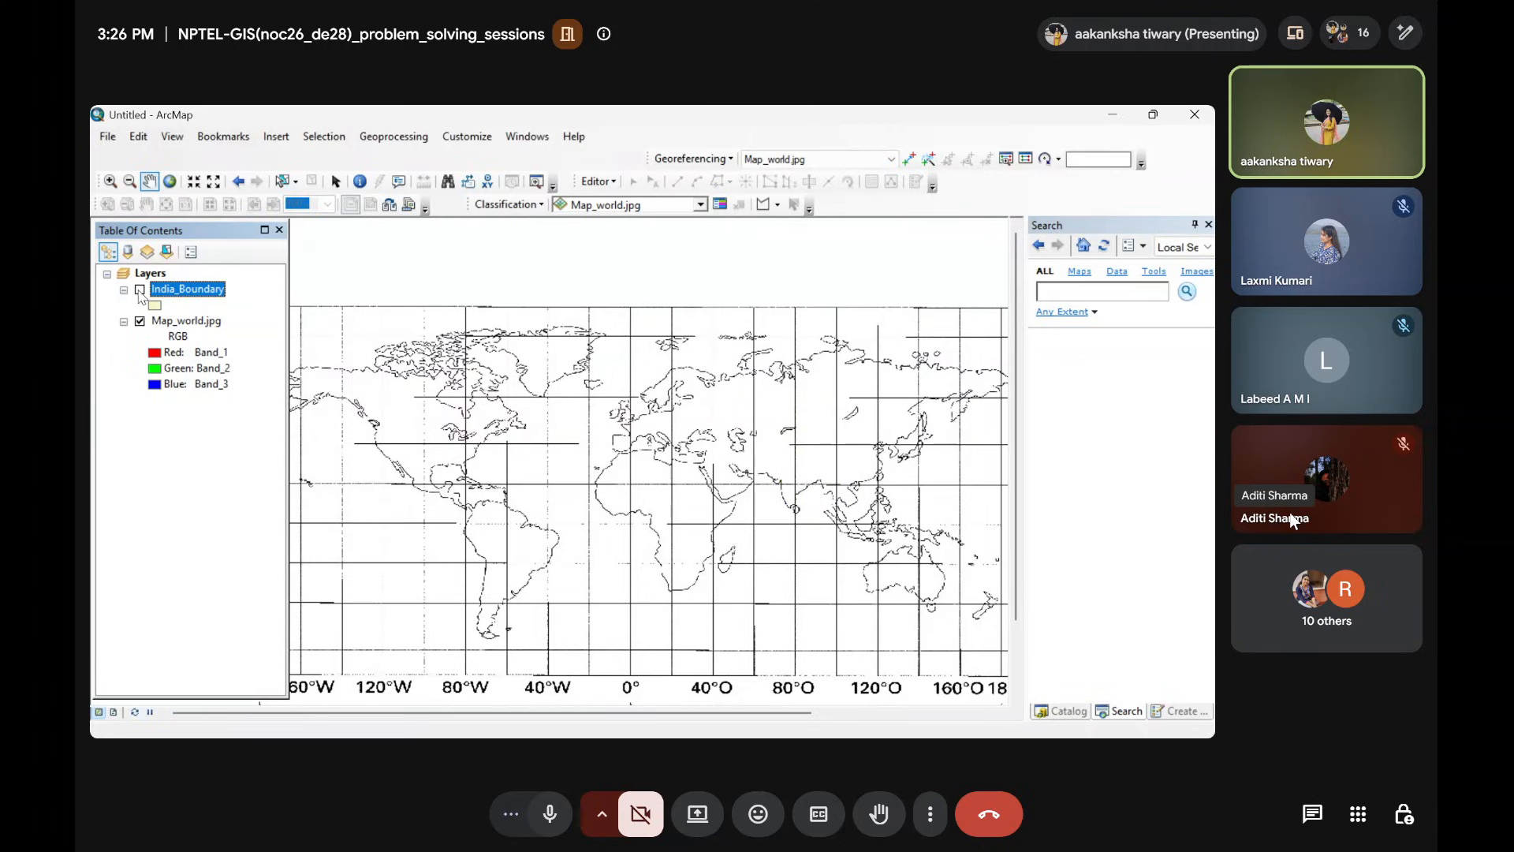
pyautogui.click(140, 290)
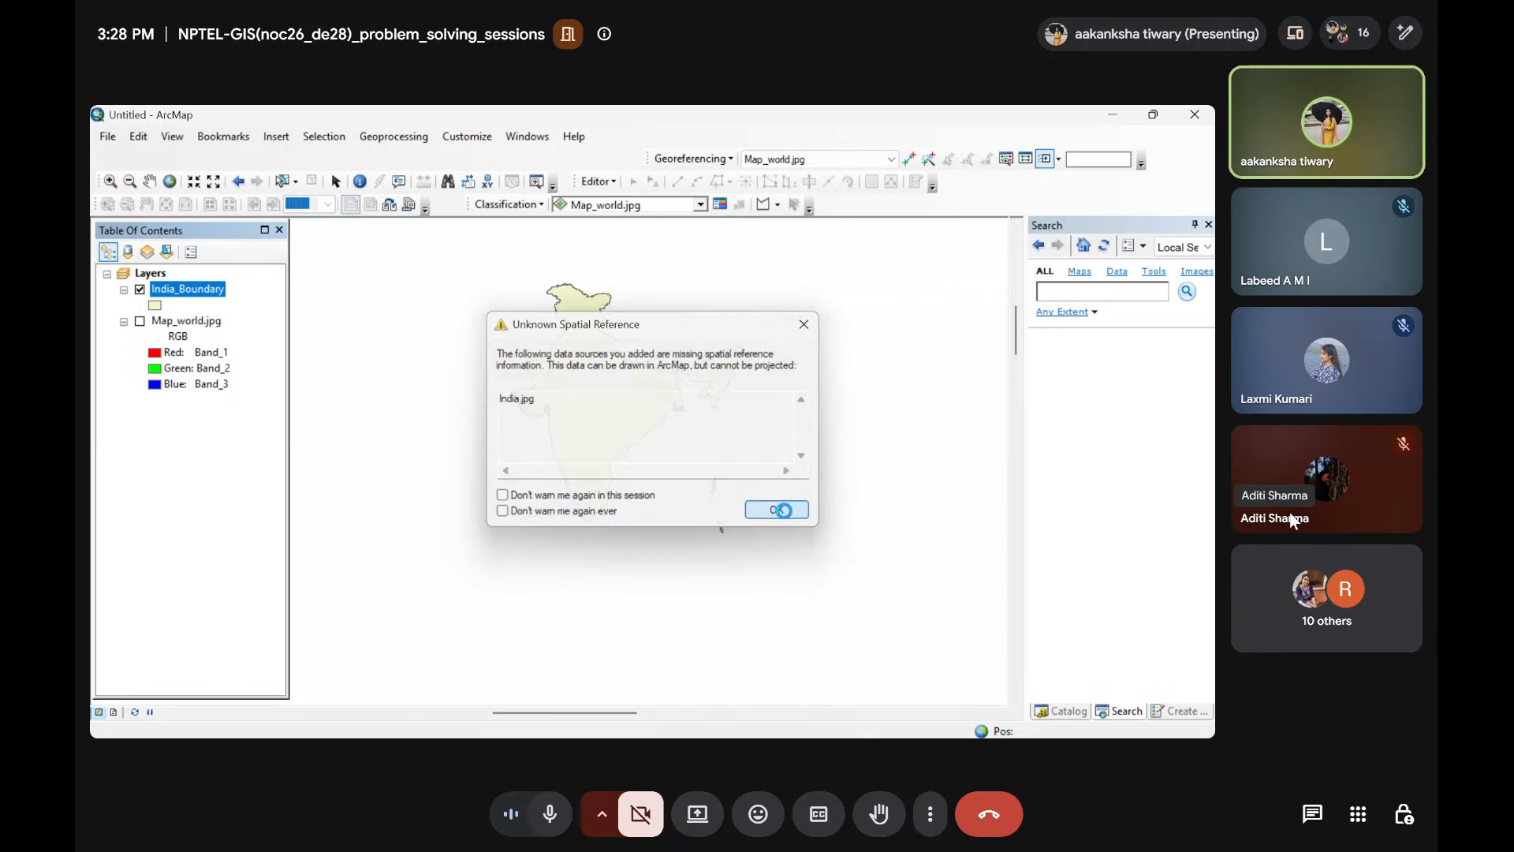
# - Finish adding India.jpg without a spatial reference and zoom to that layer
pyautogui.click(778, 511)
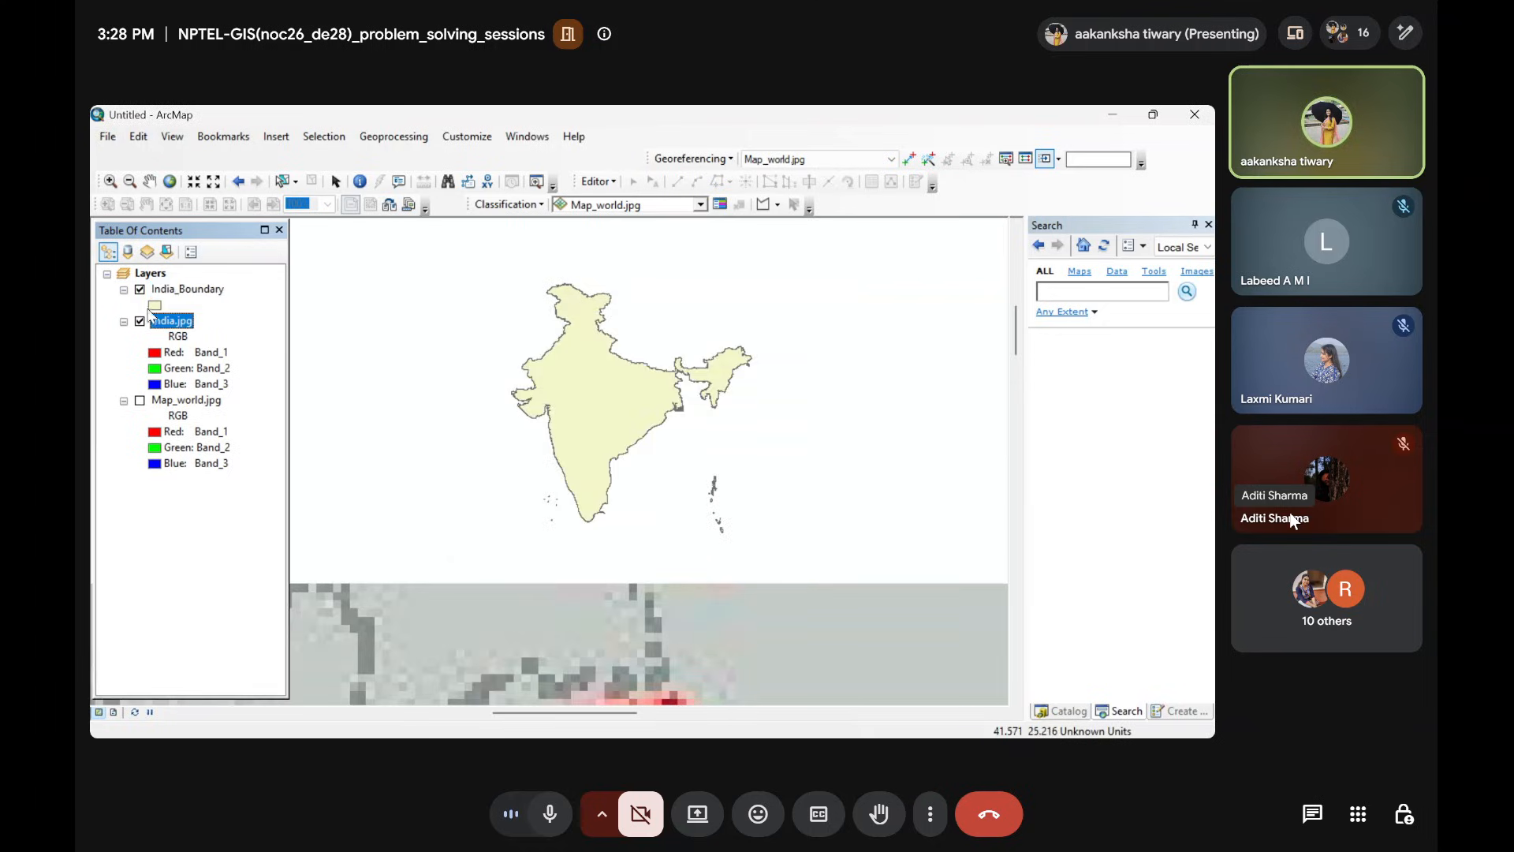
pyautogui.rightClick(168, 325)
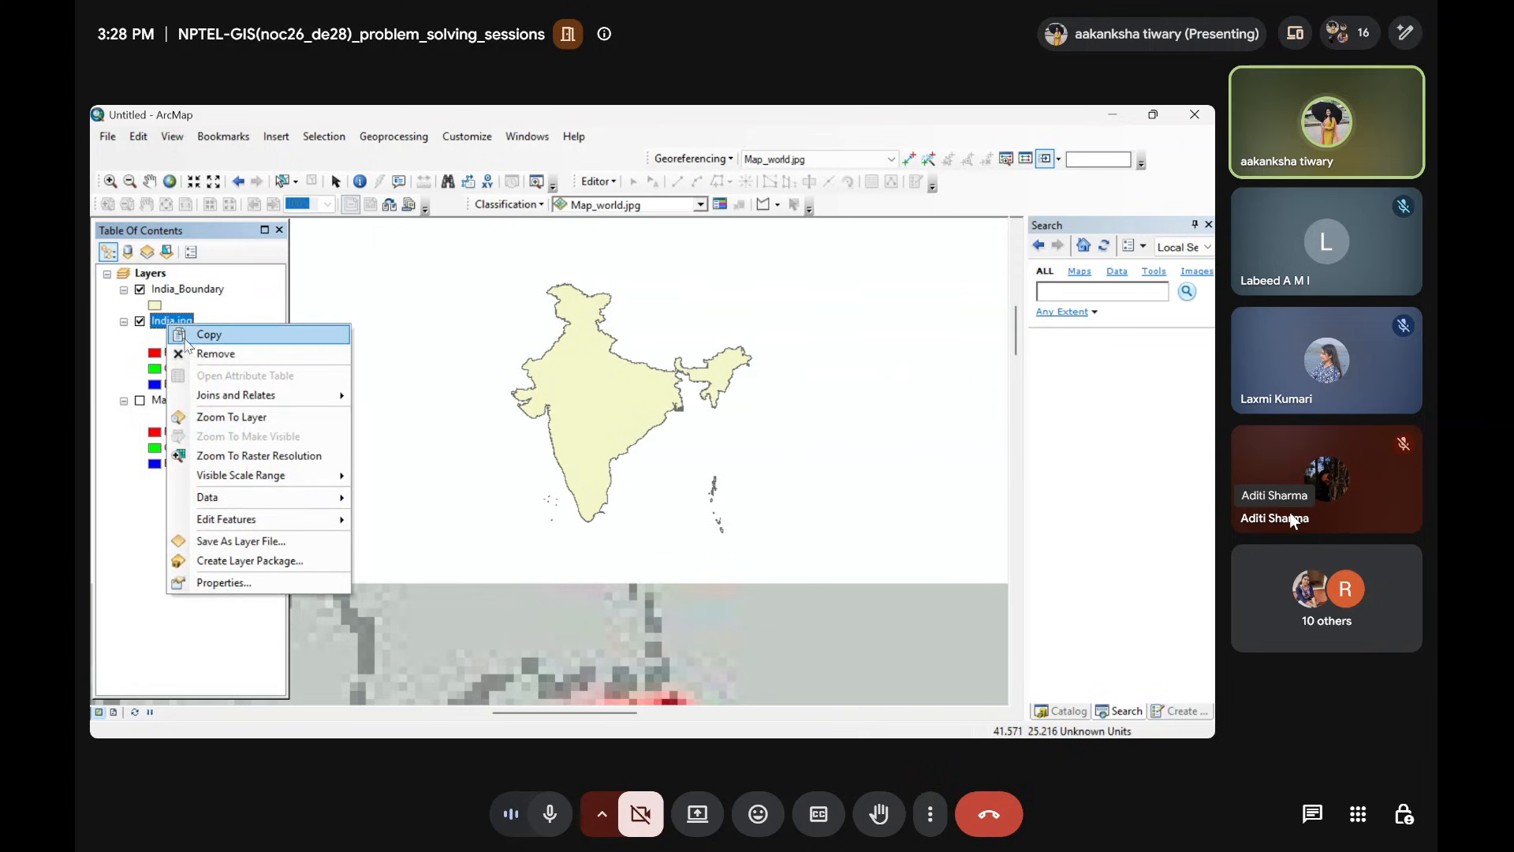
pyautogui.click(231, 416)
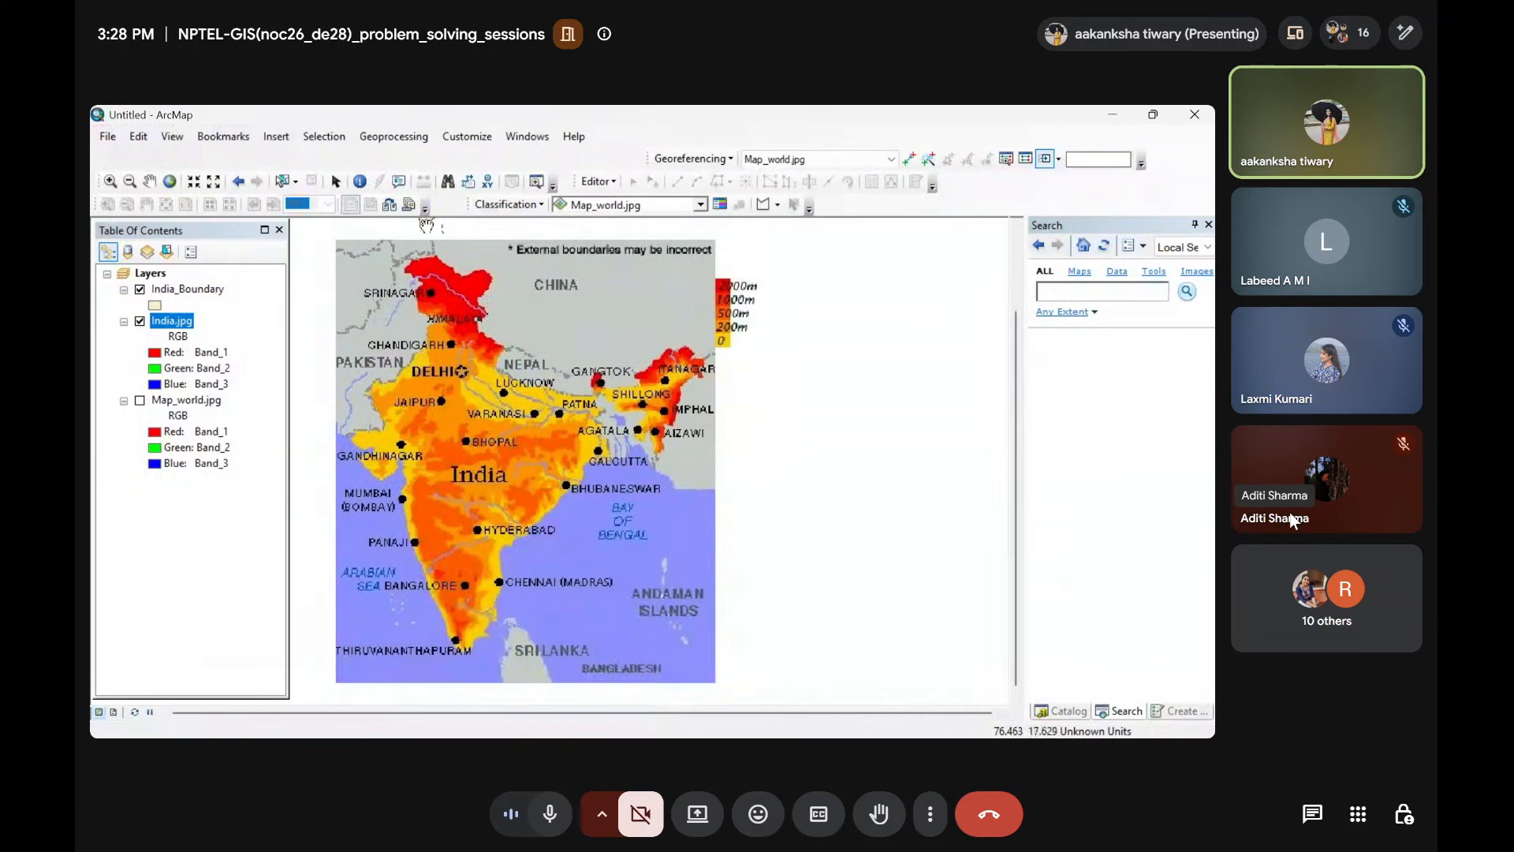
# - Set India.jpg as the georeferencing target layer and fit it to the current display
pyautogui.moveTo(428, 227); pyautogui.dragTo(368, 257)
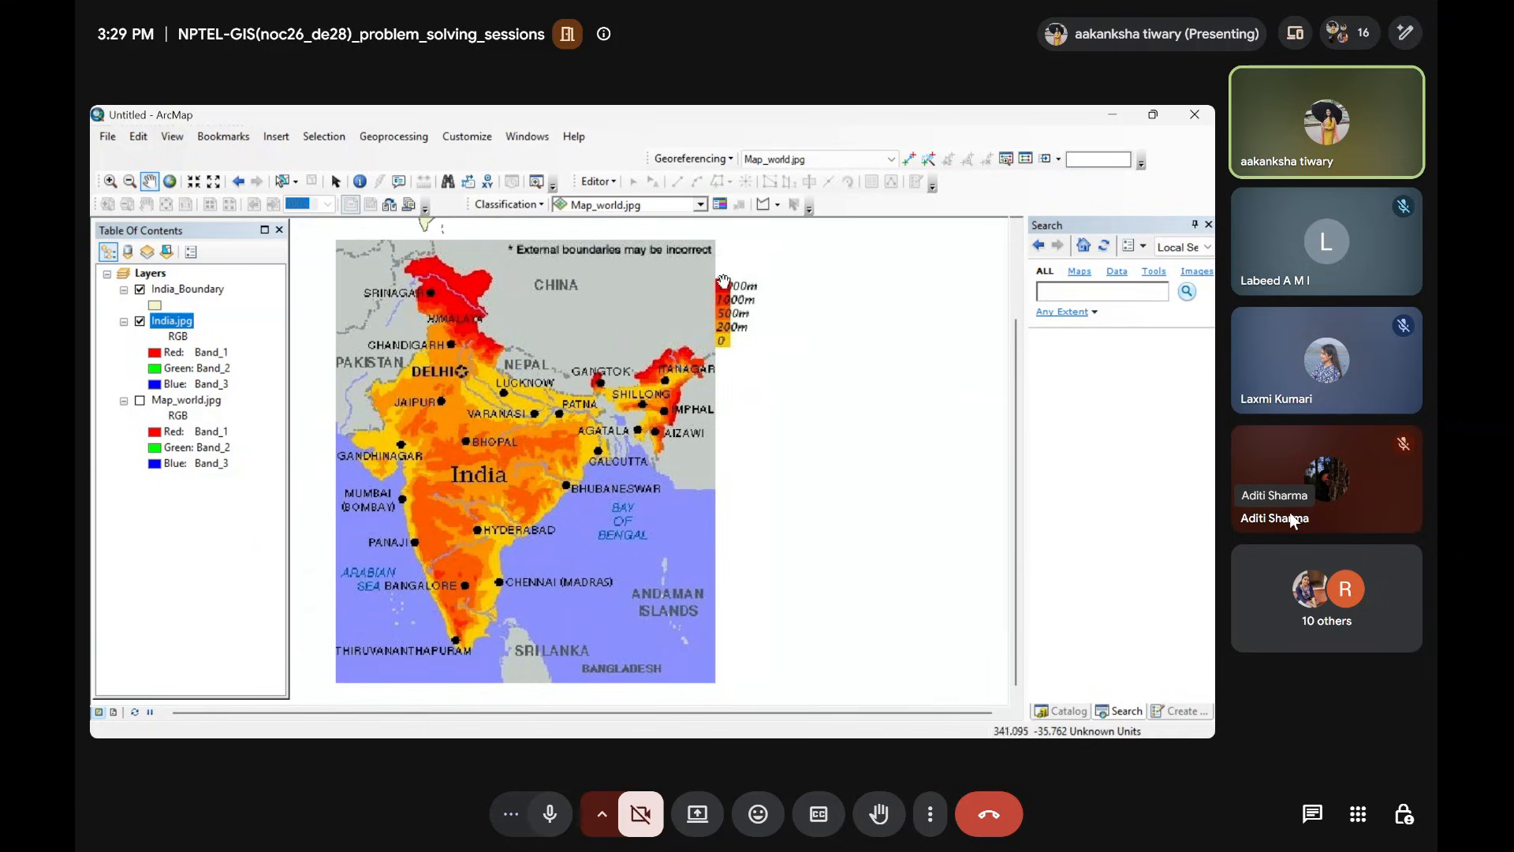
pyautogui.moveTo(739, 282); pyautogui.dragTo(755, 348)
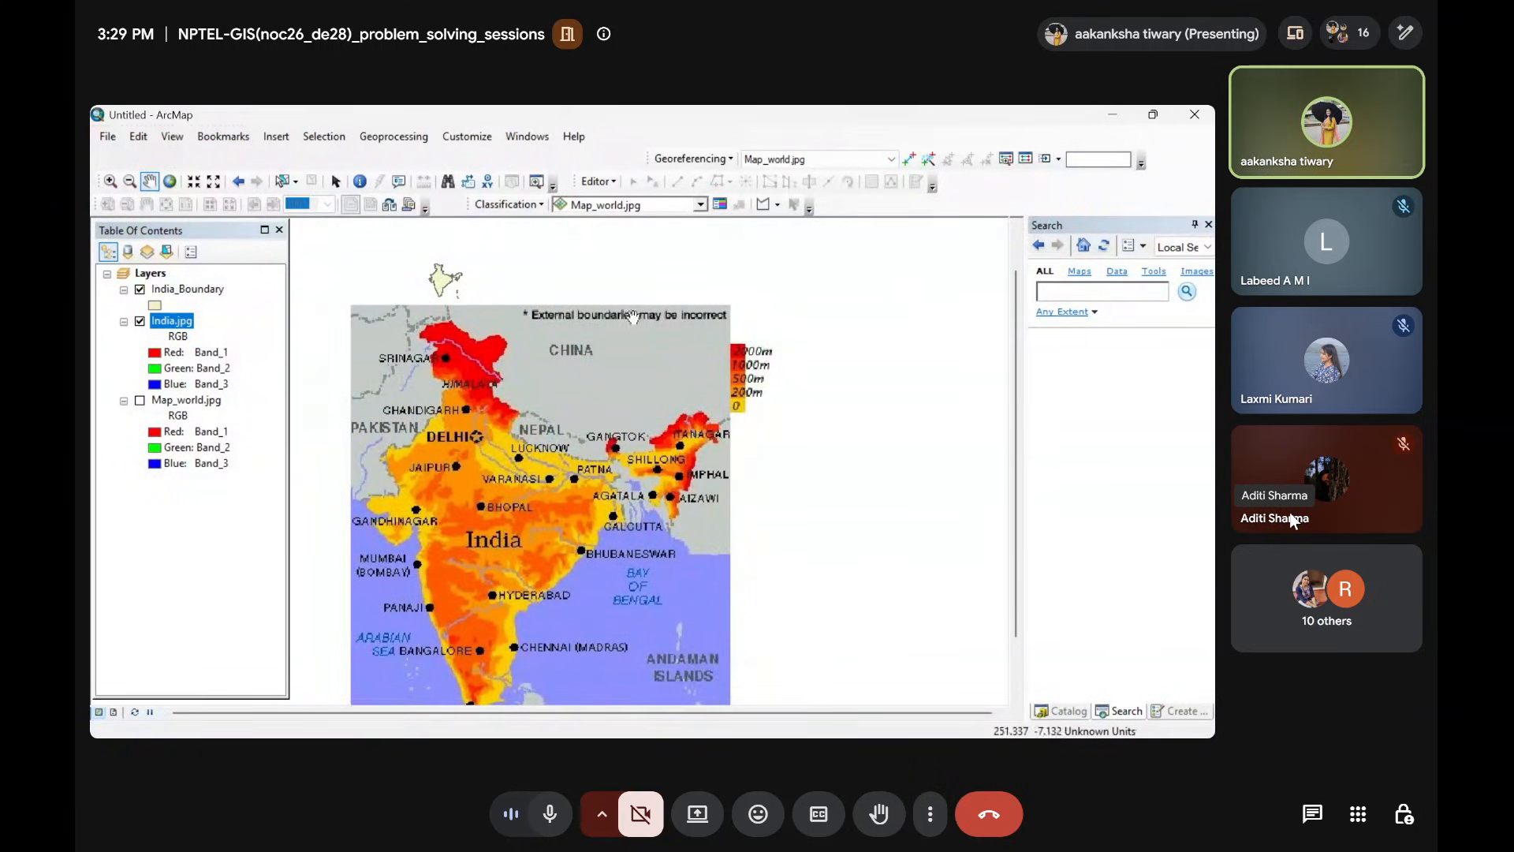
pyautogui.moveTo(591, 355); pyautogui.dragTo(602, 333)
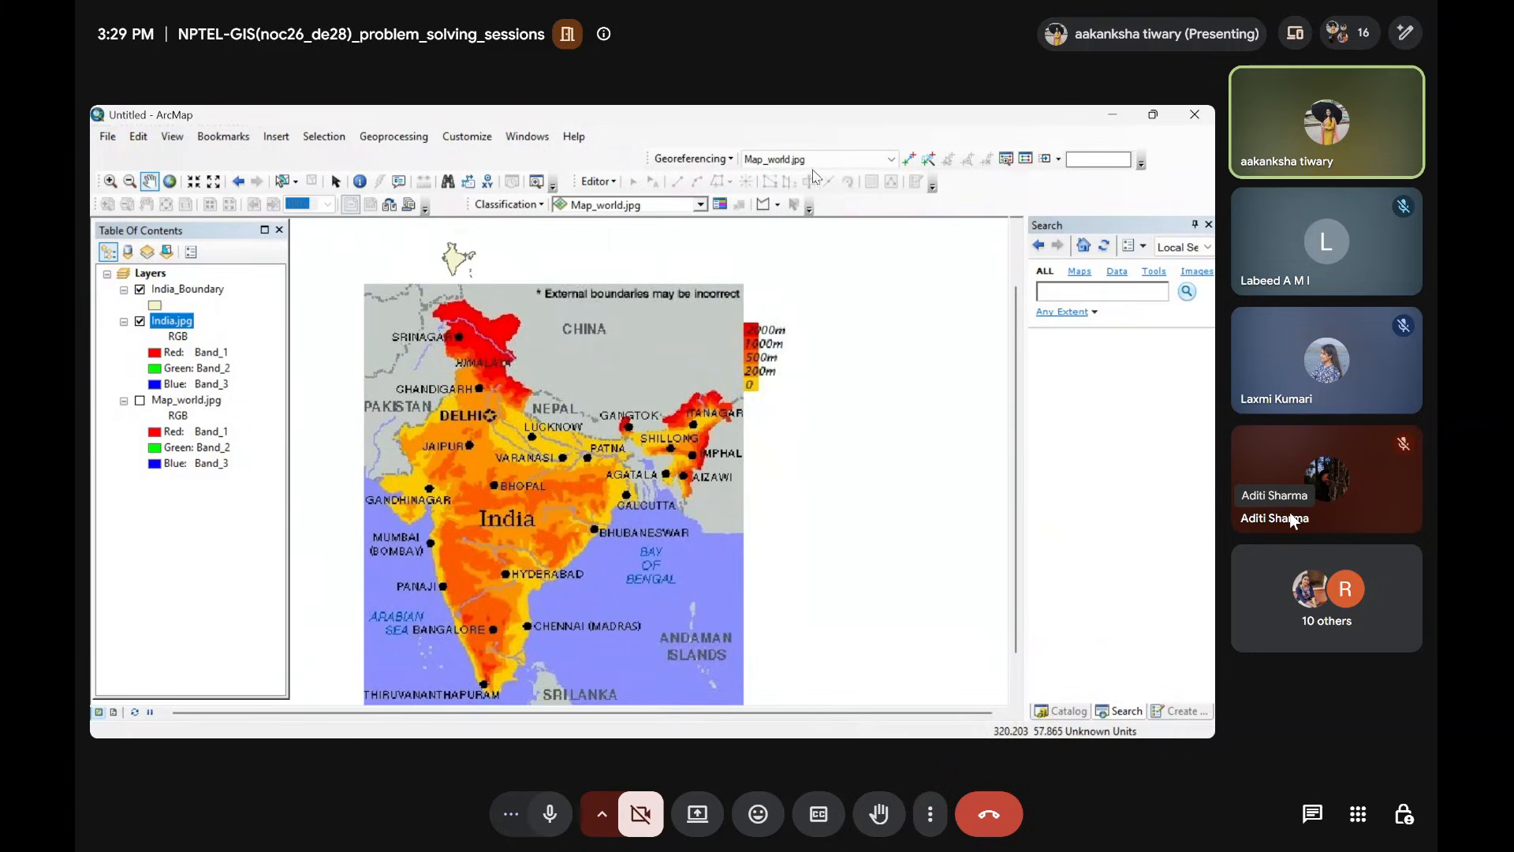
pyautogui.click(892, 160)
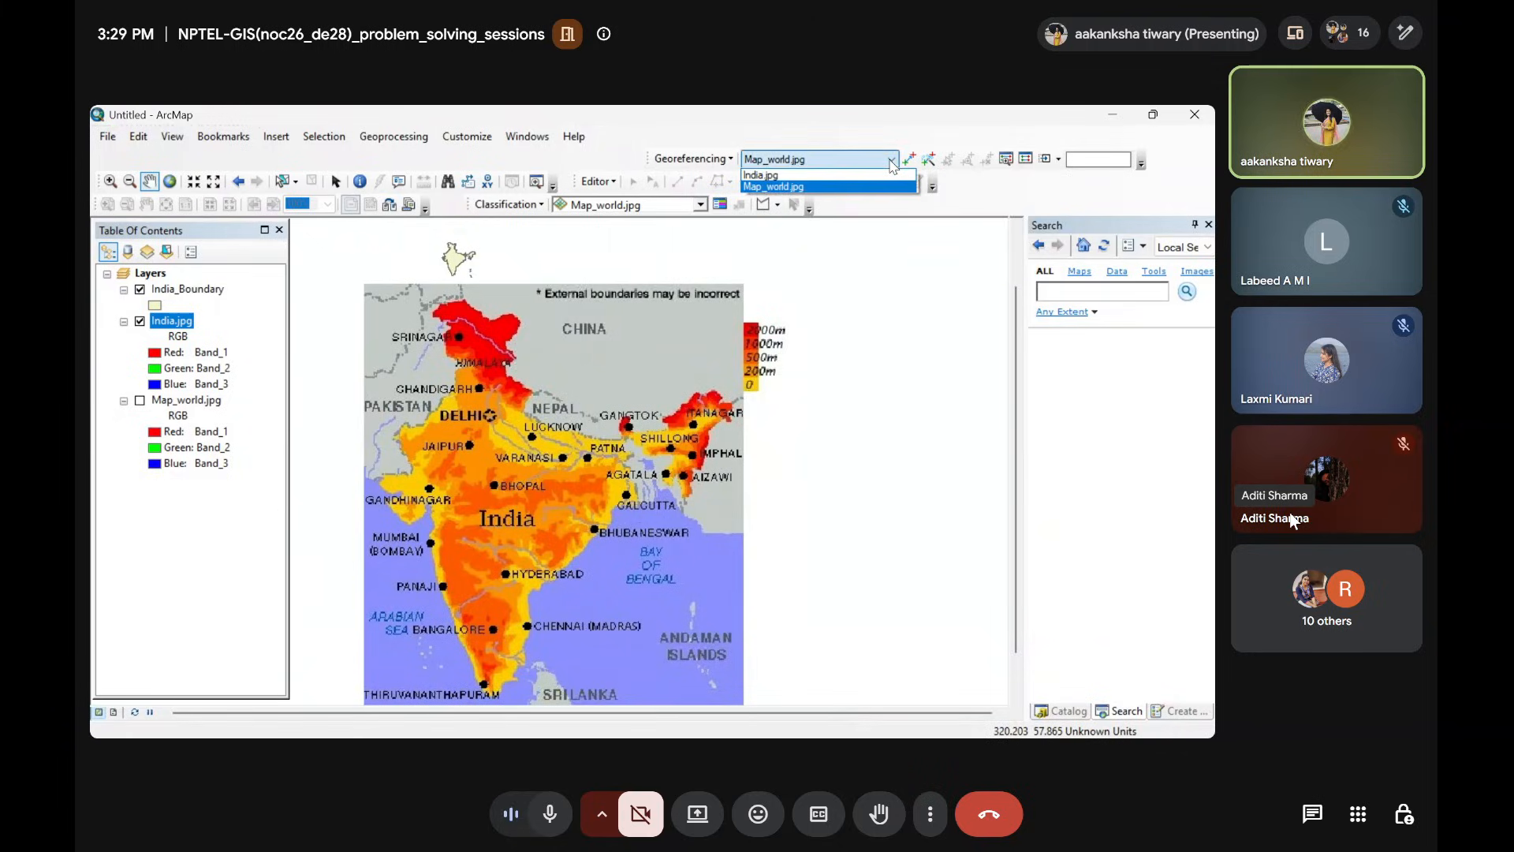
pyautogui.click(827, 184)
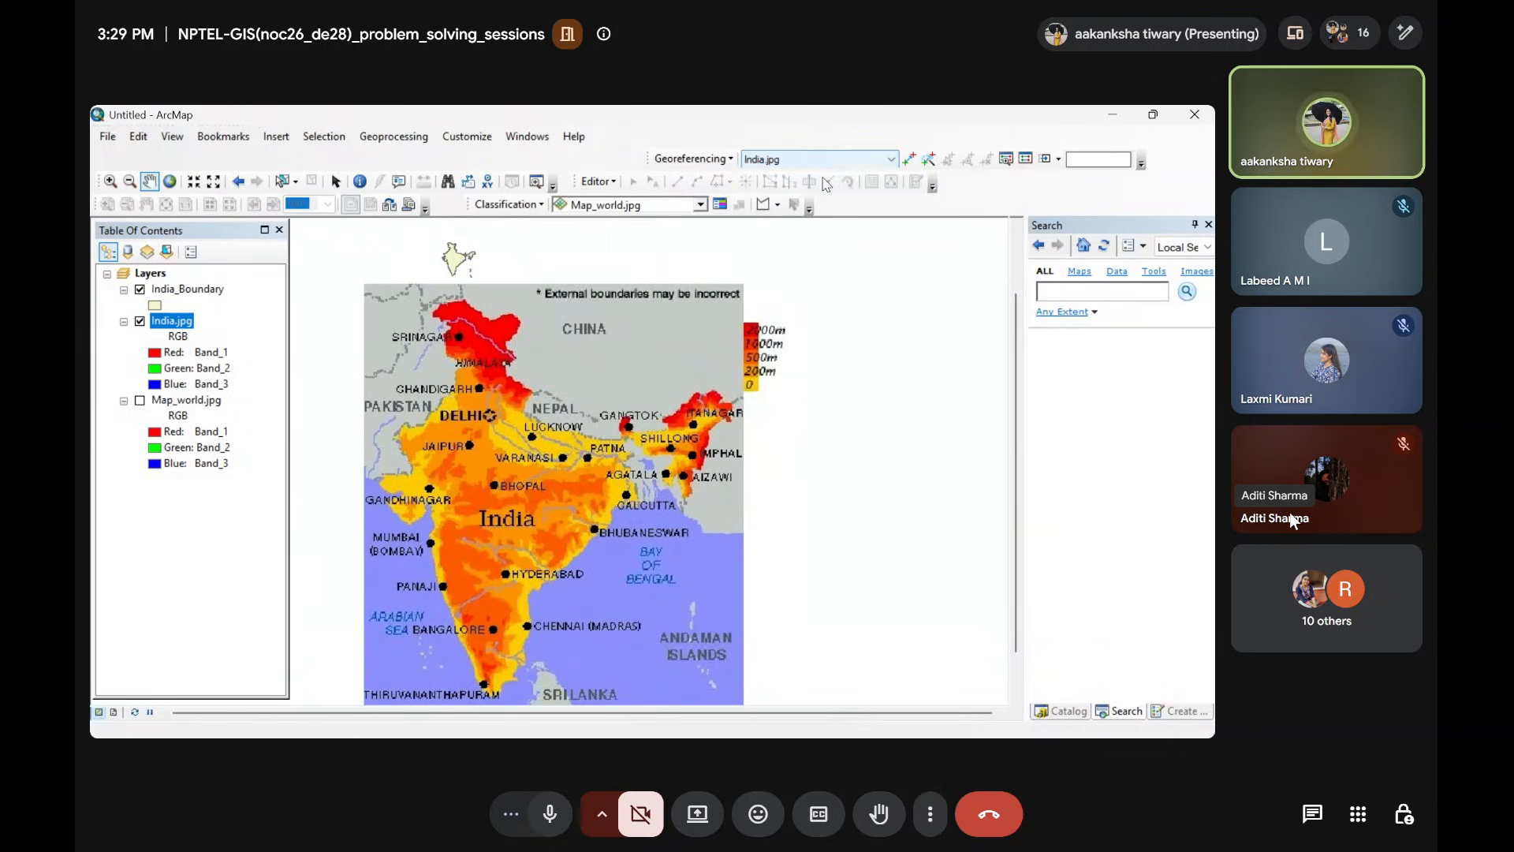
pyautogui.click(730, 160)
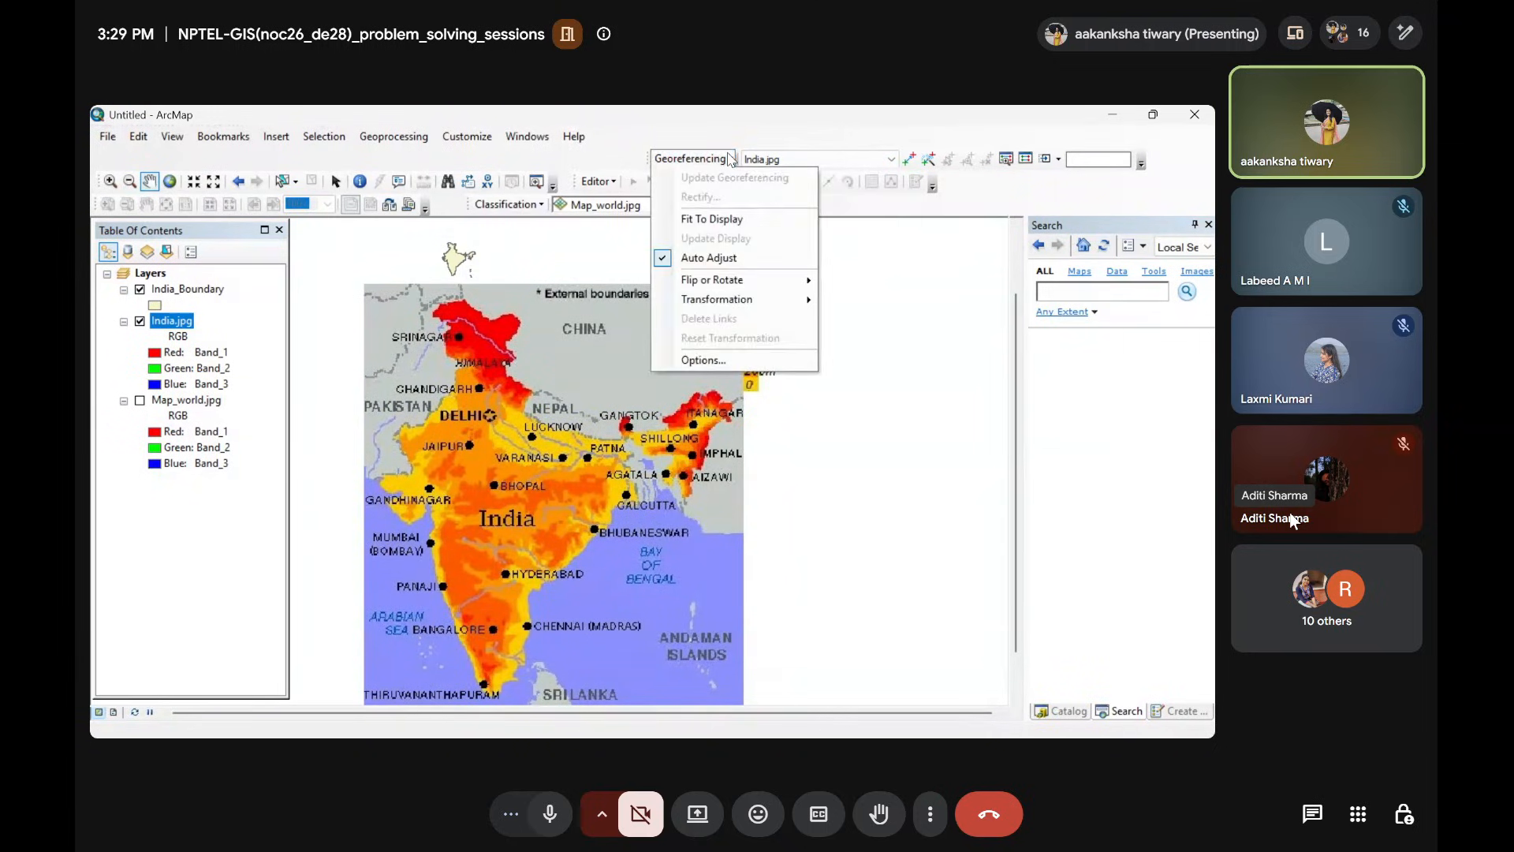
pyautogui.click(724, 219)
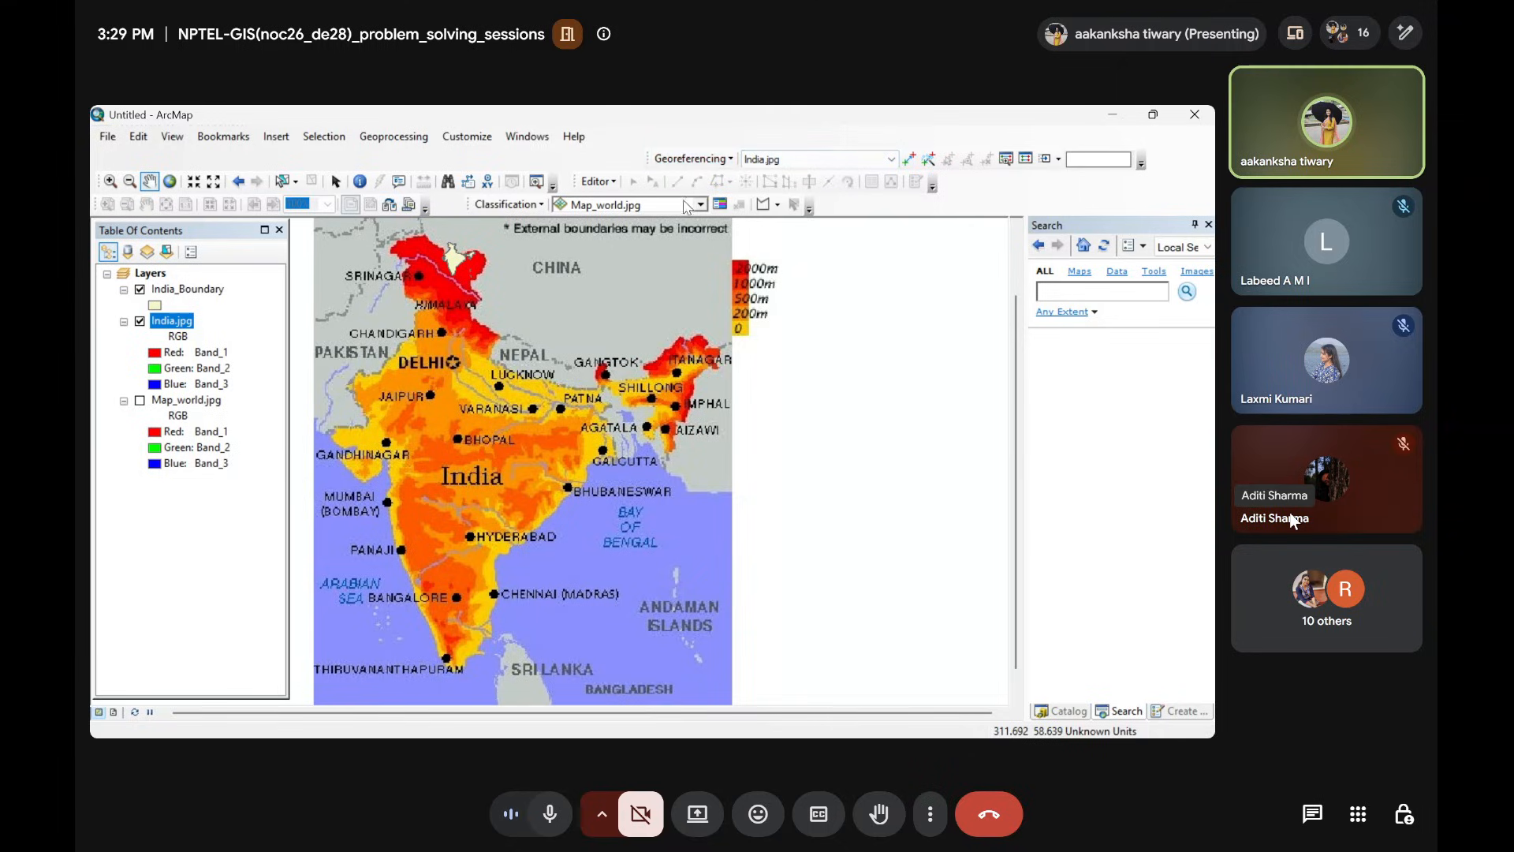
pyautogui.click(736, 158)
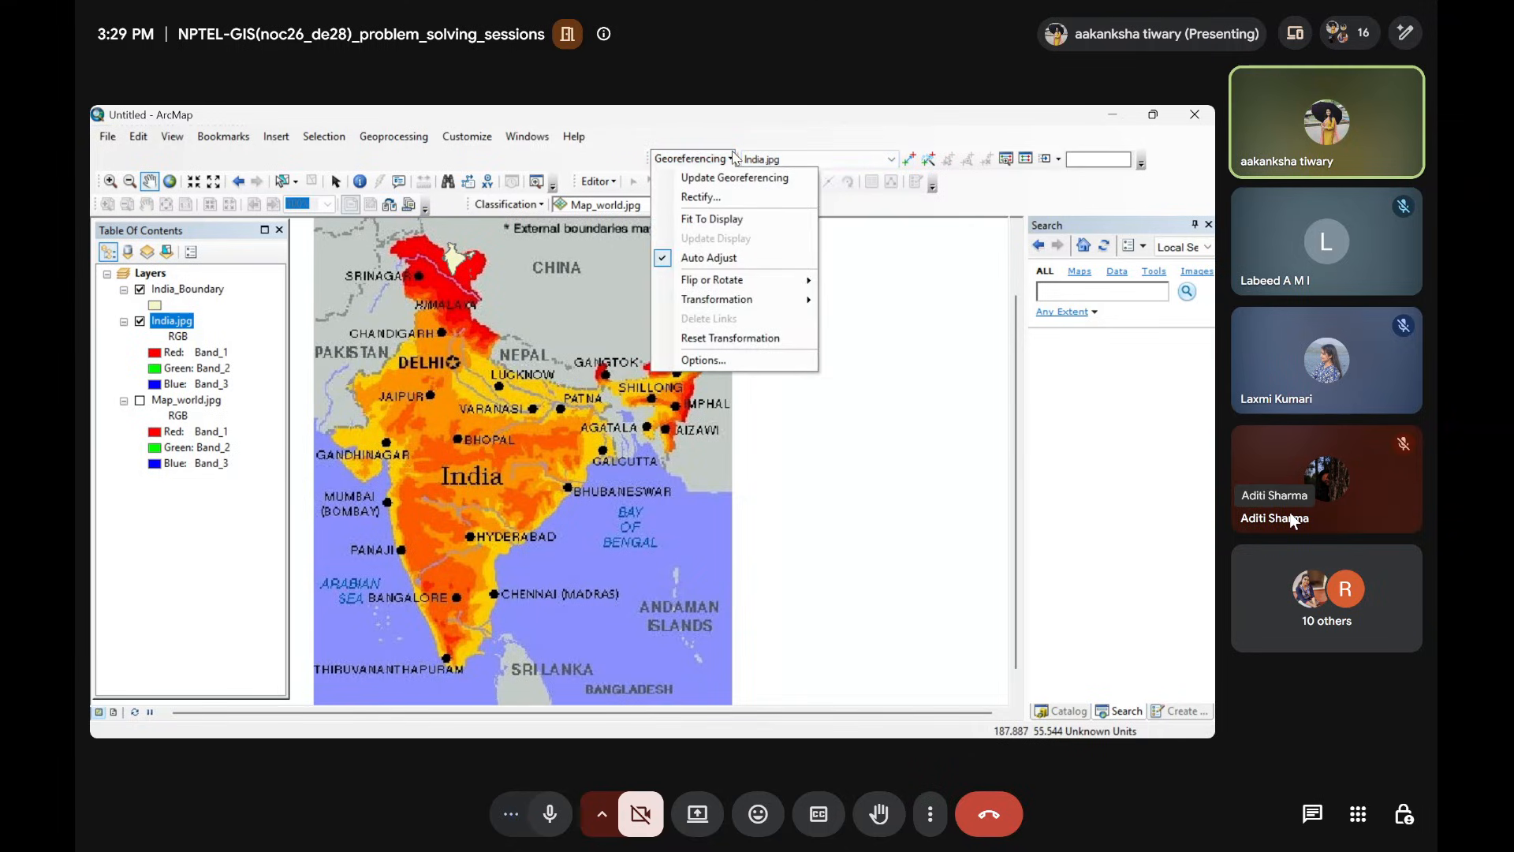
pyautogui.click(883, 154)
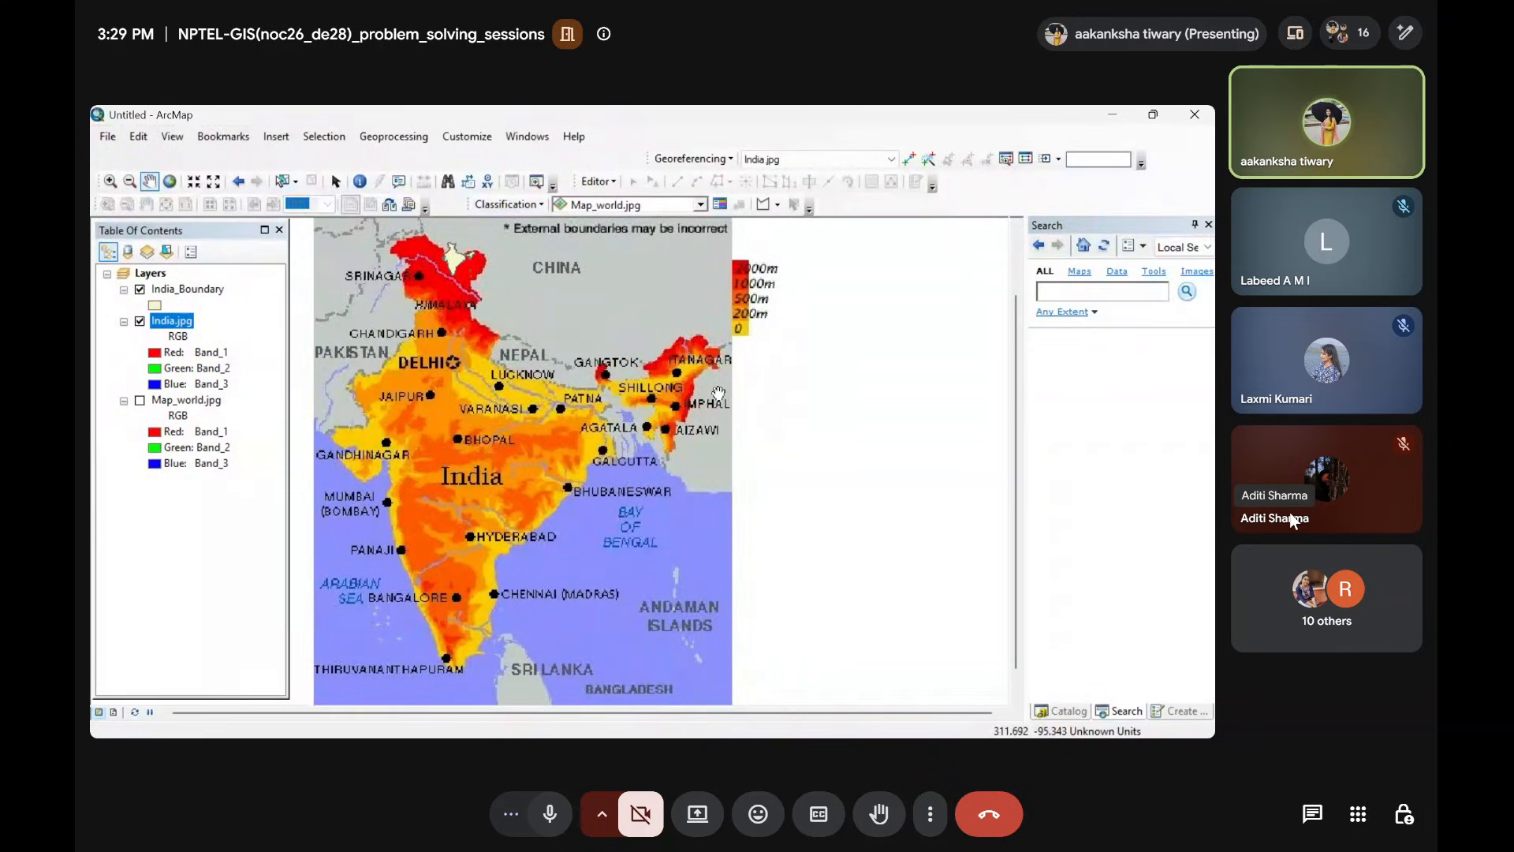
# - Scale the India.jpg image over the boundary layer with the georeferencing Scale tool, starting from Delhi
pyautogui.click(910, 162)
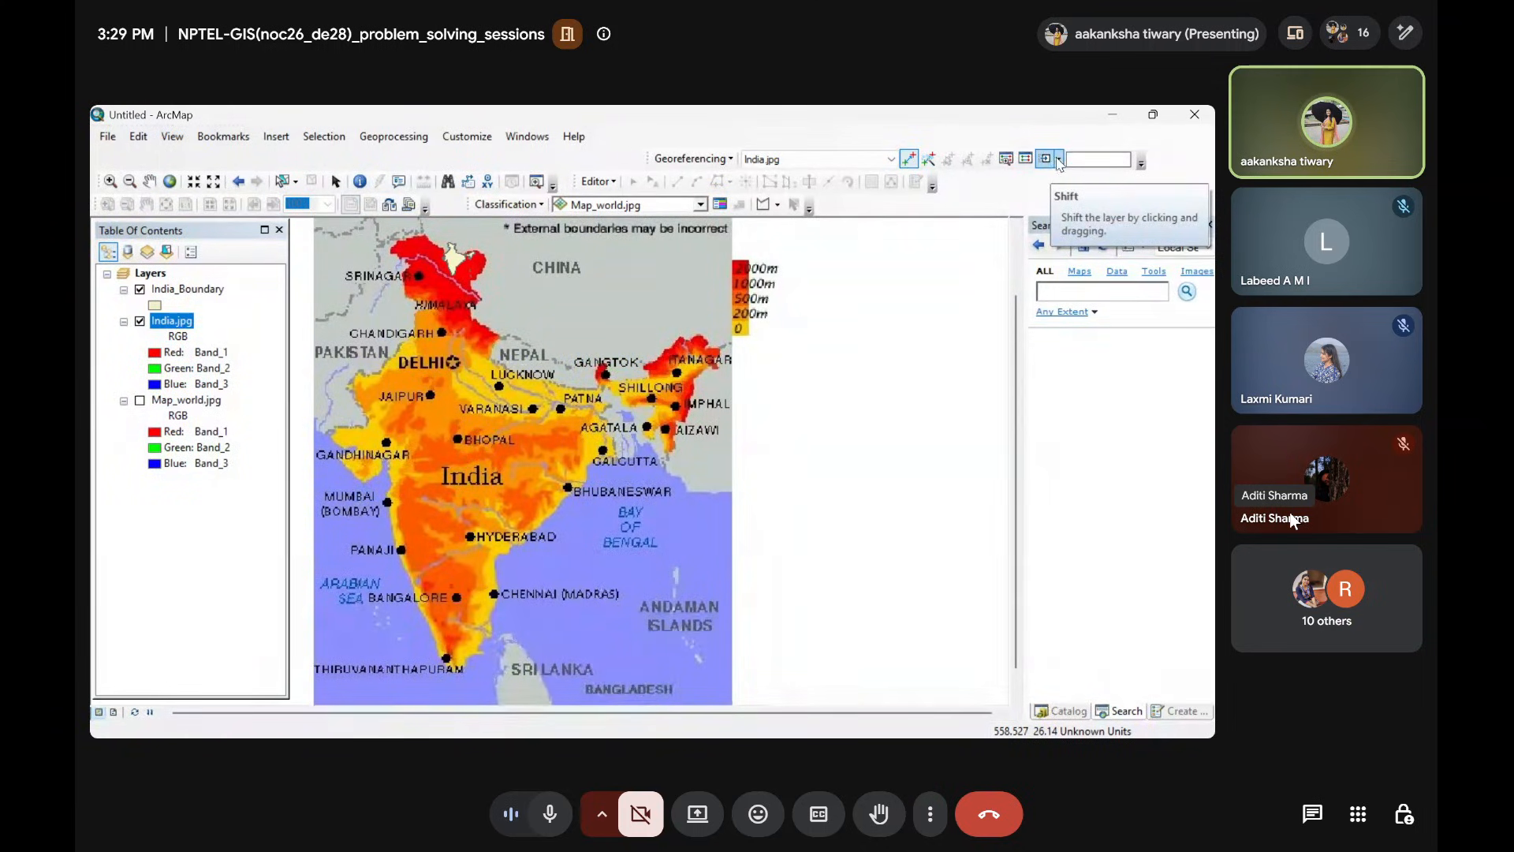
pyautogui.click(1058, 160)
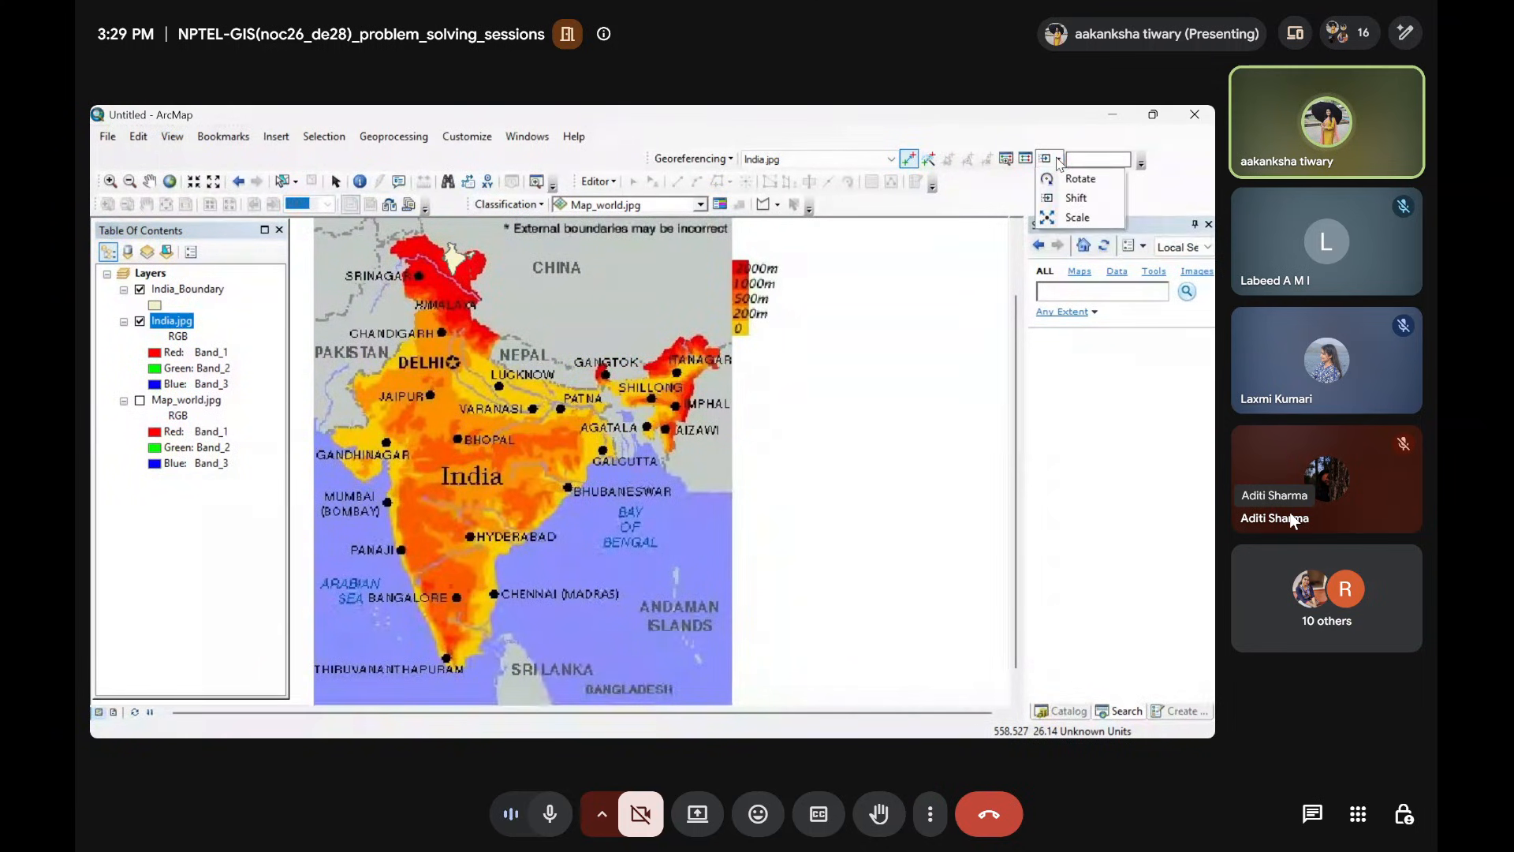
pyautogui.click(1075, 218)
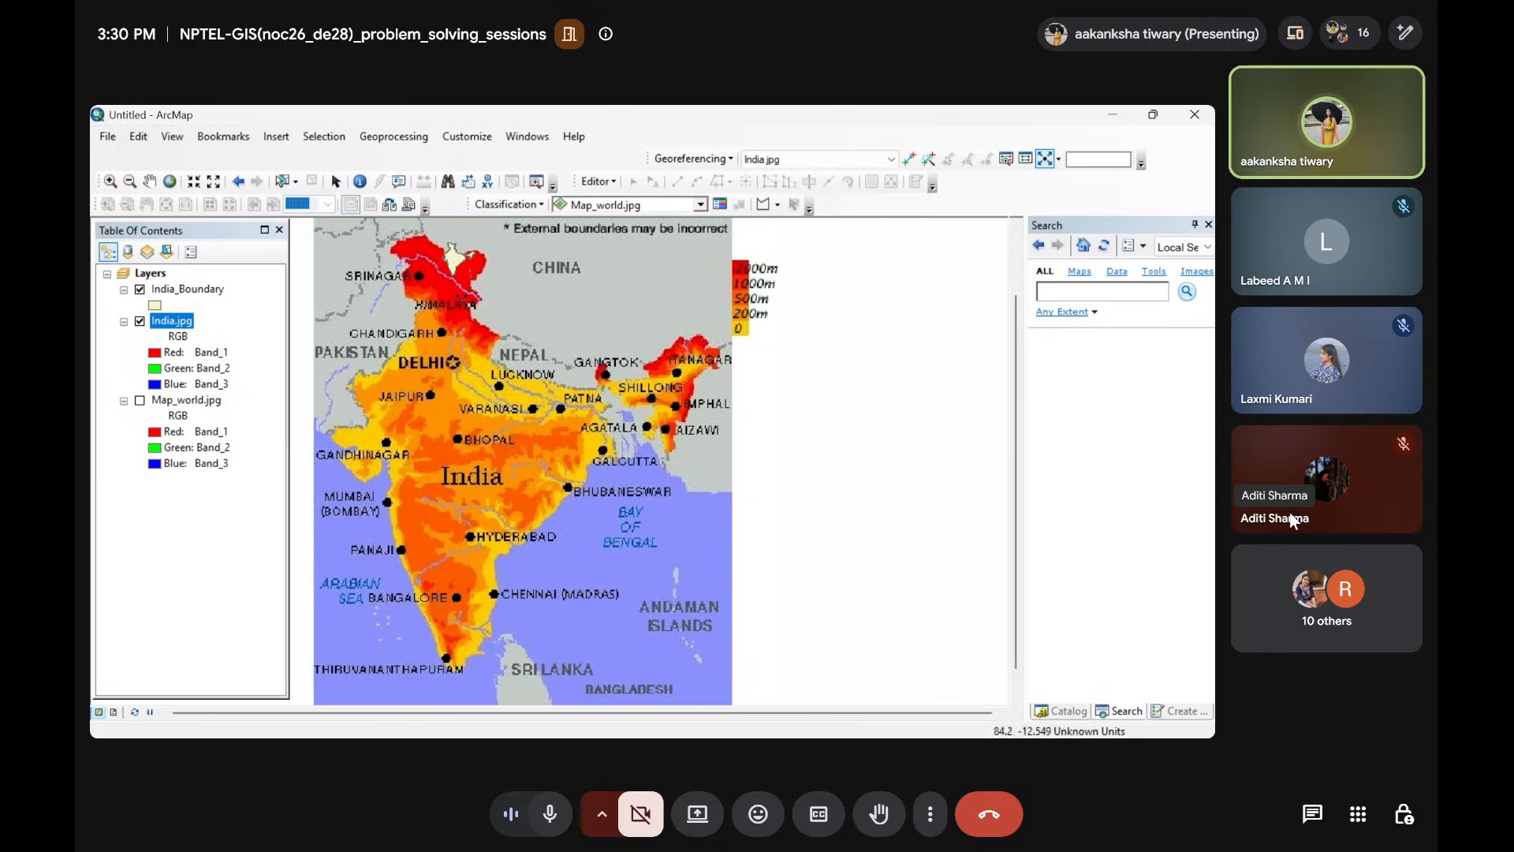
pyautogui.rightClick(504, 386)
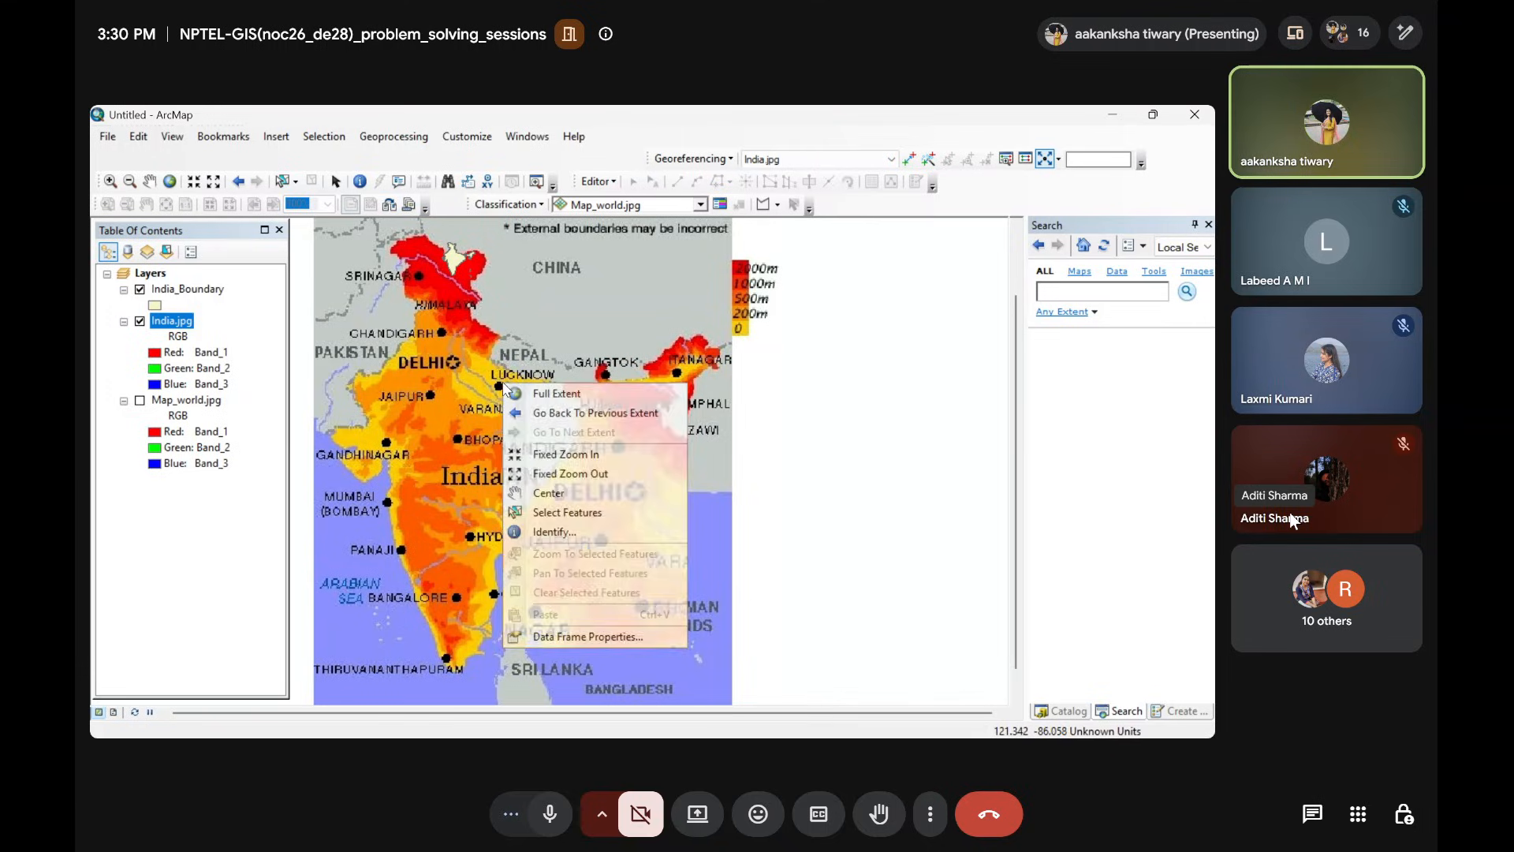
pyautogui.click(489, 378)
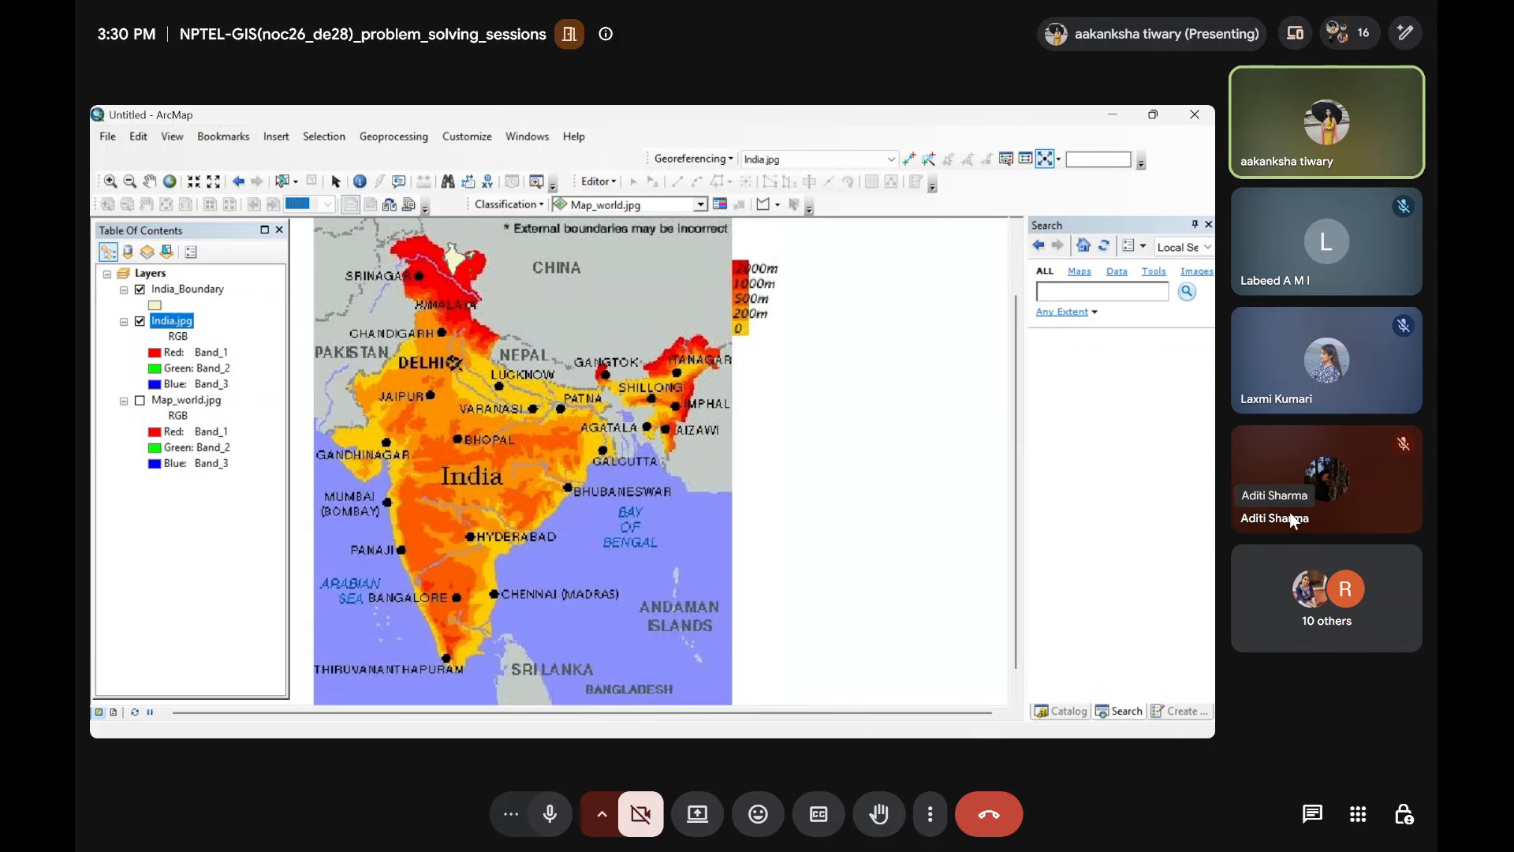
pyautogui.moveTo(452, 362); pyautogui.dragTo(496, 458)
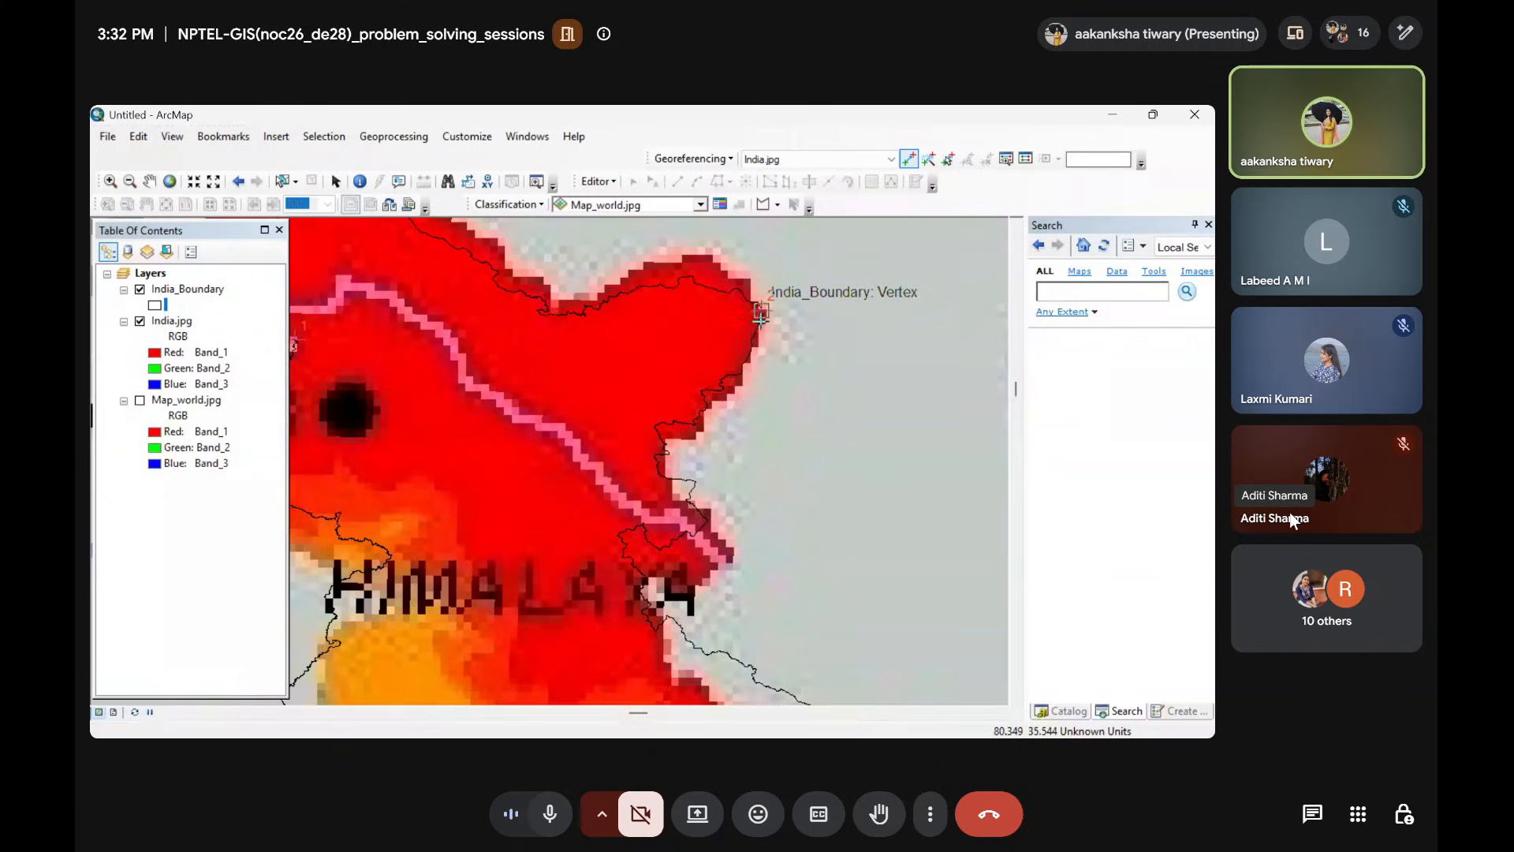
# - Add a third control point linking the eastern end of the pink line on India.jpg to the nearby India_Boundary vertex
pyautogui.click(730, 557)
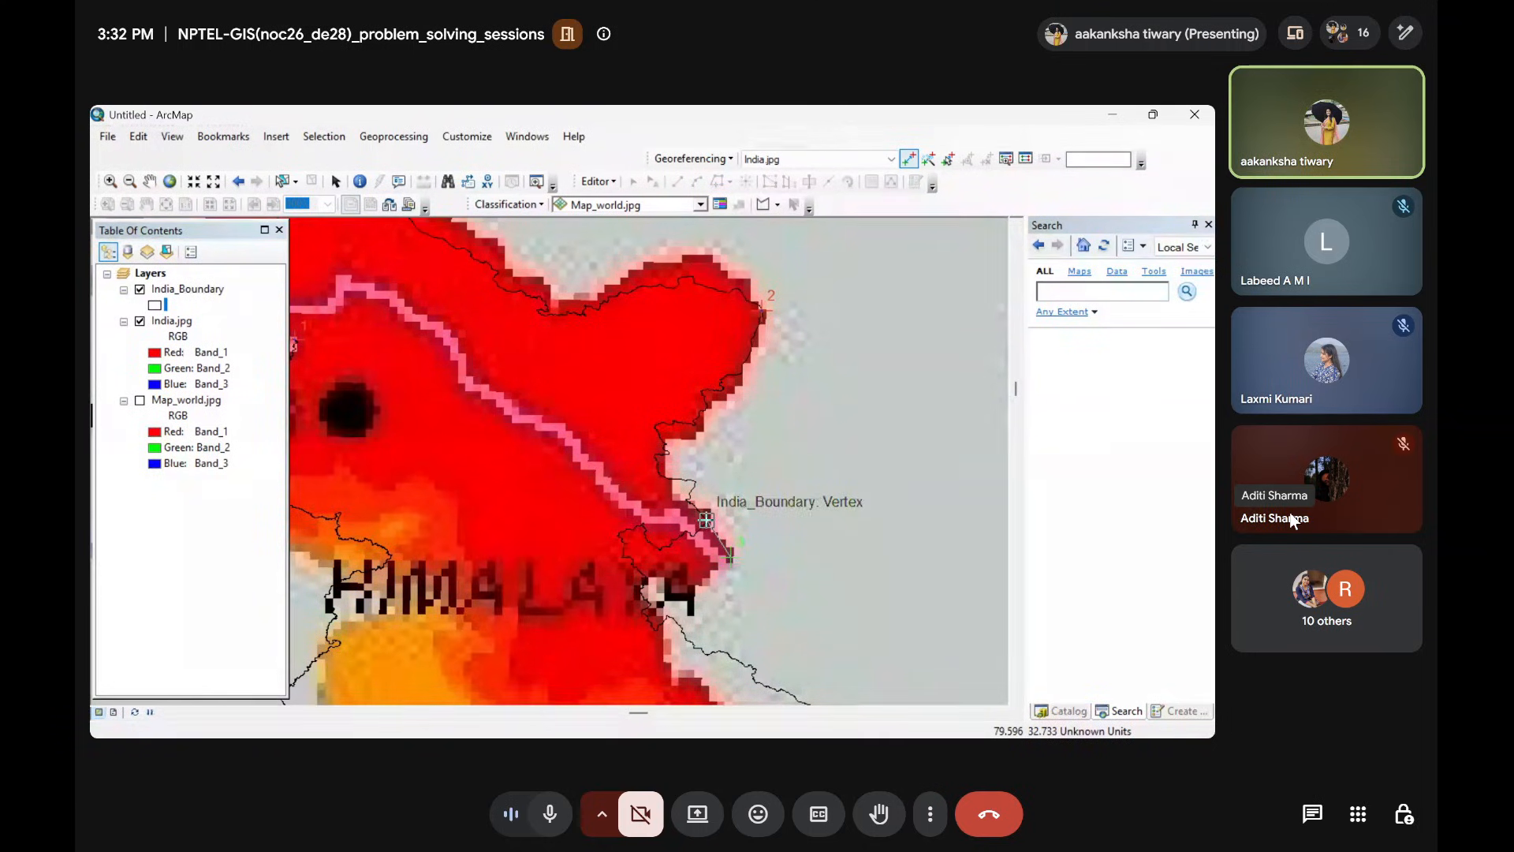
pyautogui.click(707, 521)
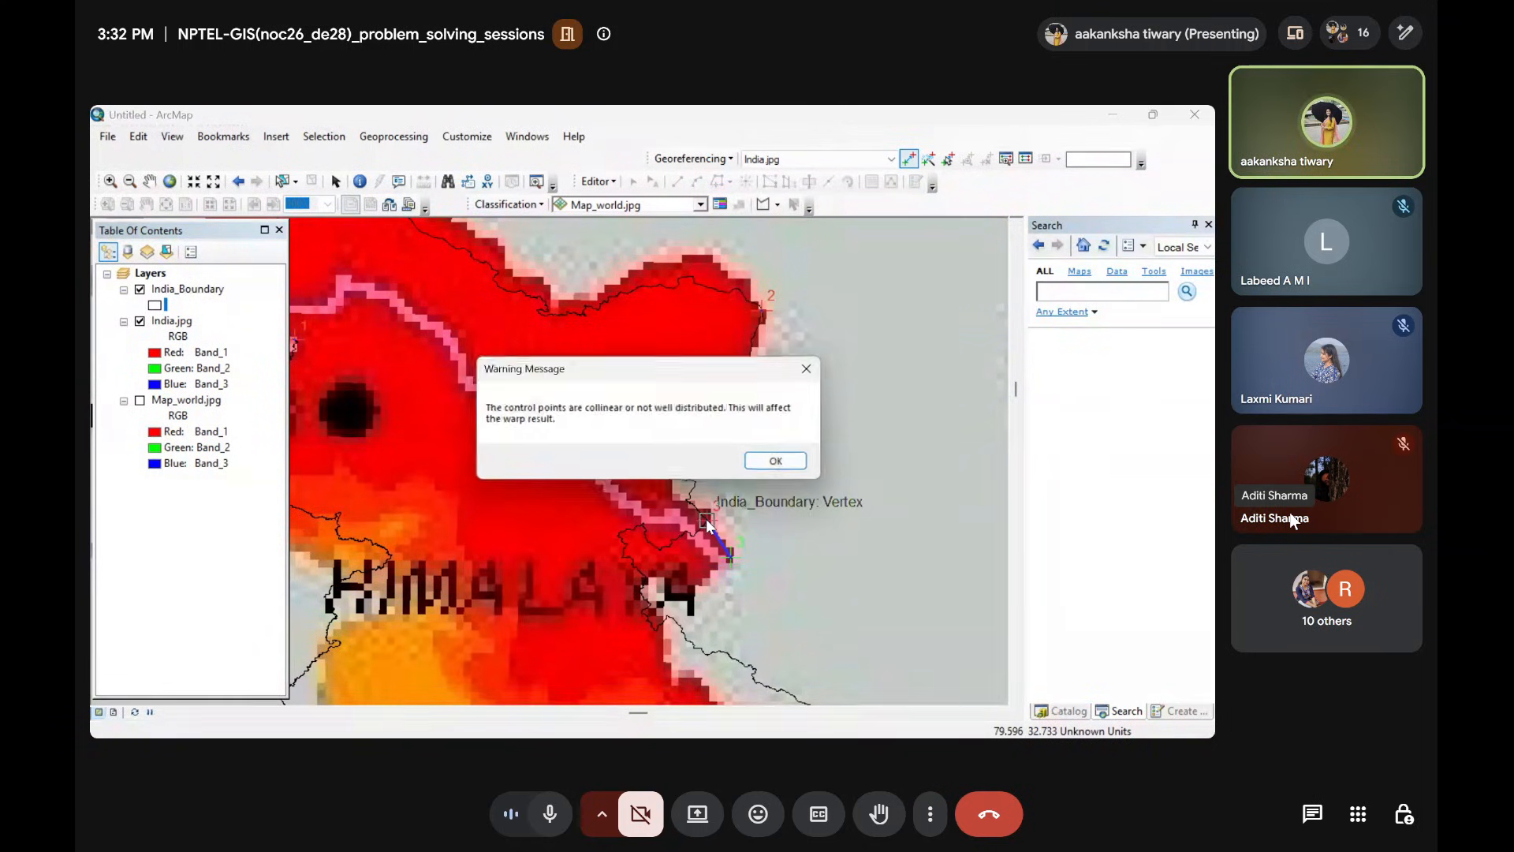
pyautogui.click(784, 463)
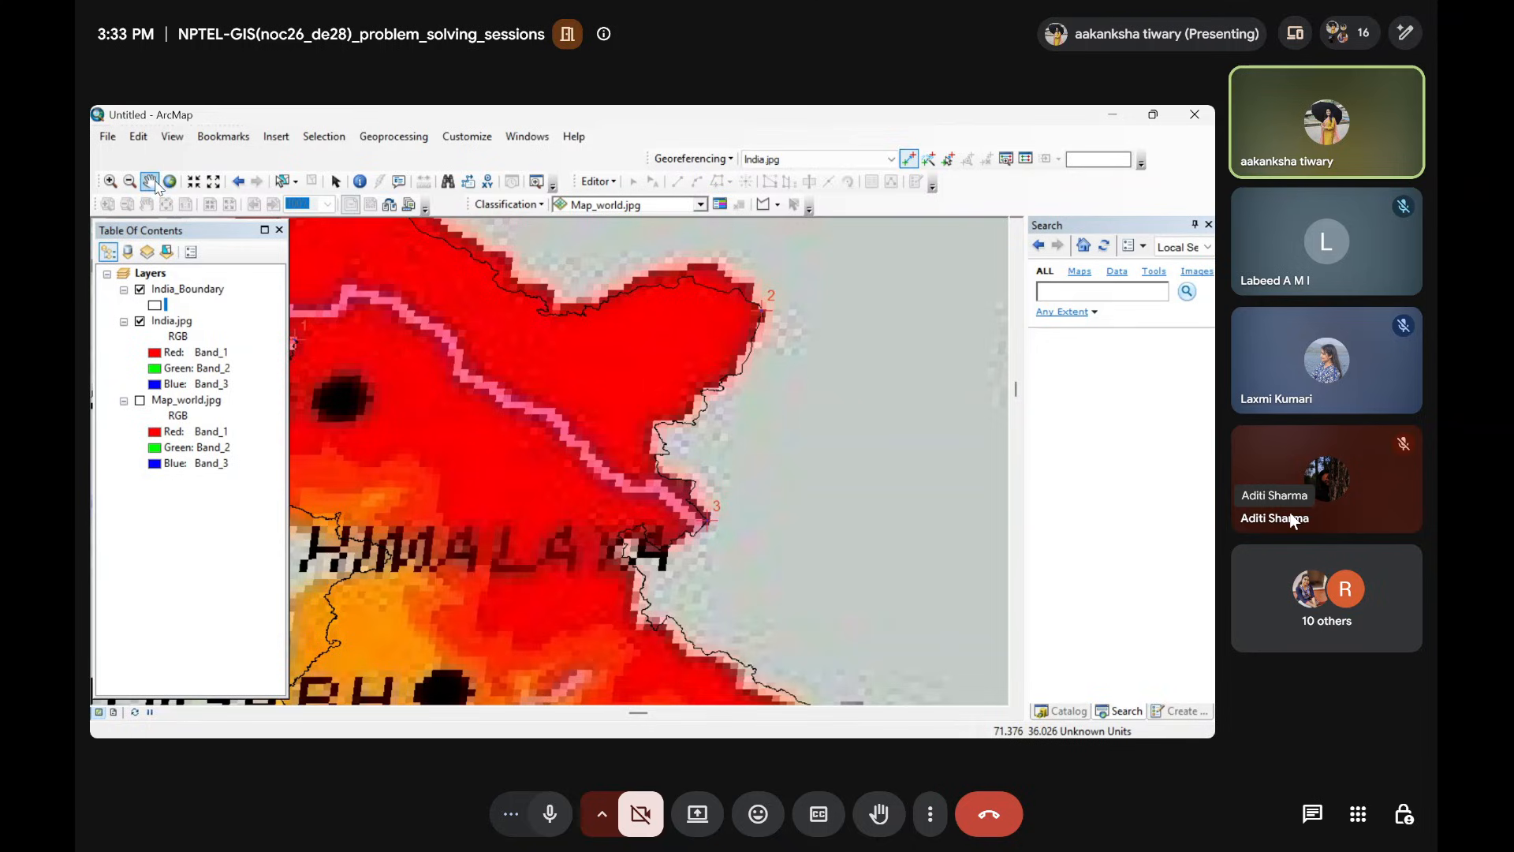
pyautogui.rightClick(181, 322)
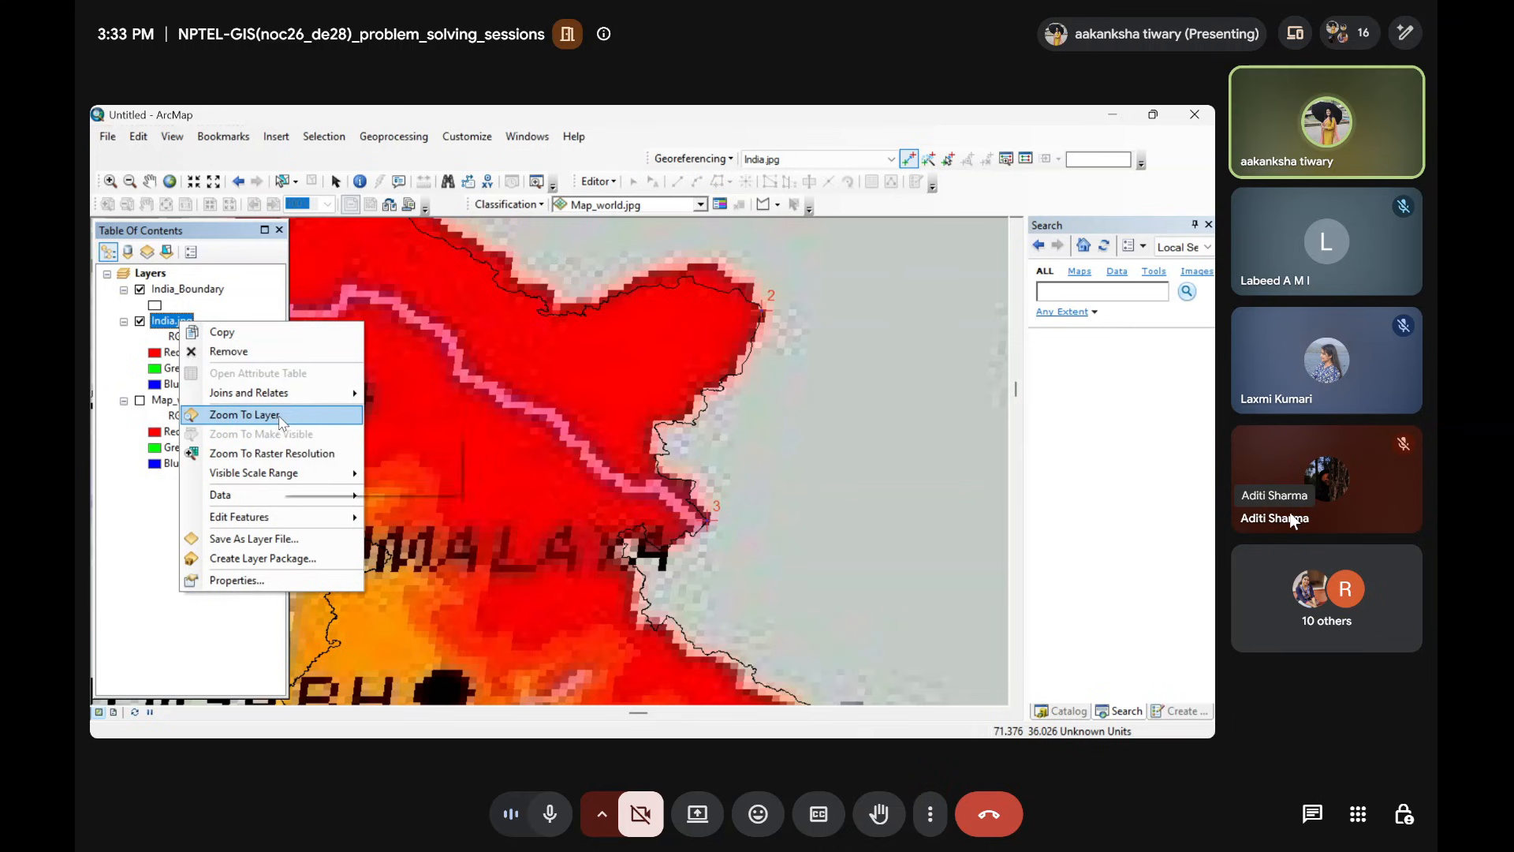
pyautogui.click(252, 415)
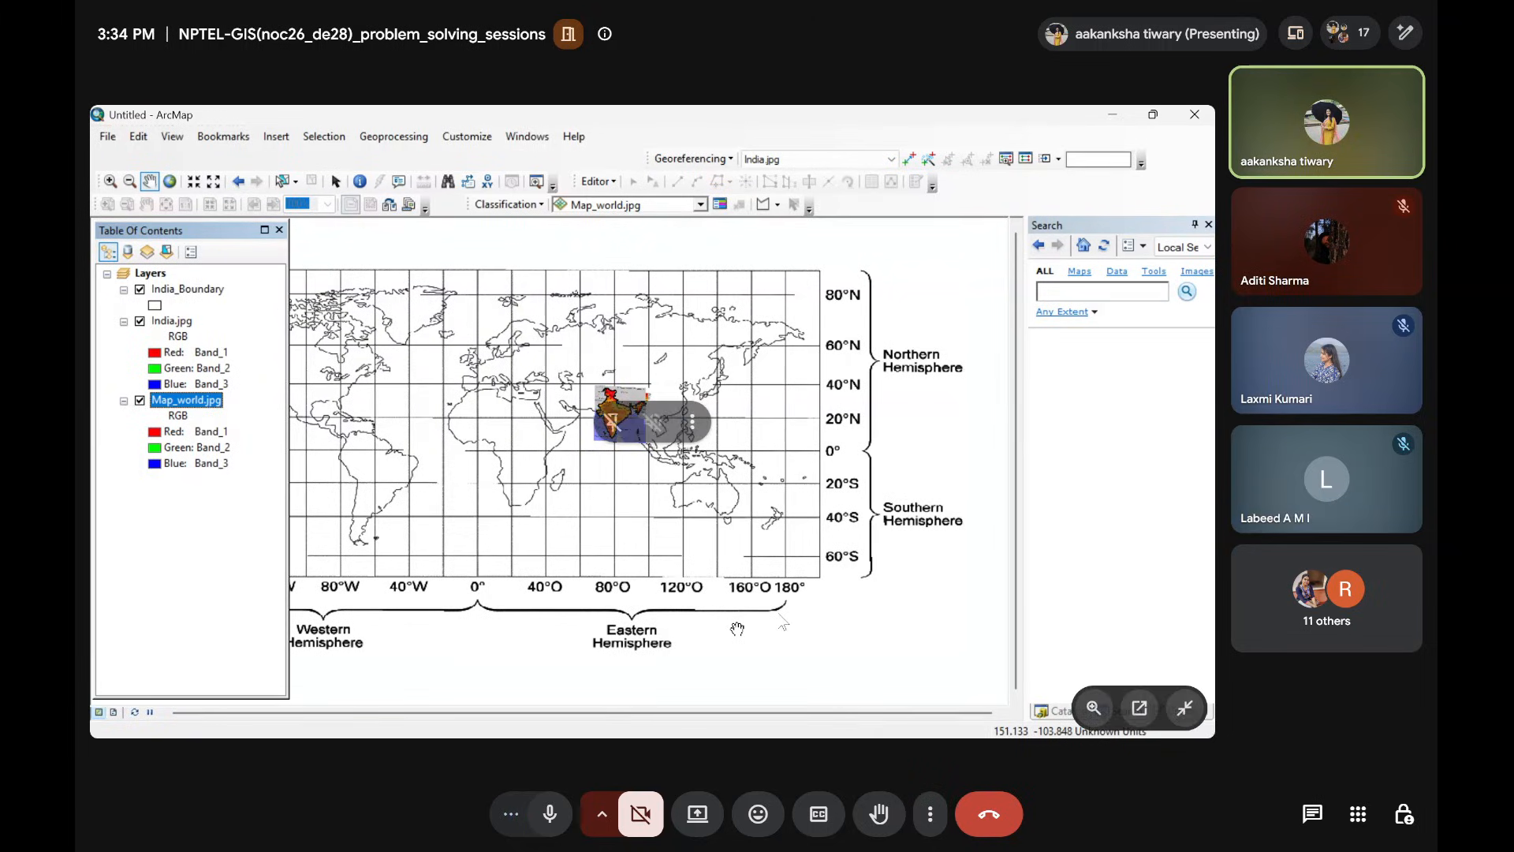
# - Exit the full-screen presentation view and read the participant's question in the meeting chat
pyautogui.press('Escape')
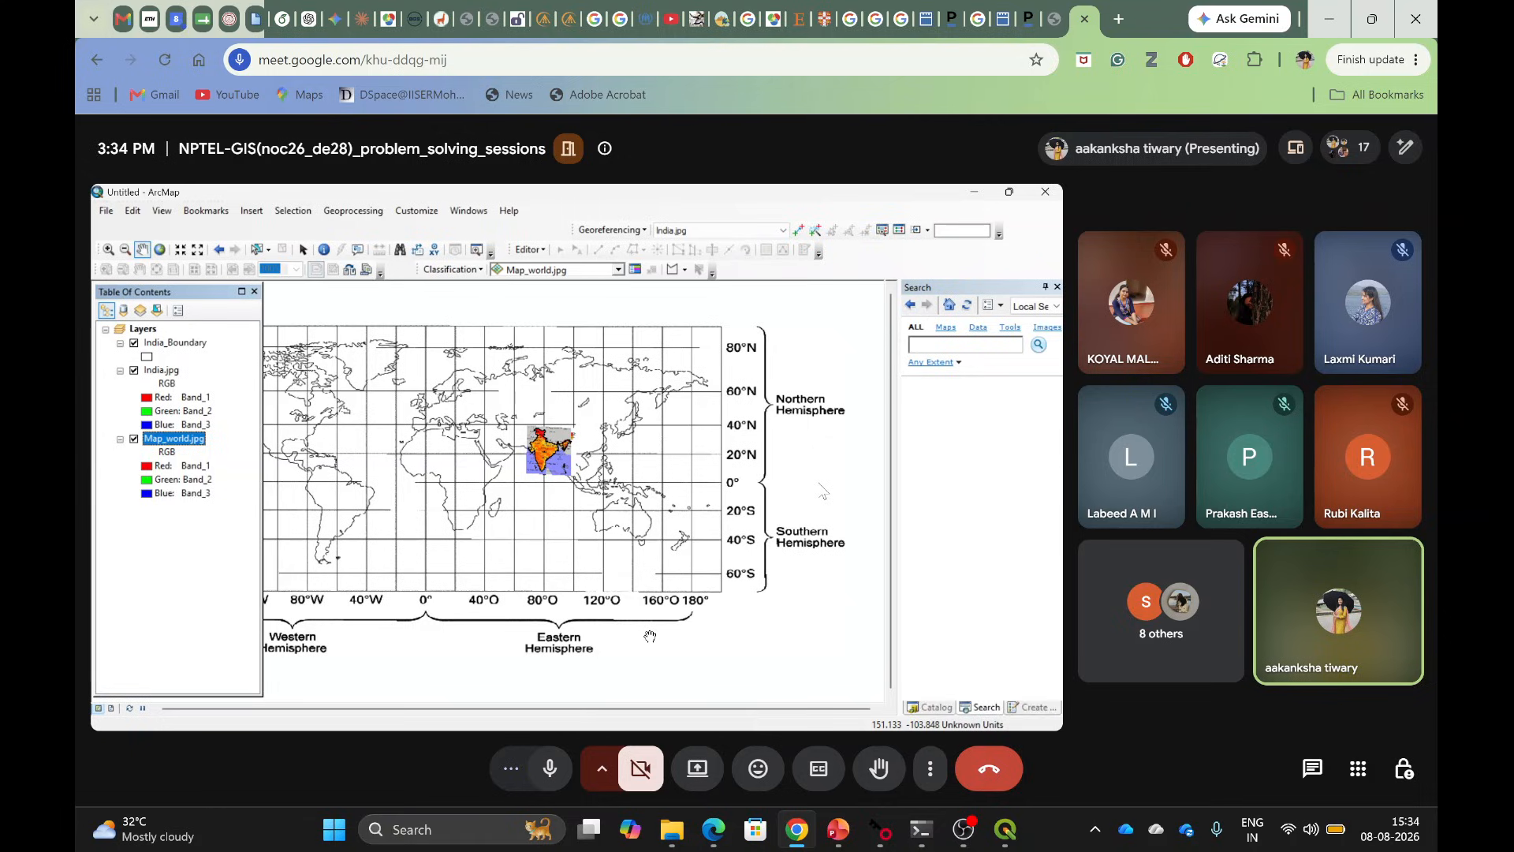
pyautogui.click(1312, 768)
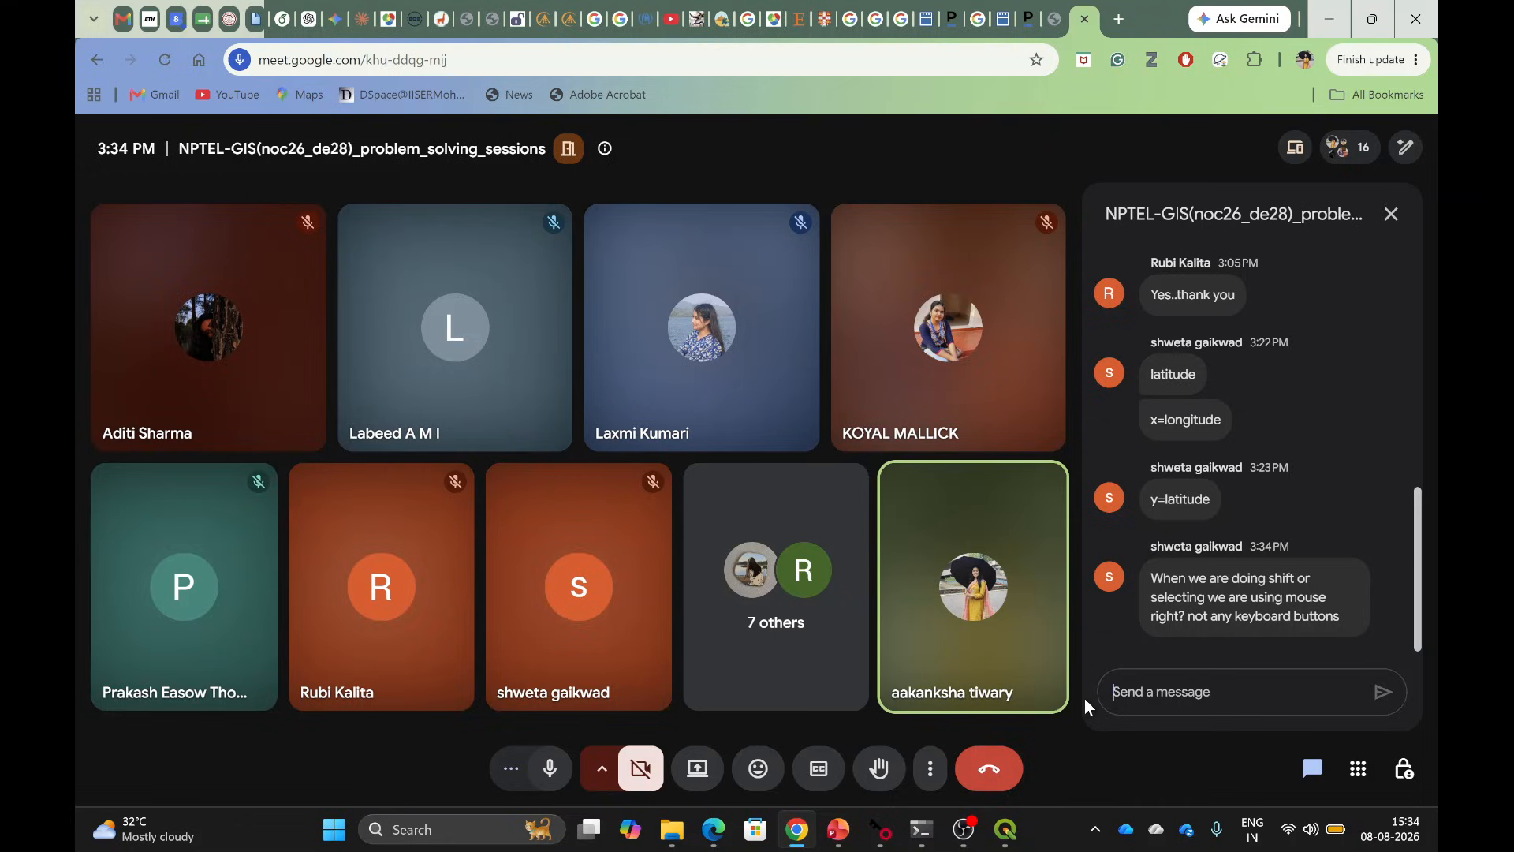
pyautogui.moveTo(1004, 597)
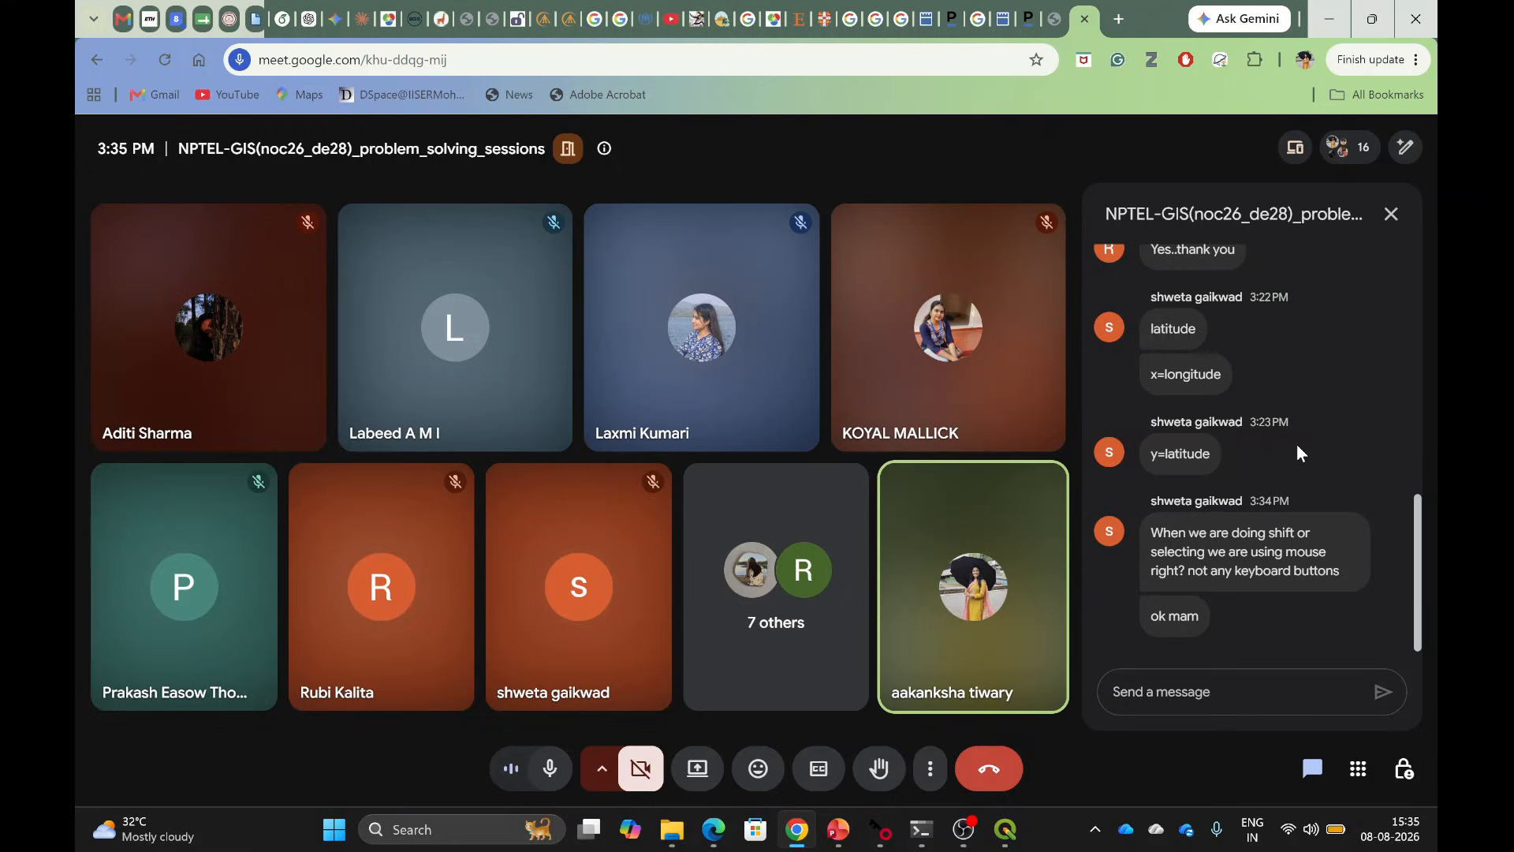
# - Present the entire screen in the Google Meet call and hide the screen-sharing notice
pyautogui.click(701, 773)
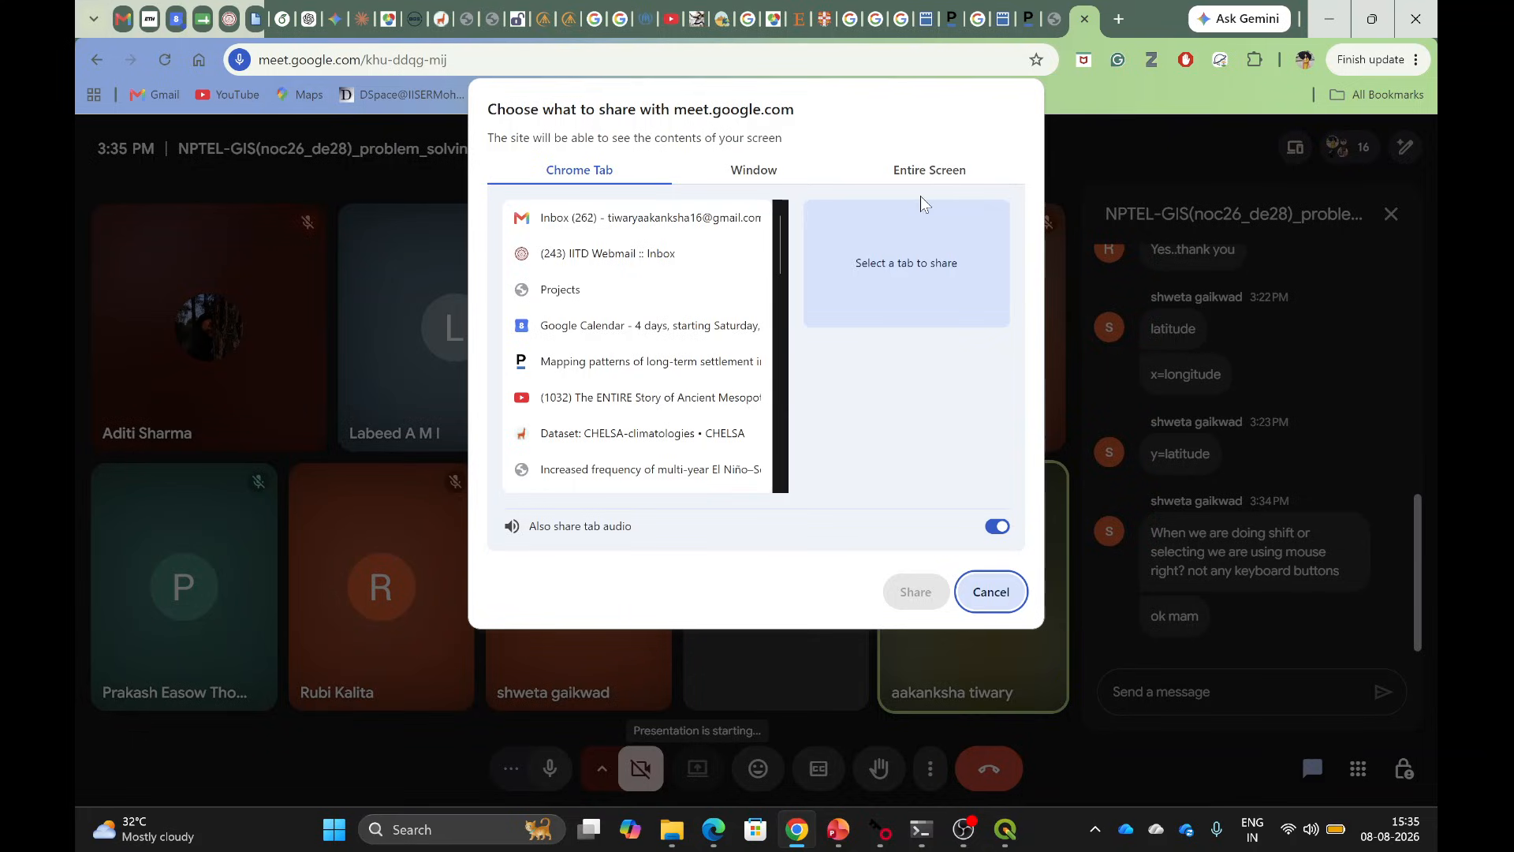
pyautogui.click(917, 182)
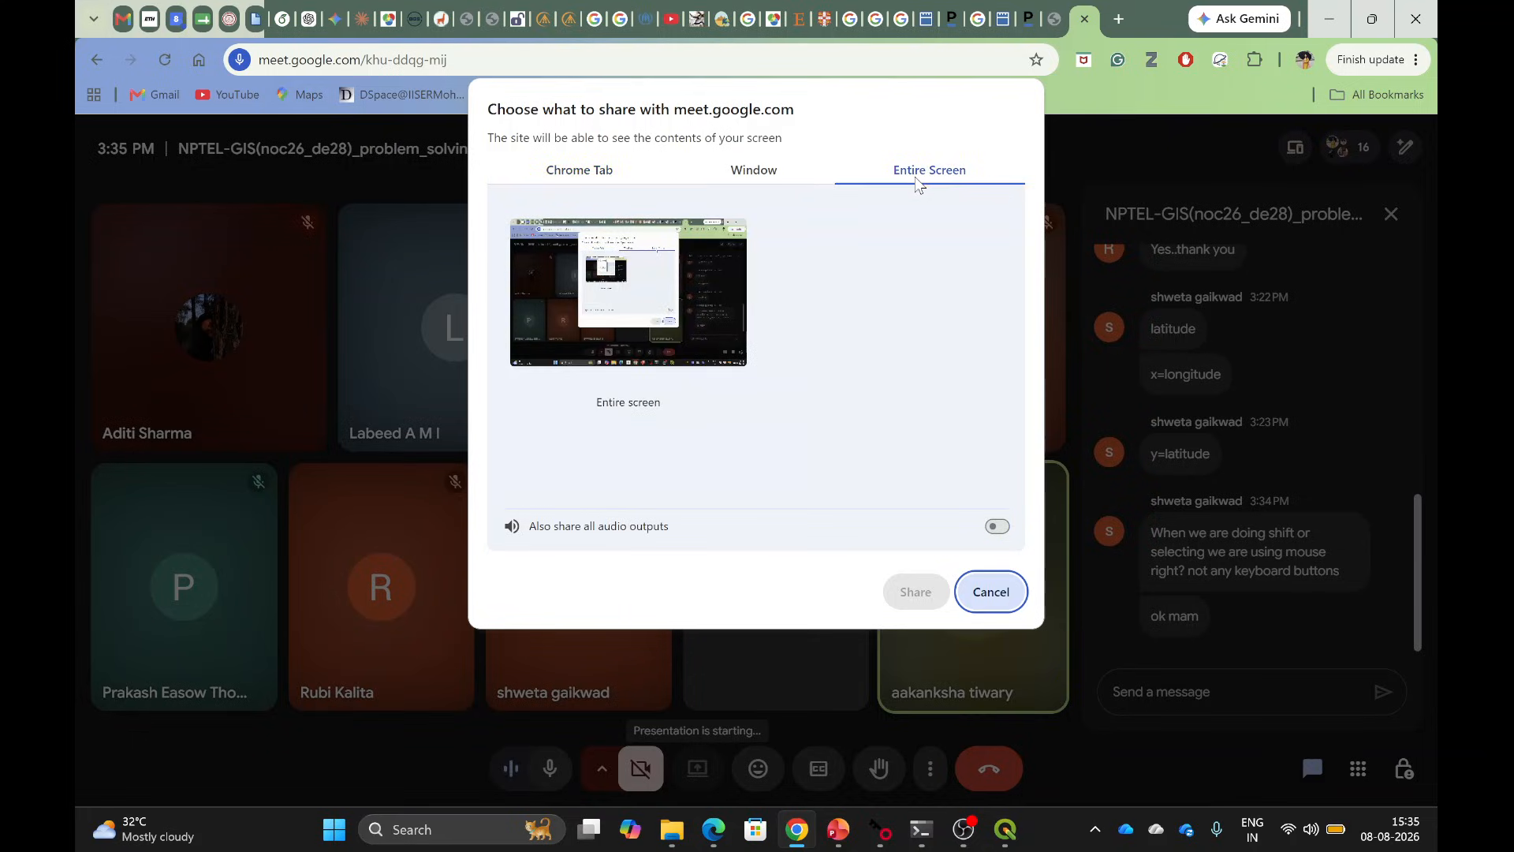
pyautogui.click(609, 346)
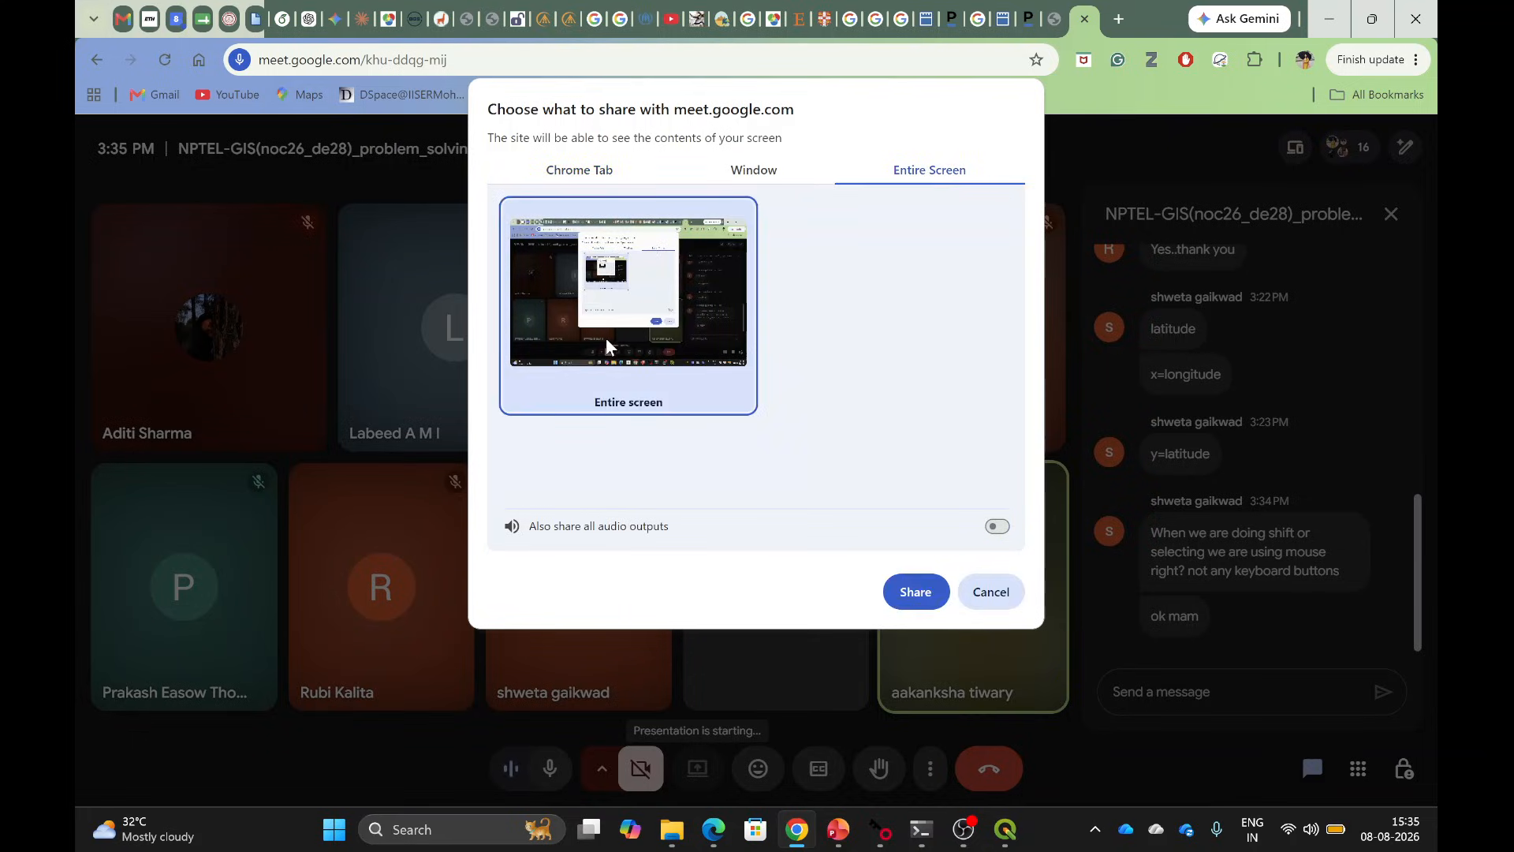
pyautogui.click(916, 593)
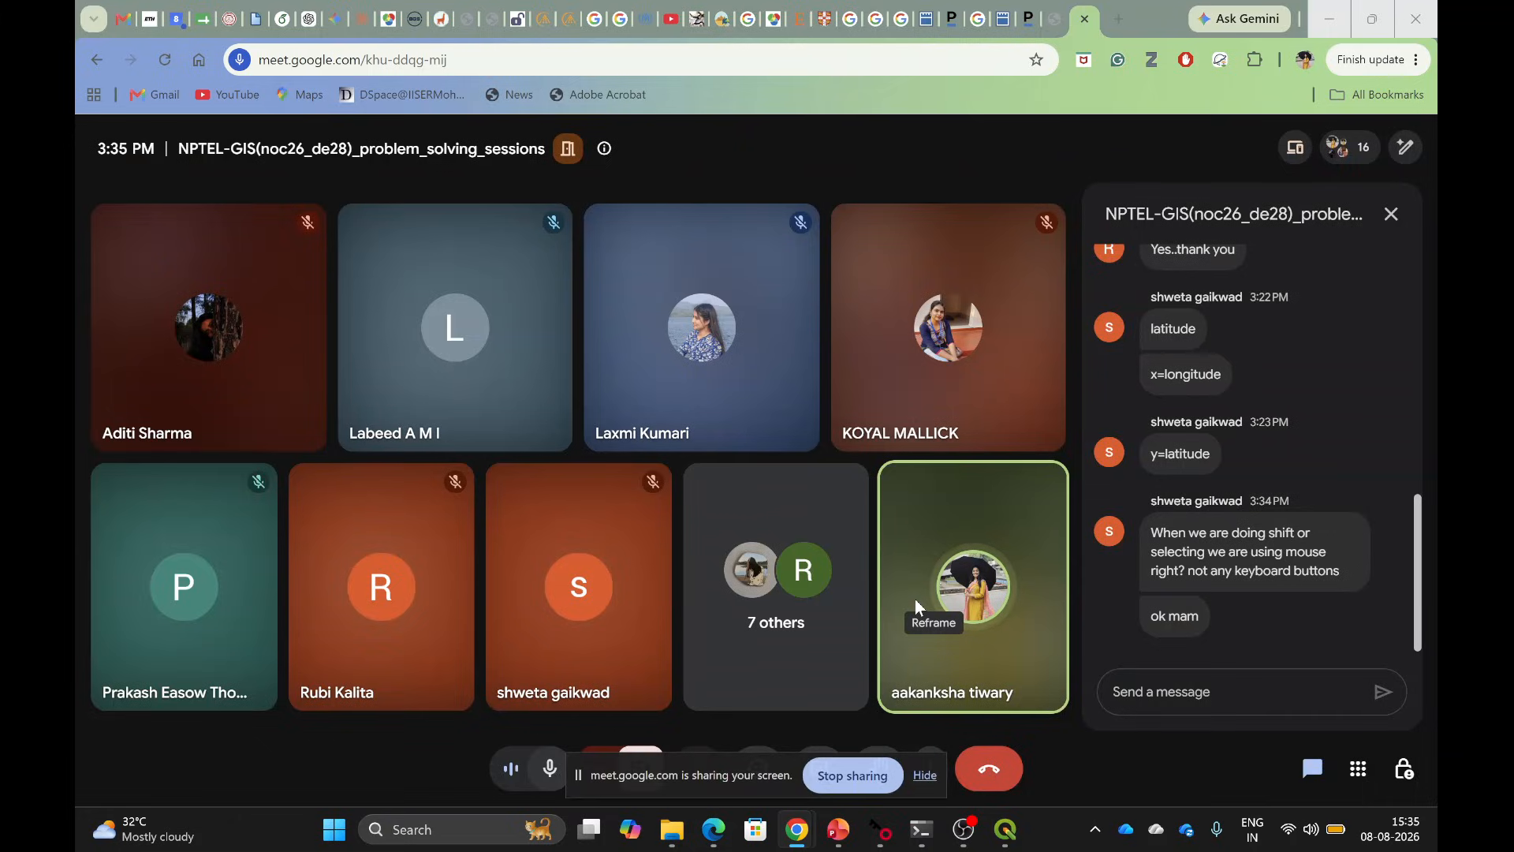
pyautogui.click(925, 777)
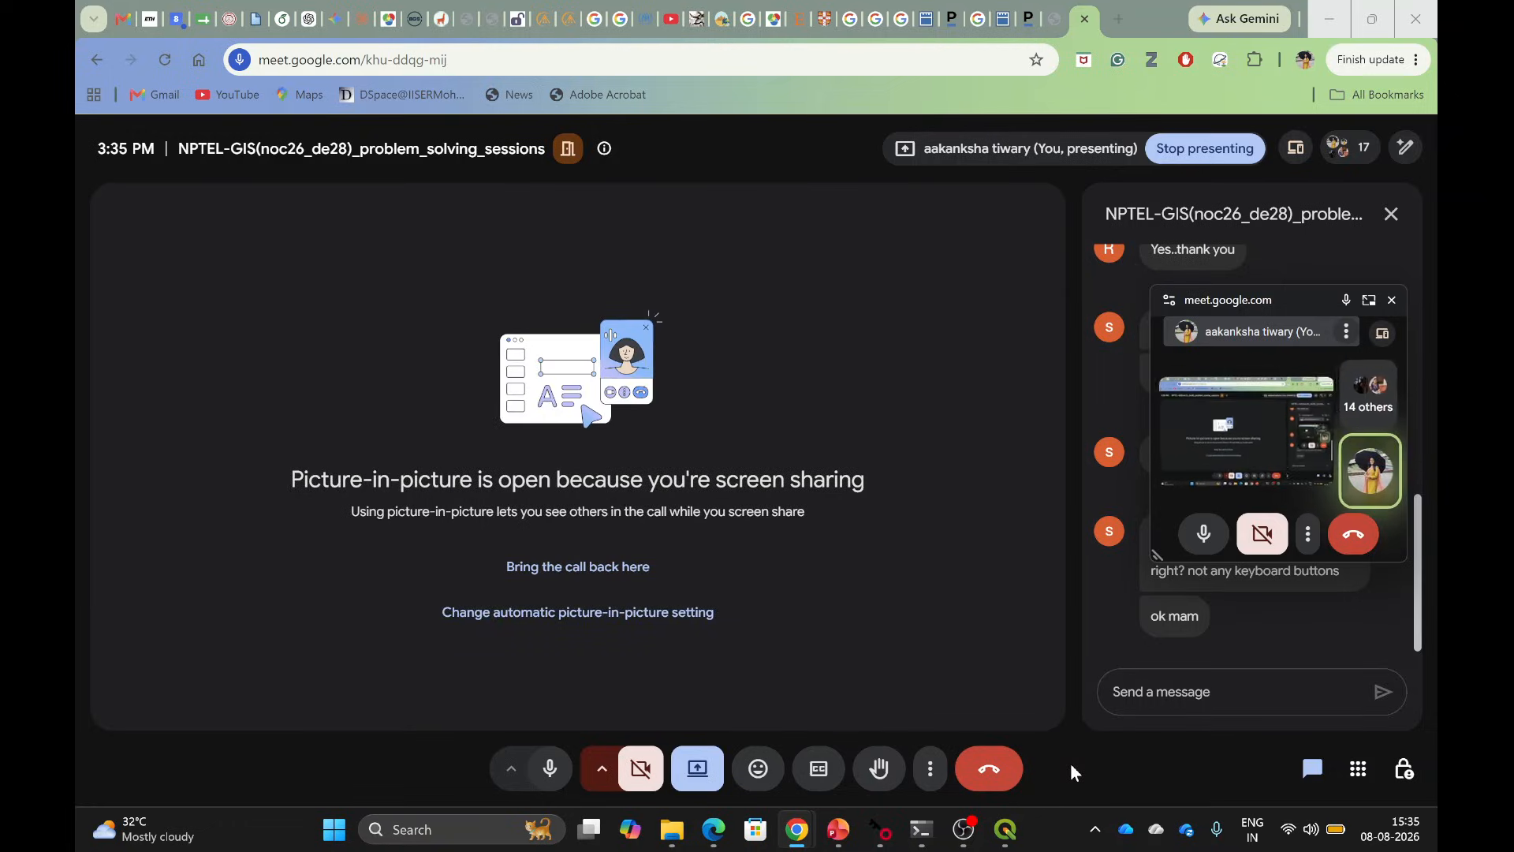
# - Switch to QGIS, and return the floating picture-in-picture call to its meeting tab
pyautogui.click(1000, 841)
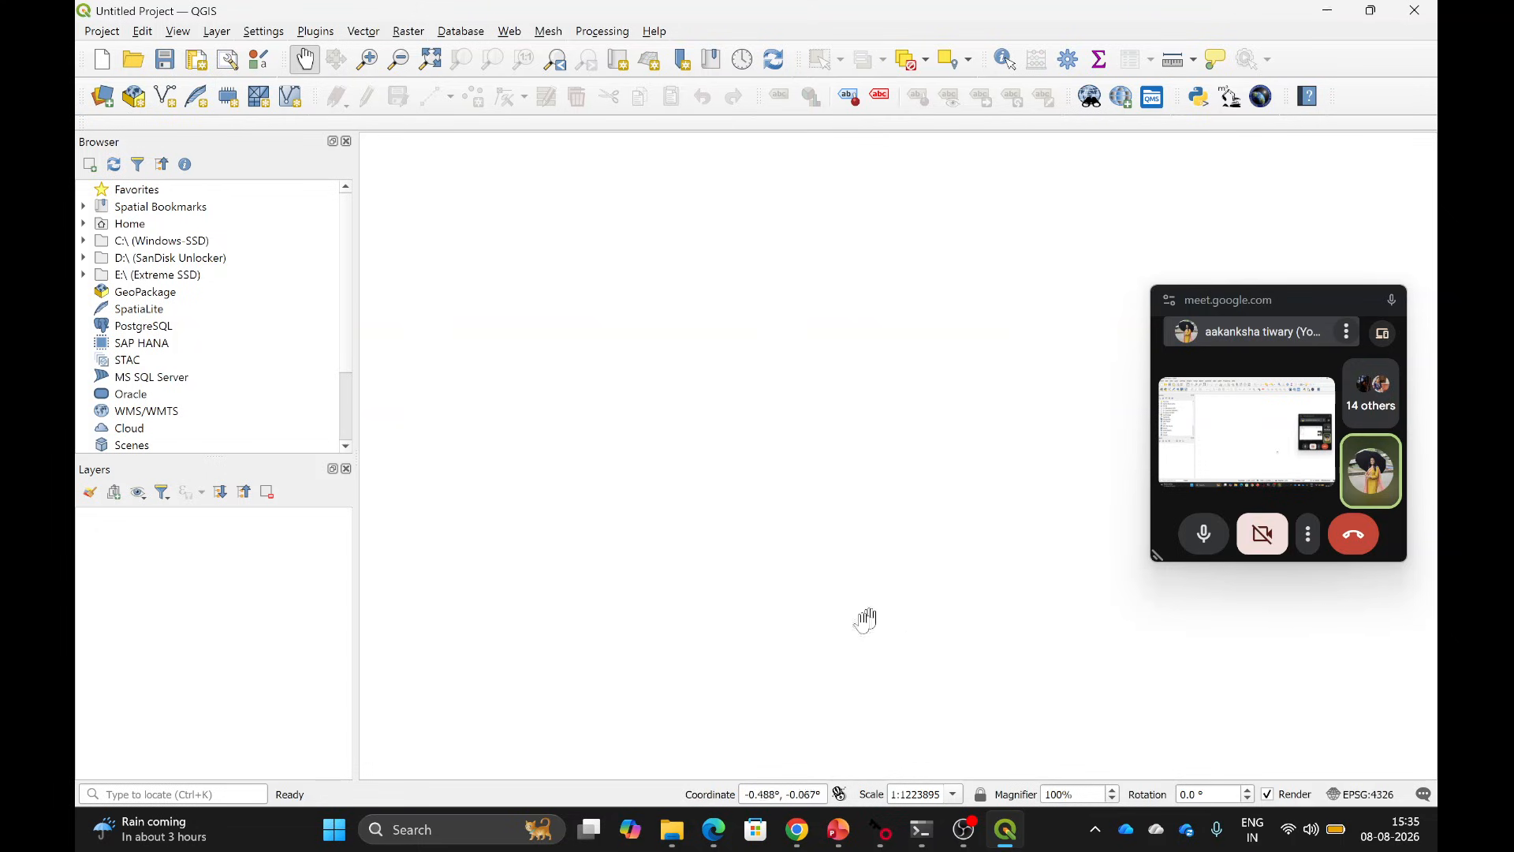
pyautogui.moveTo(838, 829)
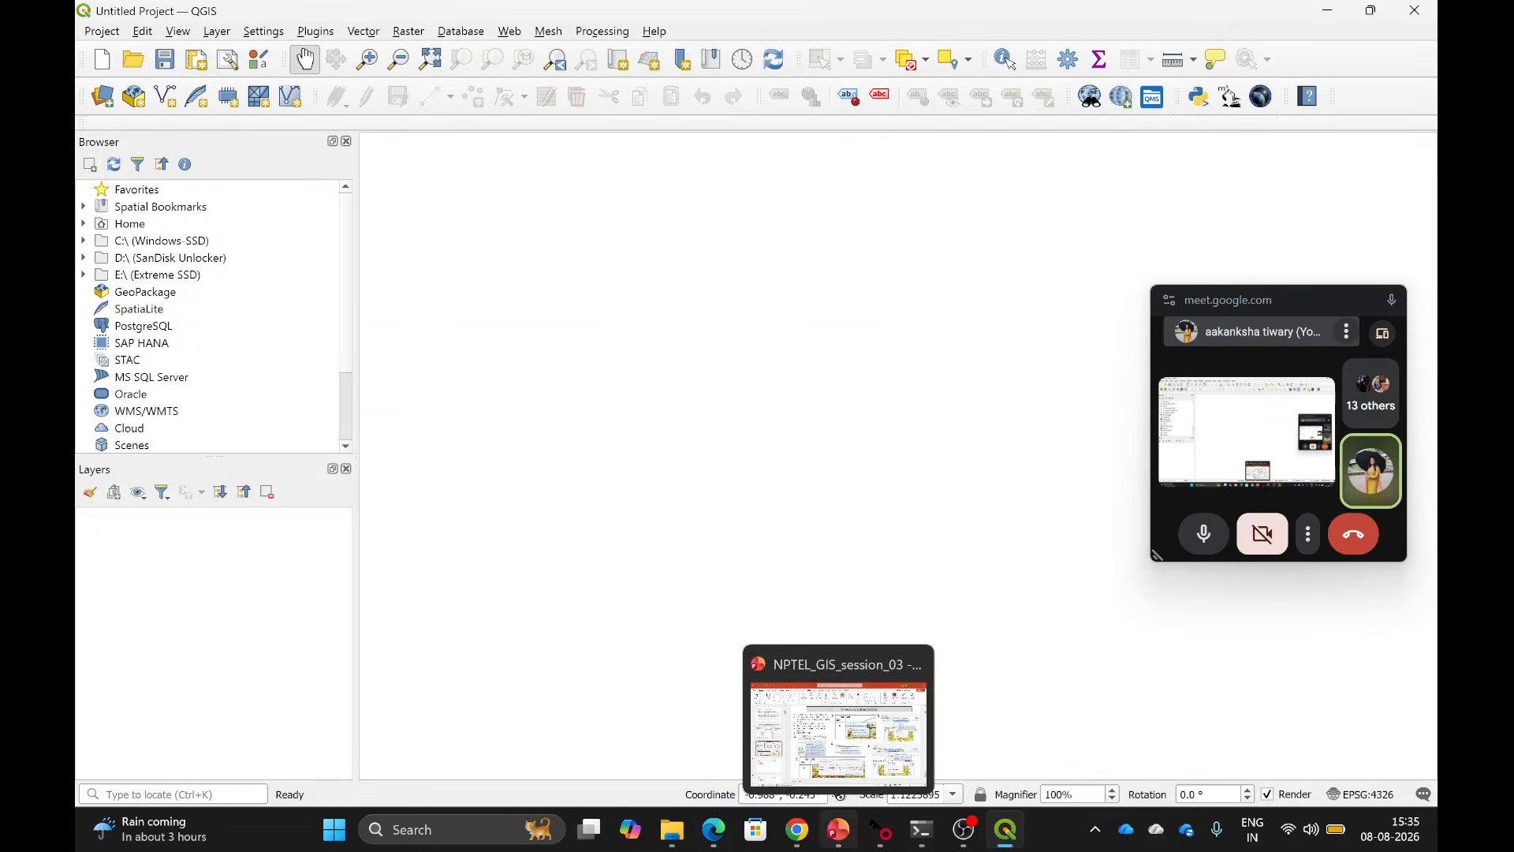
pyautogui.moveTo(1309, 295)
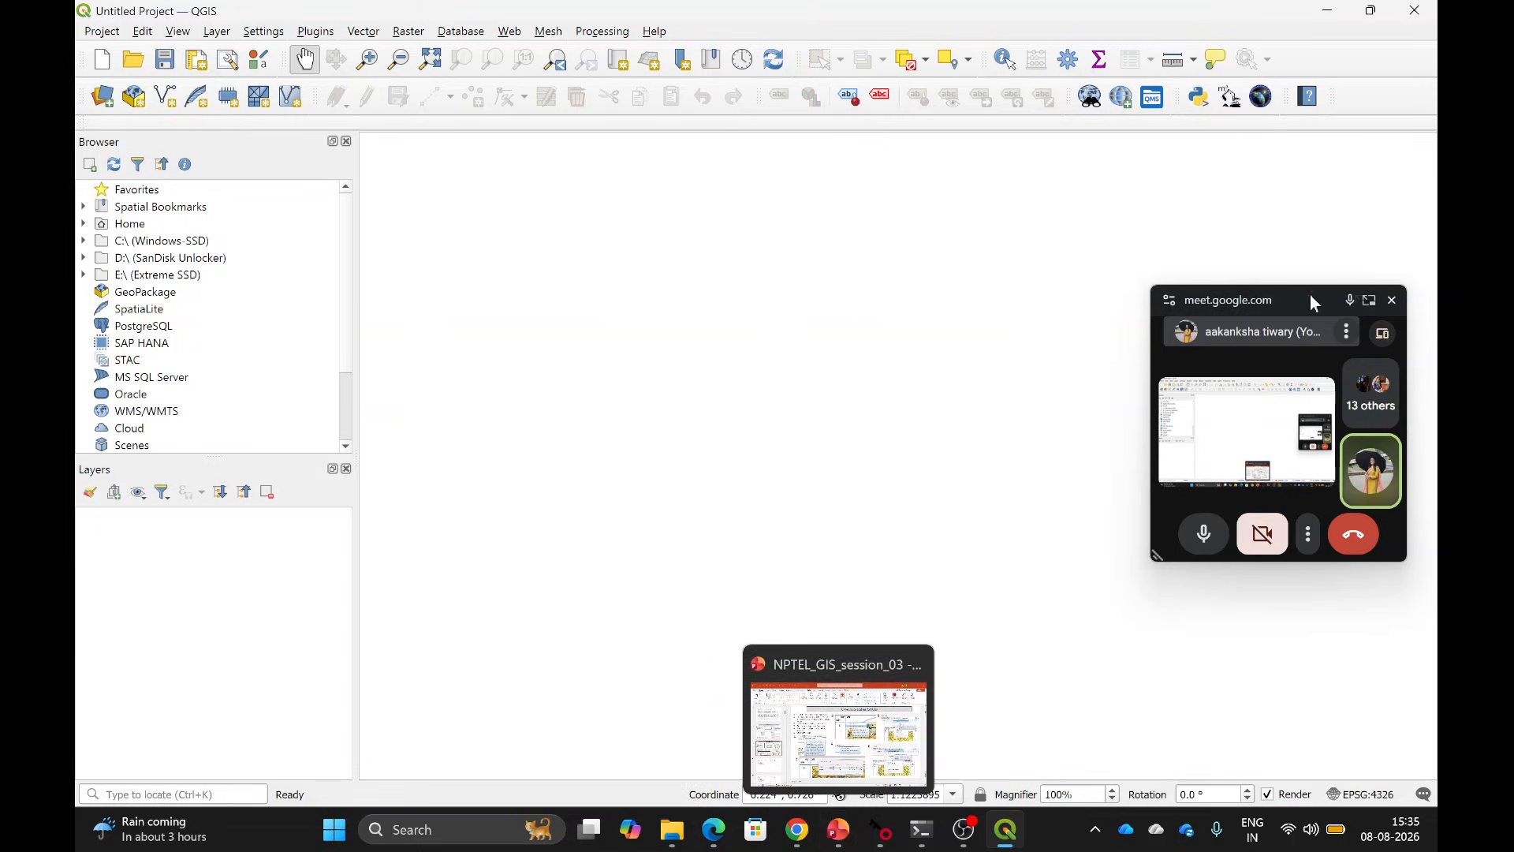
pyautogui.click(1369, 301)
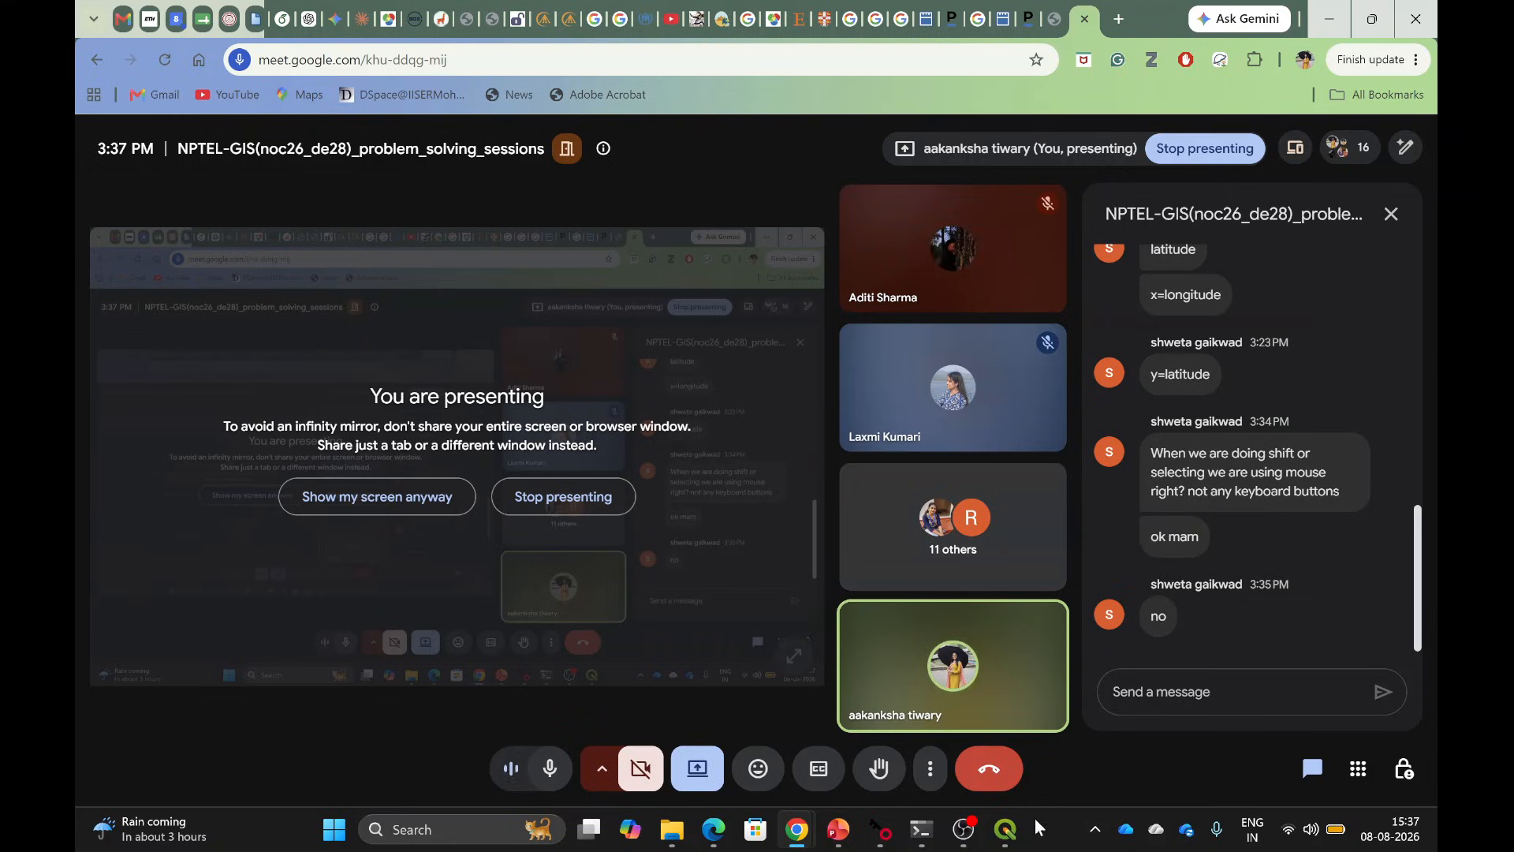
# - Switch to the NPTEL_GIS_session_03 presentation in PowerPoint and display the Georeferencing in QGIS slide
pyautogui.moveTo(1021, 817)
pyautogui.moveTo(913, 340)
pyautogui.click(838, 829)
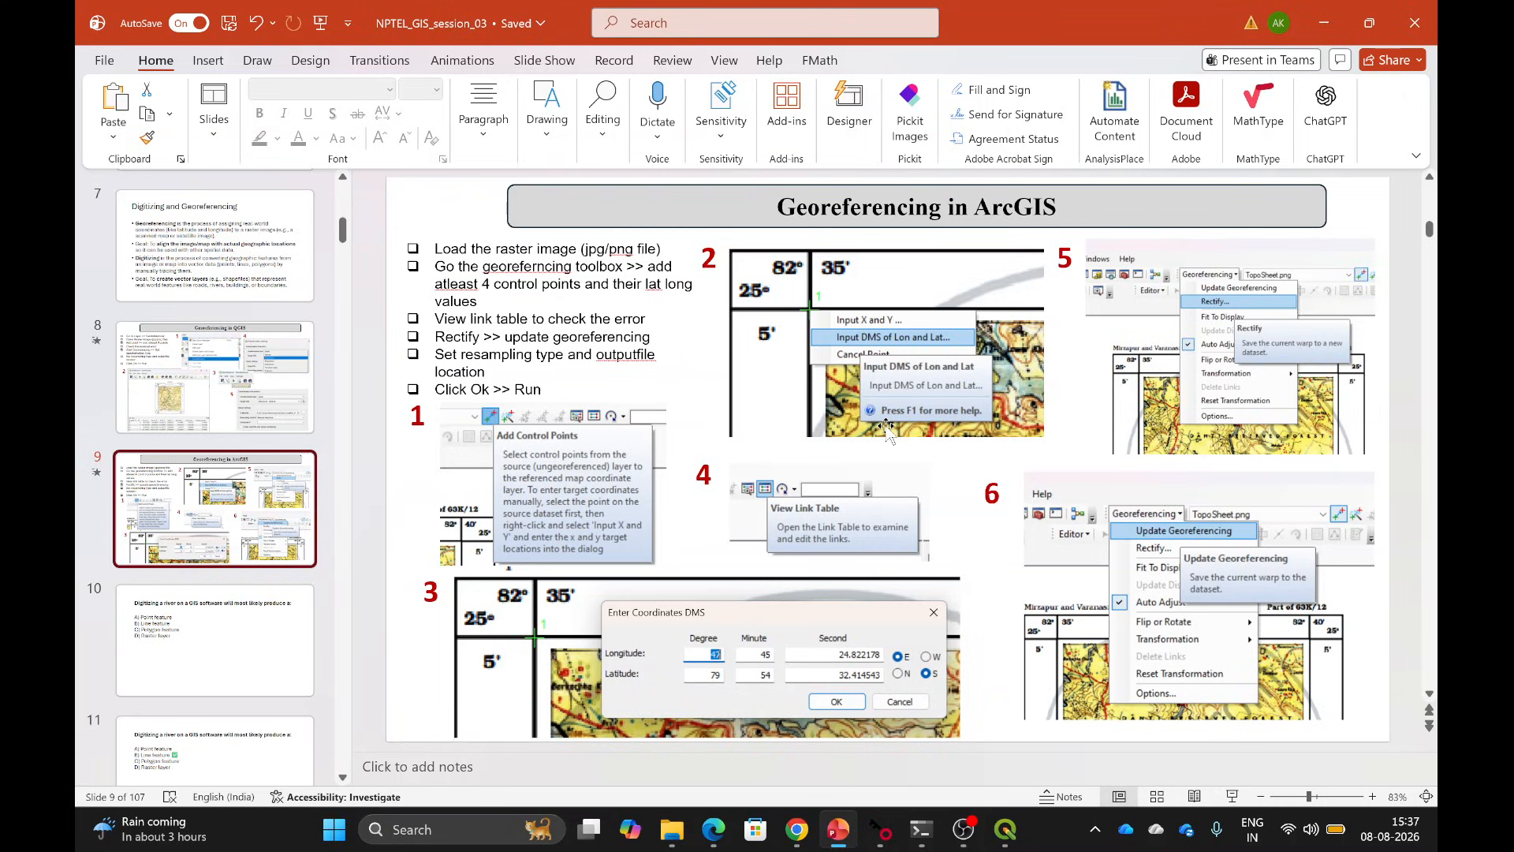
pyautogui.click(188, 368)
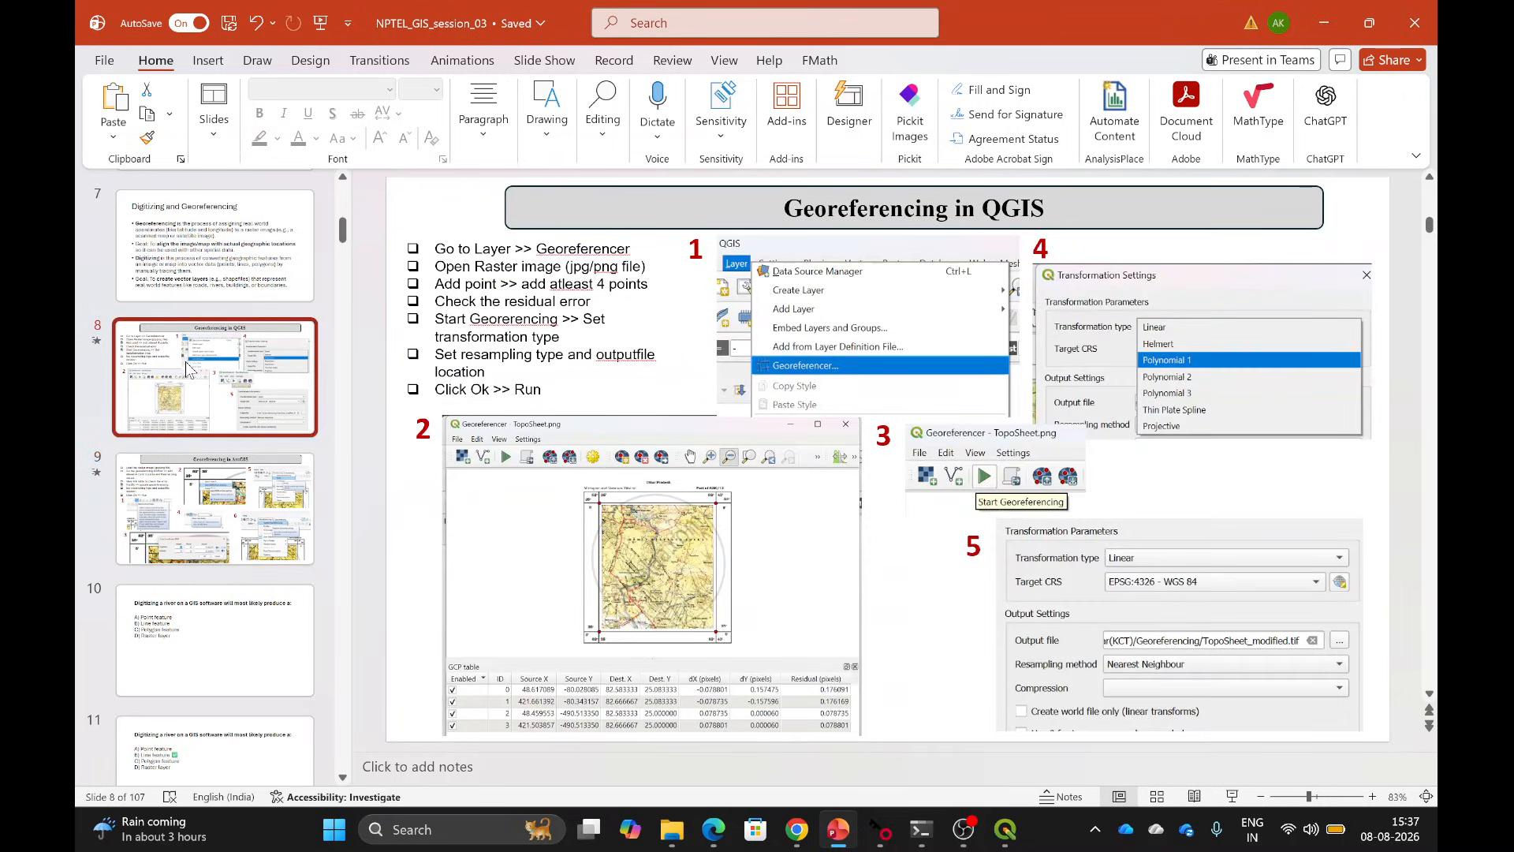
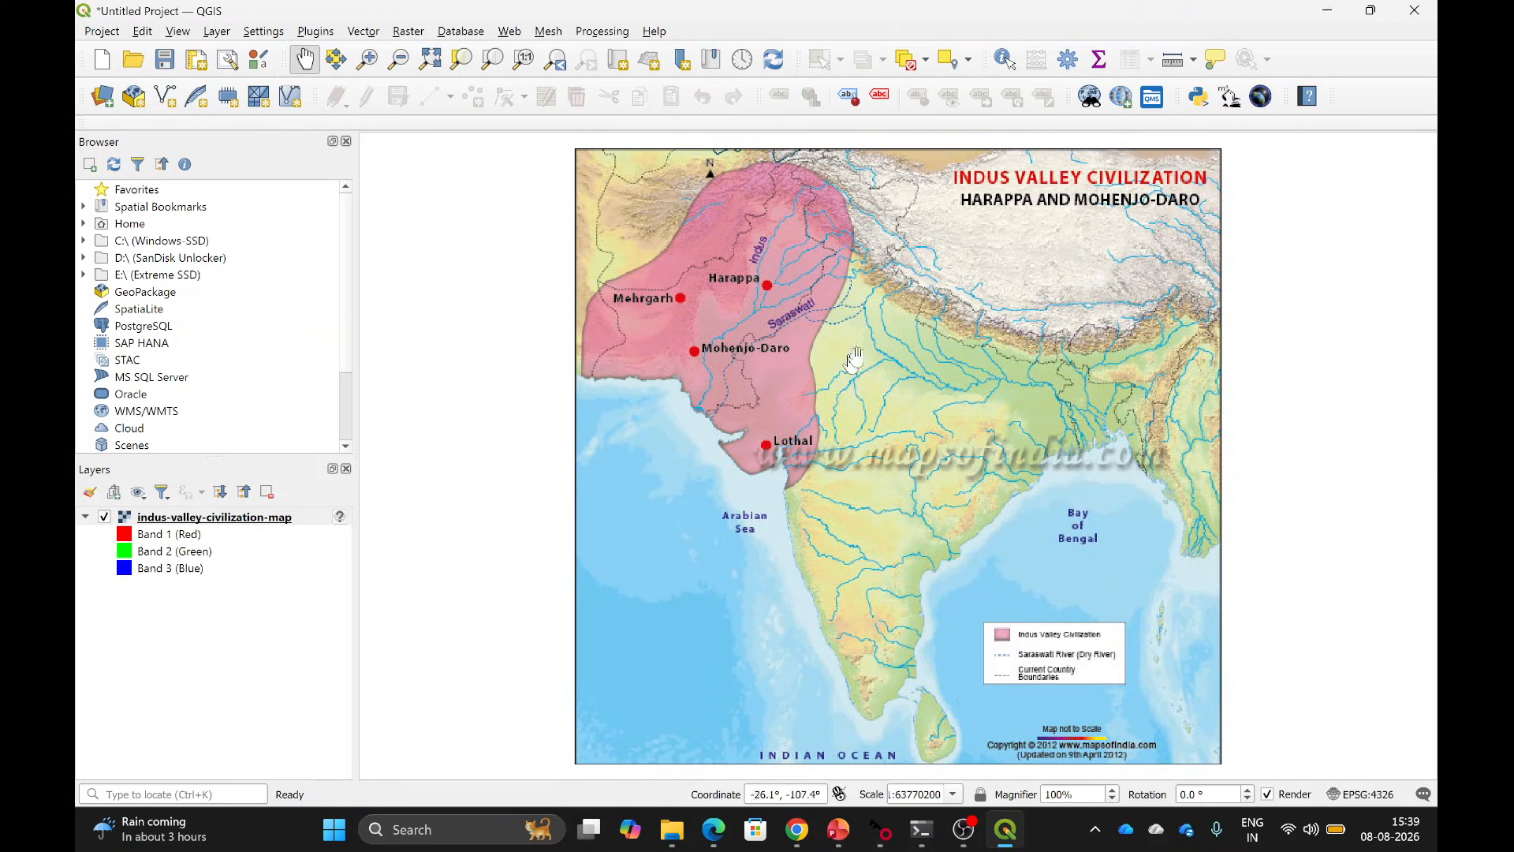
# - Open the QGIS Georeferencer and load the indus-valley-civilization-map JPG from the NPTEL_GIS_2026 folder as its raster
pyautogui.moveTo(942, 288); pyautogui.dragTo(859, 280)
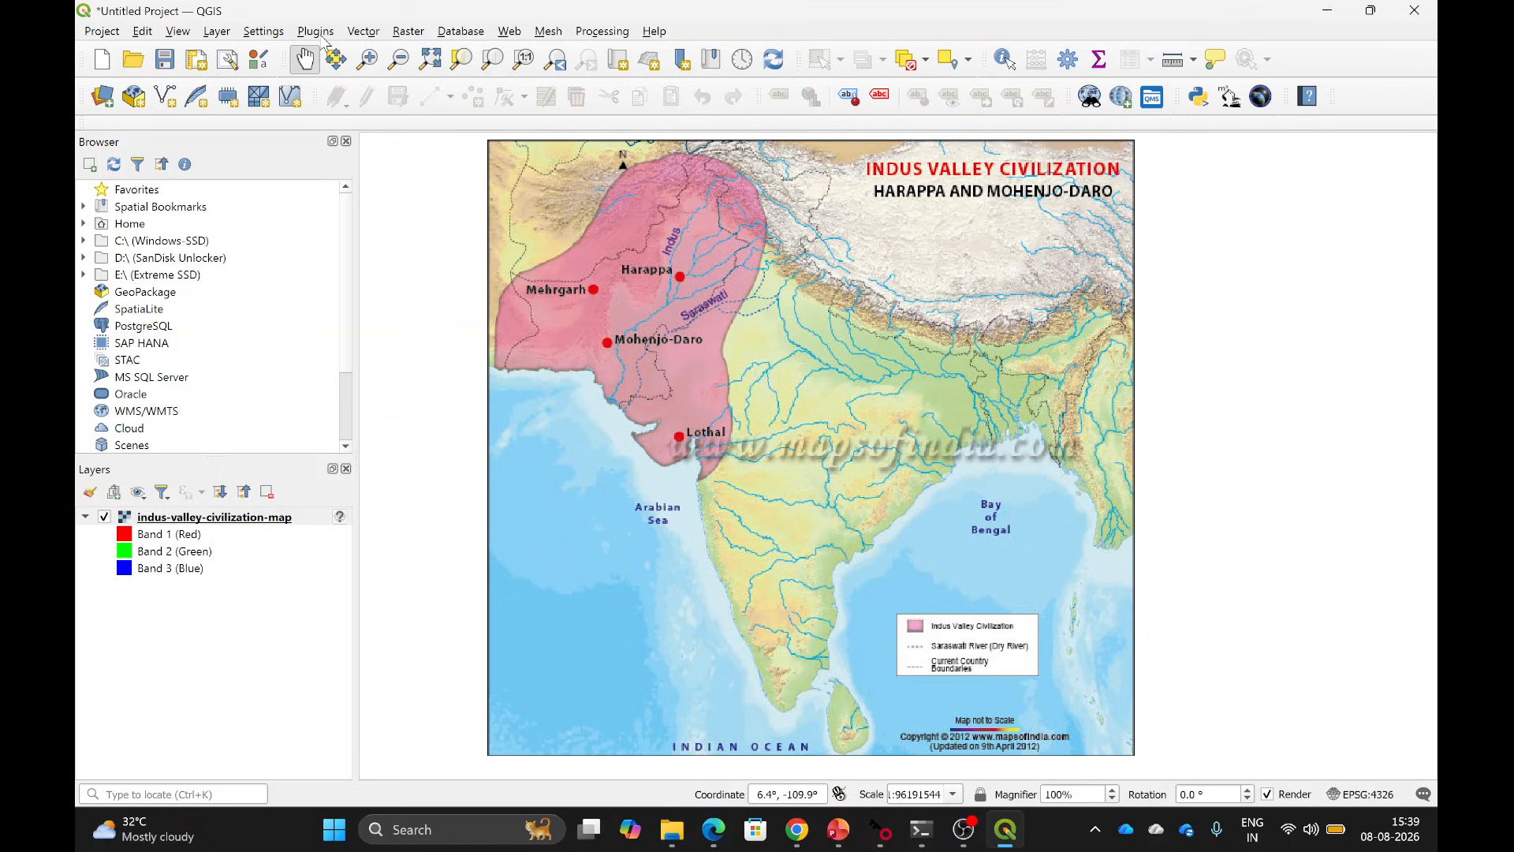
pyautogui.click(217, 32)
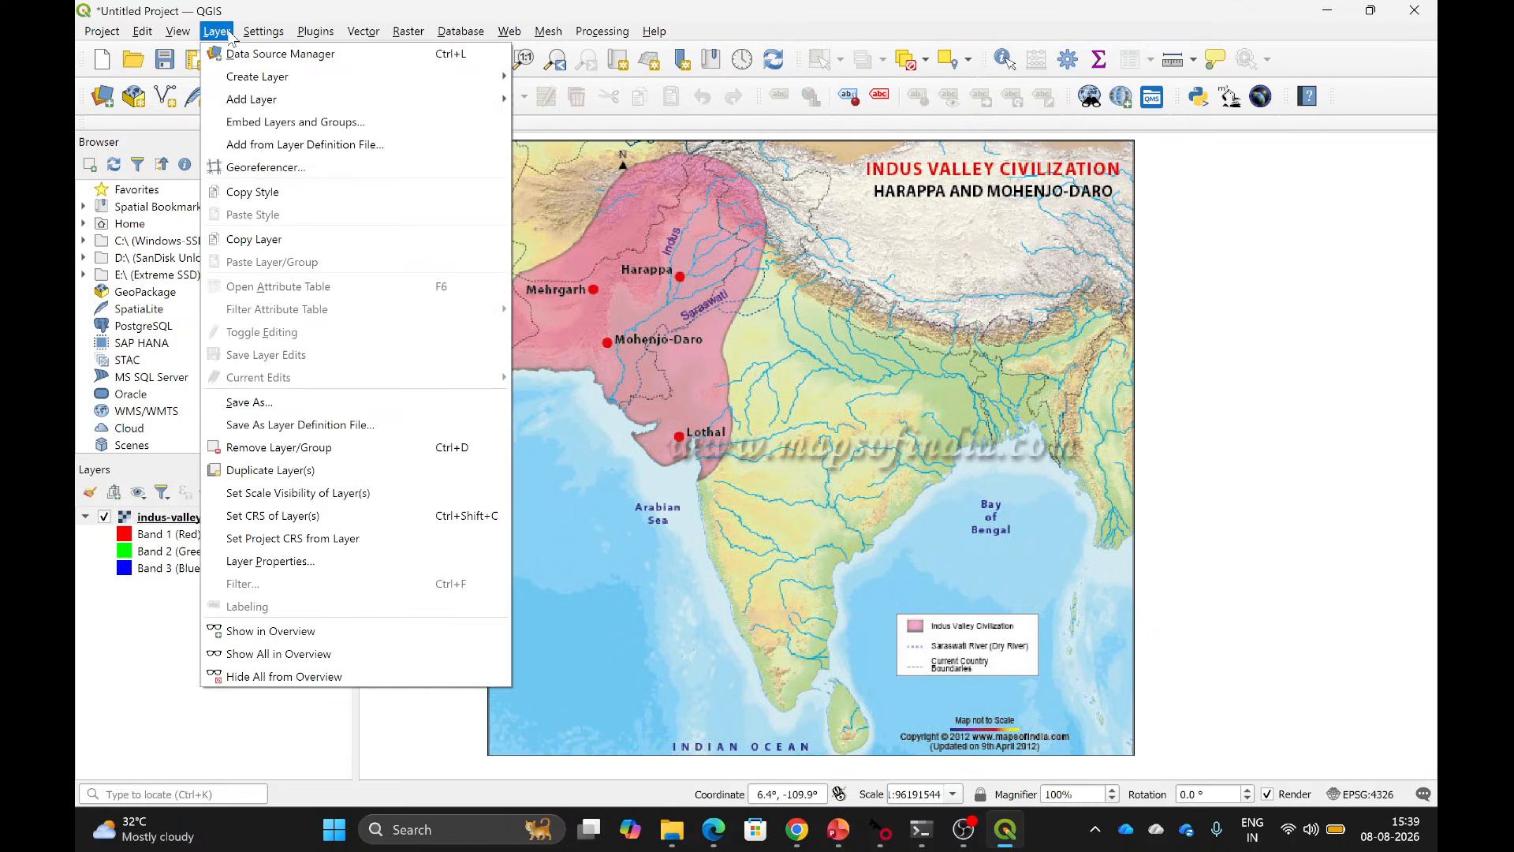
pyautogui.click(266, 167)
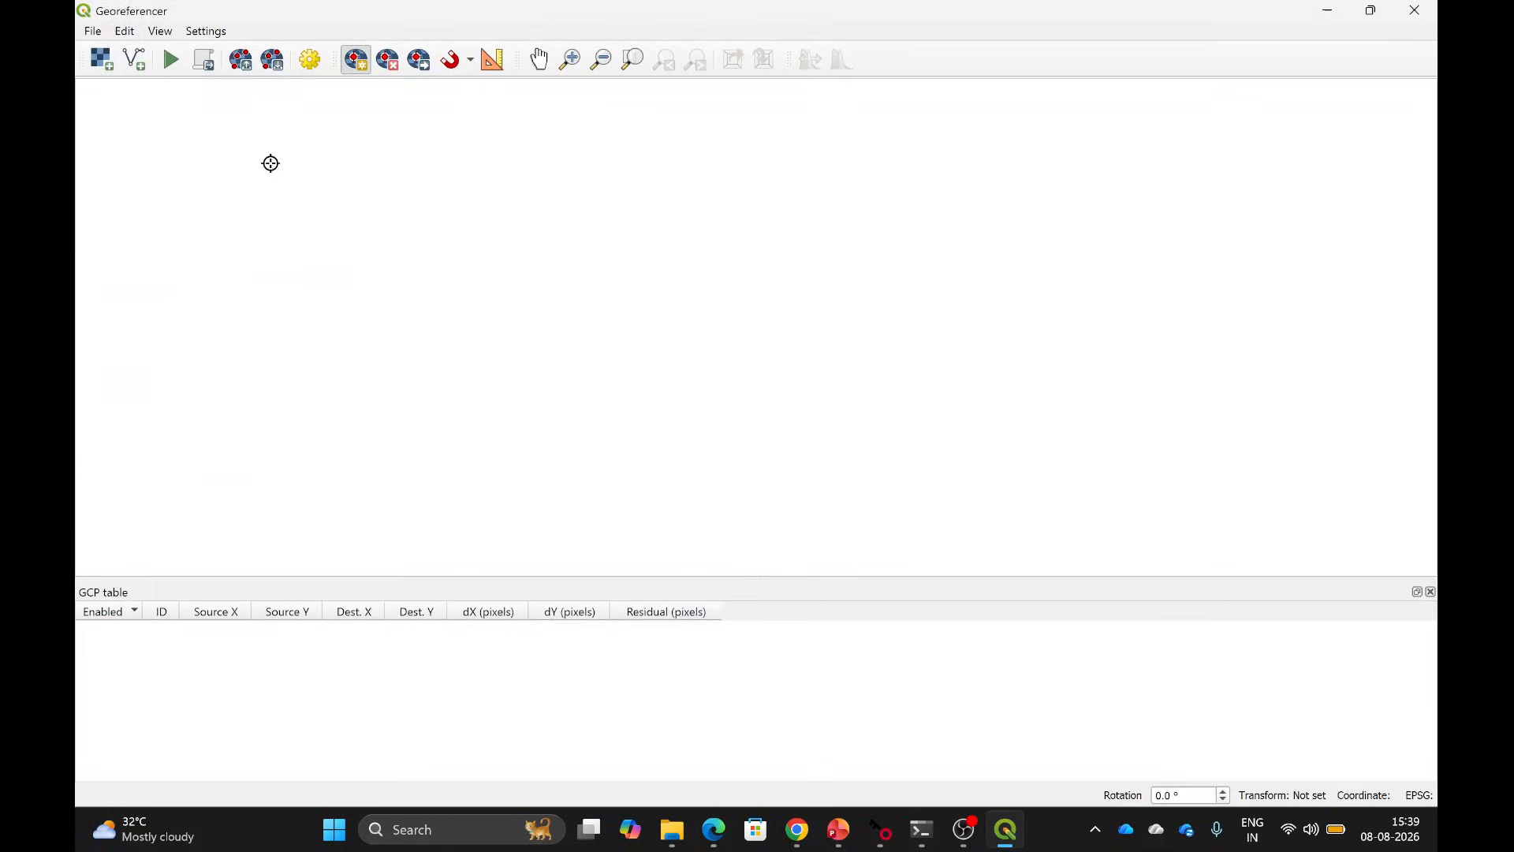
pyautogui.click(101, 61)
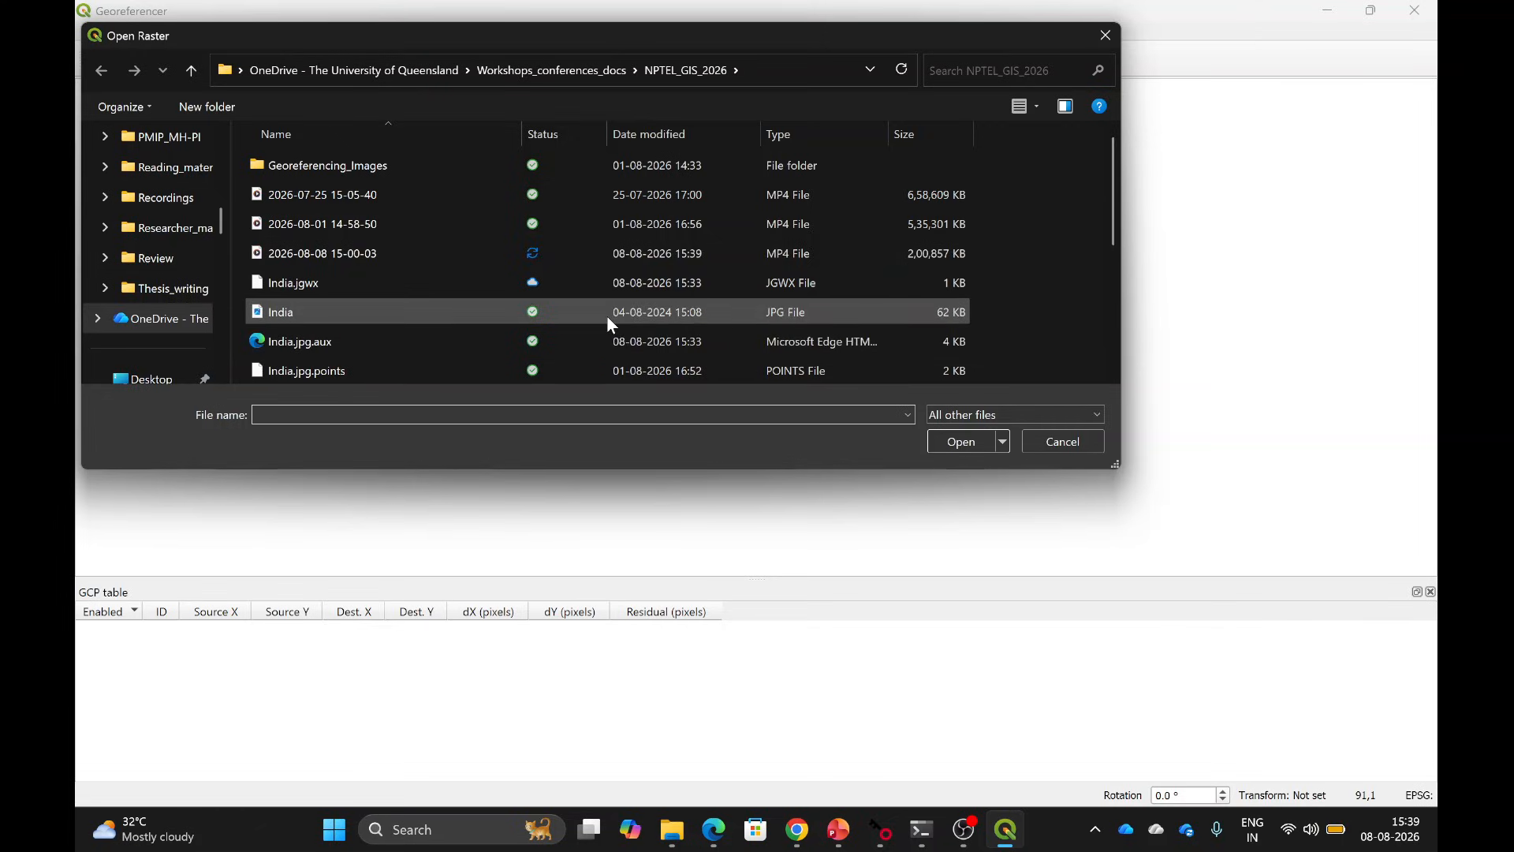
pyautogui.scroll(-3, 608, 315)
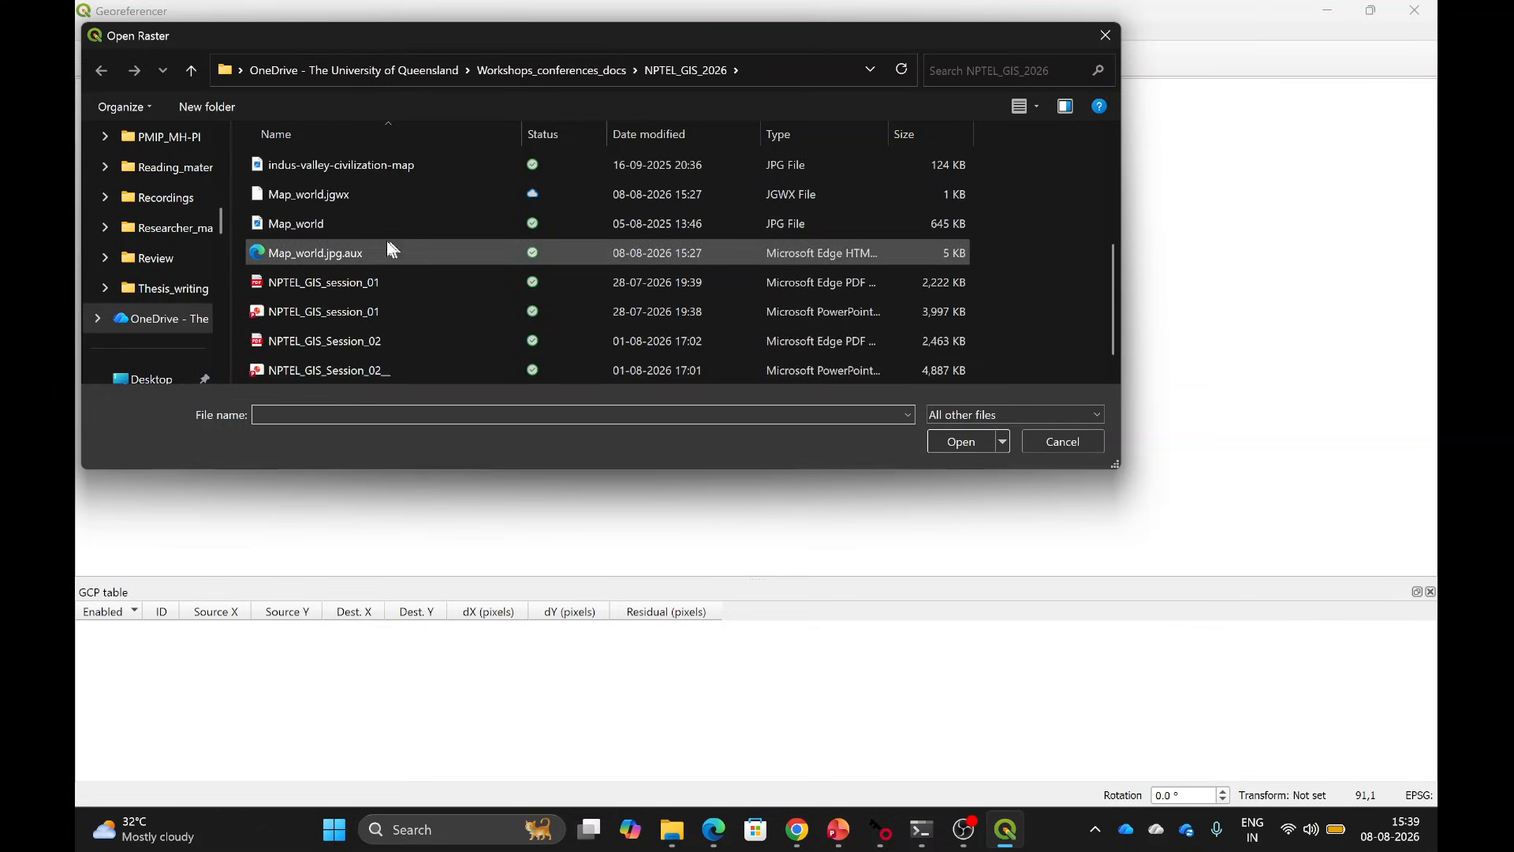
pyautogui.scroll(1, 368, 246)
pyautogui.click(361, 251)
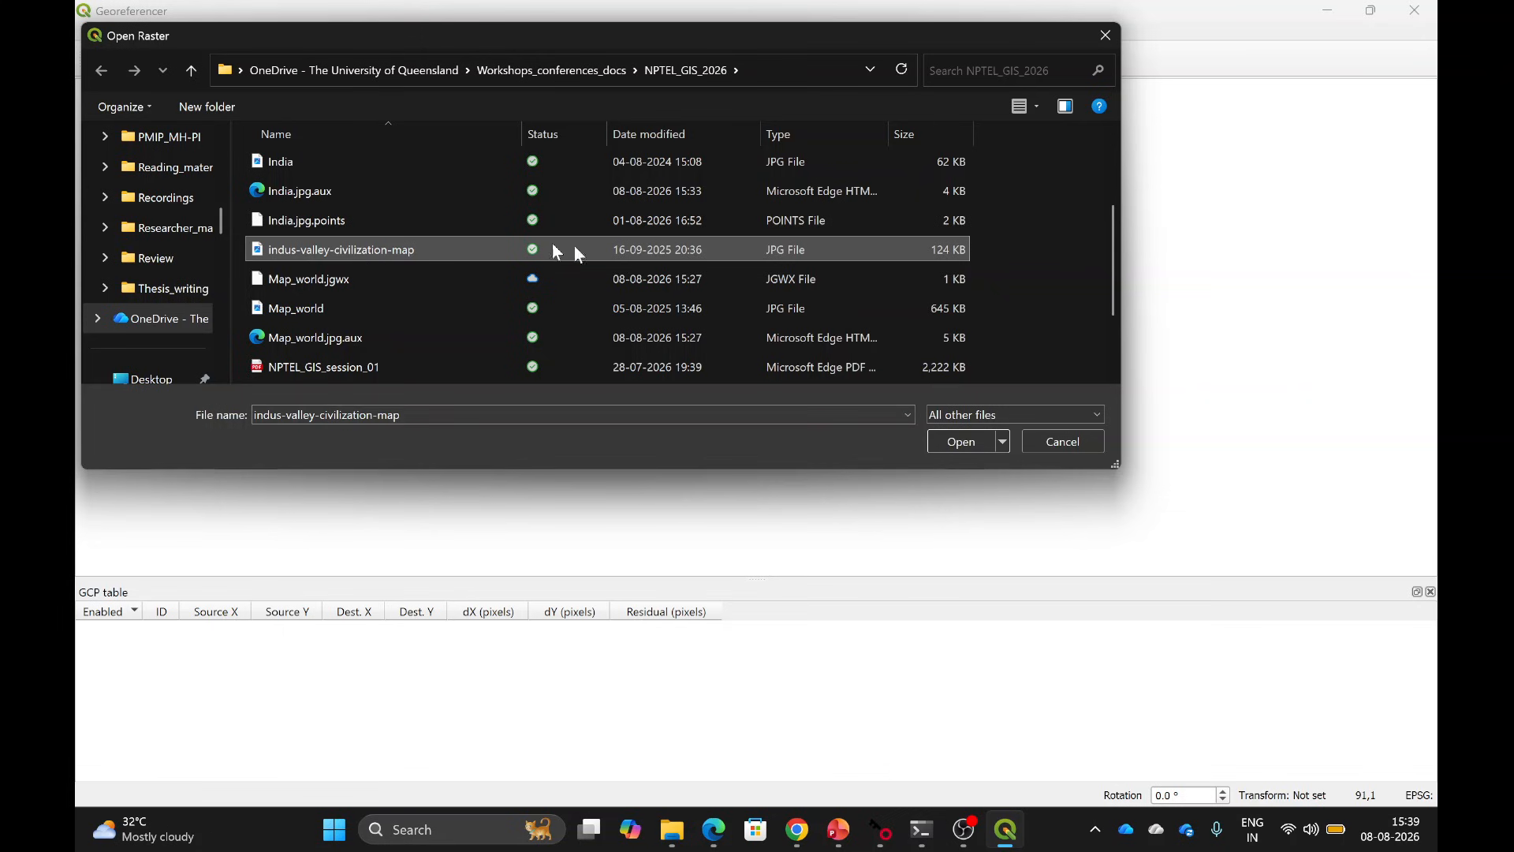
pyautogui.click(960, 441)
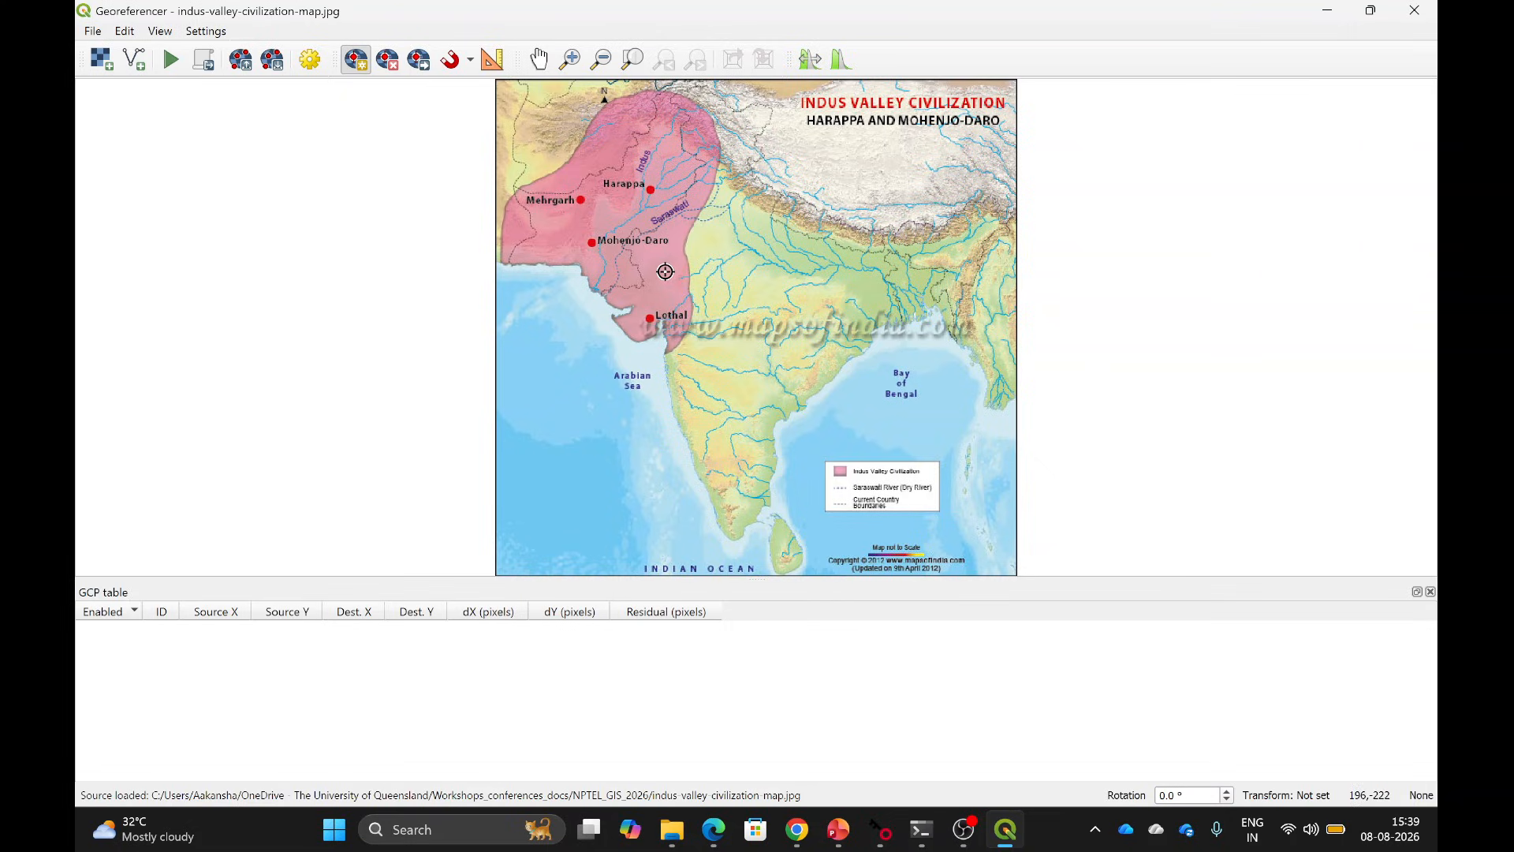
# - Minimize the Georeferencer and hide the indus-valley-civilization-map layer in the main map
pyautogui.click(1329, 13)
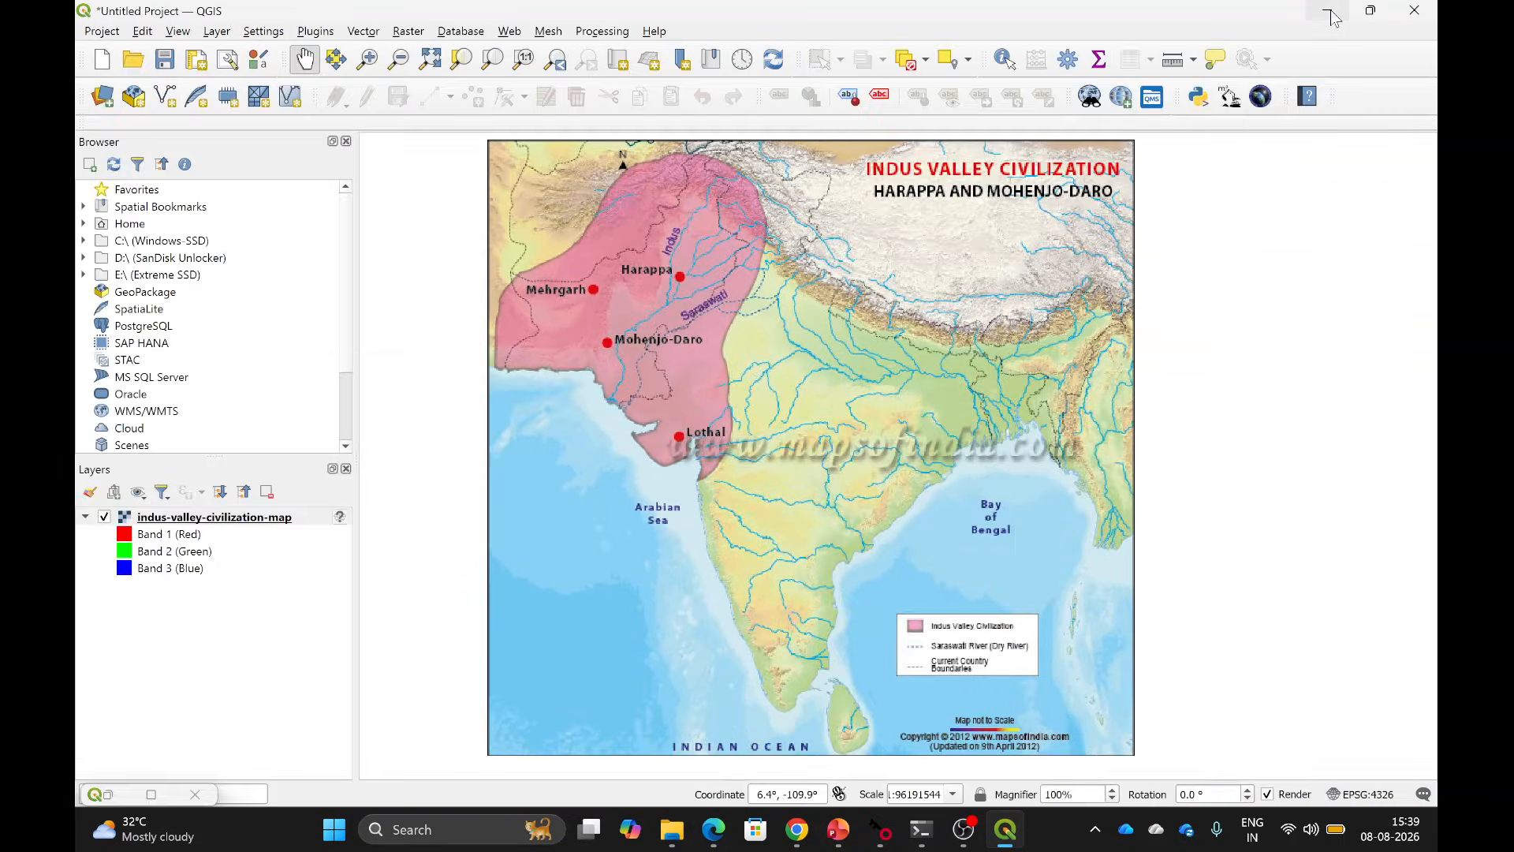
pyautogui.click(105, 522)
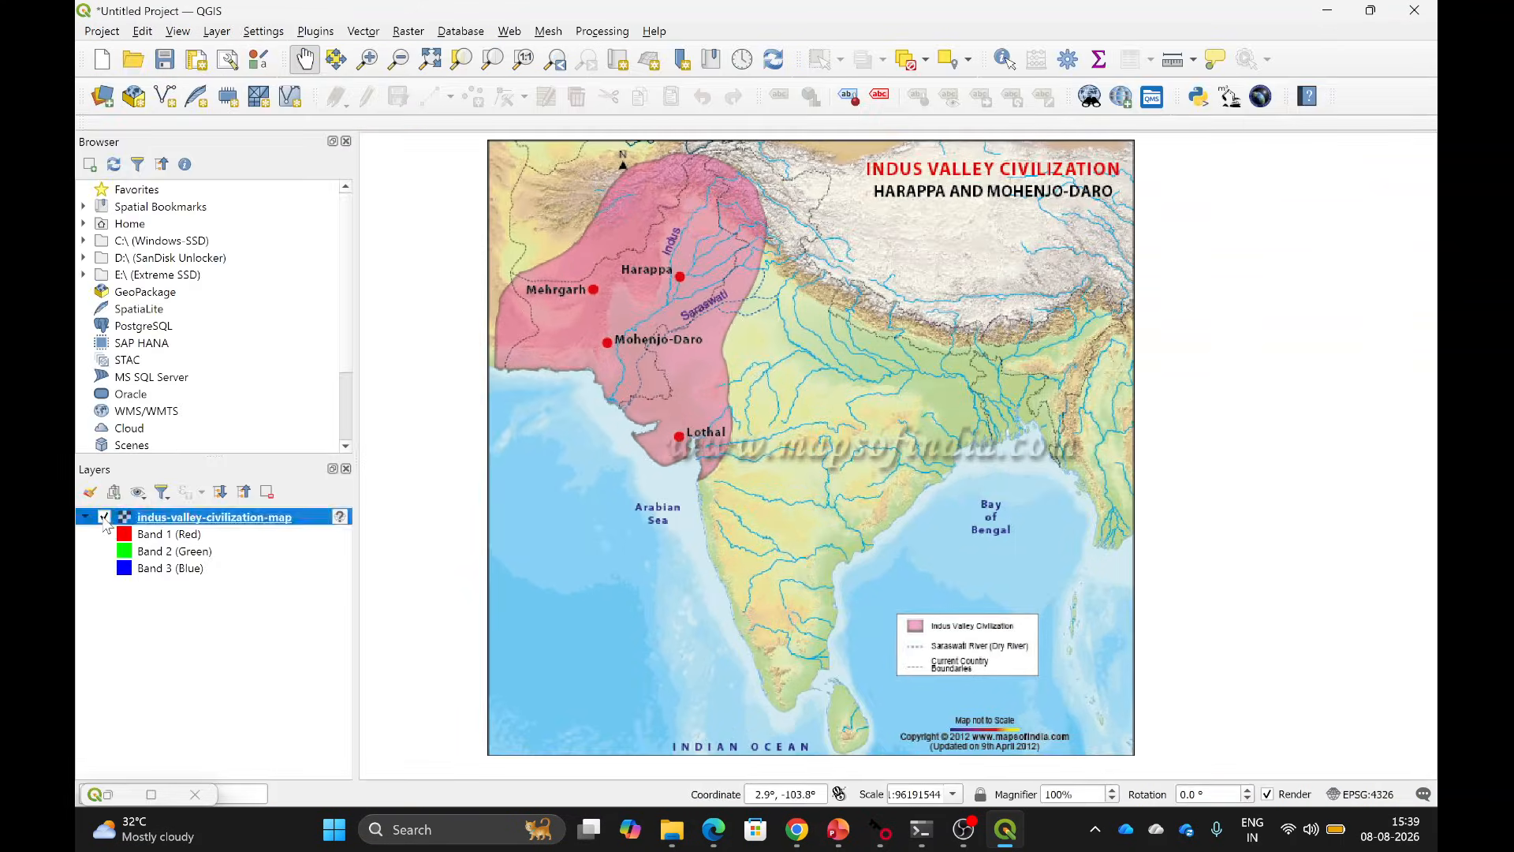
pyautogui.click(105, 519)
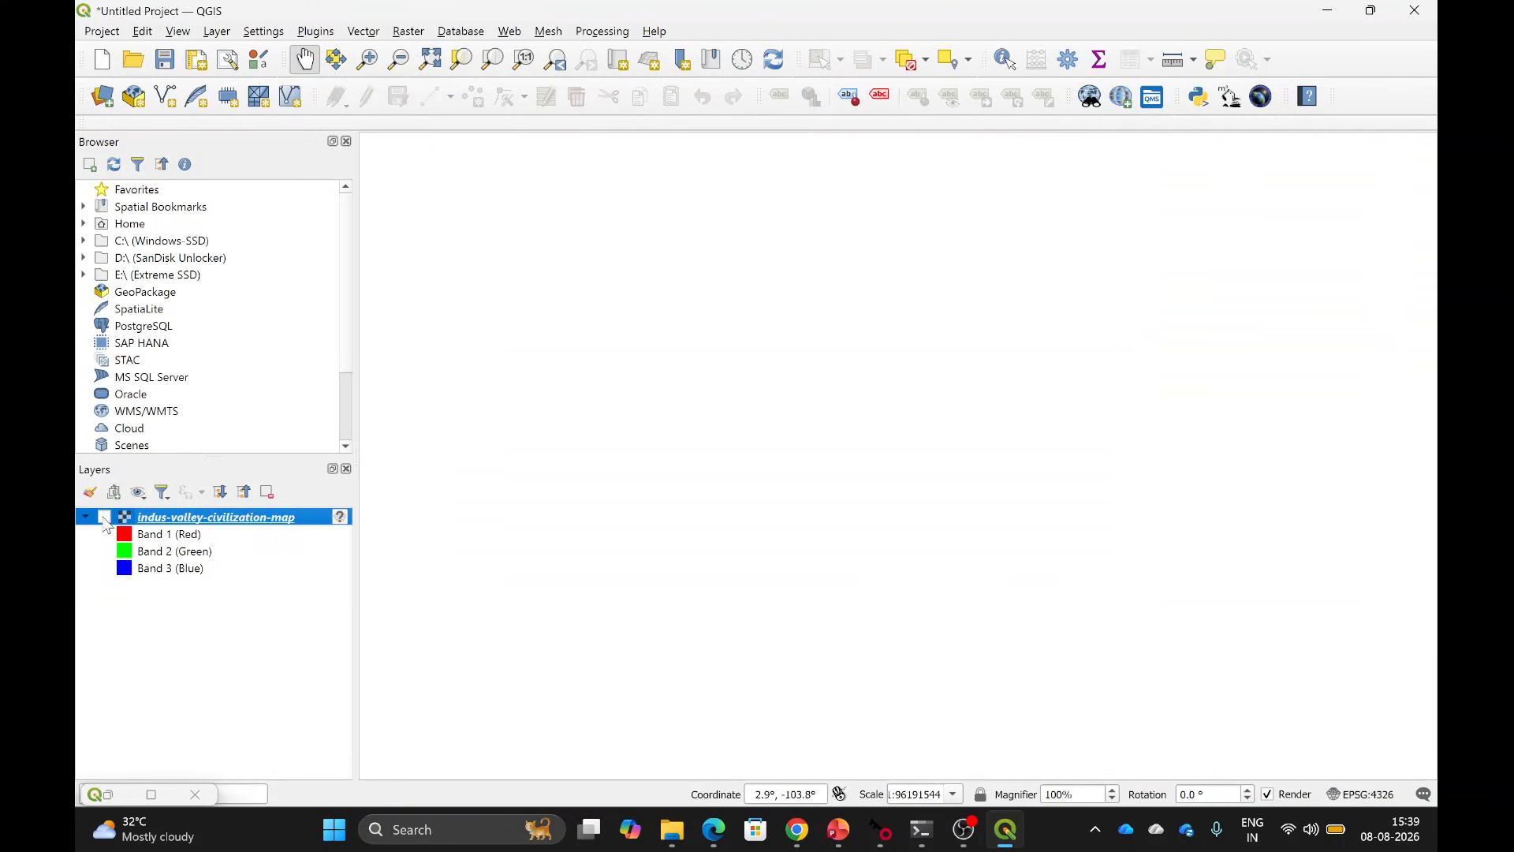
# - Start adding a vector dataset and browse to the India_Boundary folder in the University of Queensland OneDrive
pyautogui.click(103, 101)
pyautogui.click(202, 157)
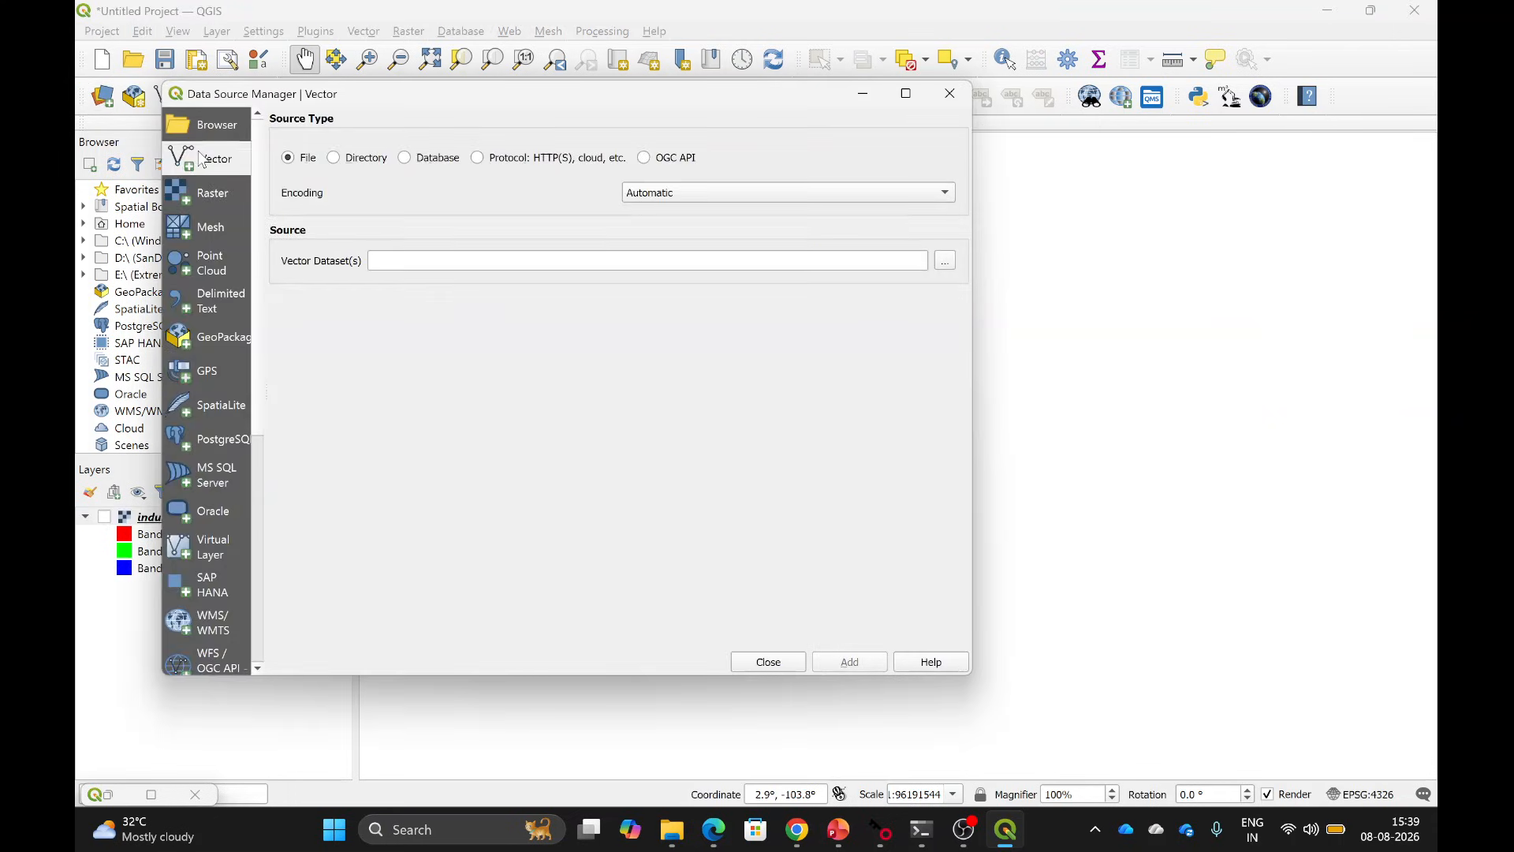
pyautogui.click(944, 261)
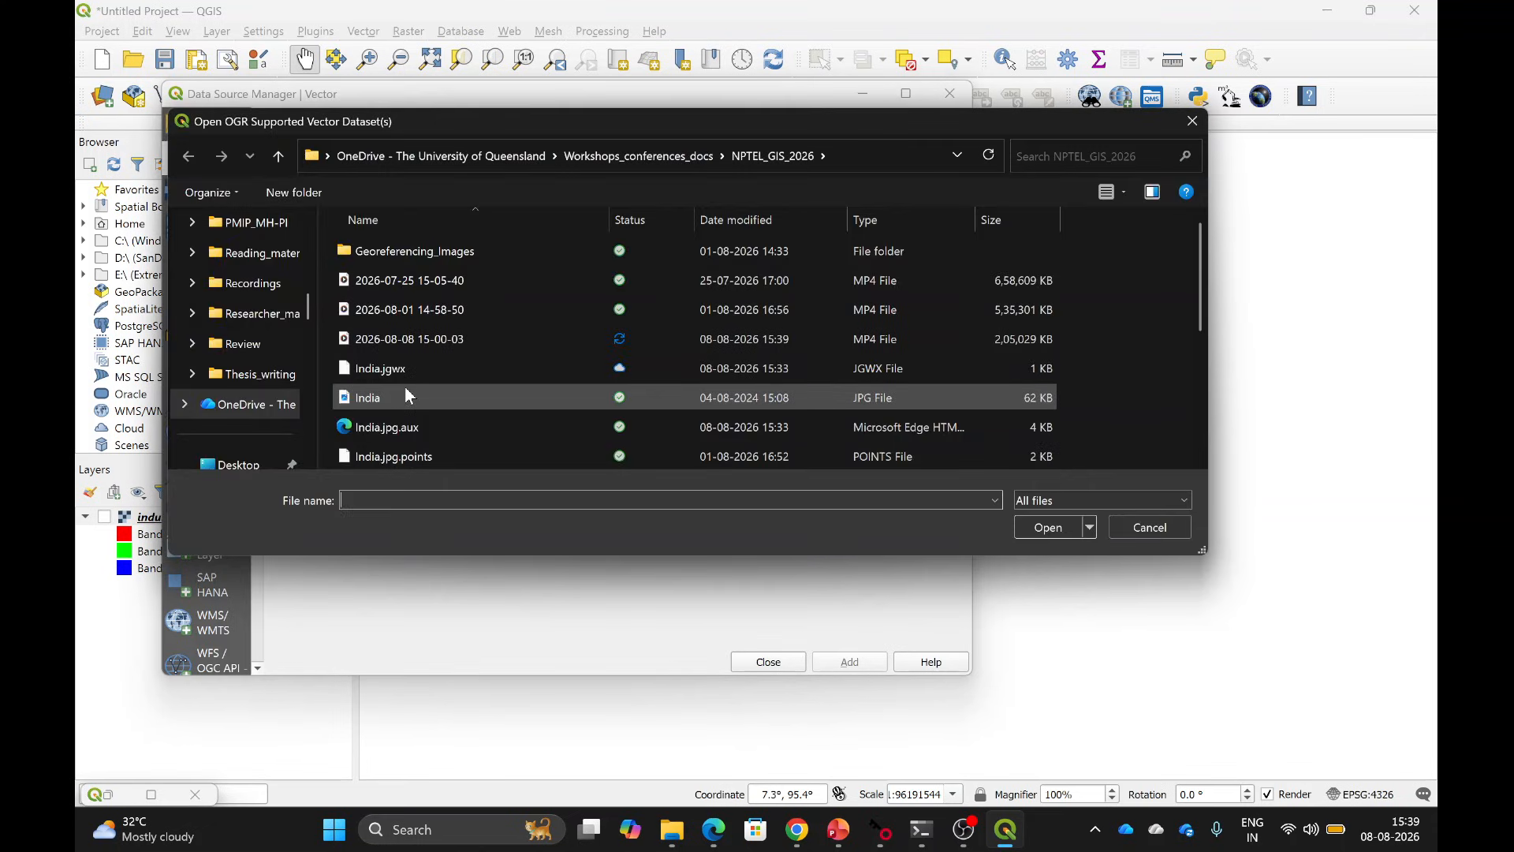
pyautogui.scroll(-1, 405, 388)
pyautogui.click(499, 155)
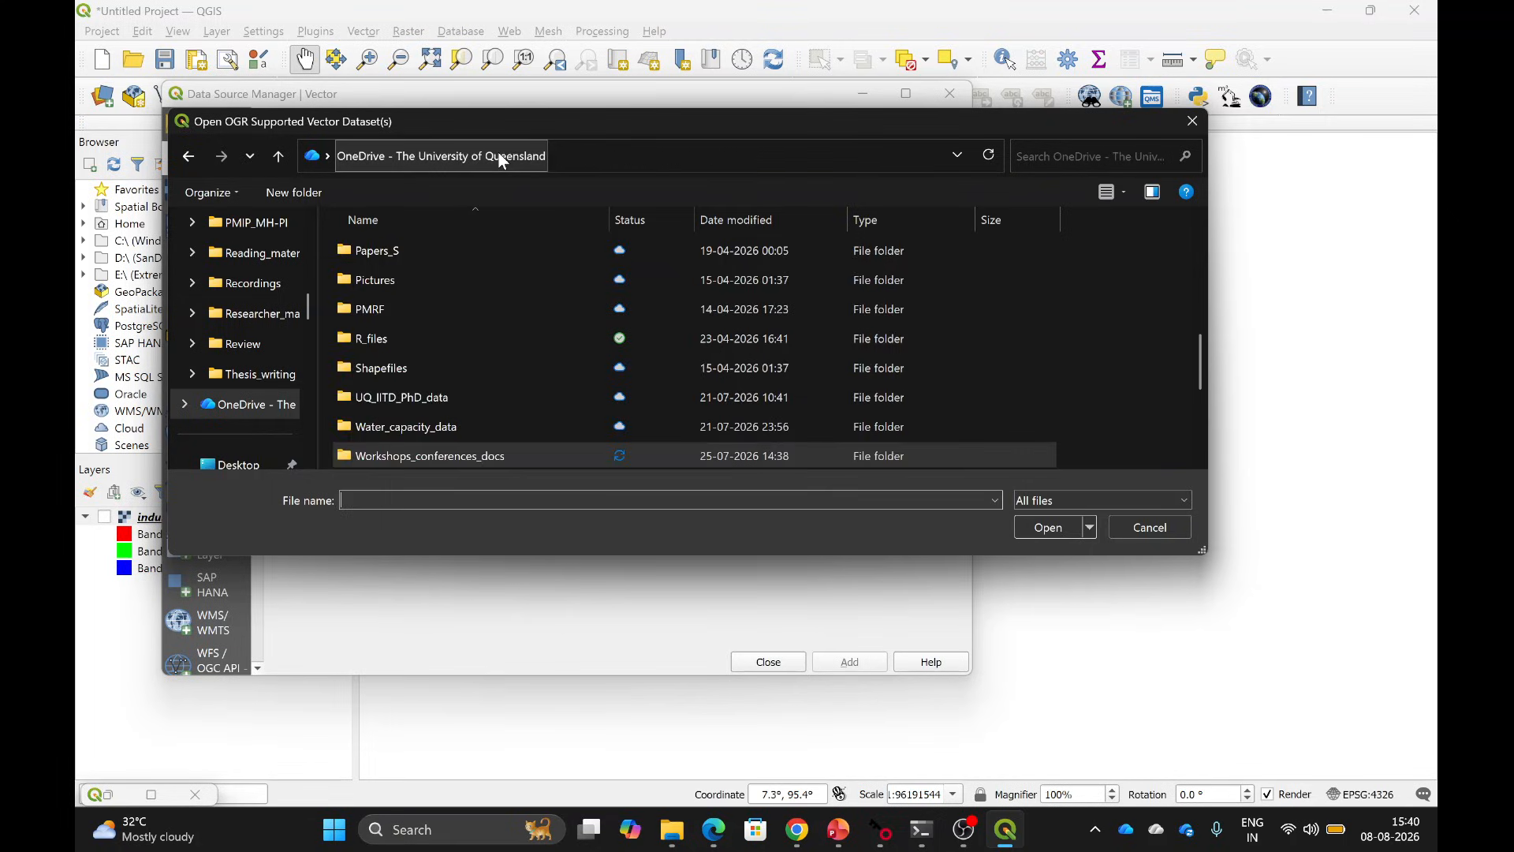
pyautogui.scroll(-1, 480, 420)
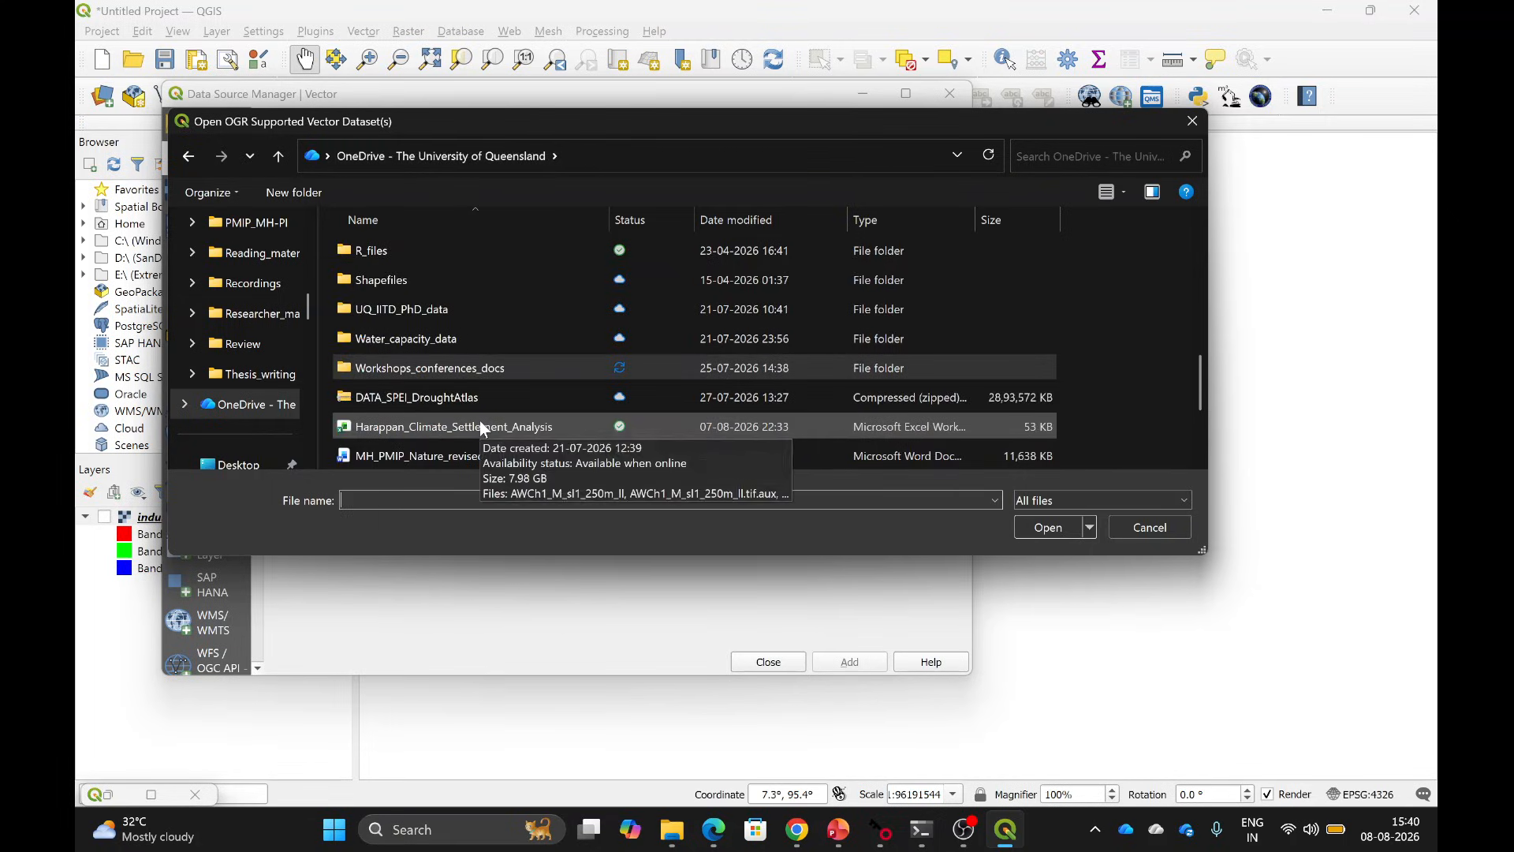
pyautogui.scroll(-2, 479, 422)
pyautogui.scroll(10, 479, 422)
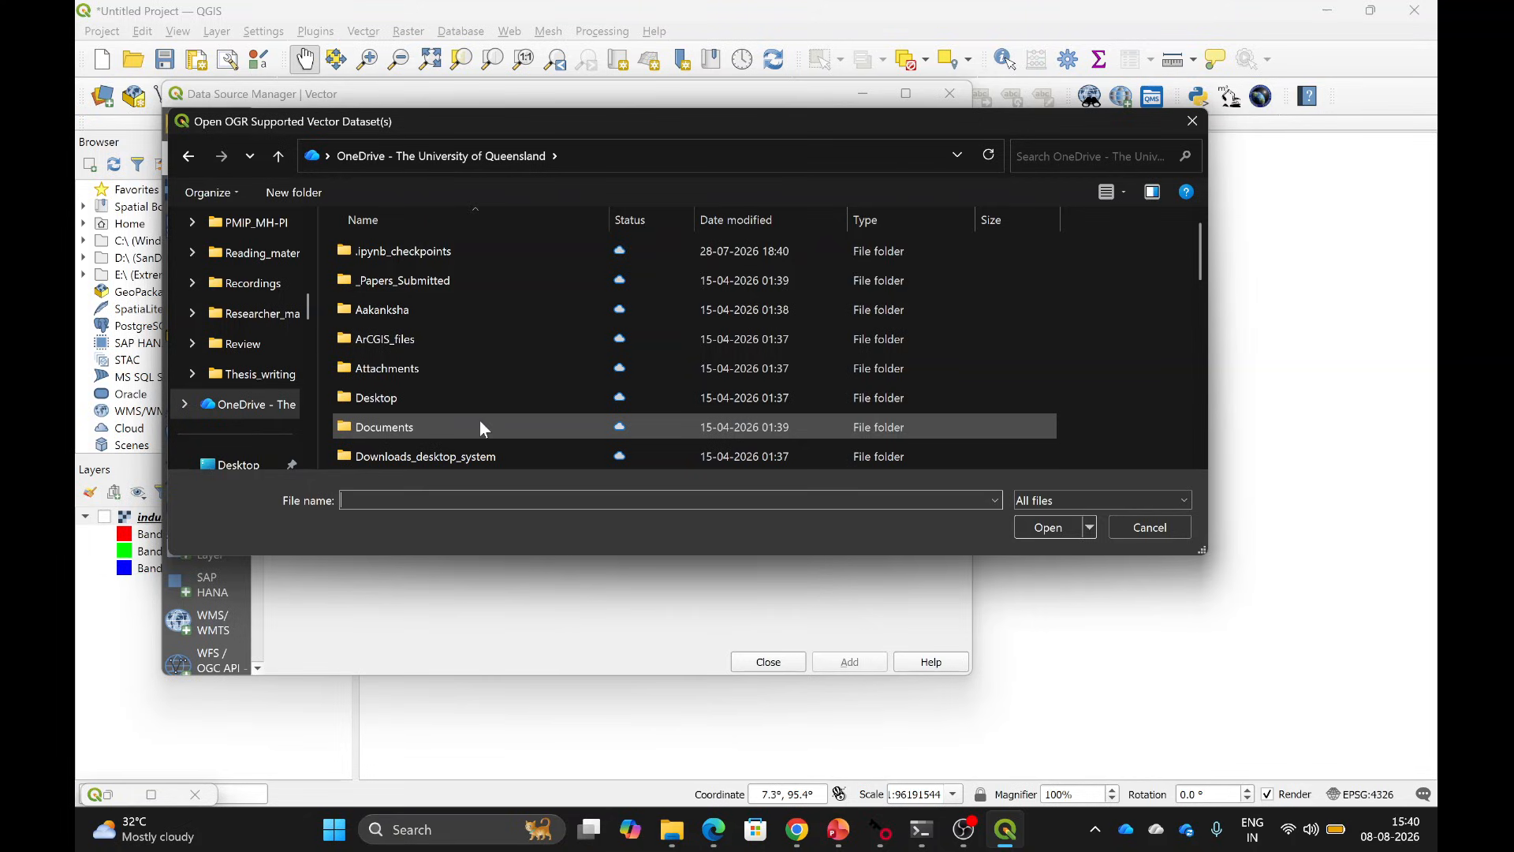
pyautogui.scroll(-3, 480, 424)
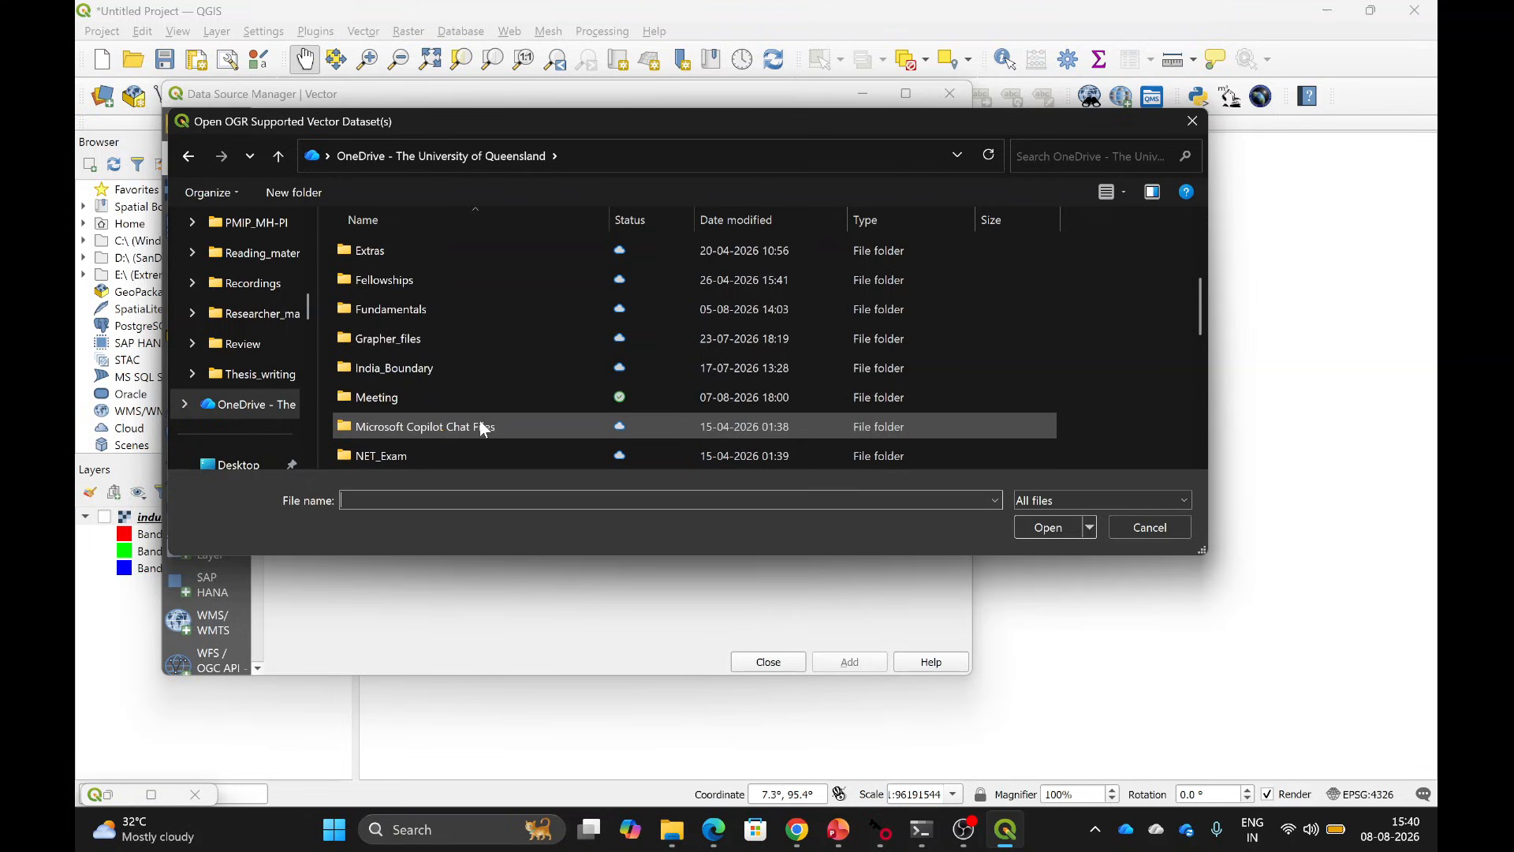
pyautogui.doubleClick(402, 359)
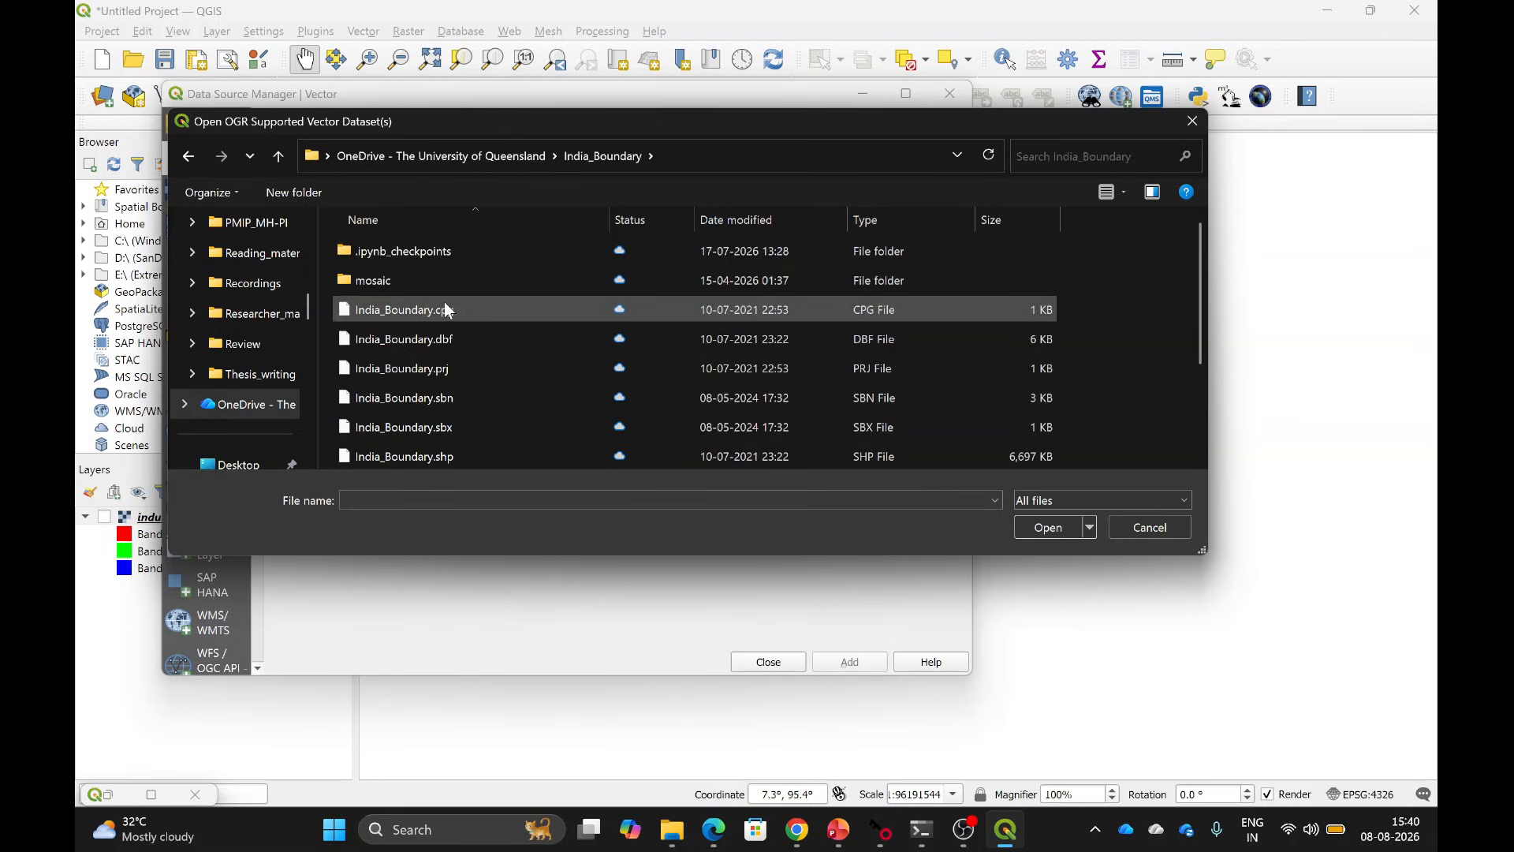
# - Add India_Boundary.shp to the project as a vector layer and zoom the map to its extent
pyautogui.scroll(-1, 443, 316)
pyautogui.click(447, 396)
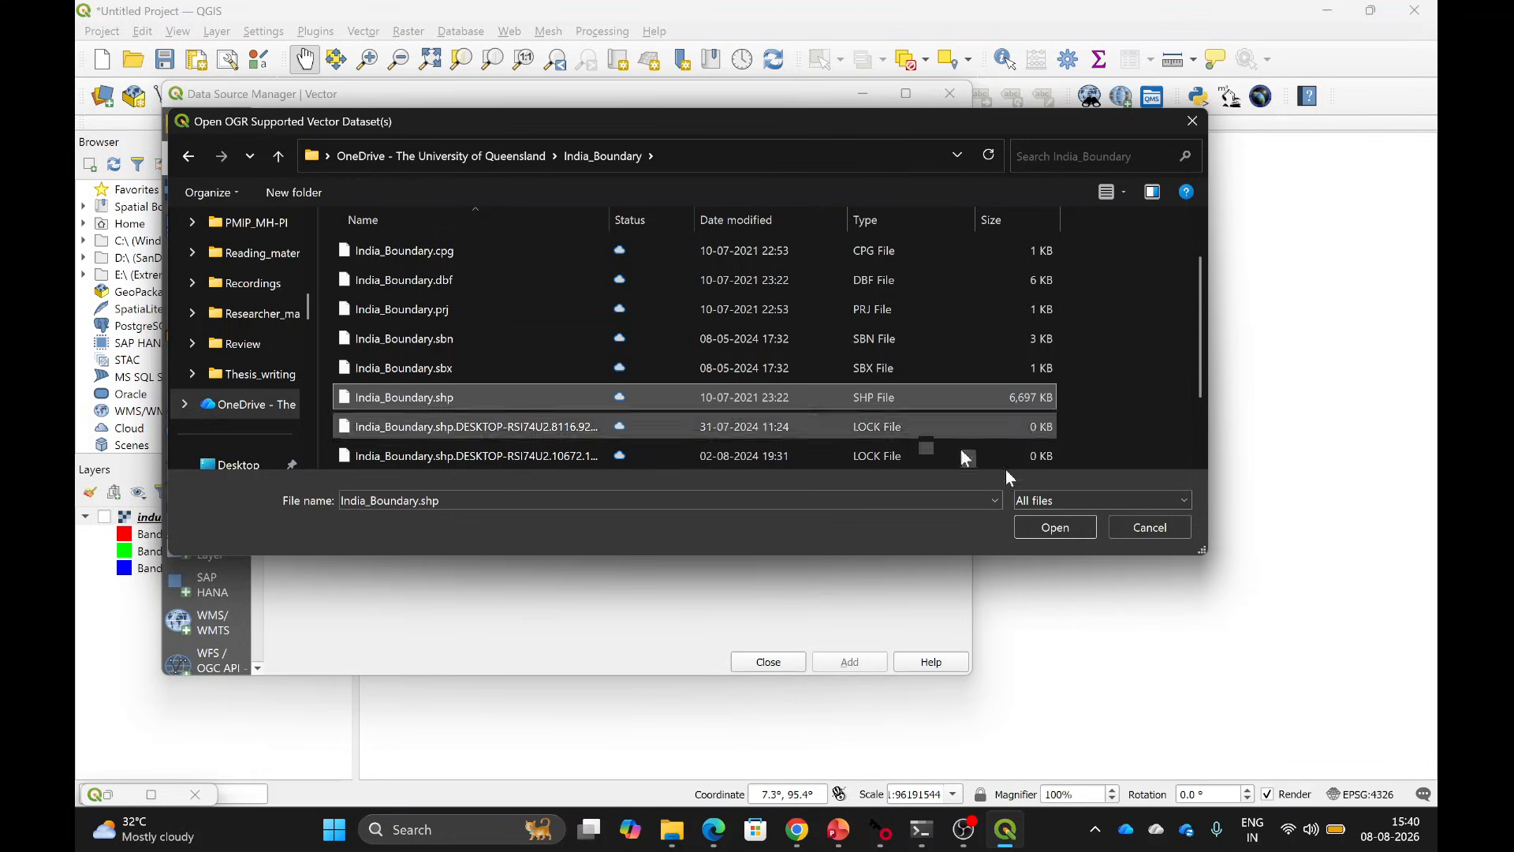
pyautogui.click(1069, 523)
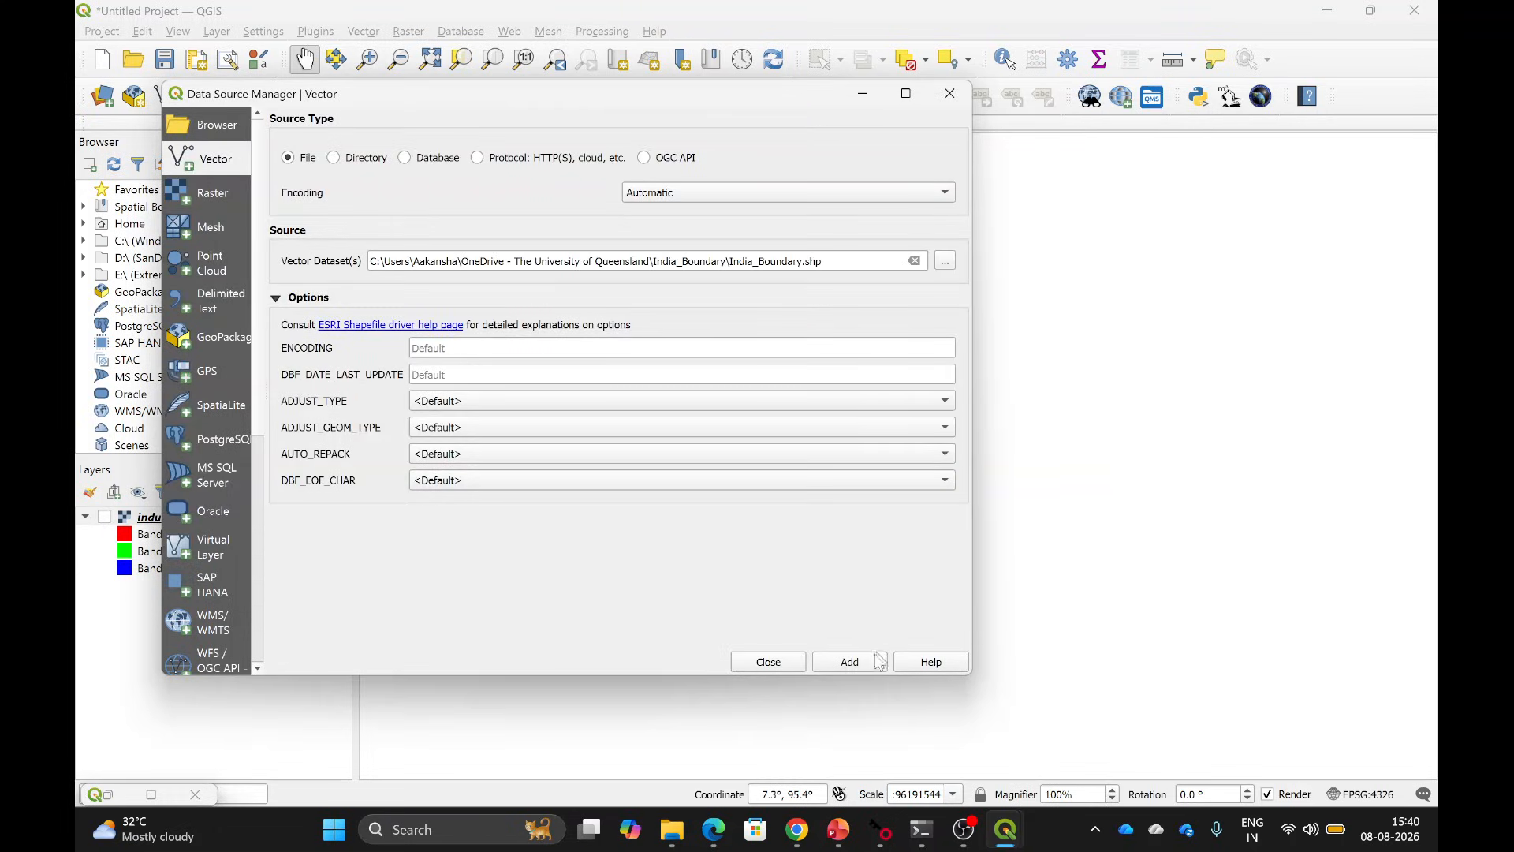
pyautogui.click(858, 665)
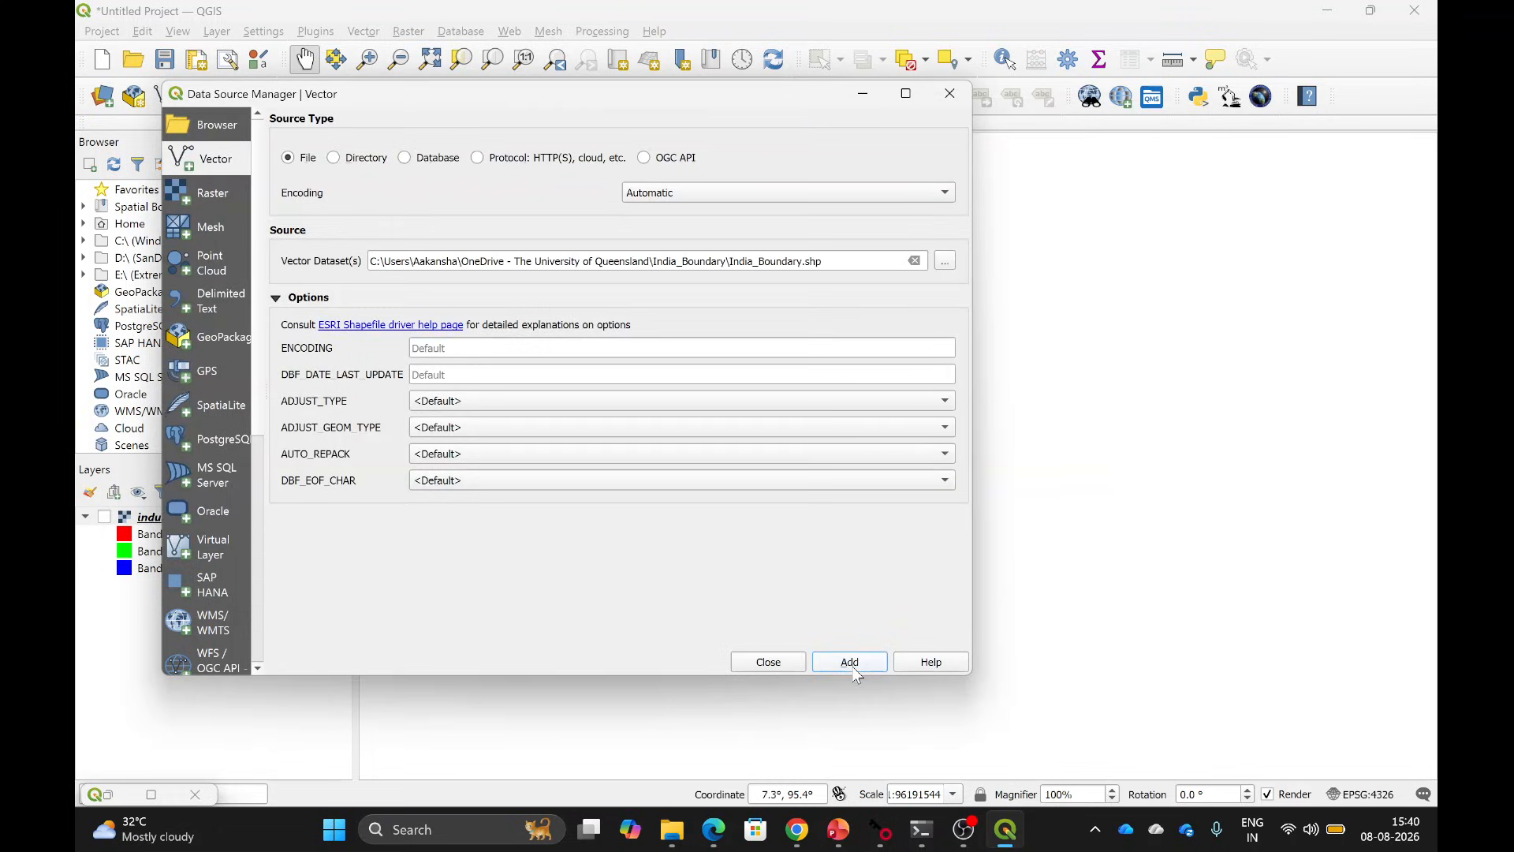
pyautogui.click(768, 662)
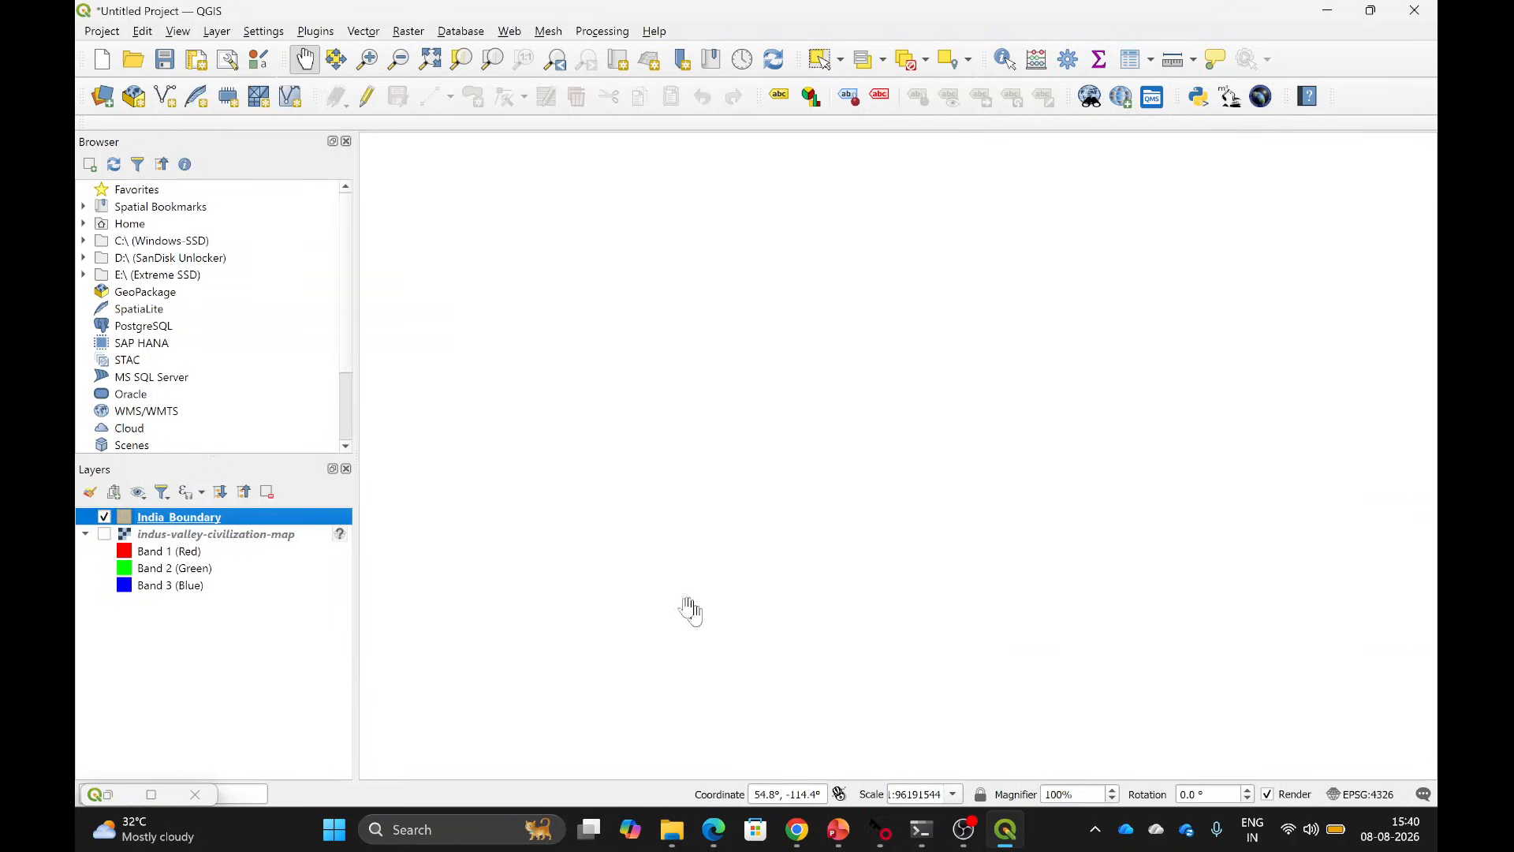
pyautogui.rightClick(151, 522)
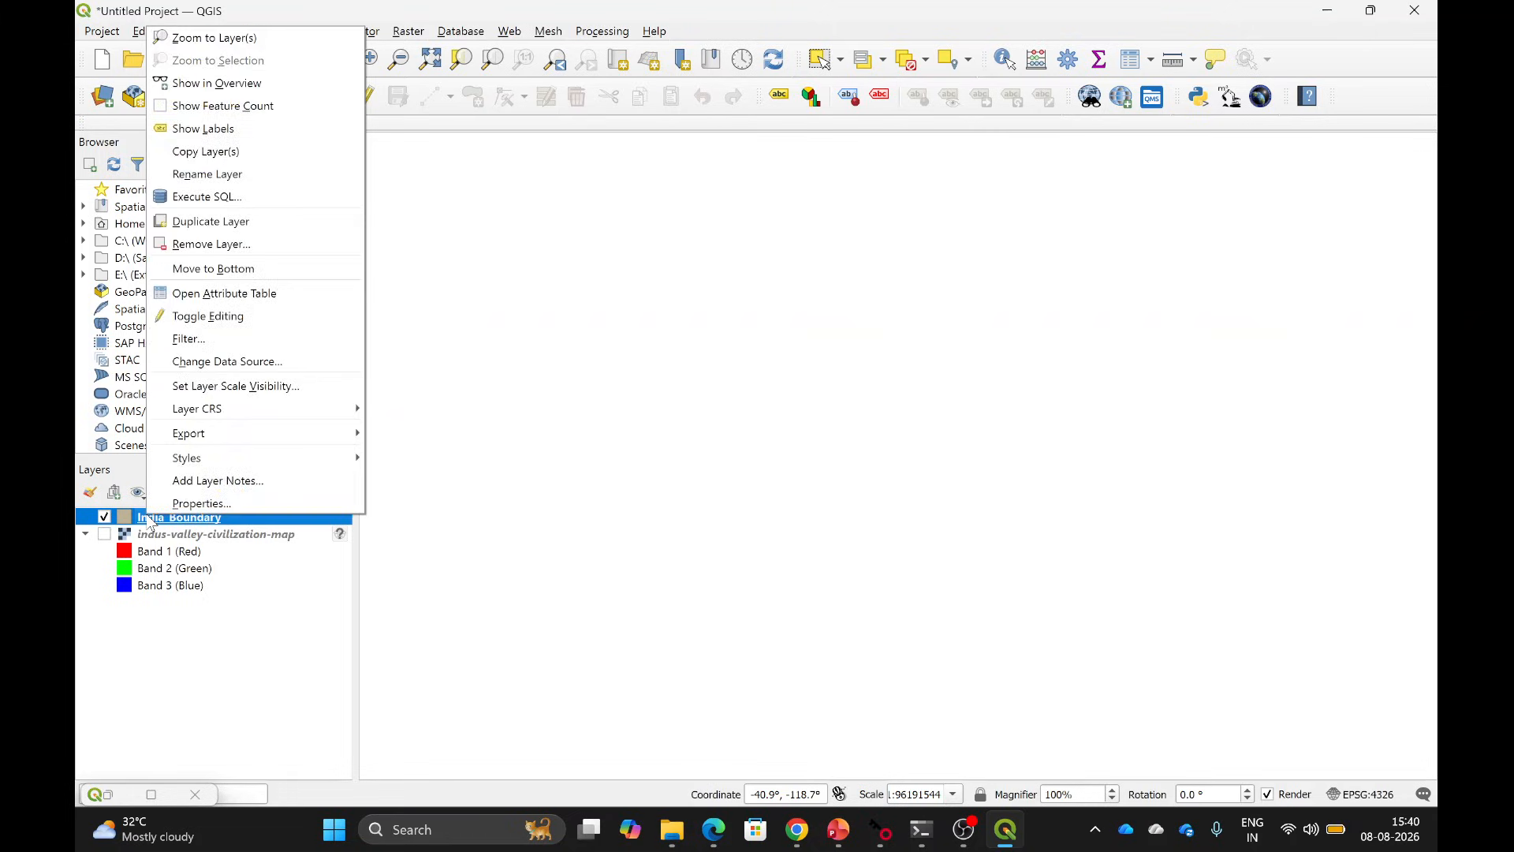
pyautogui.click(221, 39)
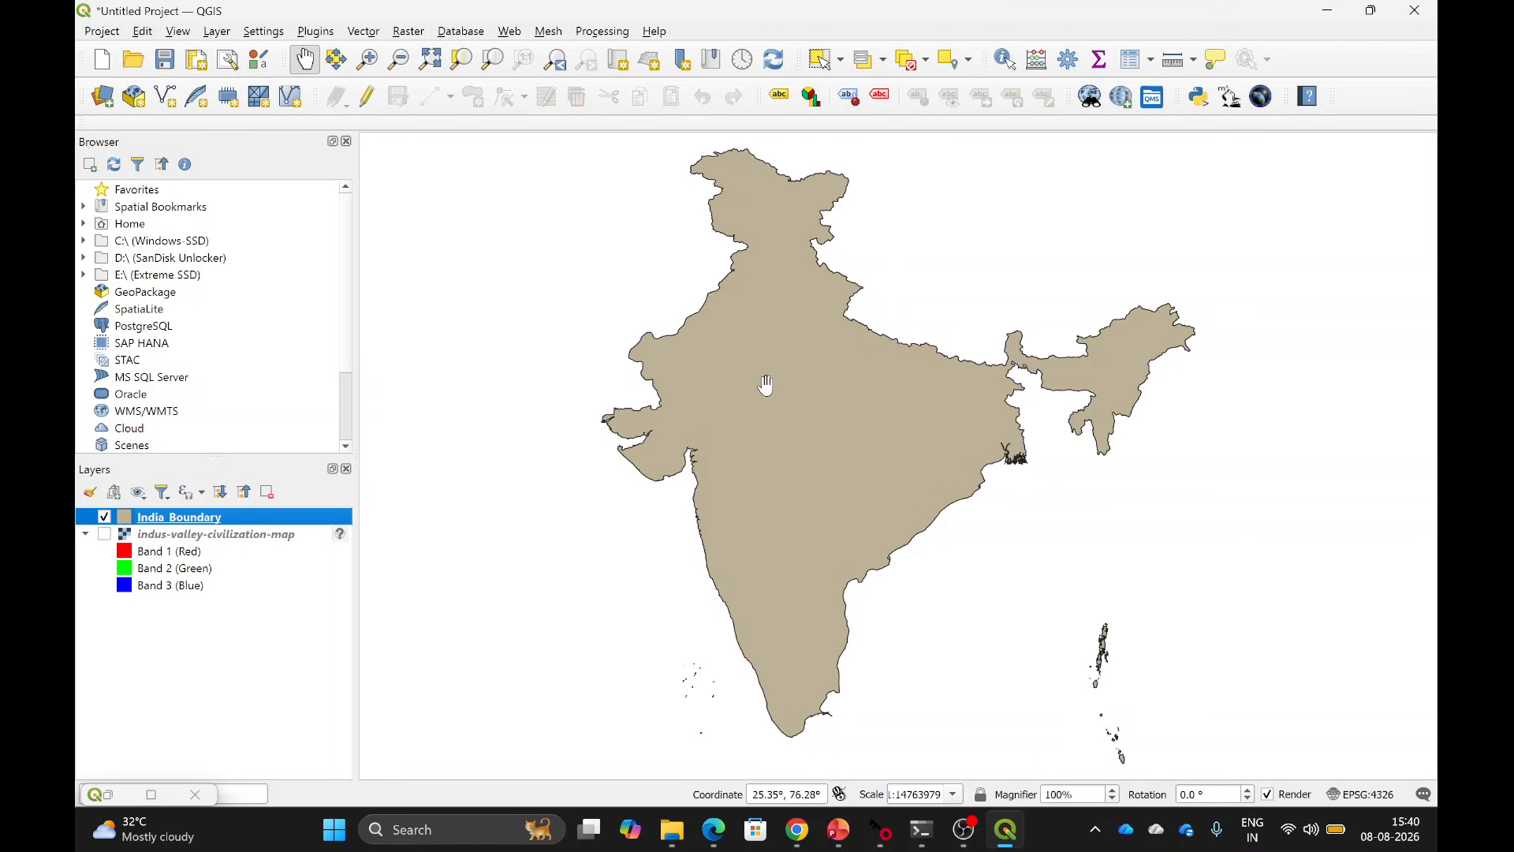
# - Bring the Georeferencer window with the indus-valley-civilization-map image back to the front
pyautogui.click(219, 33)
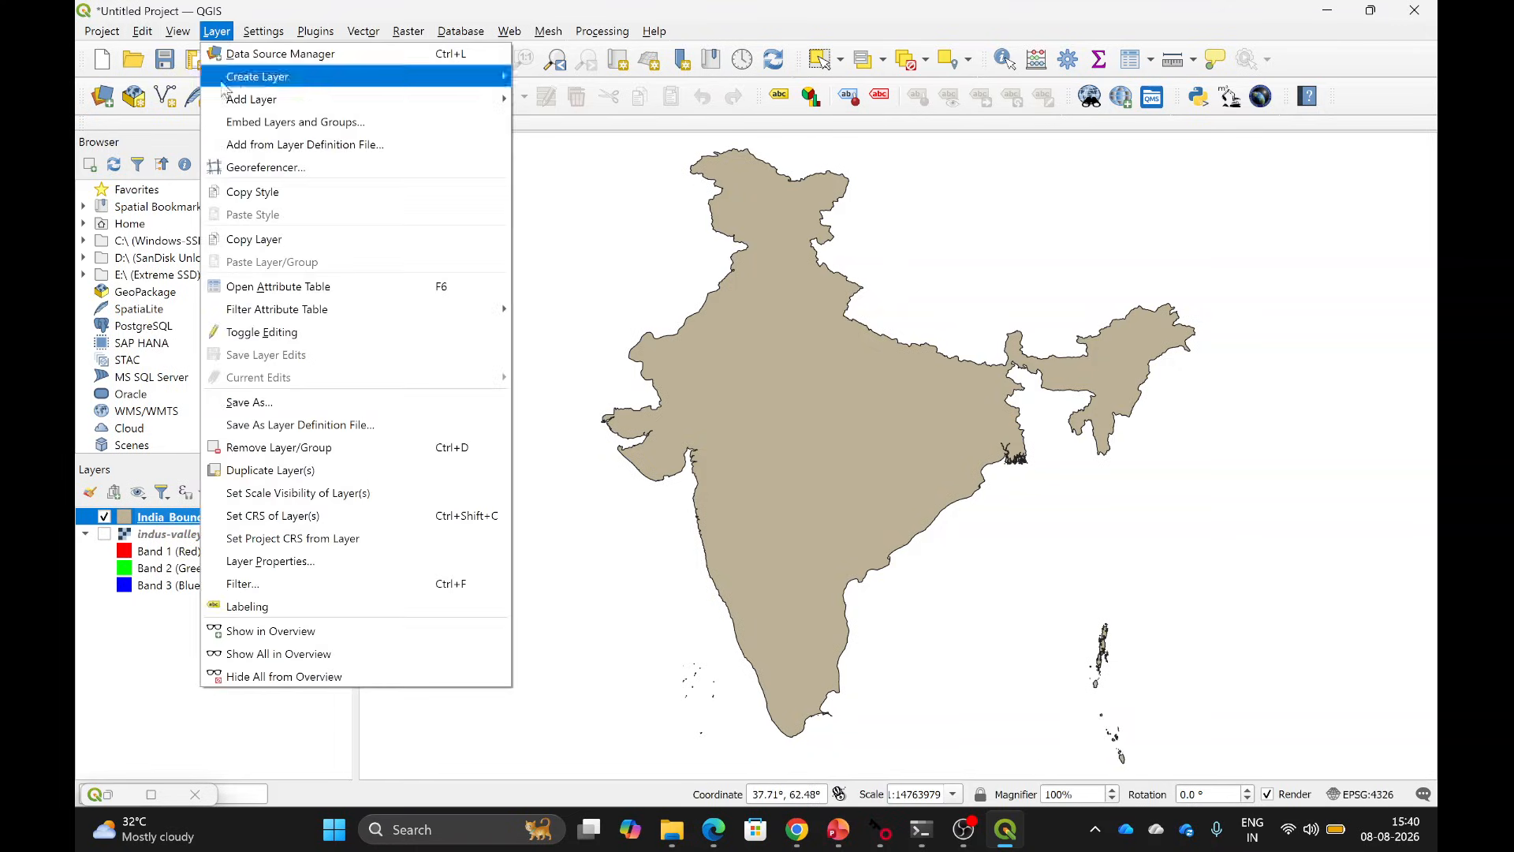
pyautogui.click(258, 170)
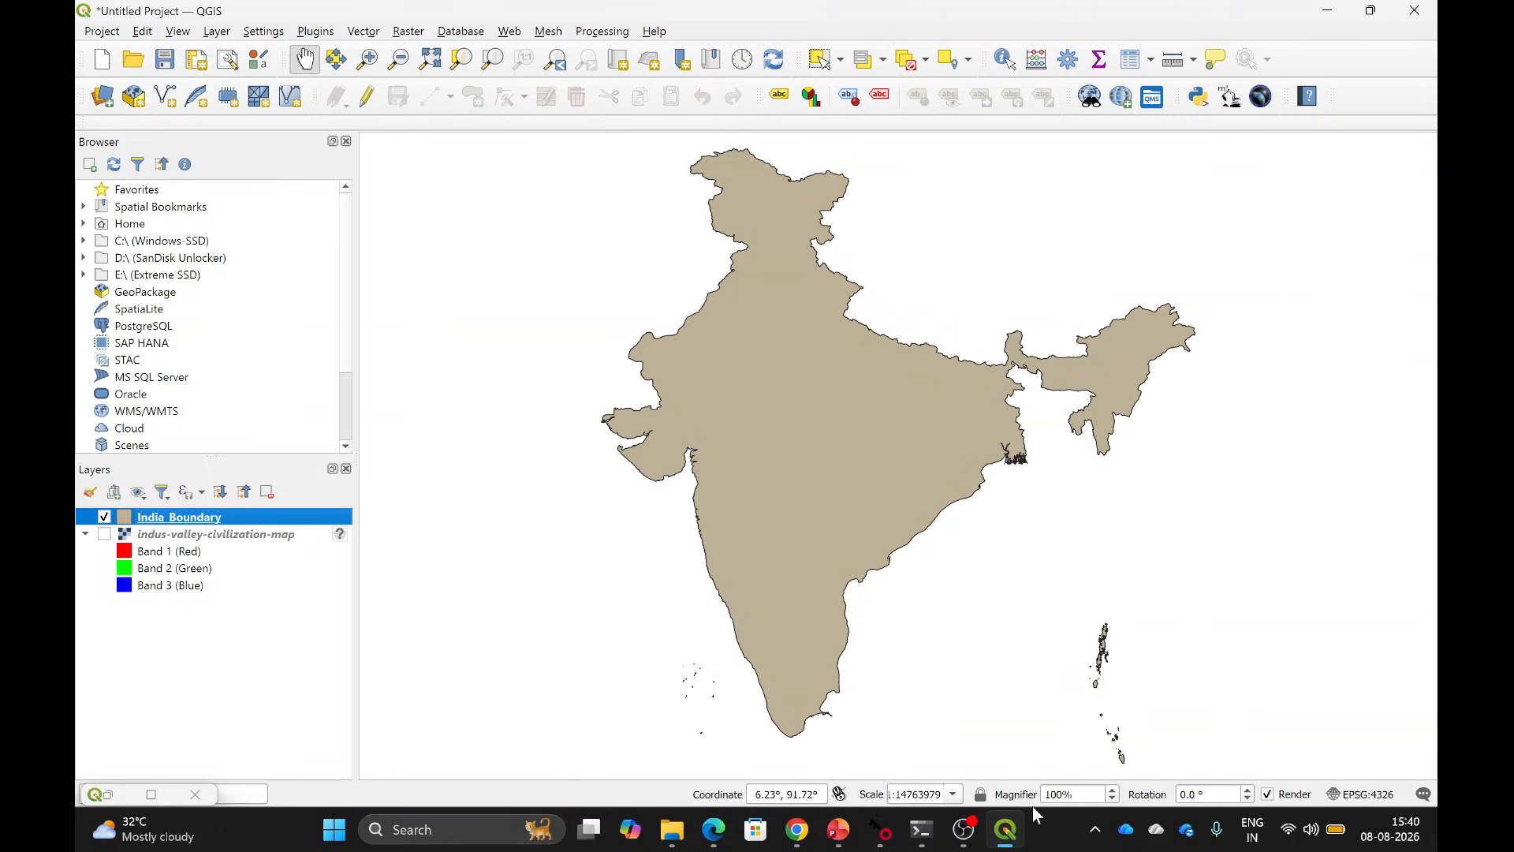
pyautogui.click(1008, 838)
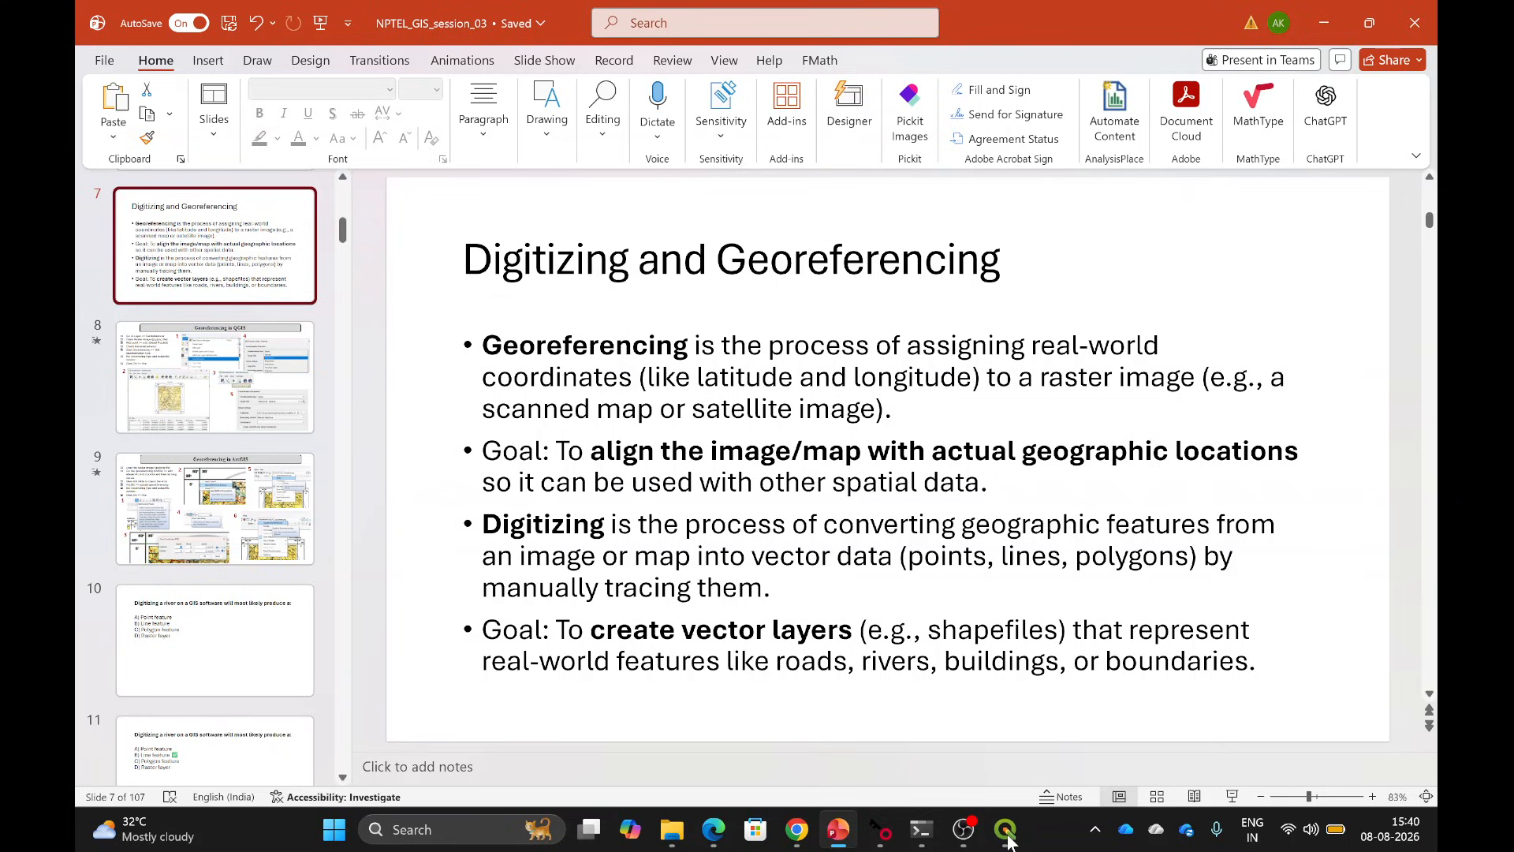
pyautogui.click(1008, 838)
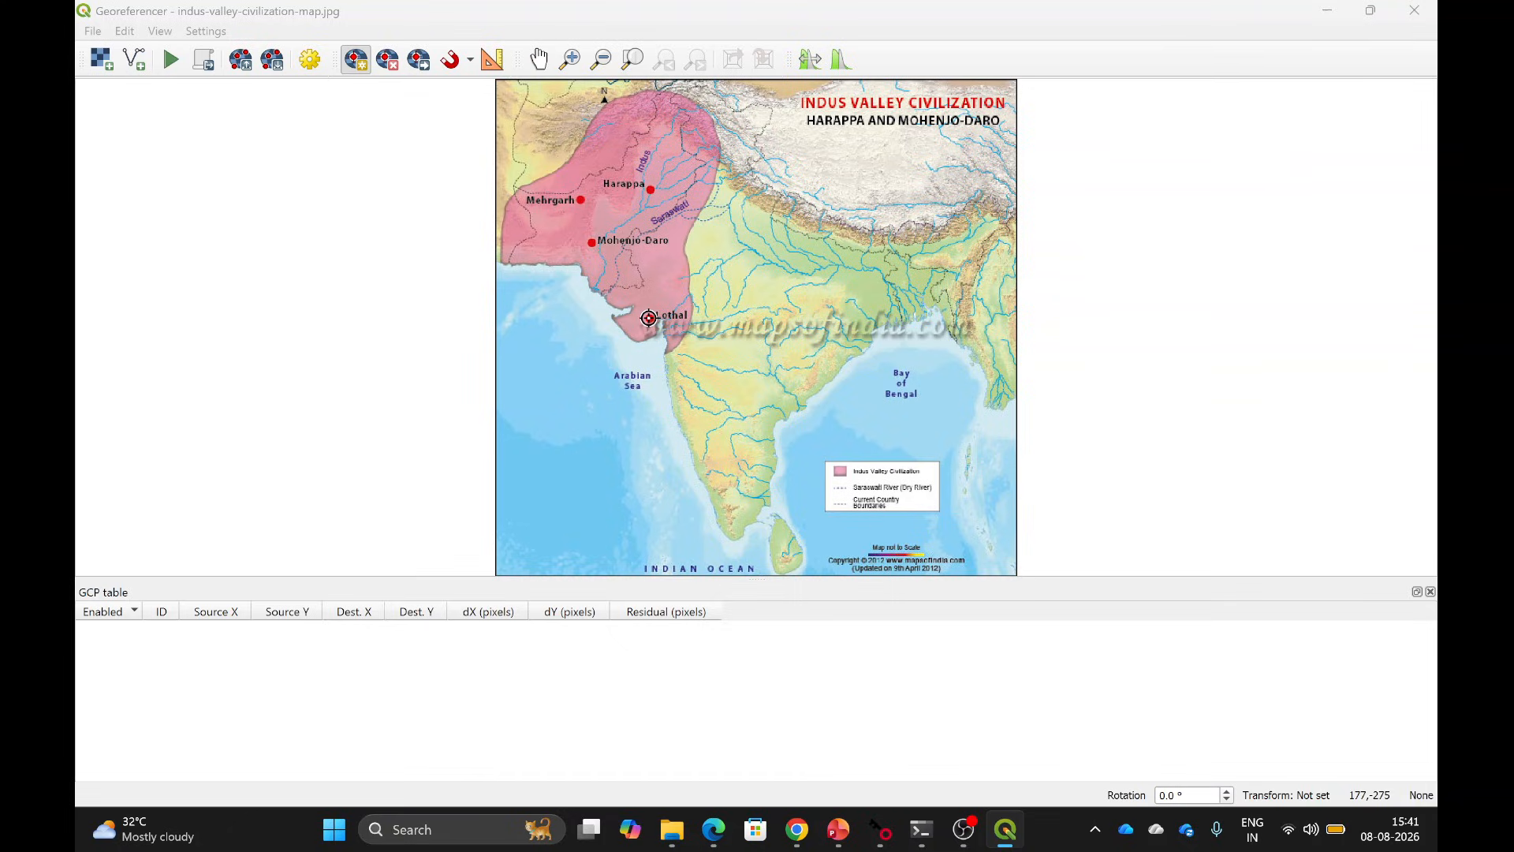
# - Place a control point on the Lothal marker and set its coordinate system to Default CRS: EPSG:4326 - WGS 84
pyautogui.click(648, 317)
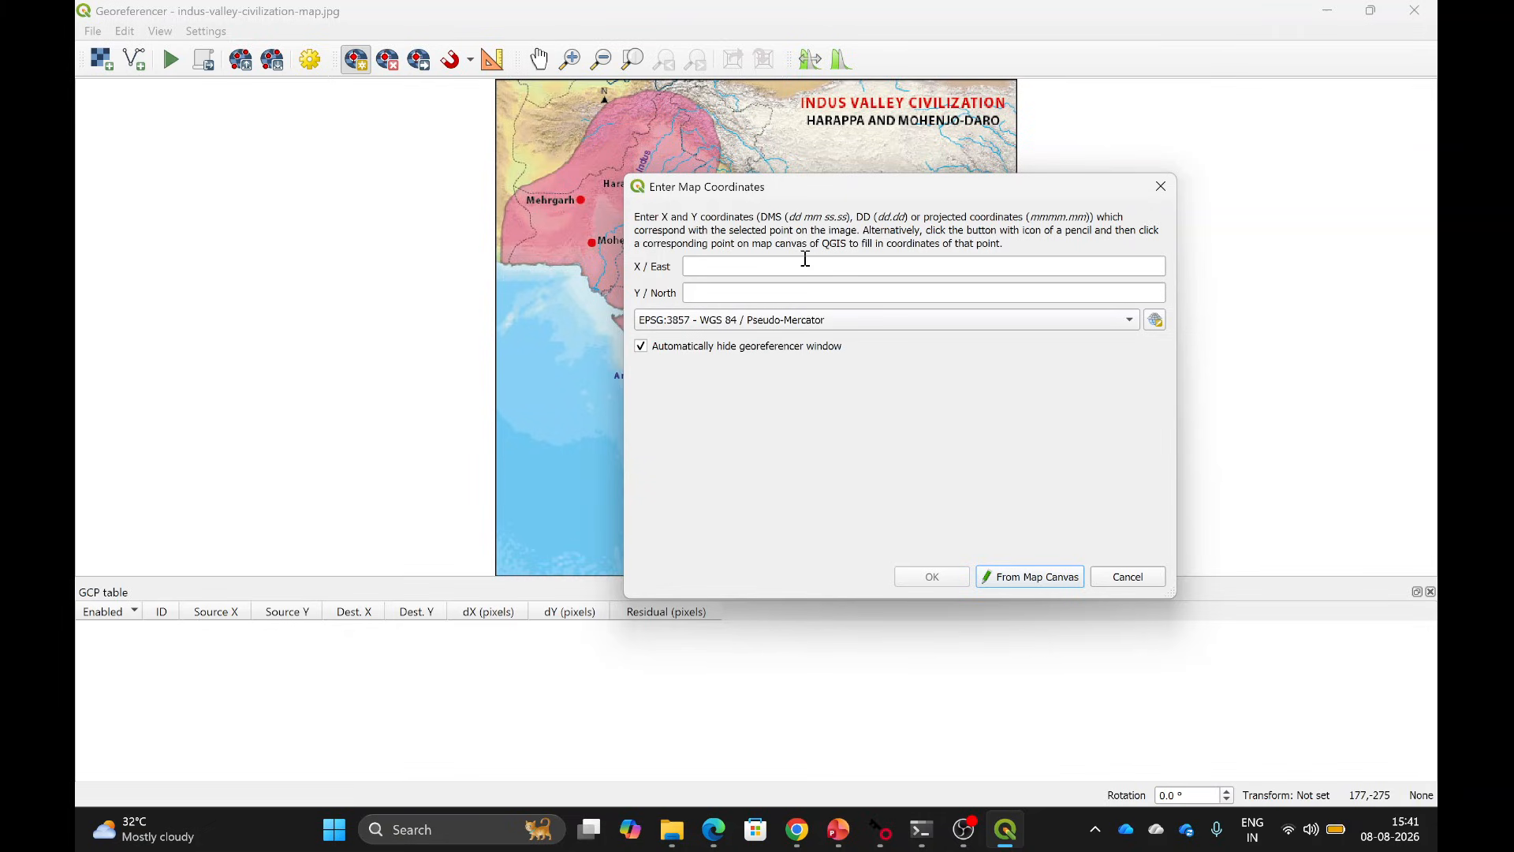
pyautogui.click(807, 268)
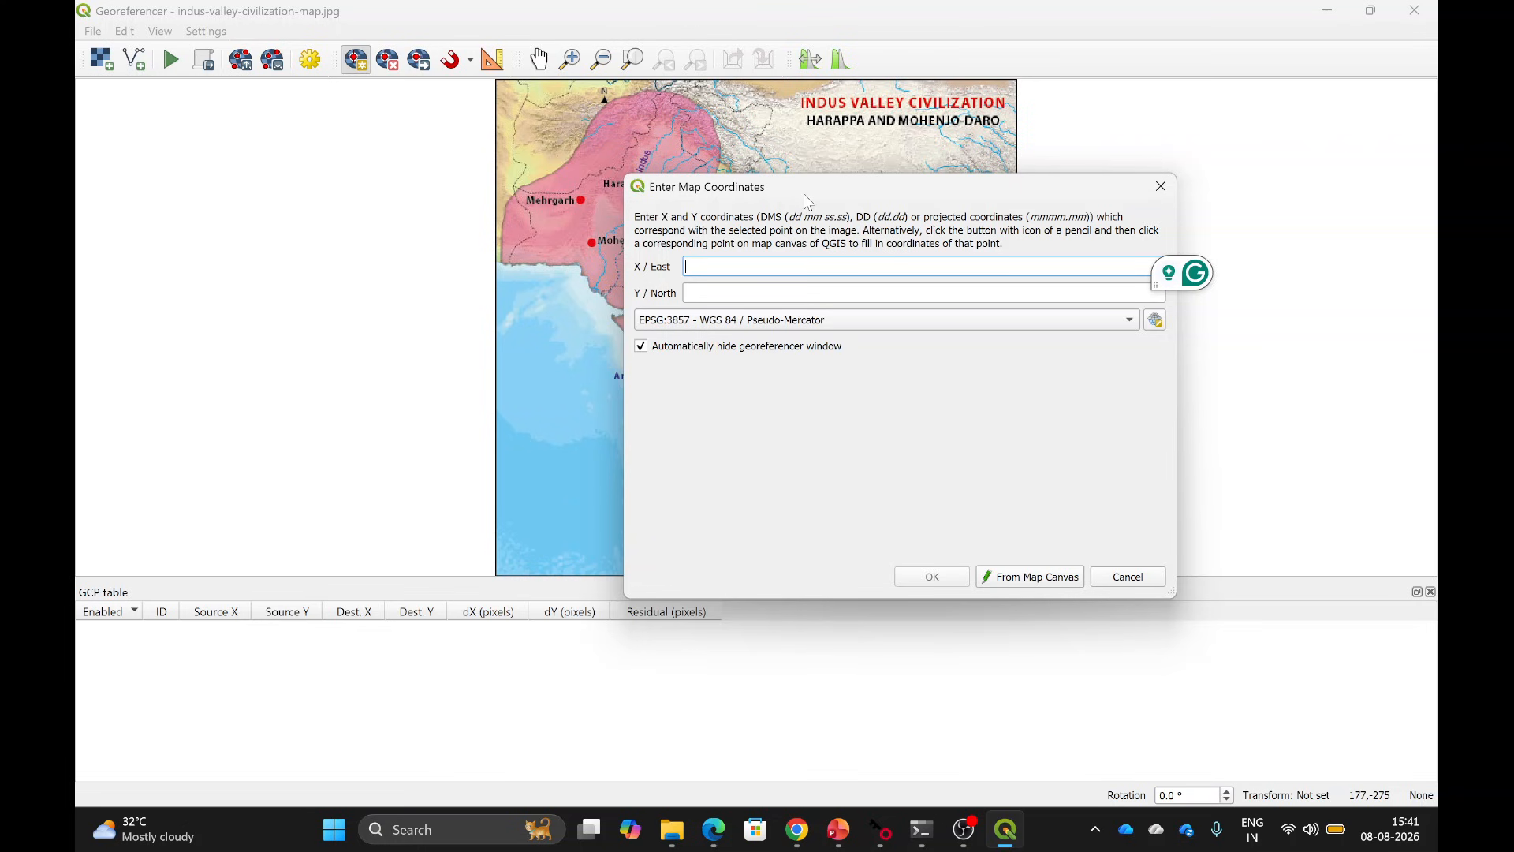
pyautogui.moveTo(805, 202); pyautogui.dragTo(970, 173)
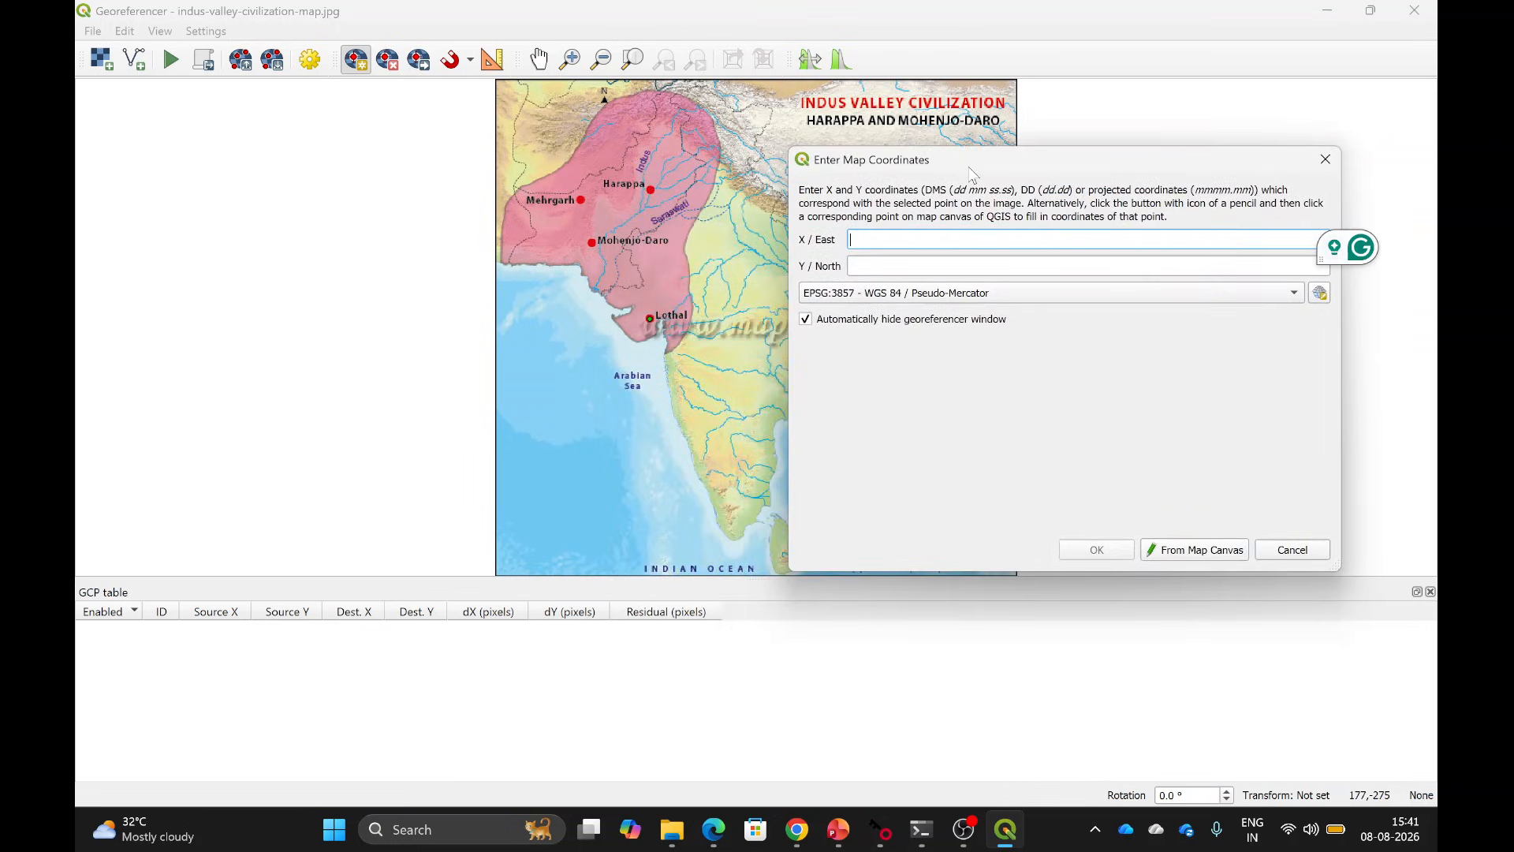
pyautogui.click(1073, 297)
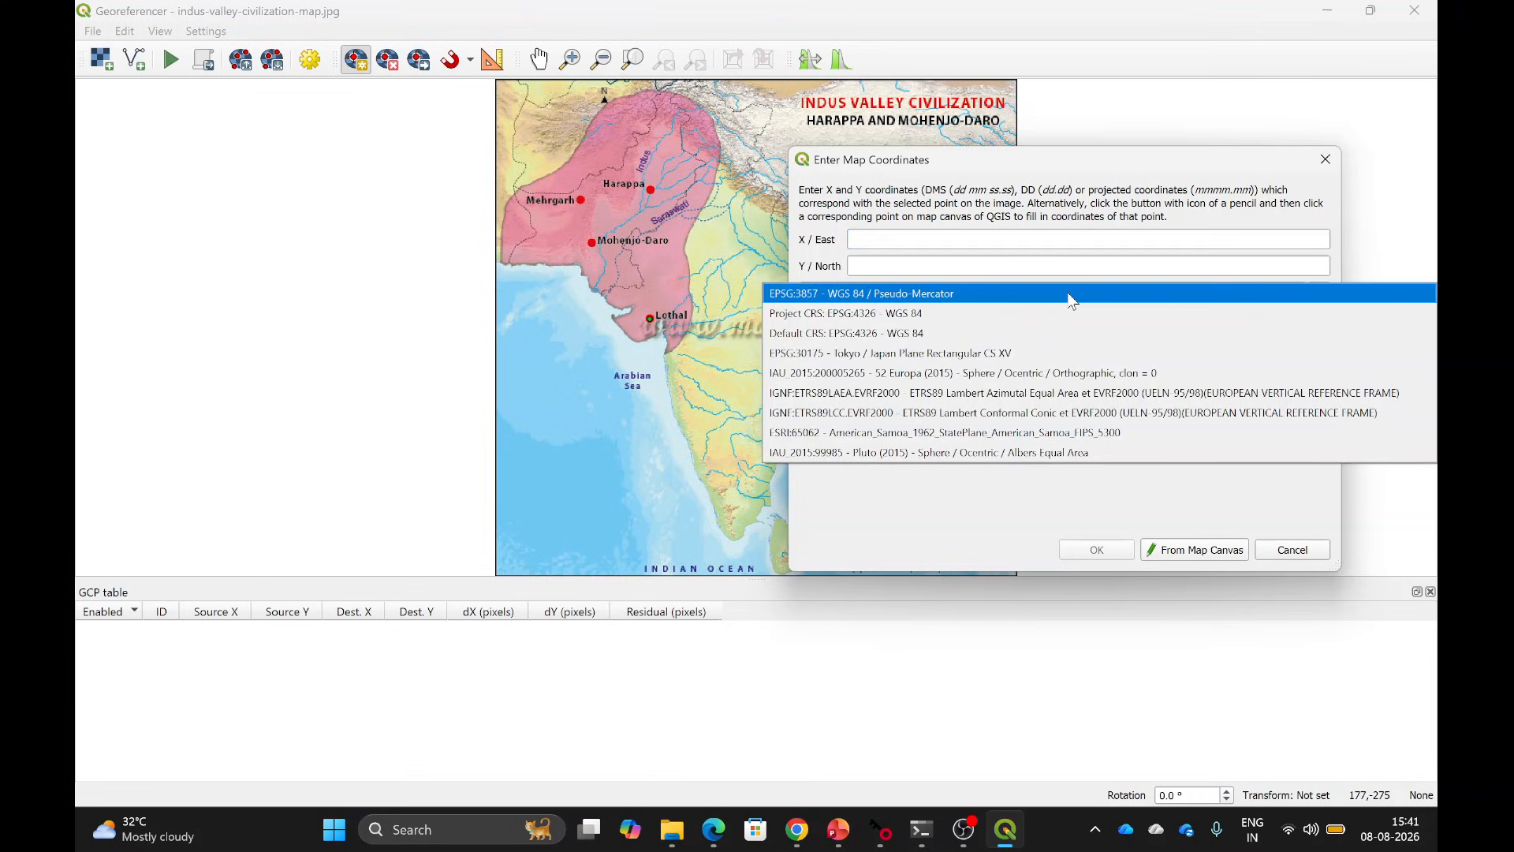
pyautogui.click(956, 335)
pyautogui.click(934, 243)
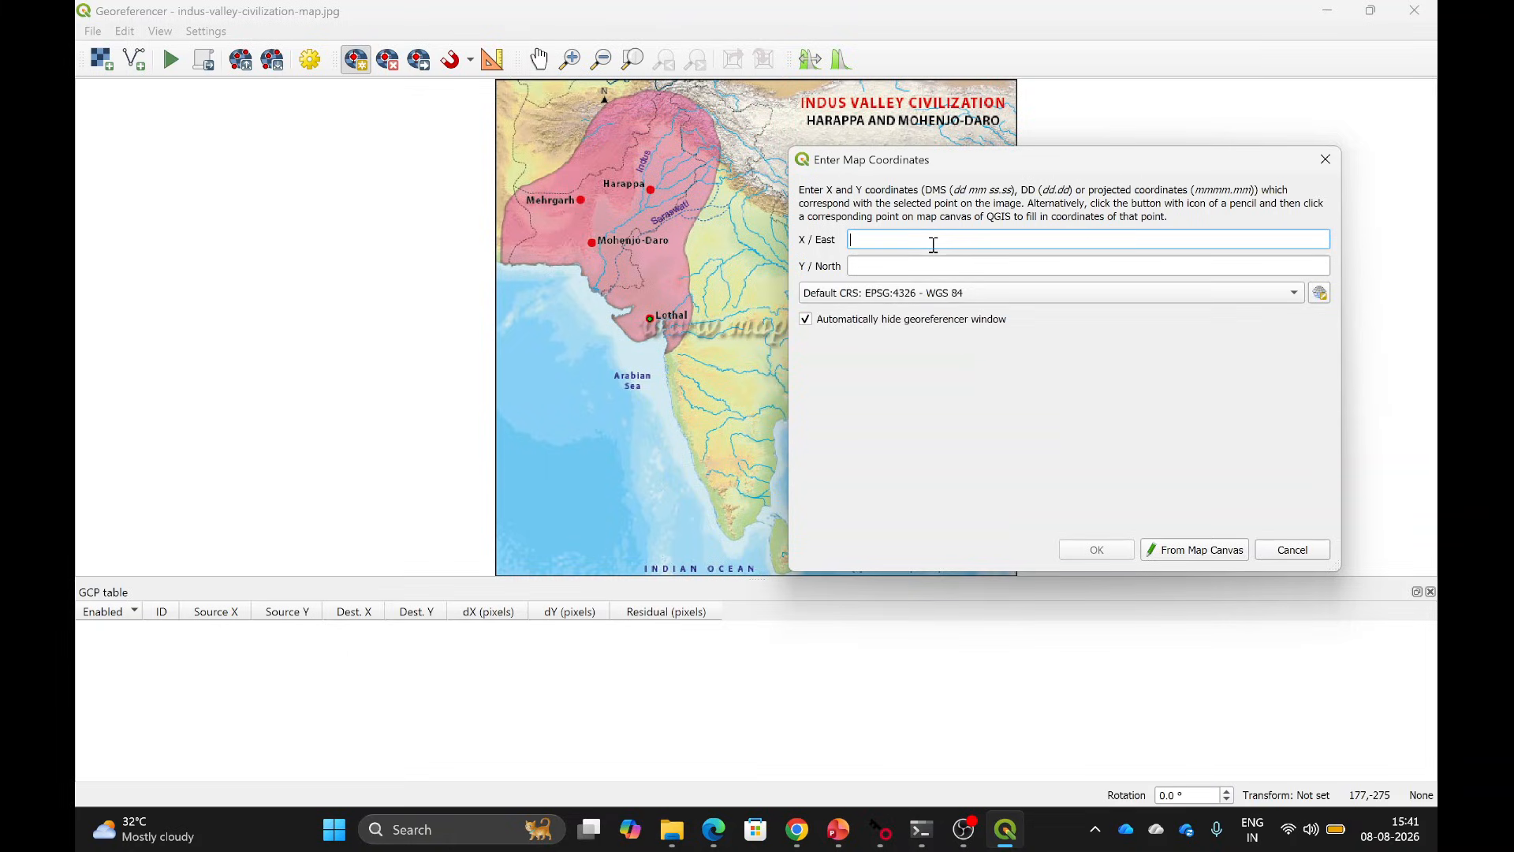
pyautogui.moveTo(960, 166); pyautogui.dragTo(971, 174)
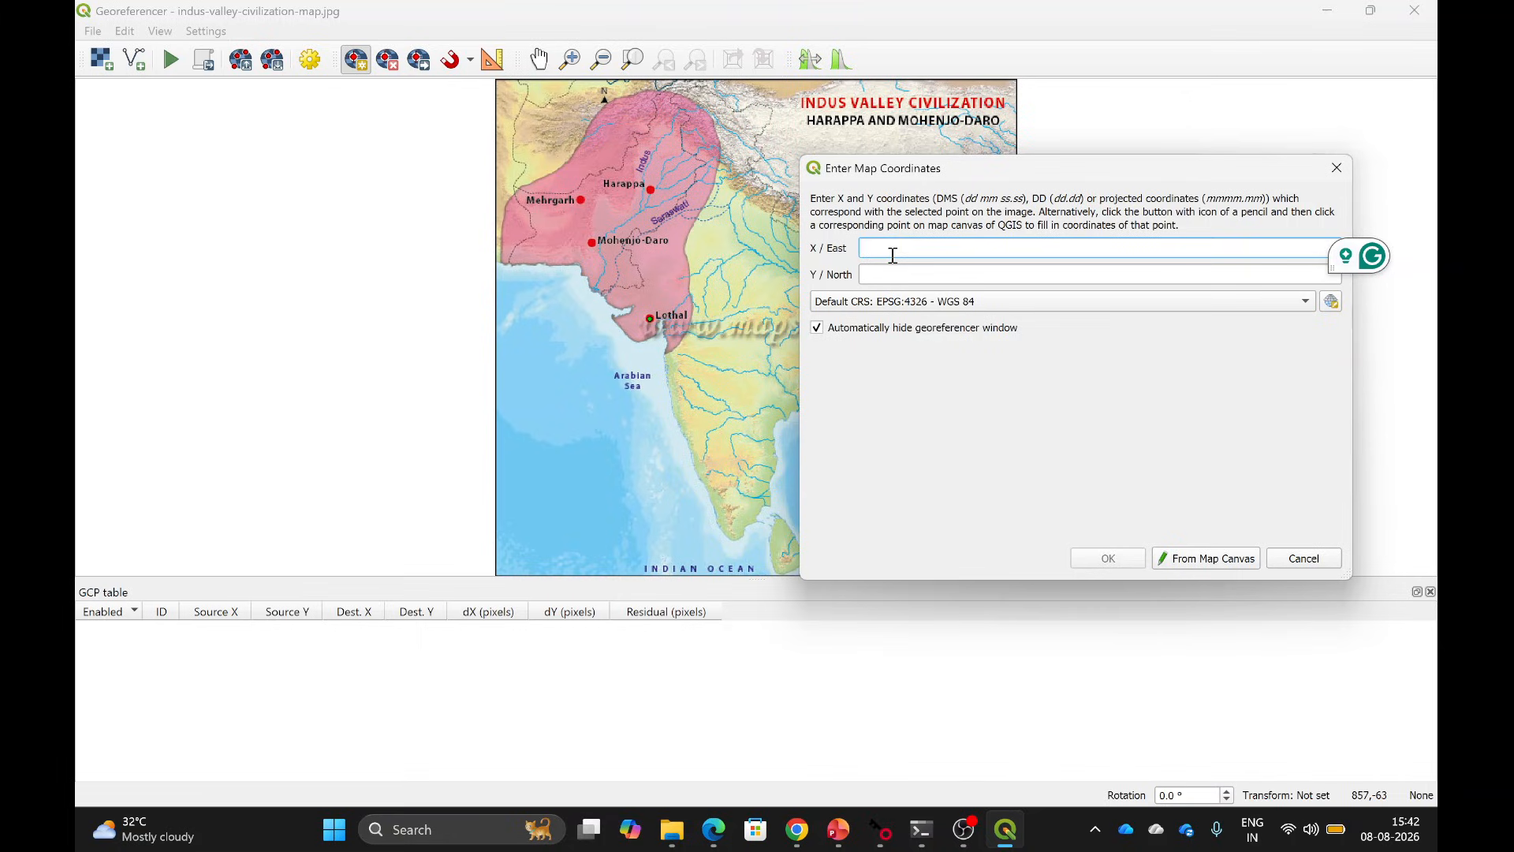
# - Set the Lothal control point's coordinates to X/East 72.24 and Y/North 22.54 and accept the point
pyautogui.write('.24')
pyautogui.click(873, 276)
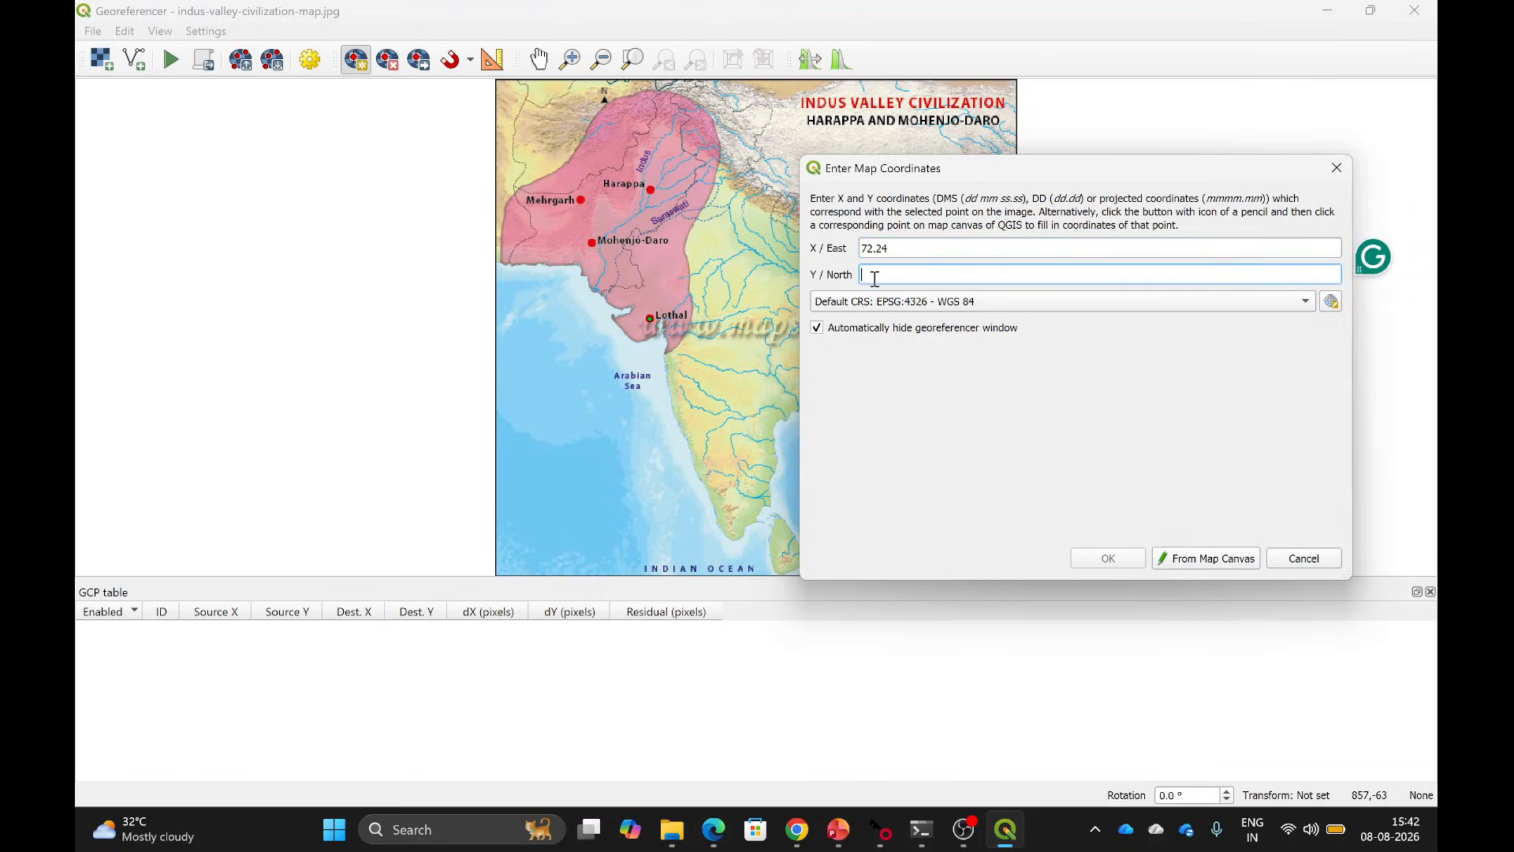
pyautogui.write('22.24')
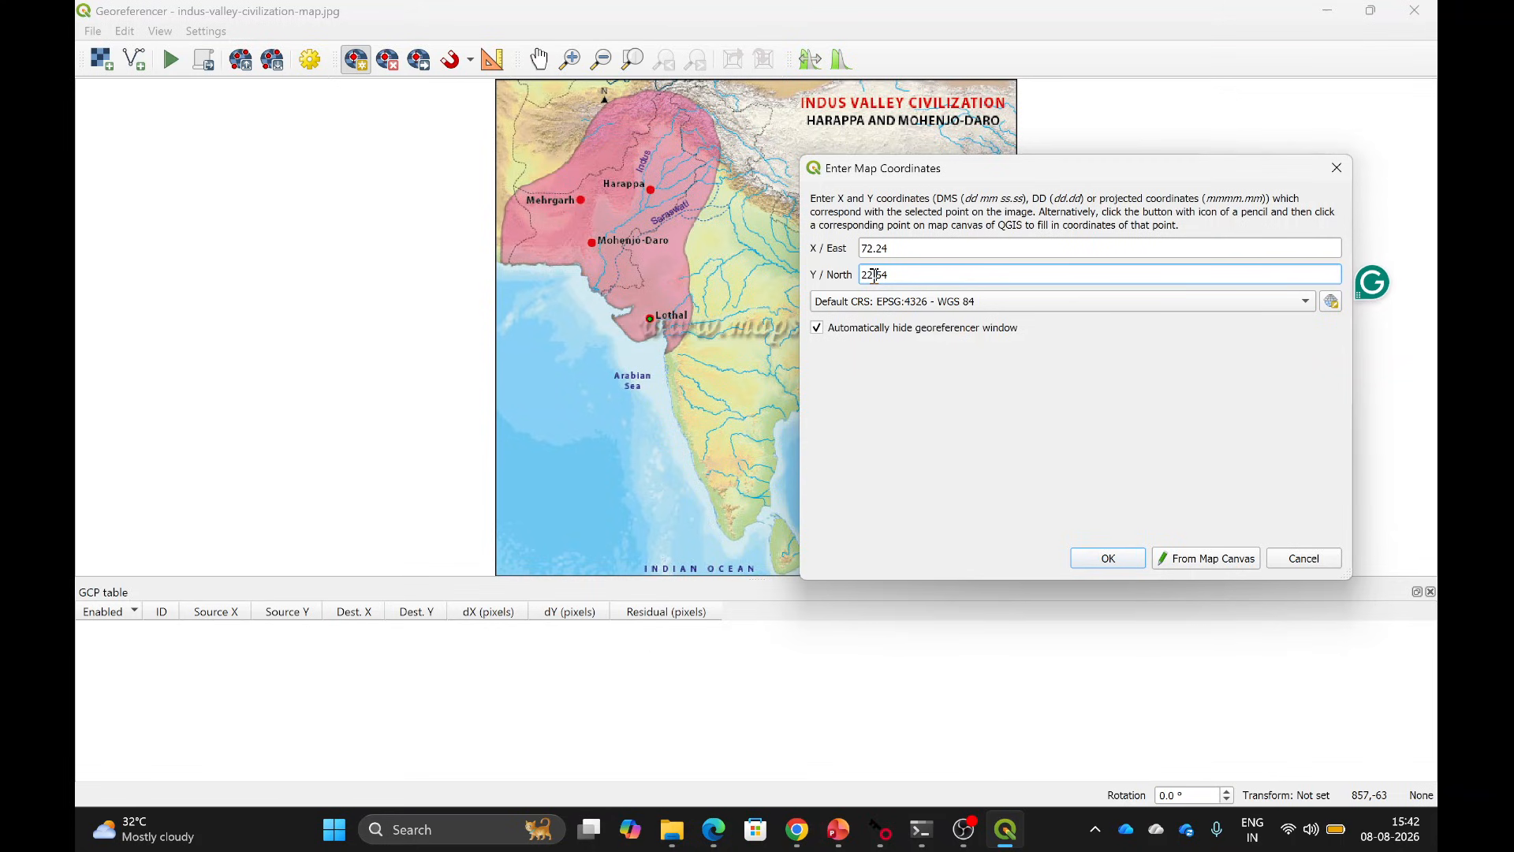
pyautogui.click(1108, 558)
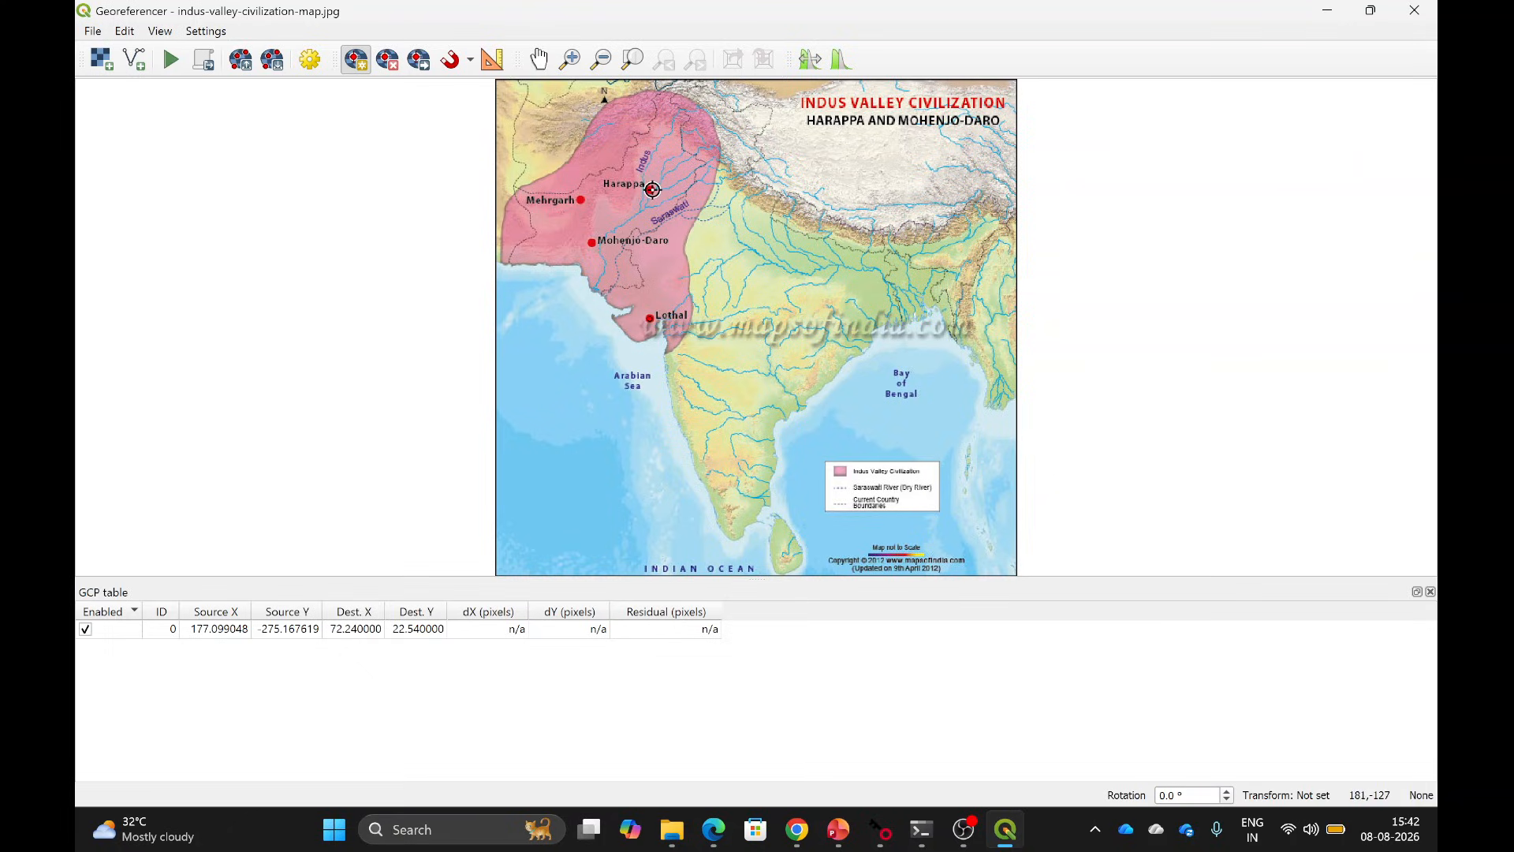
# - Add a control point on the Harappa marker with coordinates X/East 72.8667 and Y/North 30.6333
pyautogui.click(651, 189)
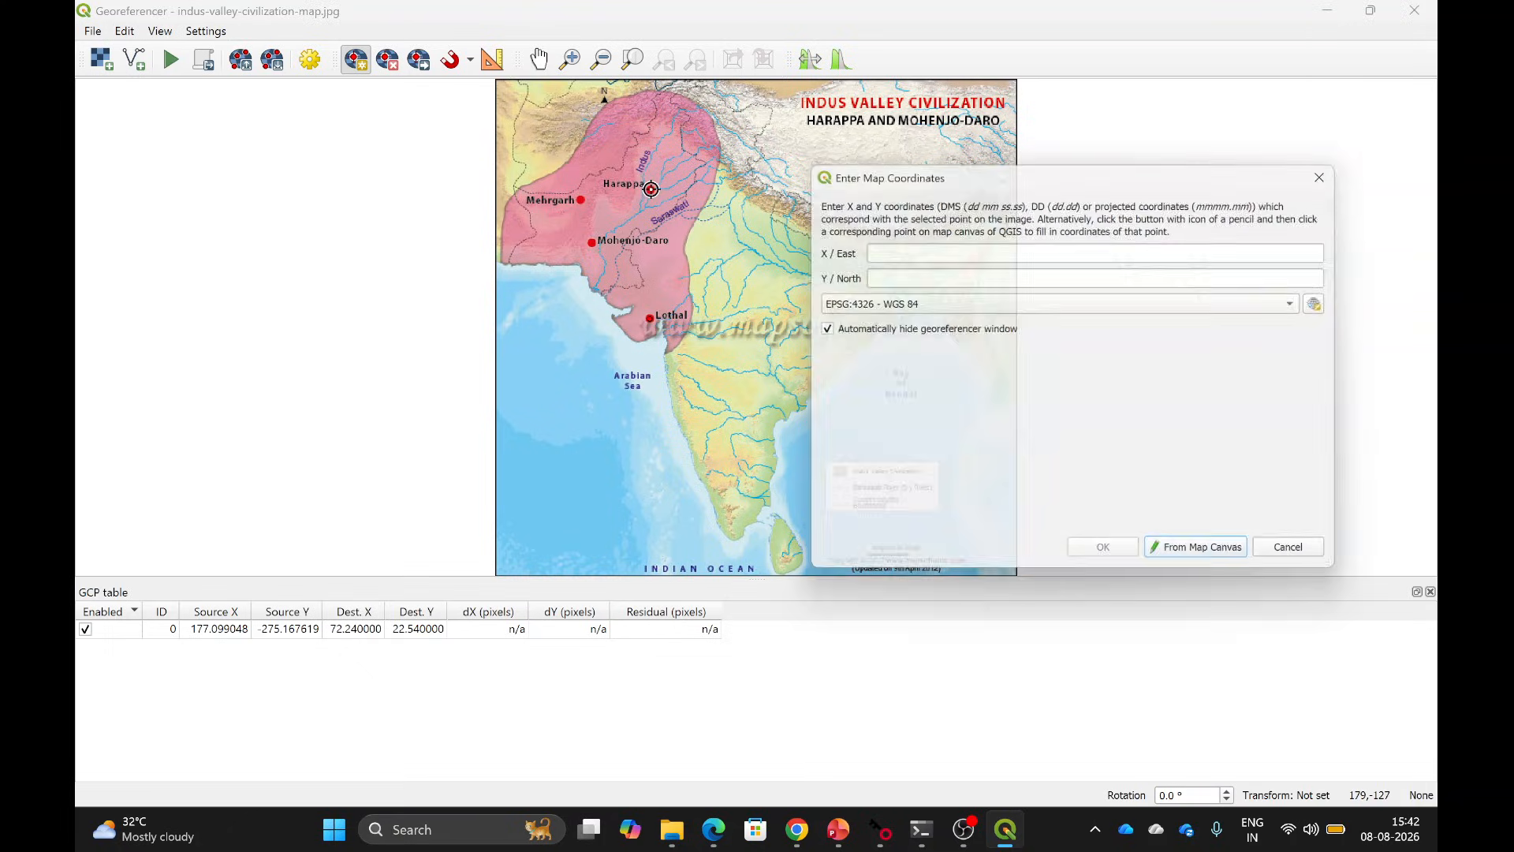
pyautogui.click(878, 244)
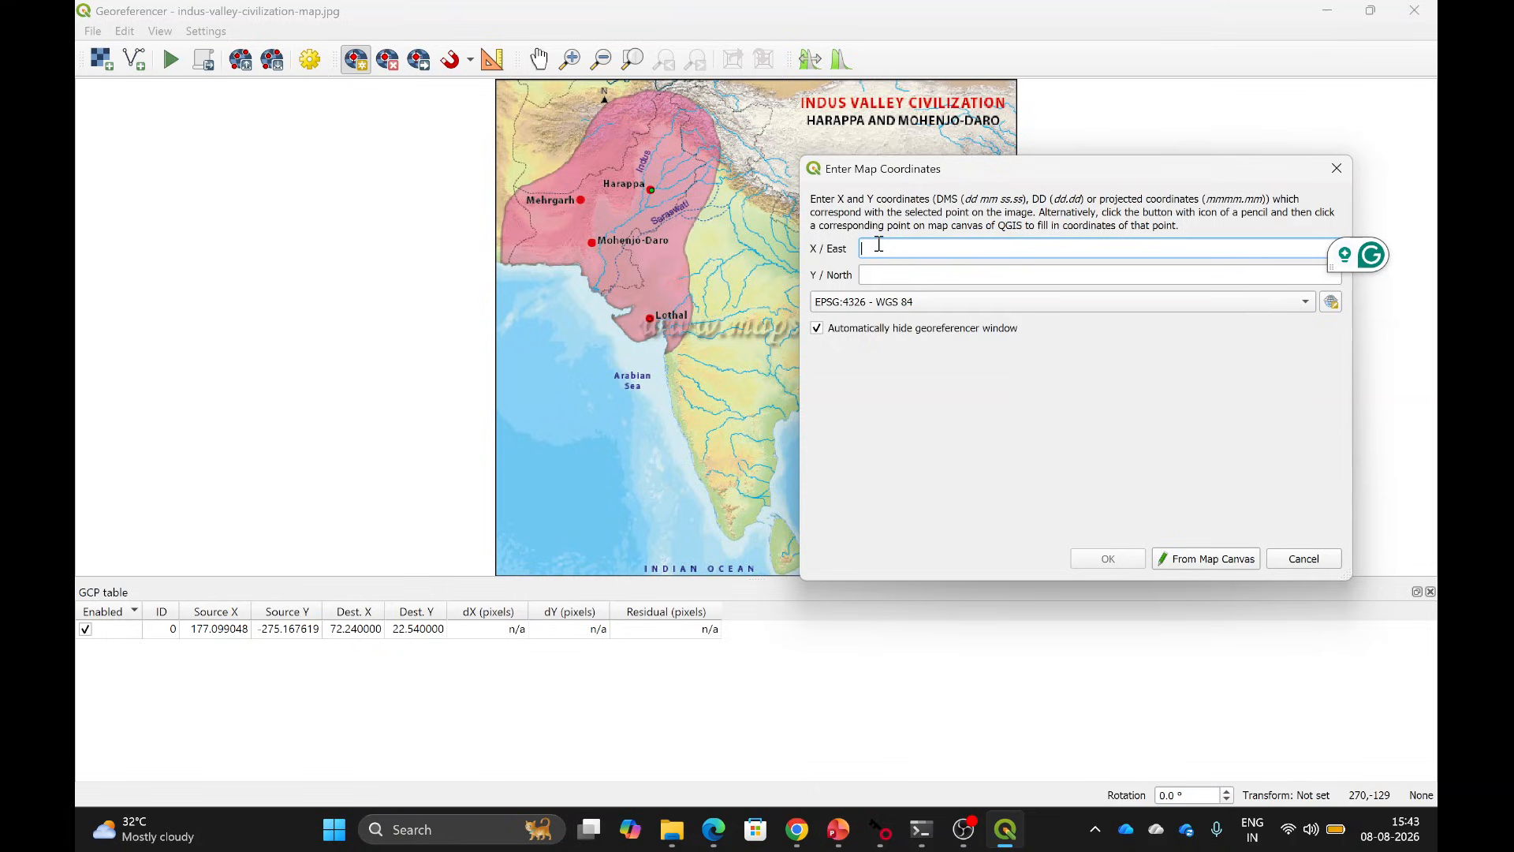
pyautogui.write('2.')
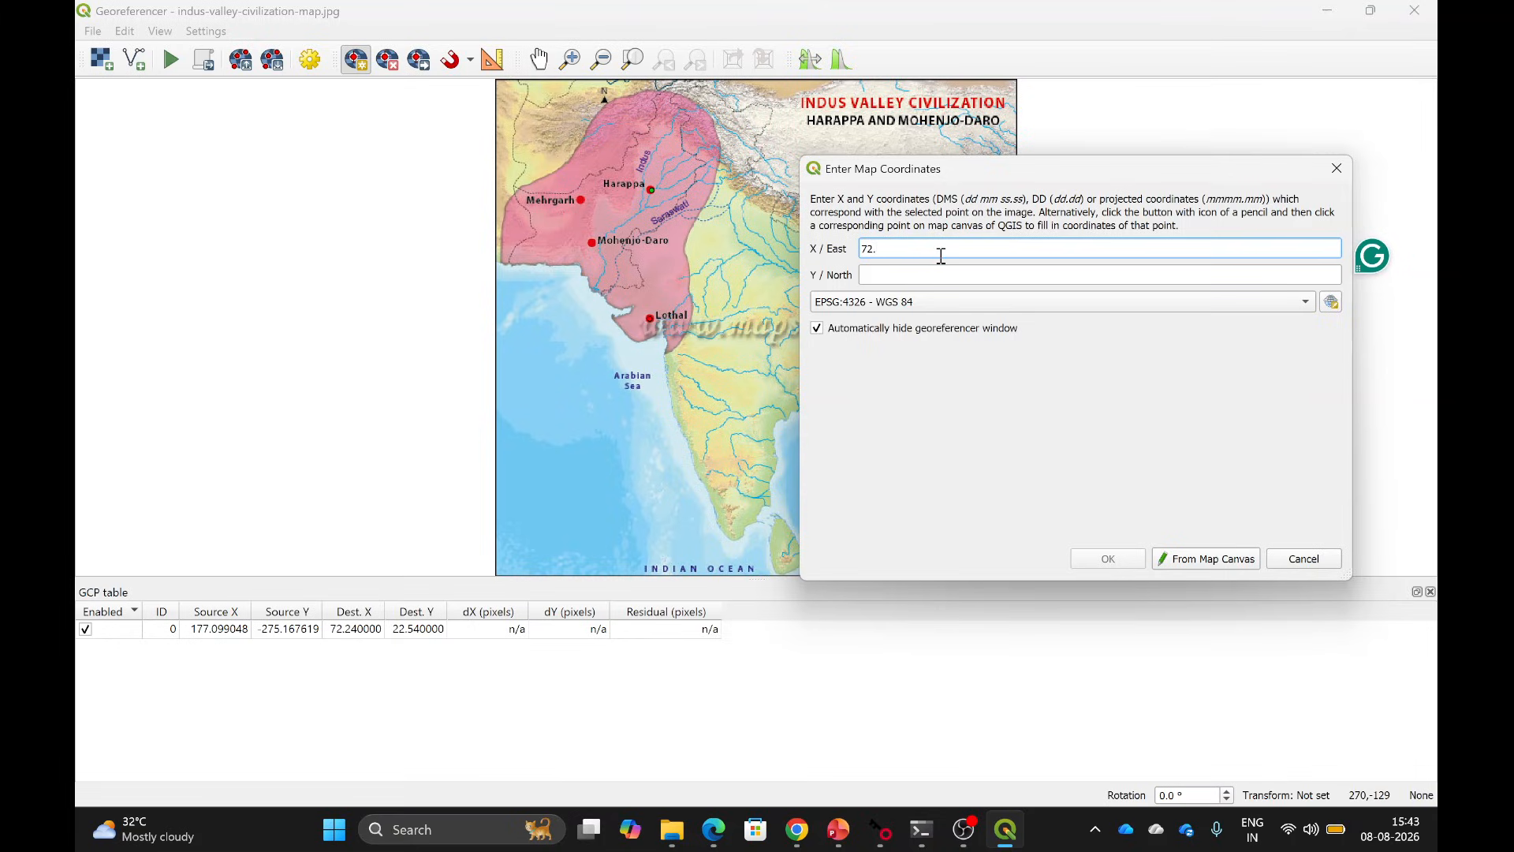
pyautogui.write('8667')
pyautogui.click(895, 273)
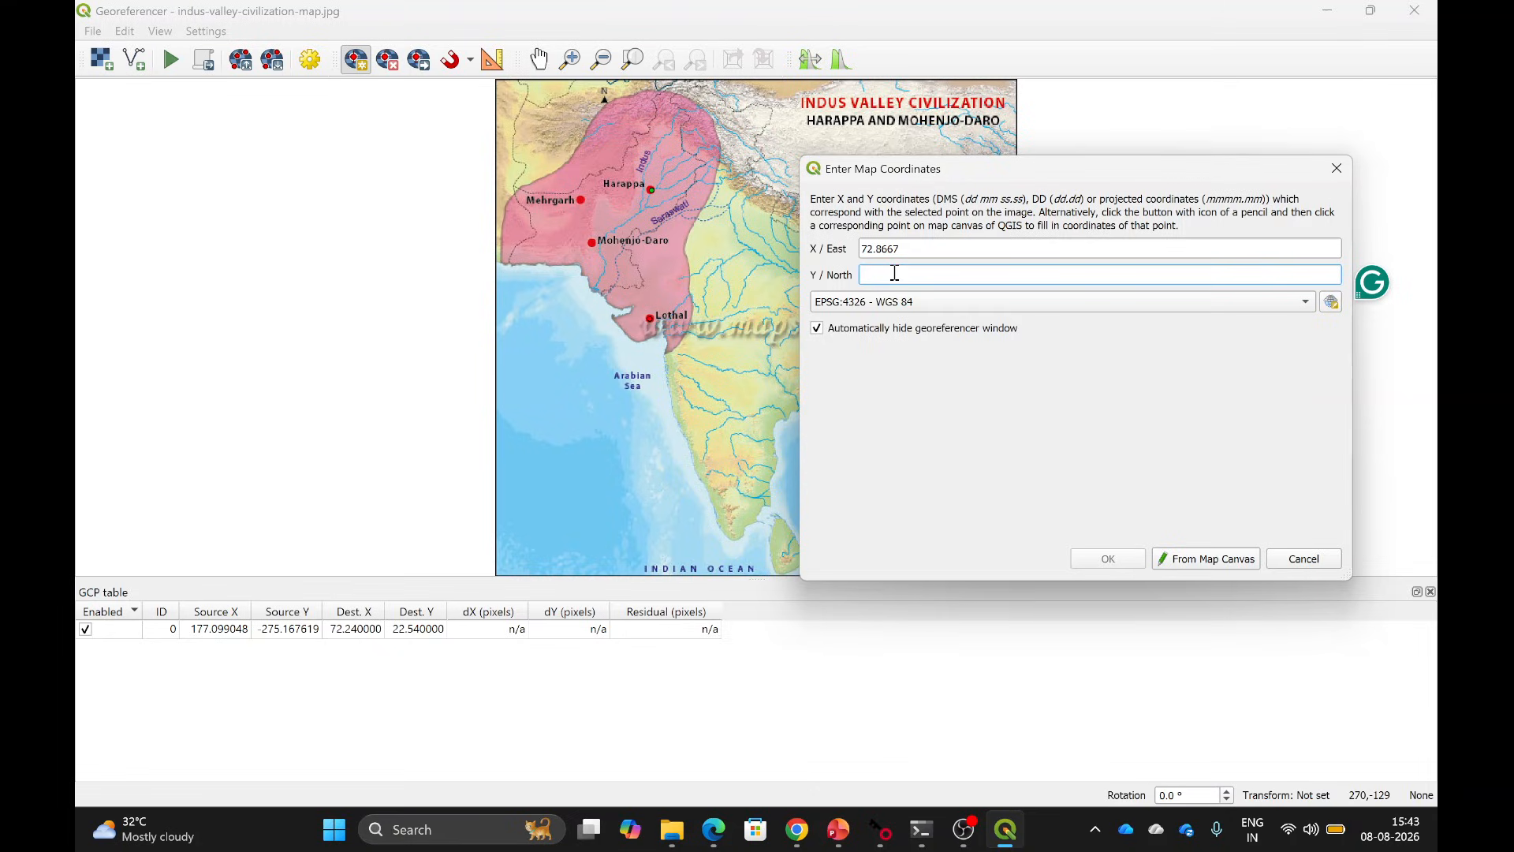
pyautogui.write('30.6333')
pyautogui.click(1108, 558)
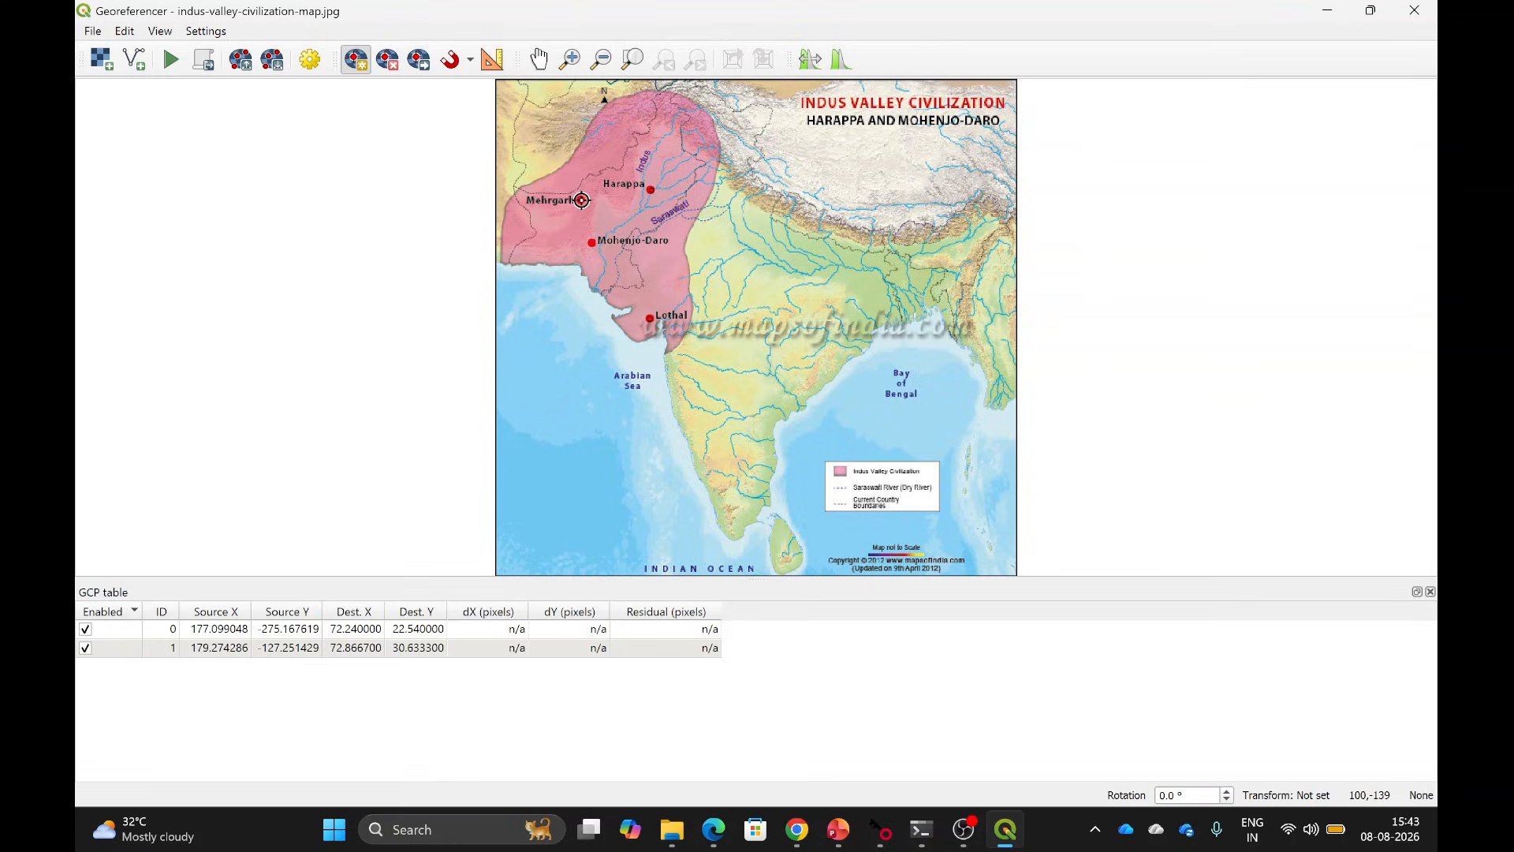
# - Add a control point on the Mehrgarh marker with coordinates X/East 67.598 and Y/North 29.4011
pyautogui.click(581, 201)
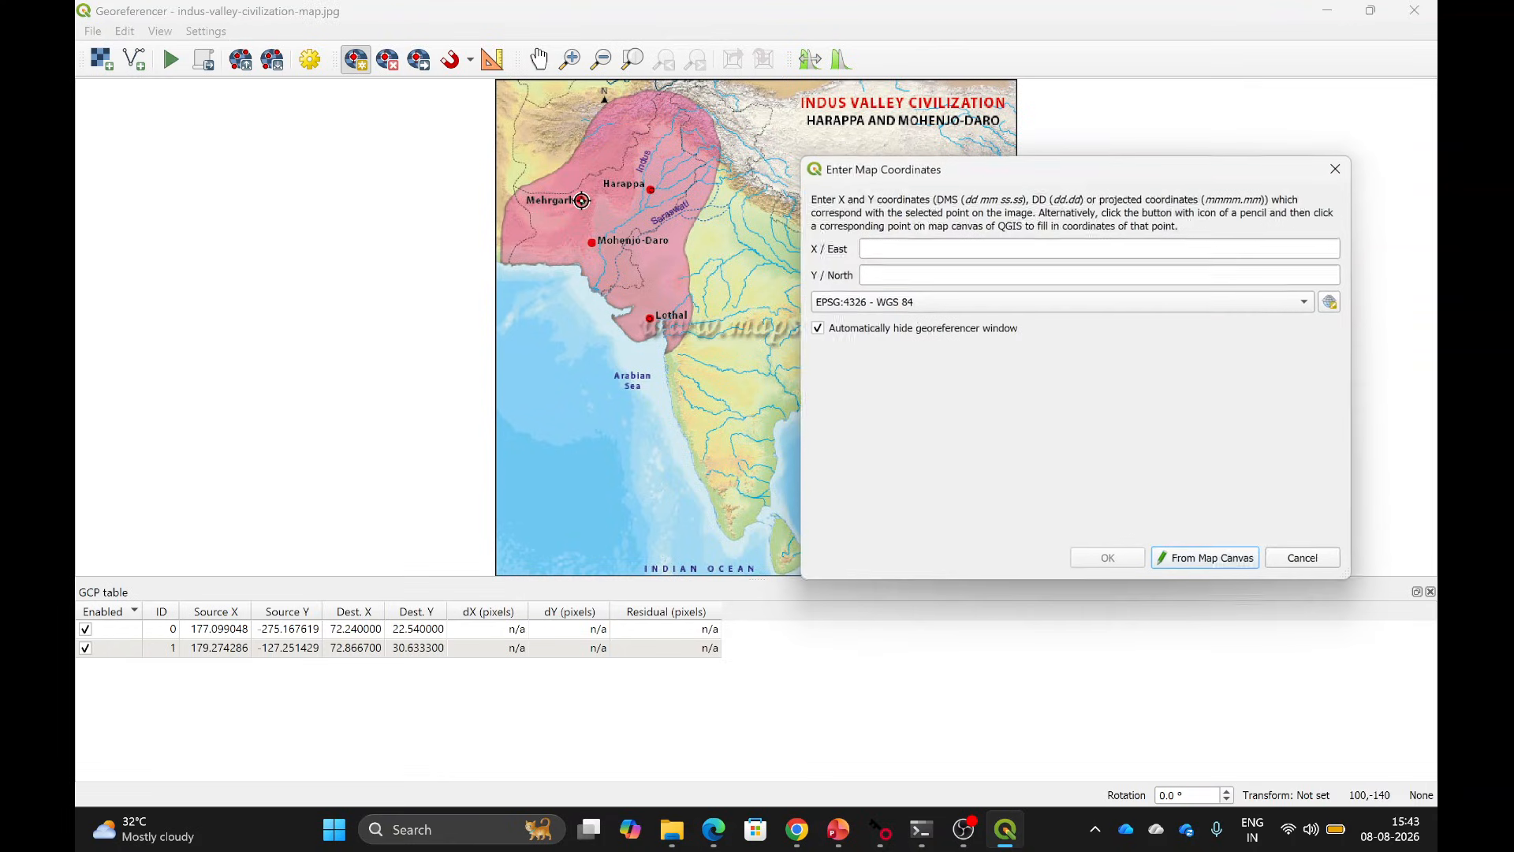
pyautogui.click(880, 254)
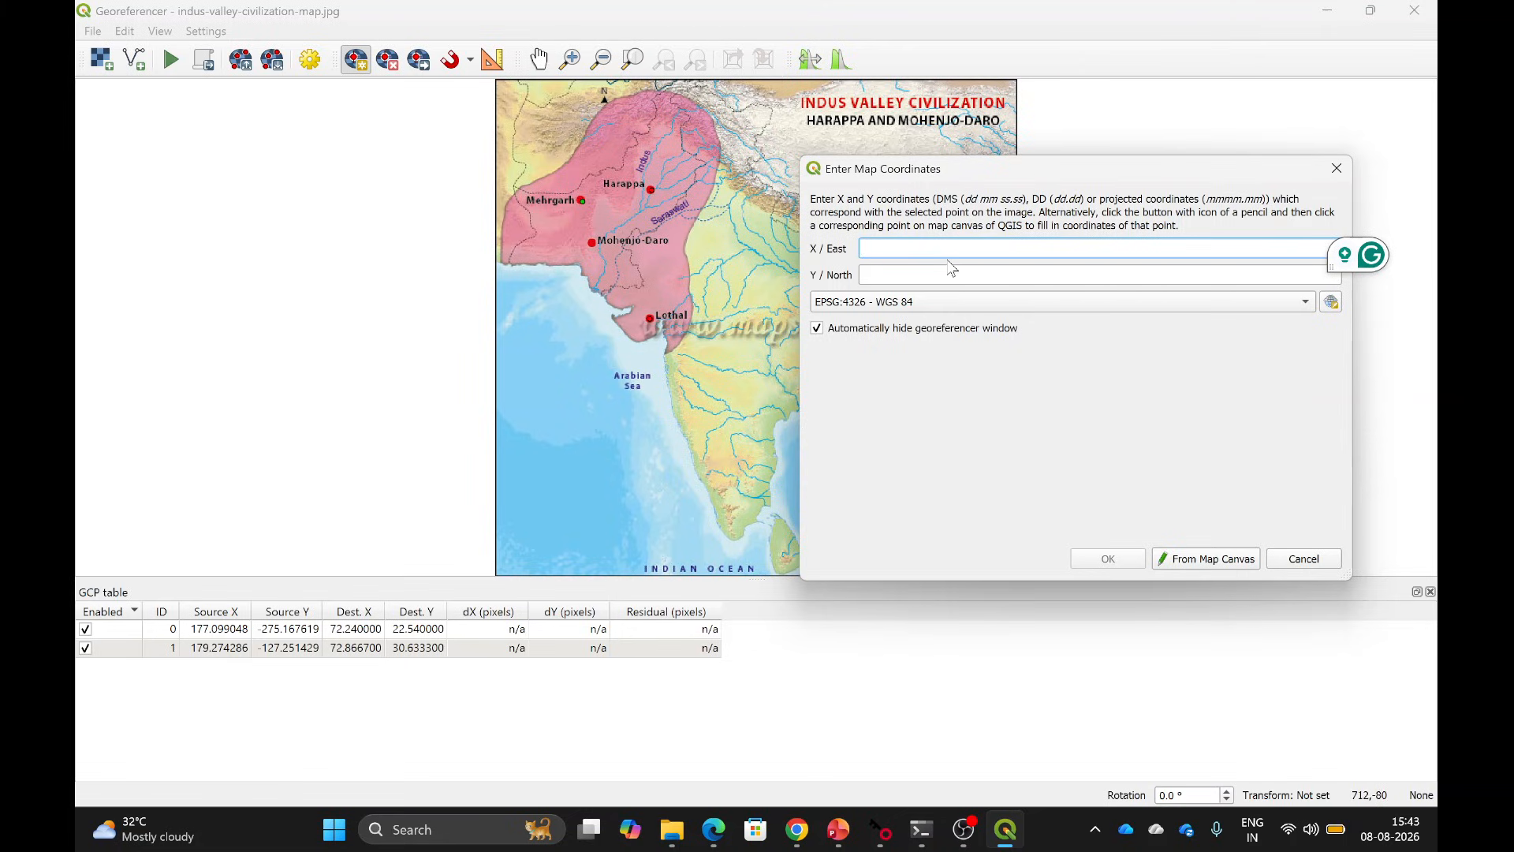
pyautogui.write('67.598')
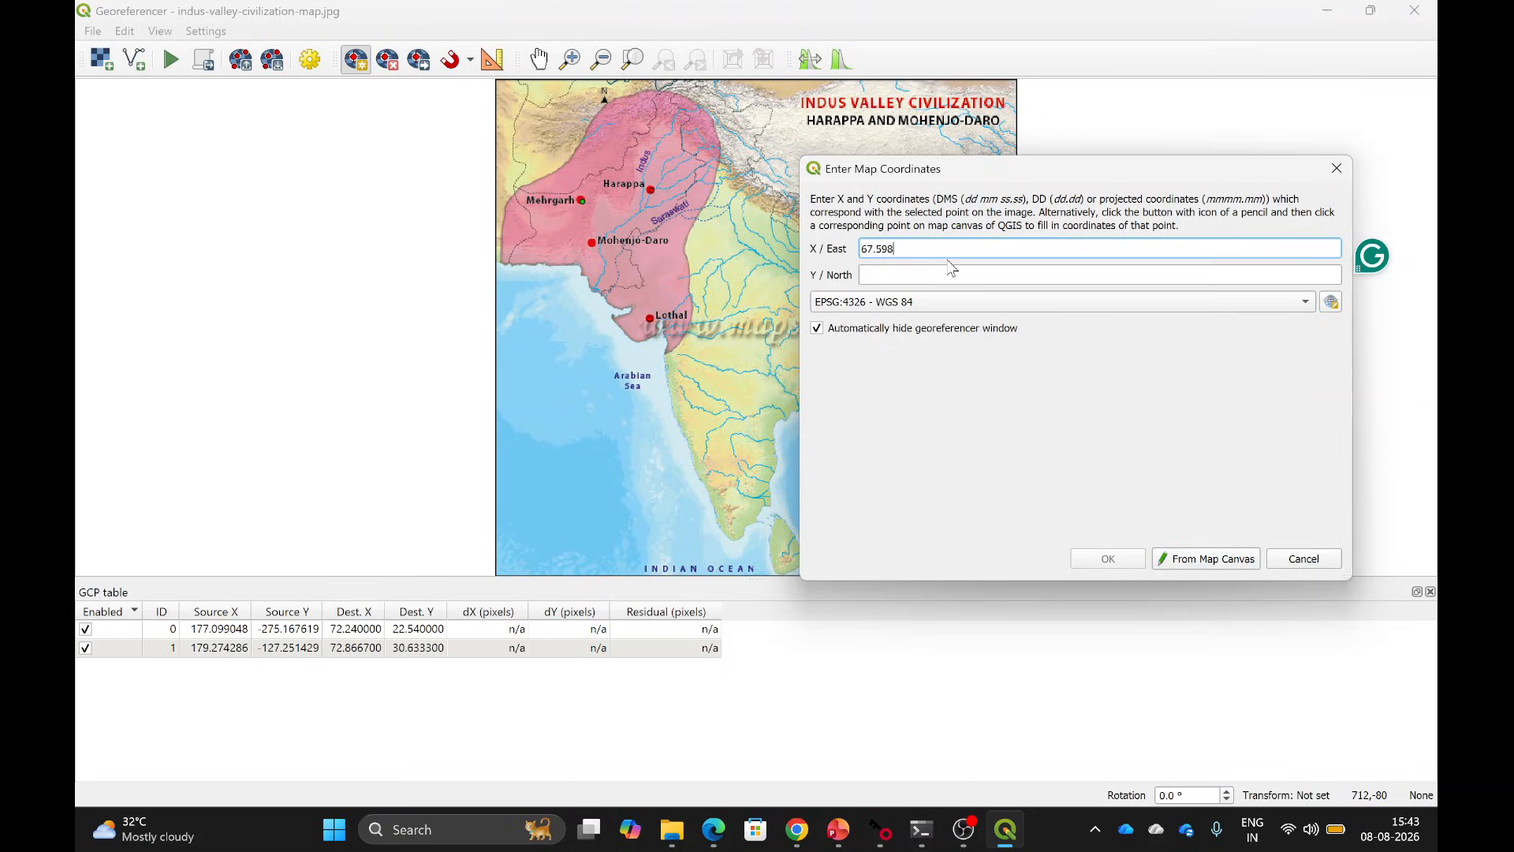
pyautogui.click(880, 273)
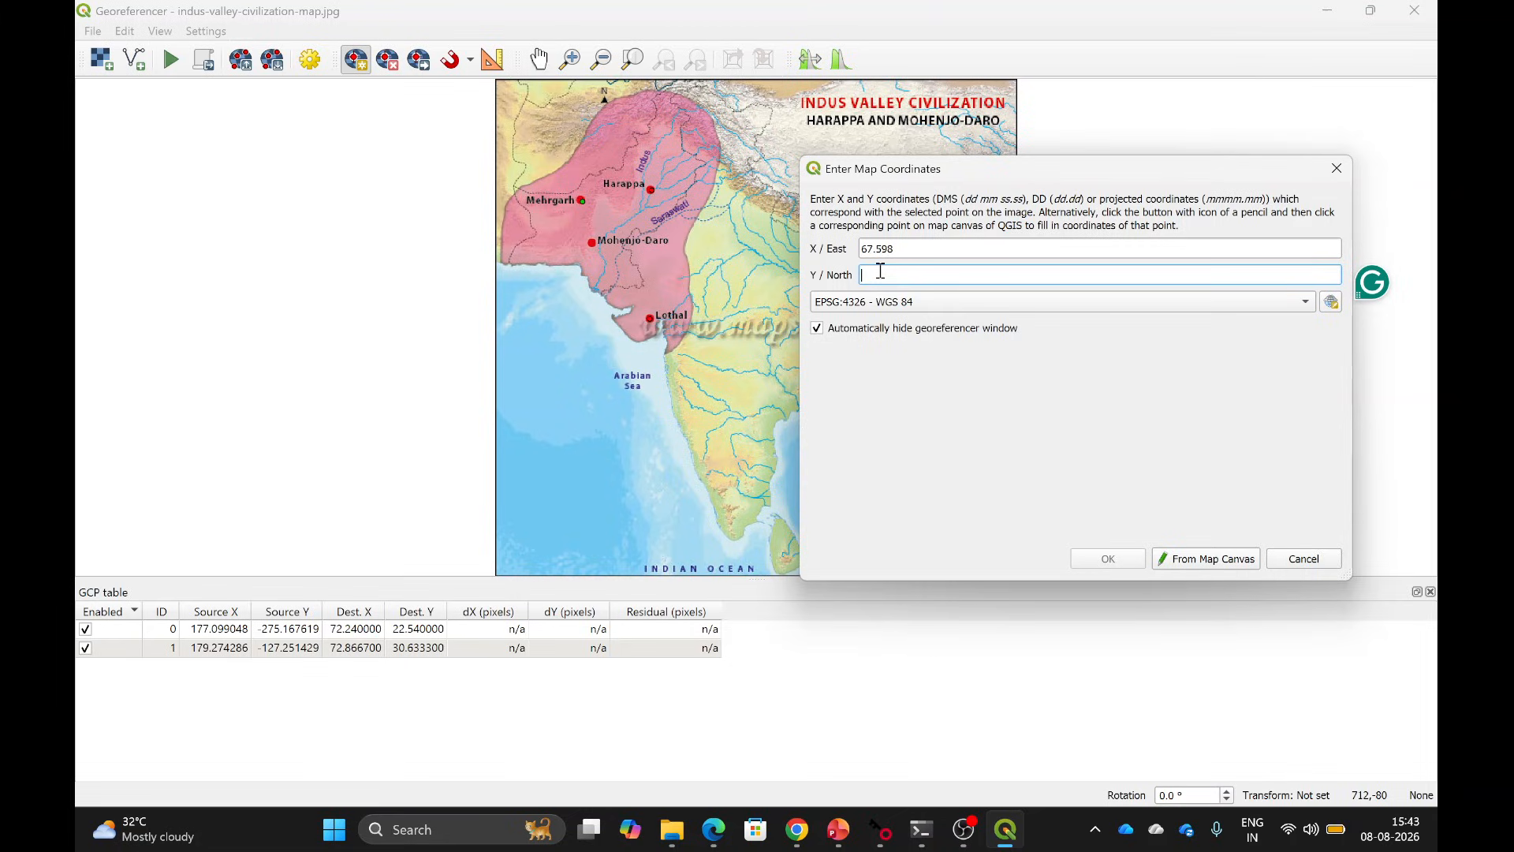
pyautogui.write('29.')
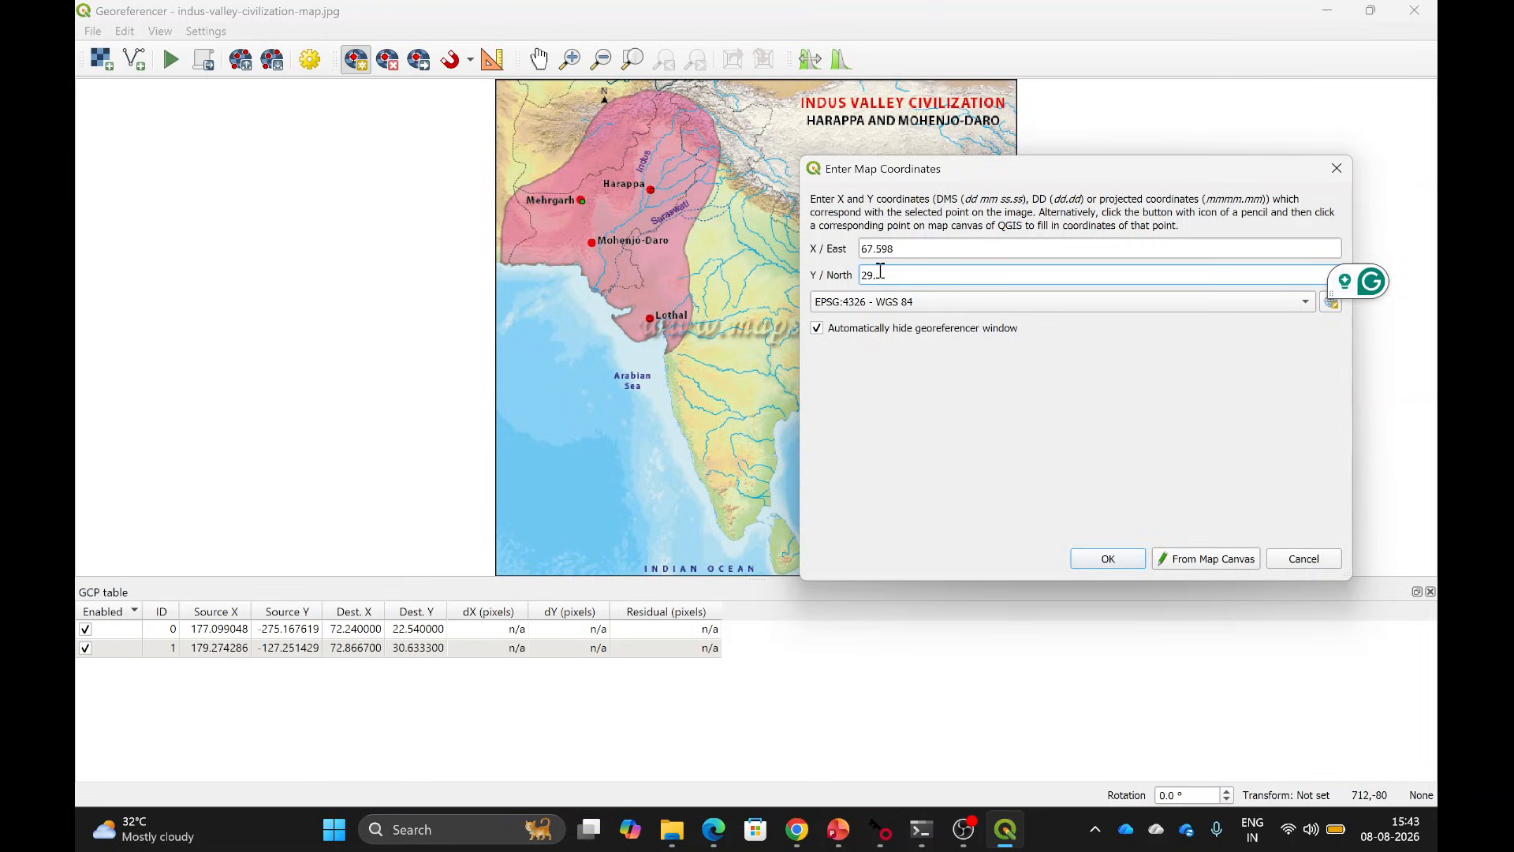
pyautogui.write('3')
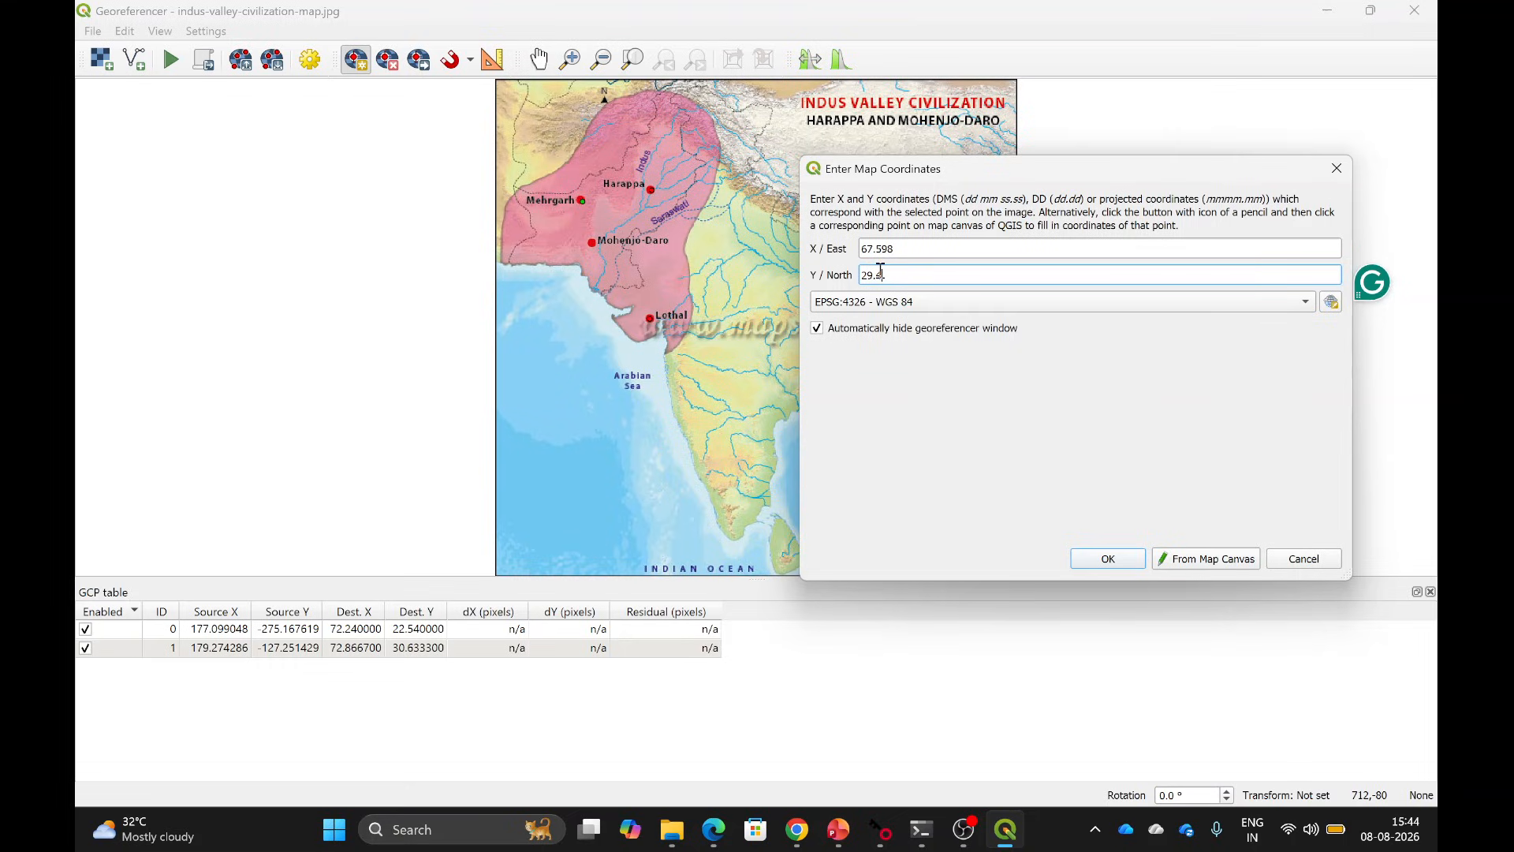
pyautogui.write('011')
pyautogui.click(1113, 559)
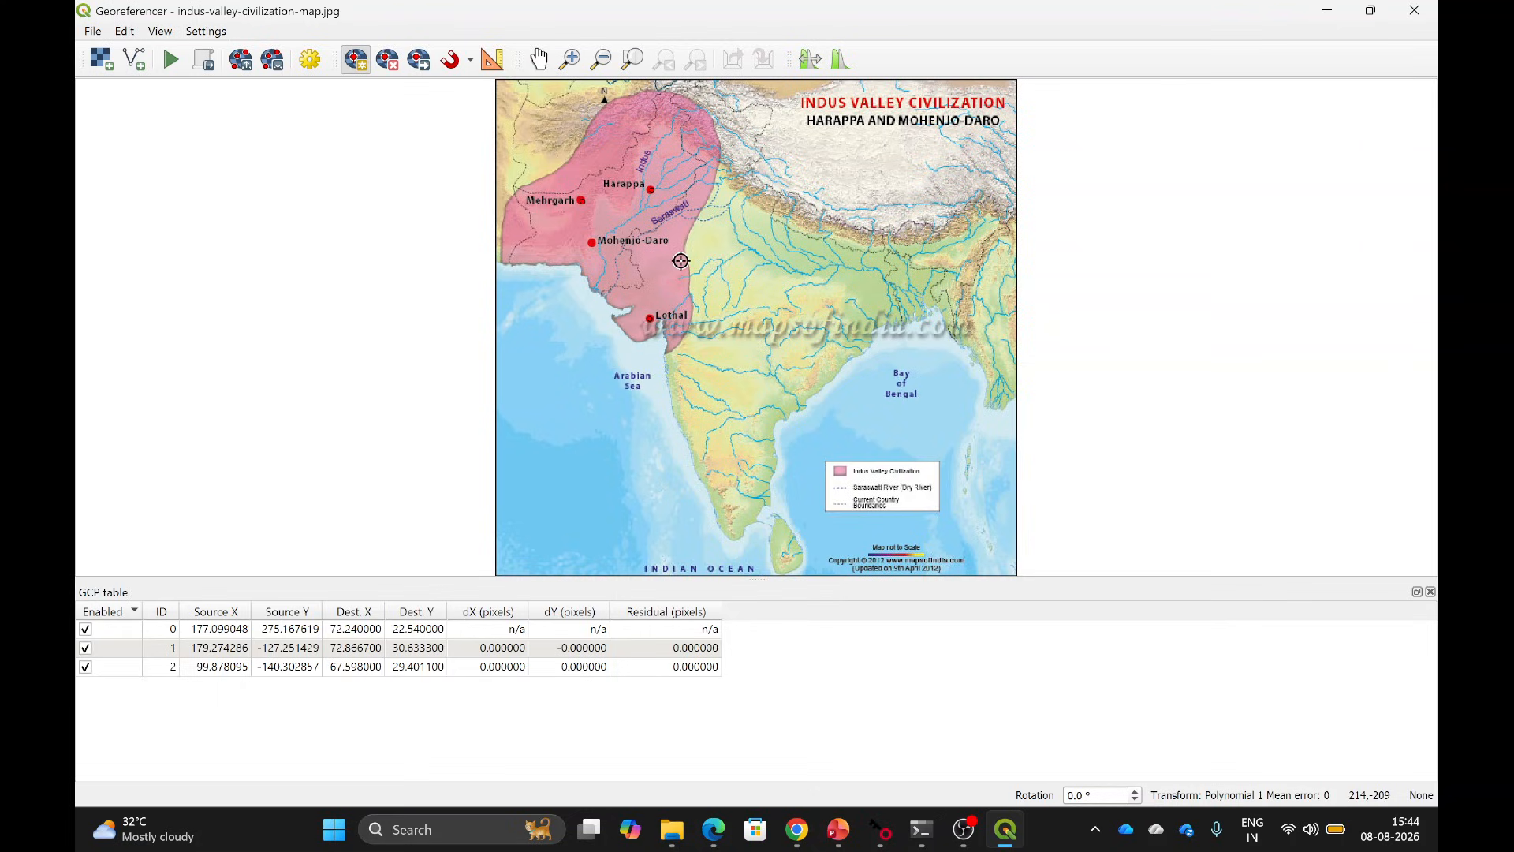
# - Add a control point on the Mohenjo-Daro marker with coordinates X/East 68.14 and Y/North 27.32
pyautogui.click(591, 242)
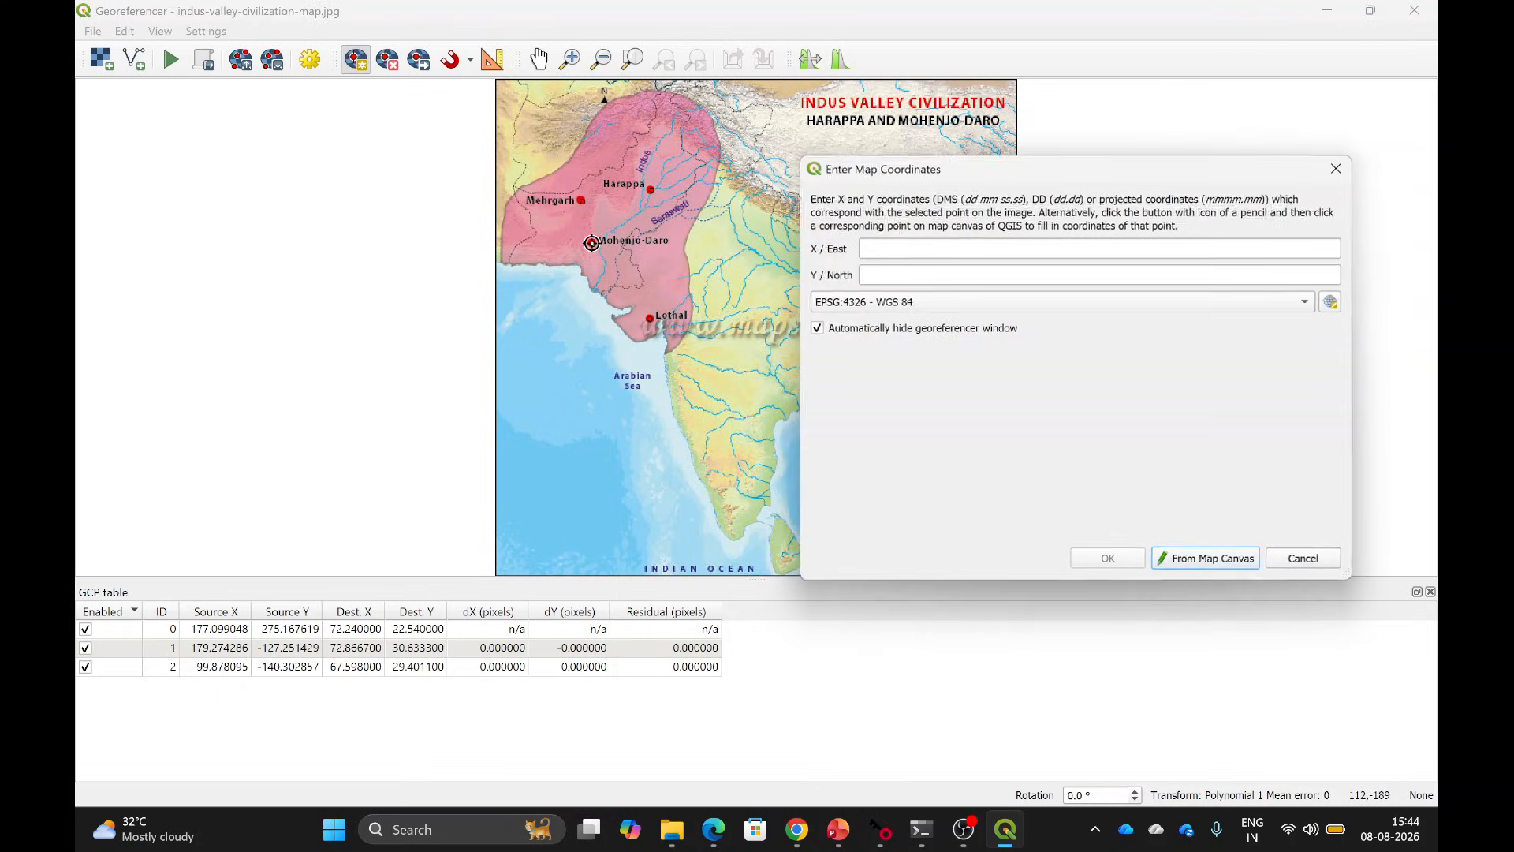
pyautogui.click(917, 243)
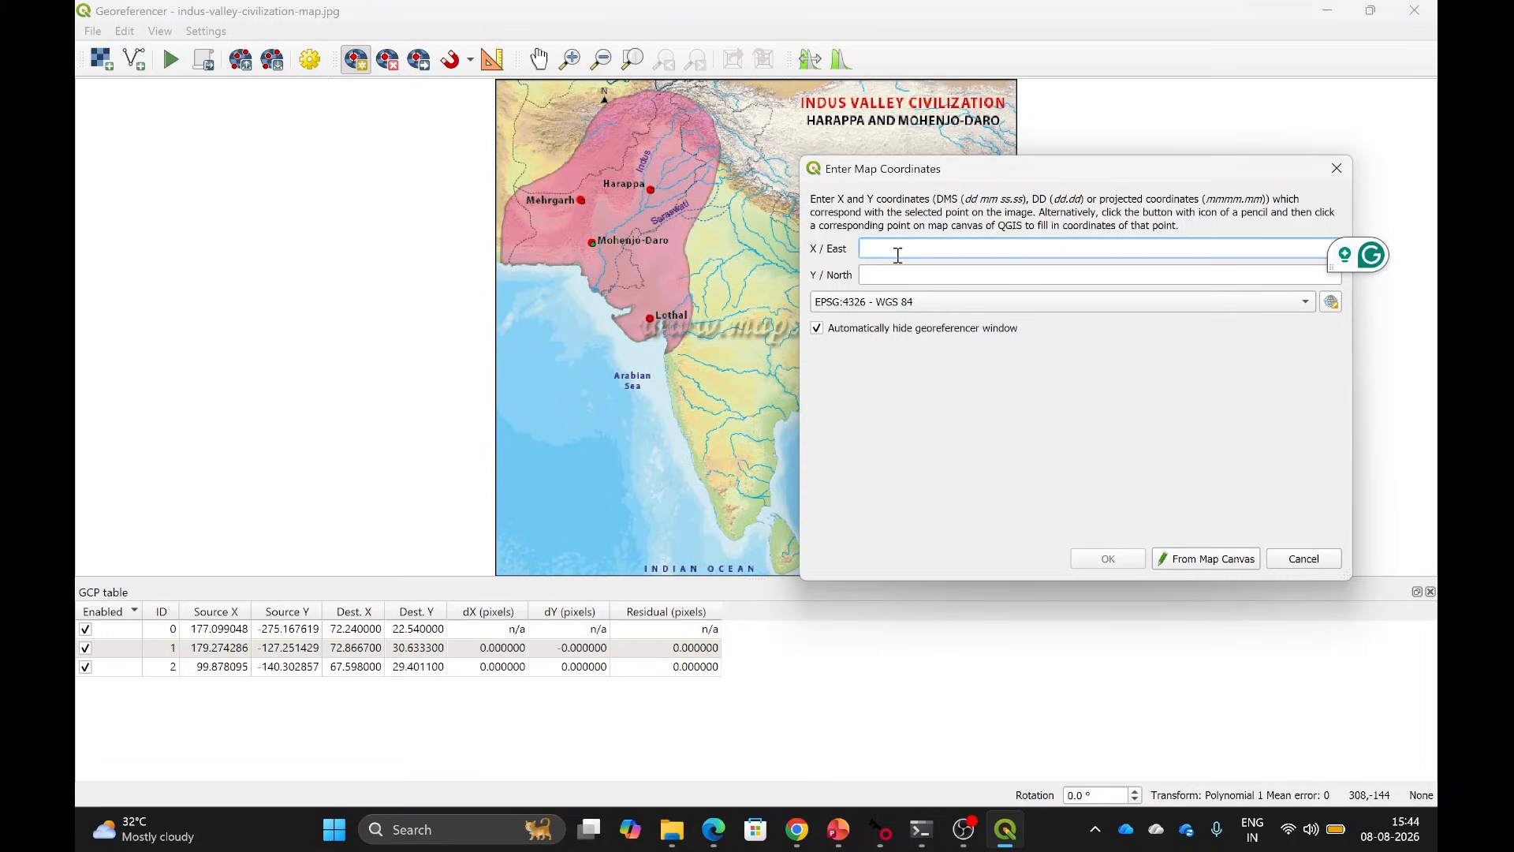
pyautogui.write('8.14')
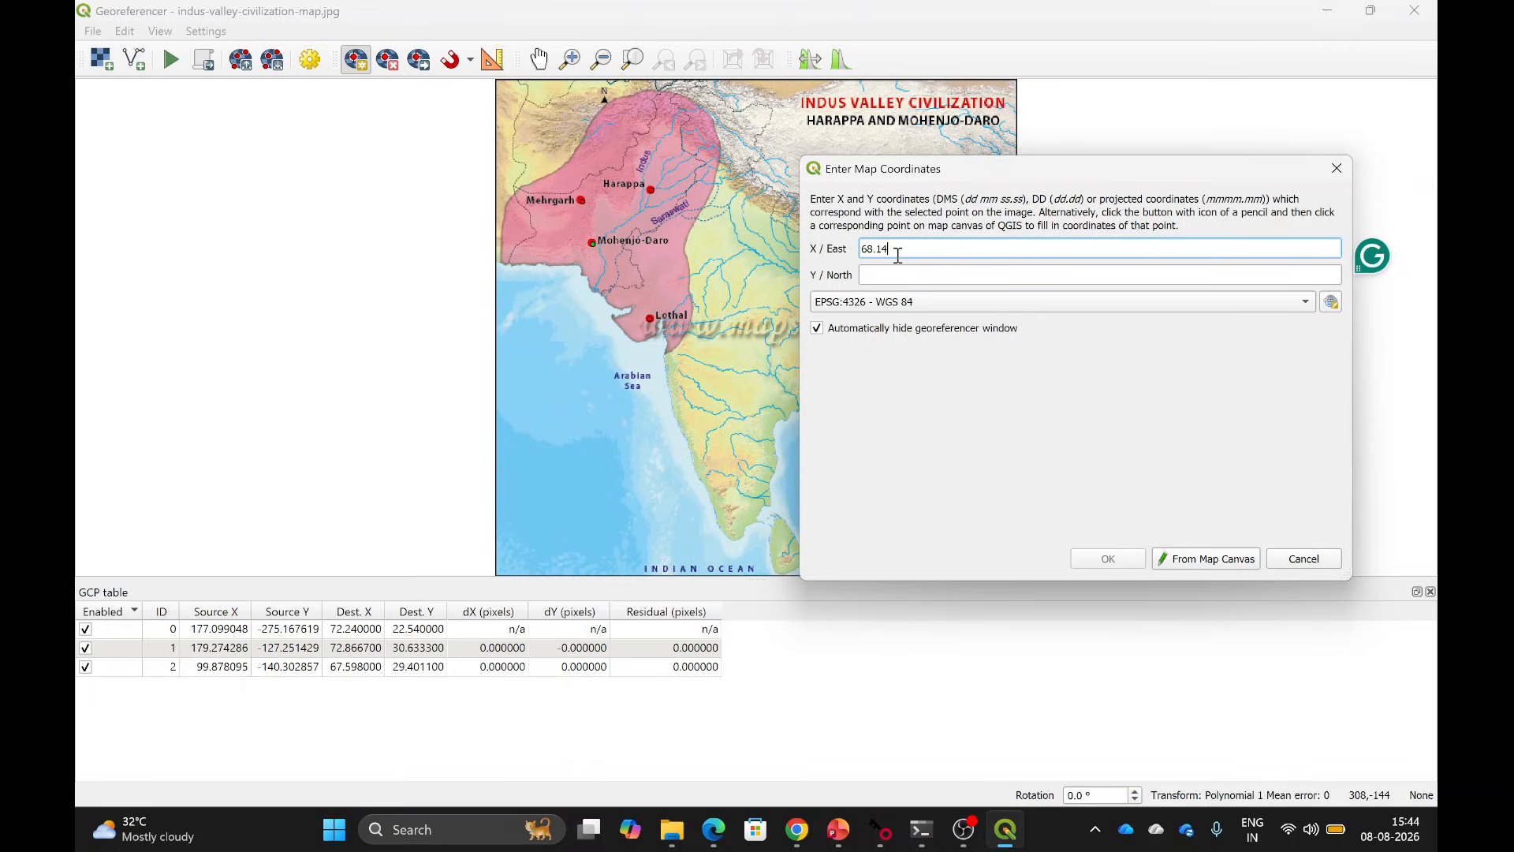
pyautogui.click(884, 277)
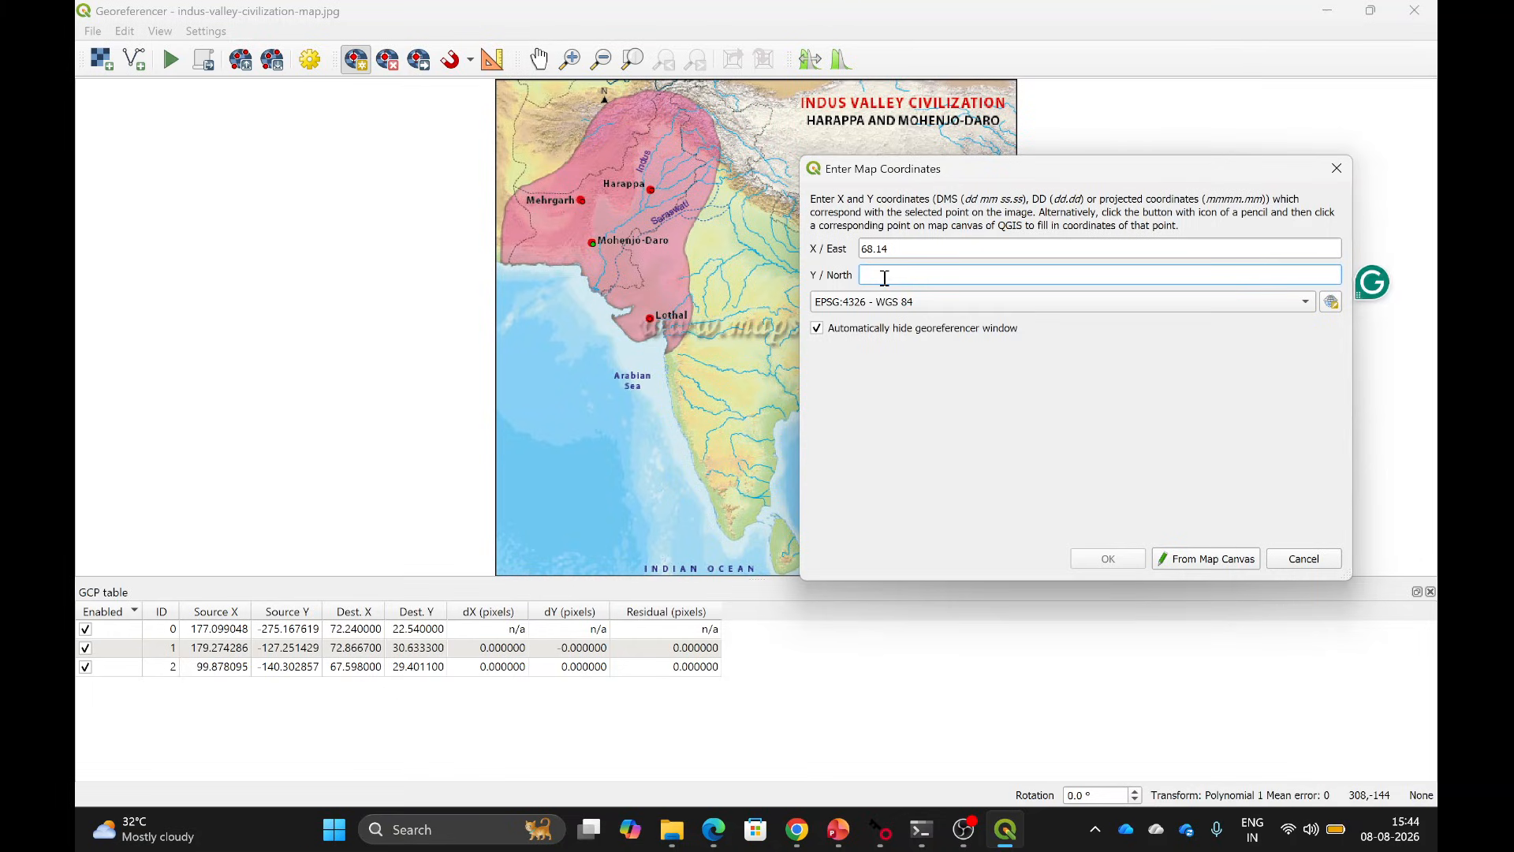
pyautogui.write('27.32')
pyautogui.click(1109, 559)
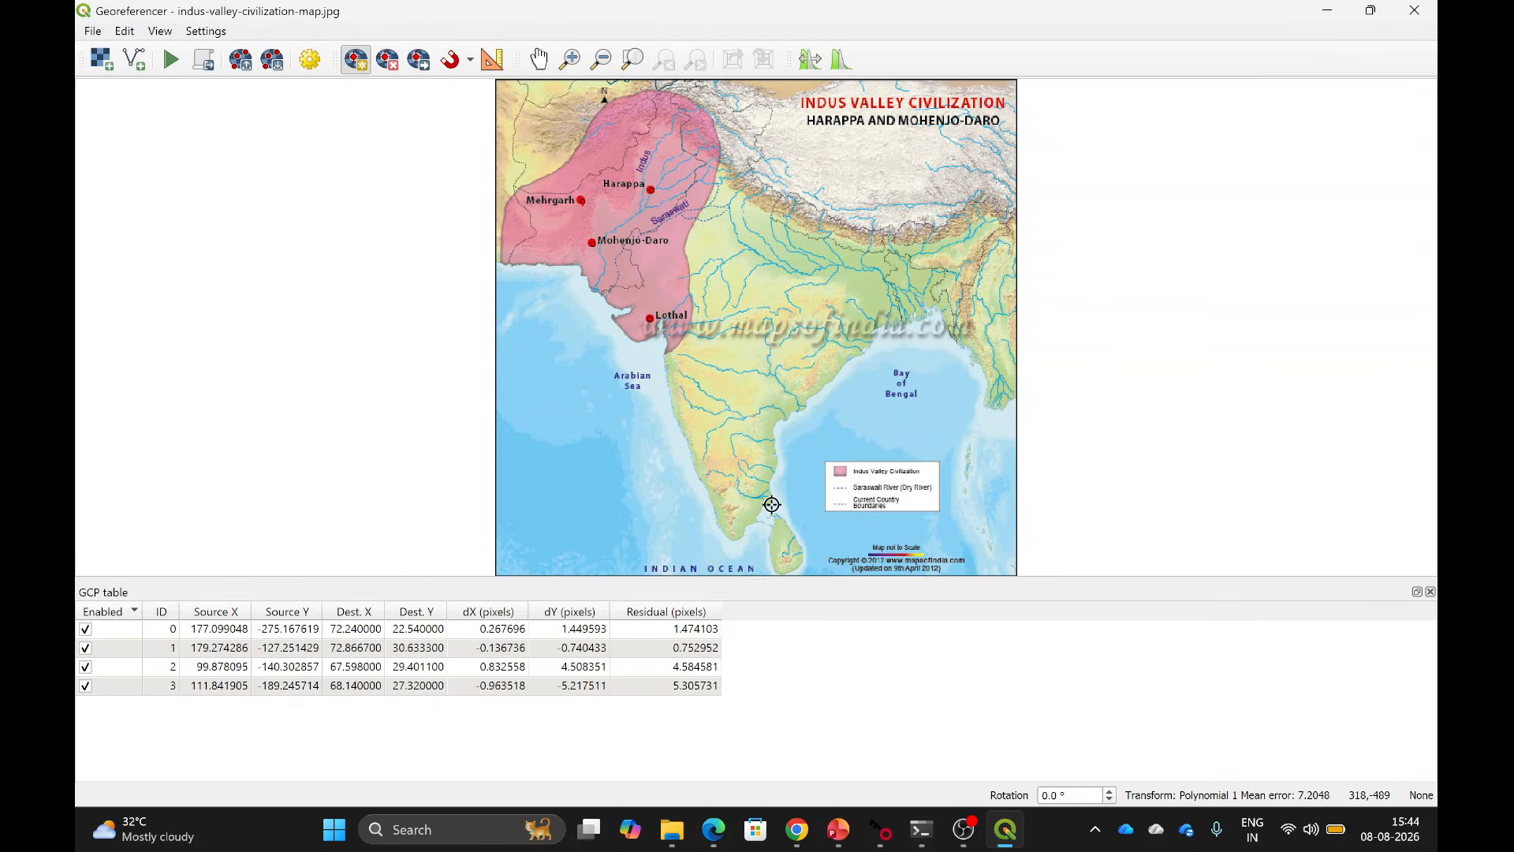
# - Add a control point on India's southeast coast, taking its coordinates from the matching coastal corner of India_Boundary in the map canvas
pyautogui.click(771, 506)
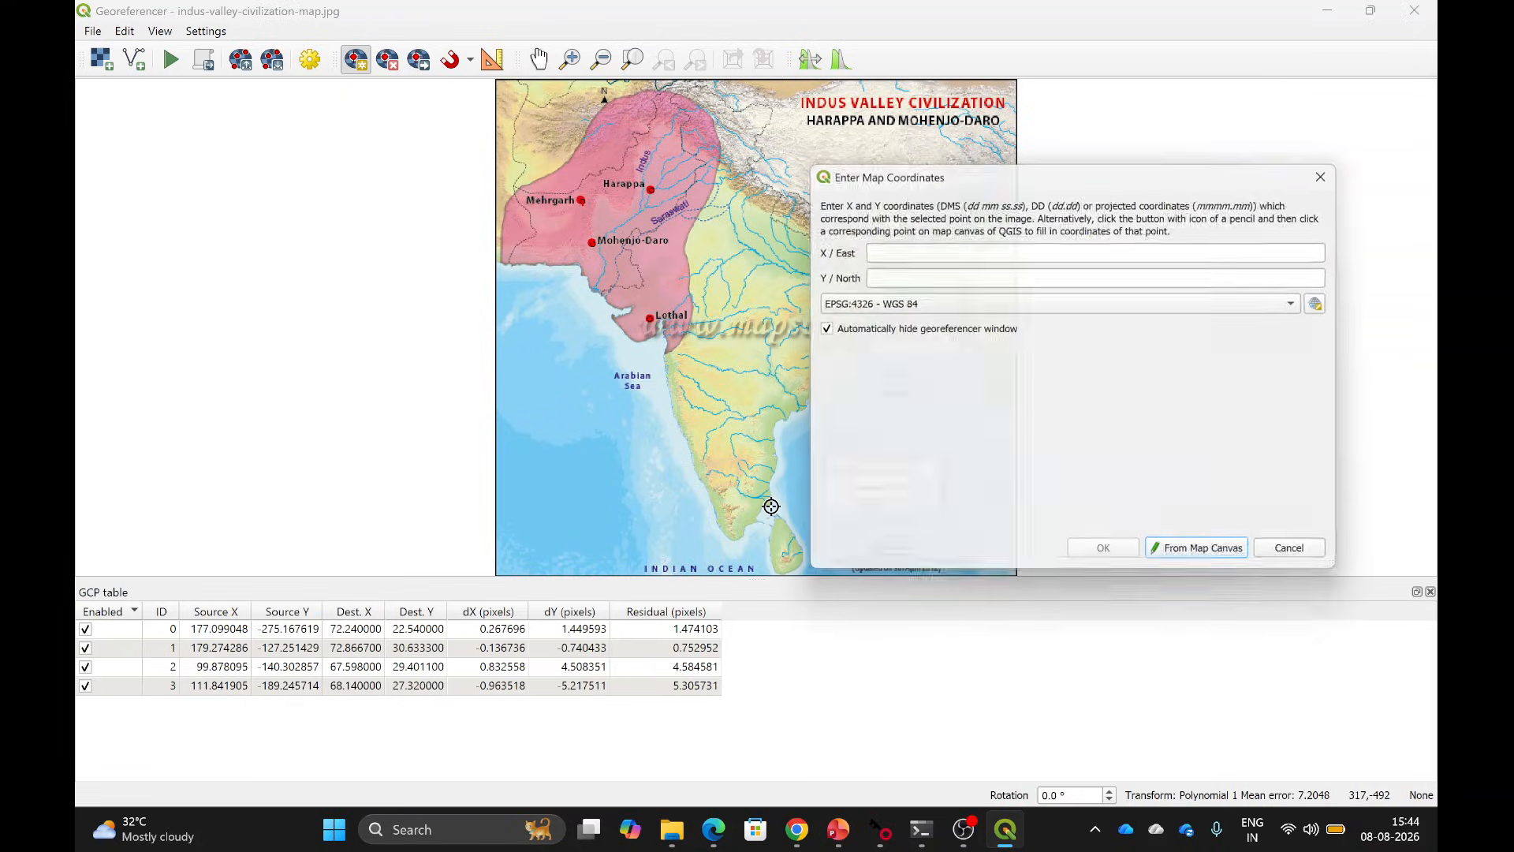
pyautogui.click(1189, 564)
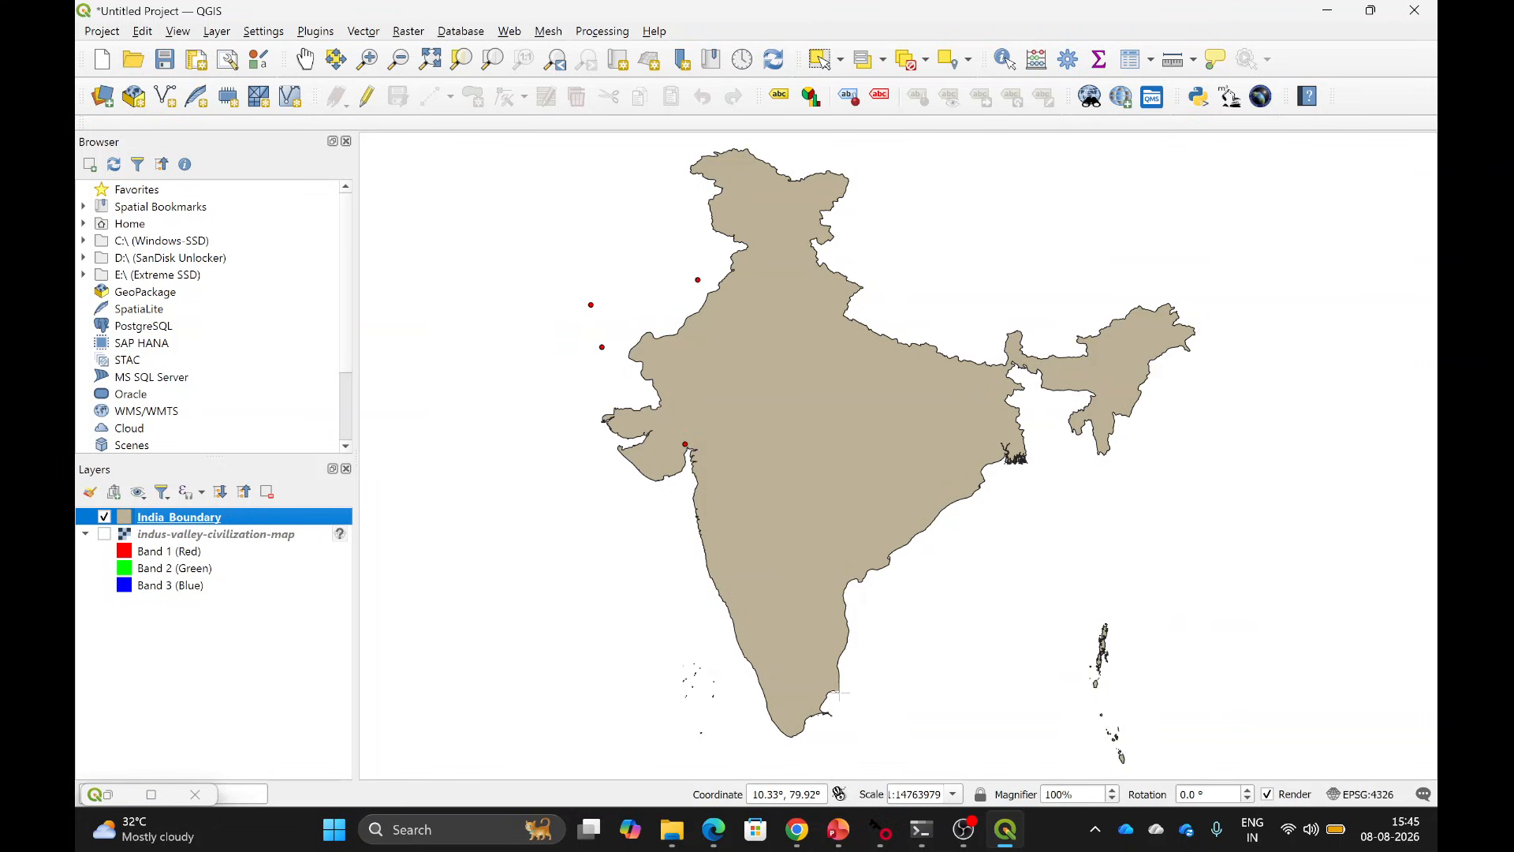
pyautogui.click(839, 694)
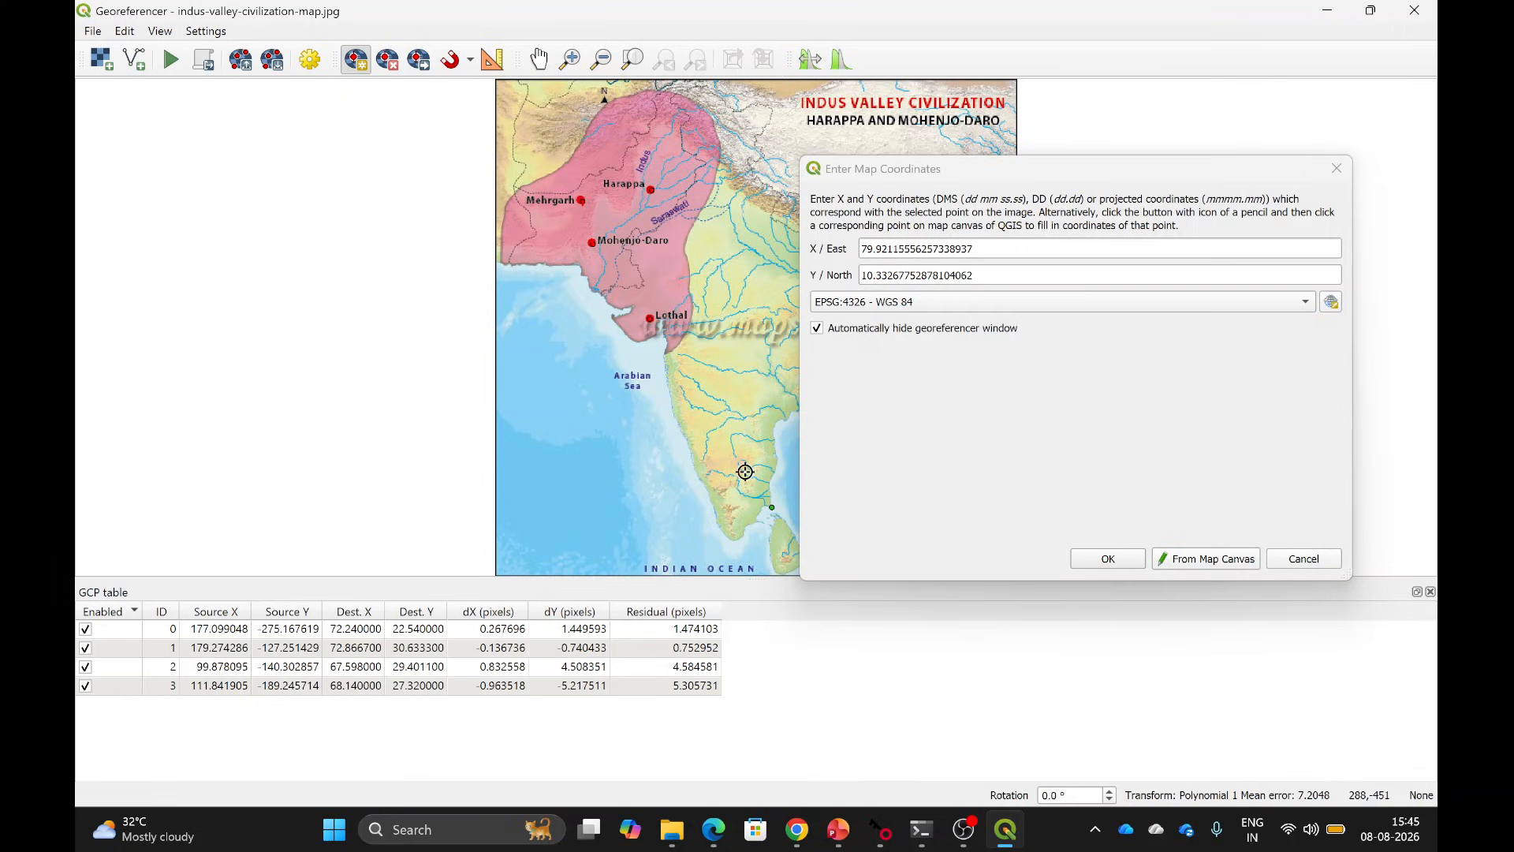
pyautogui.click(1114, 557)
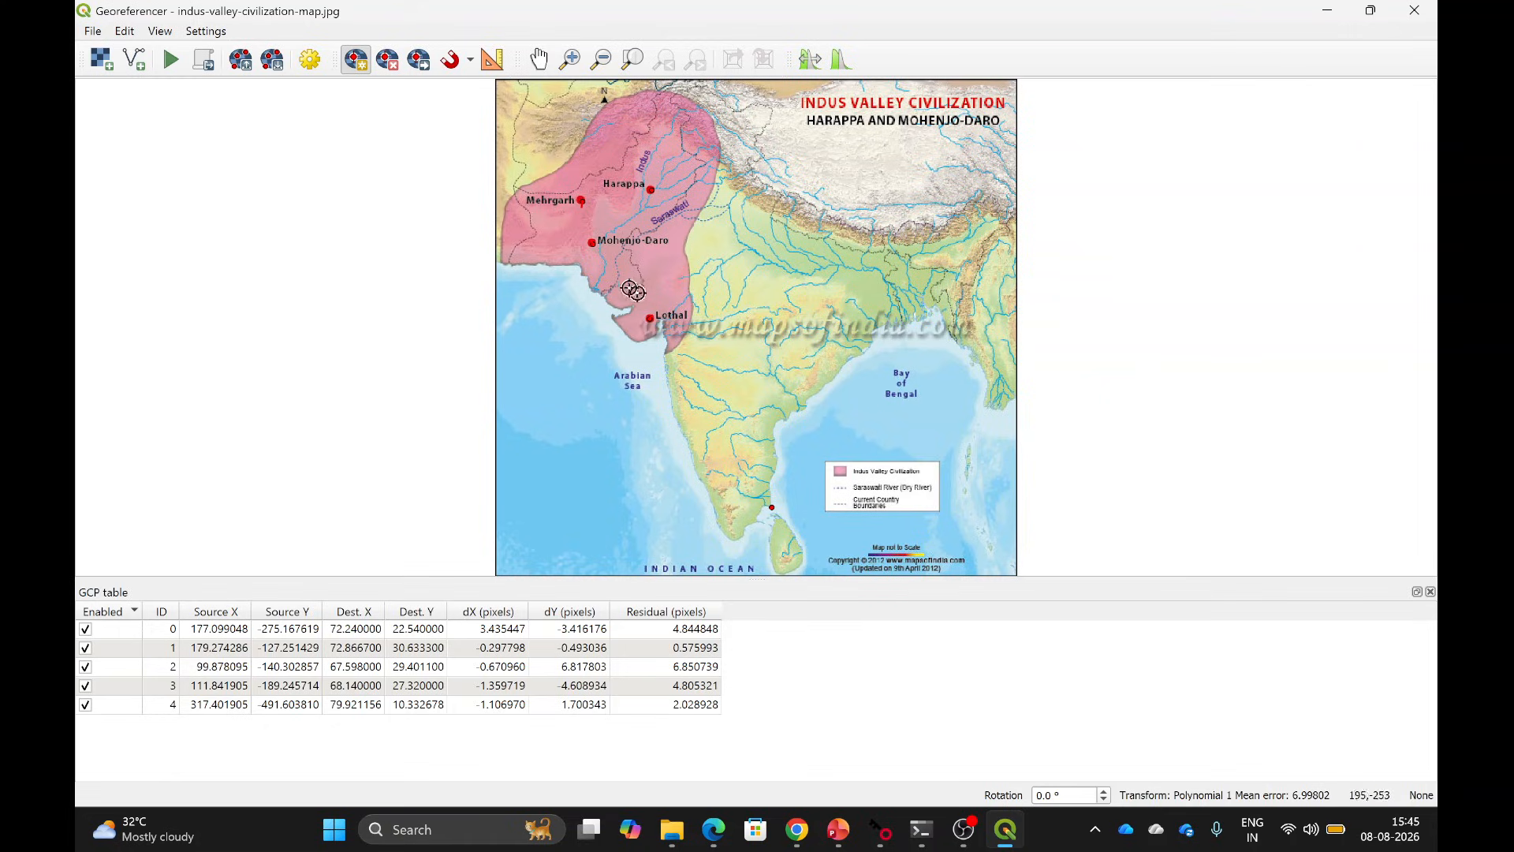
# - Start georeferencing the map, acknowledge the missing output file notice, and set the transformation type to Linear
pyautogui.click(170, 63)
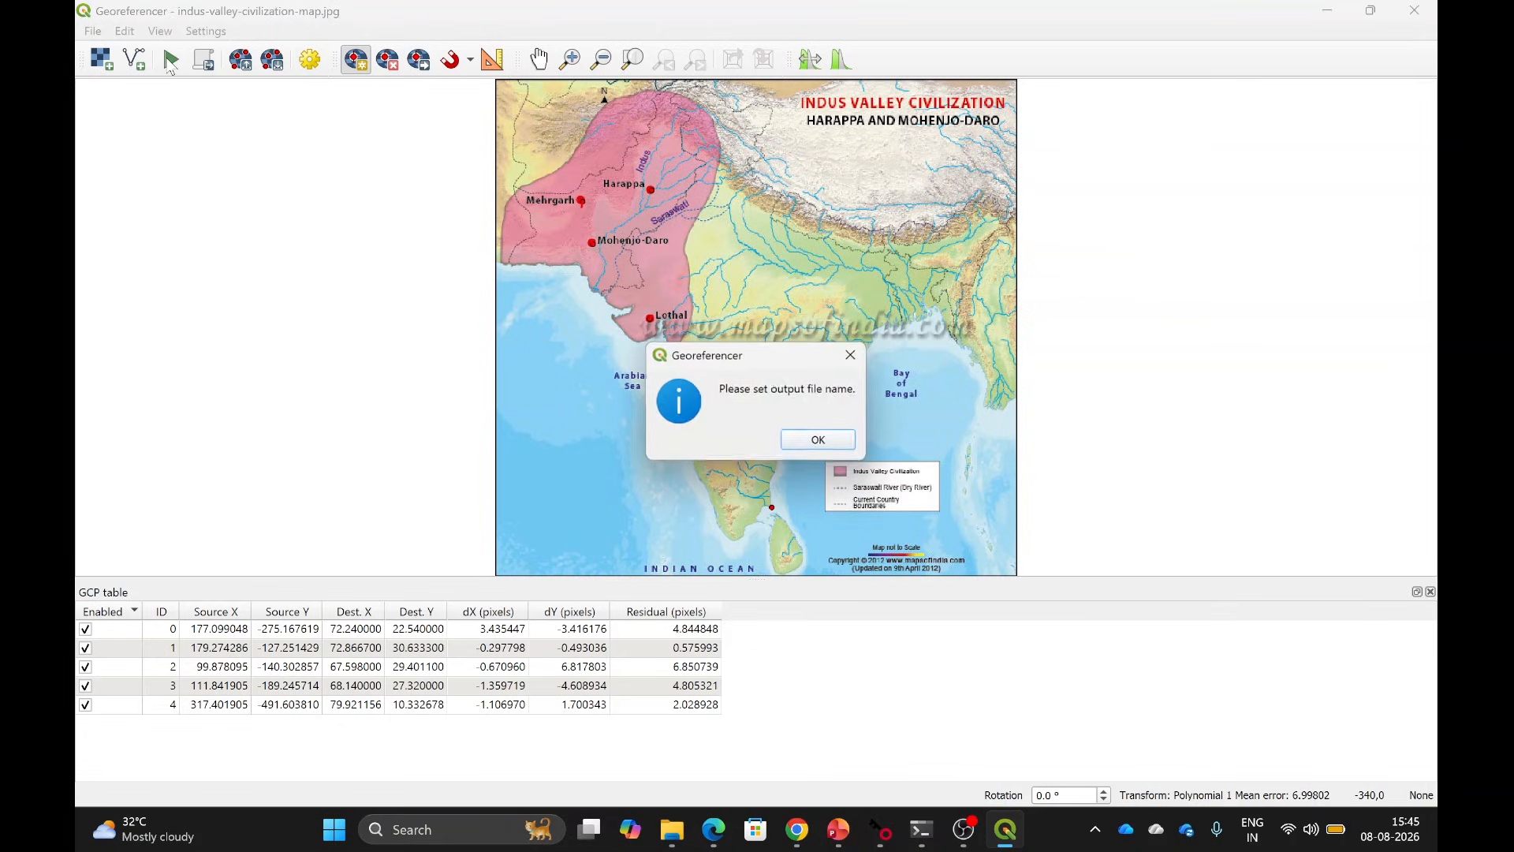
pyautogui.click(829, 448)
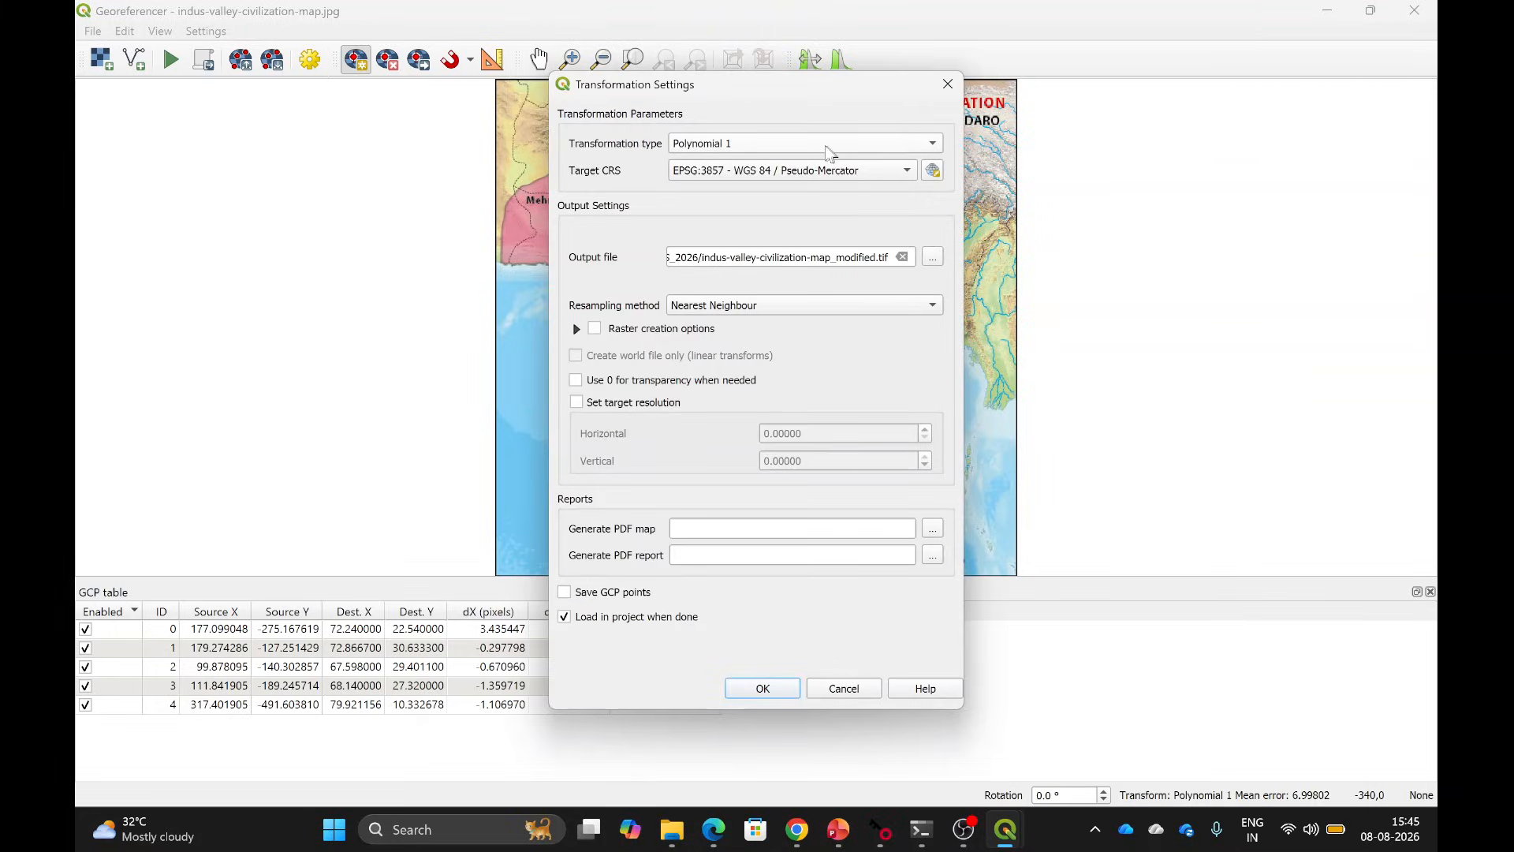
pyautogui.click(765, 150)
pyautogui.click(737, 111)
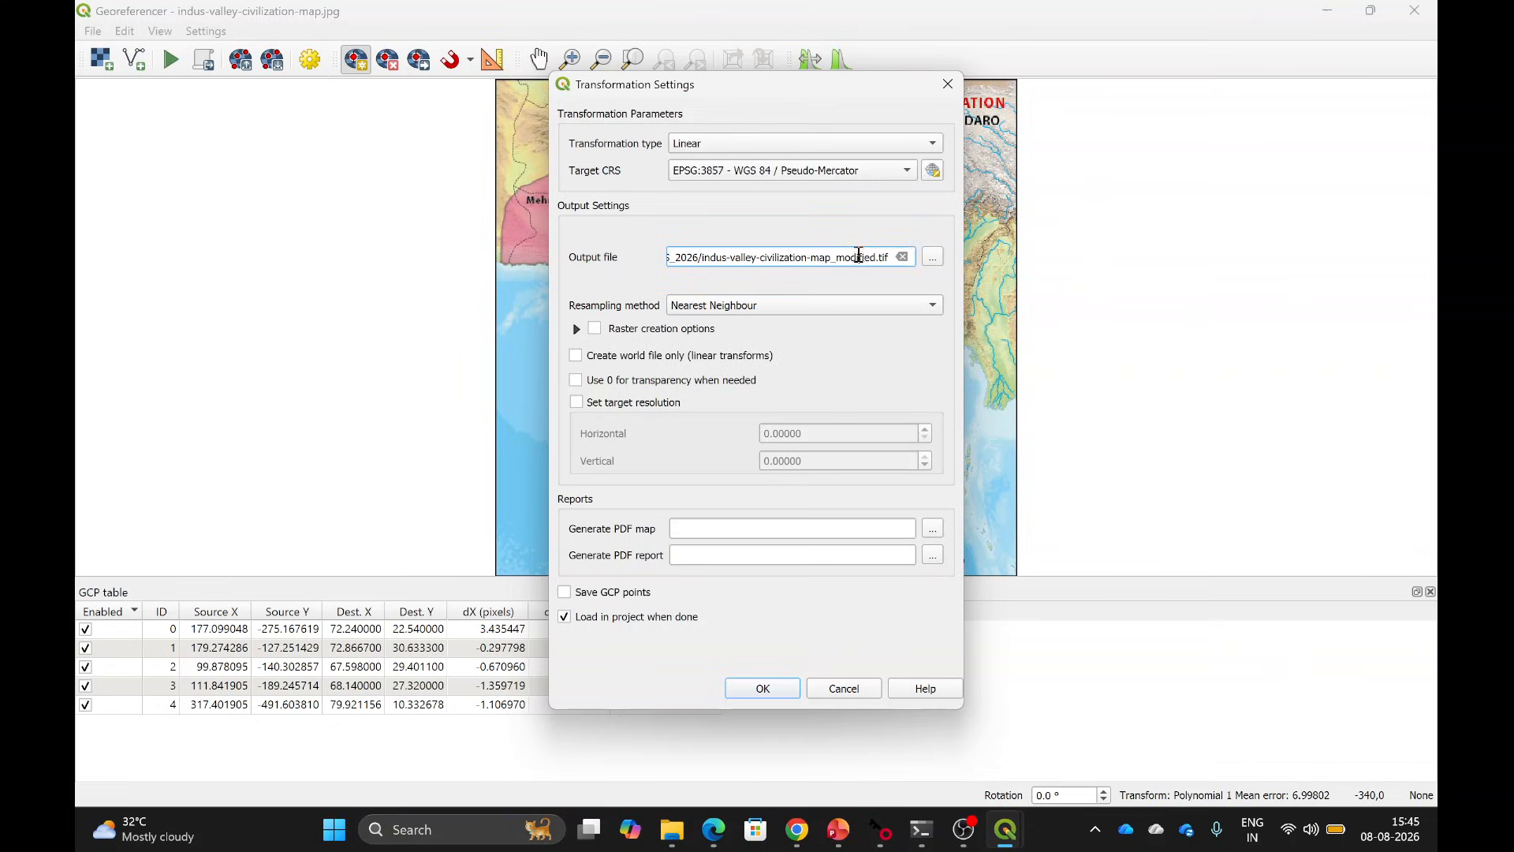
# - Set the output file to indus-valley-civilization-map_V1 as a TIF in the NPTEL_GIS_2026 folder
pyautogui.moveTo(832, 258); pyautogui.dragTo(876, 261)
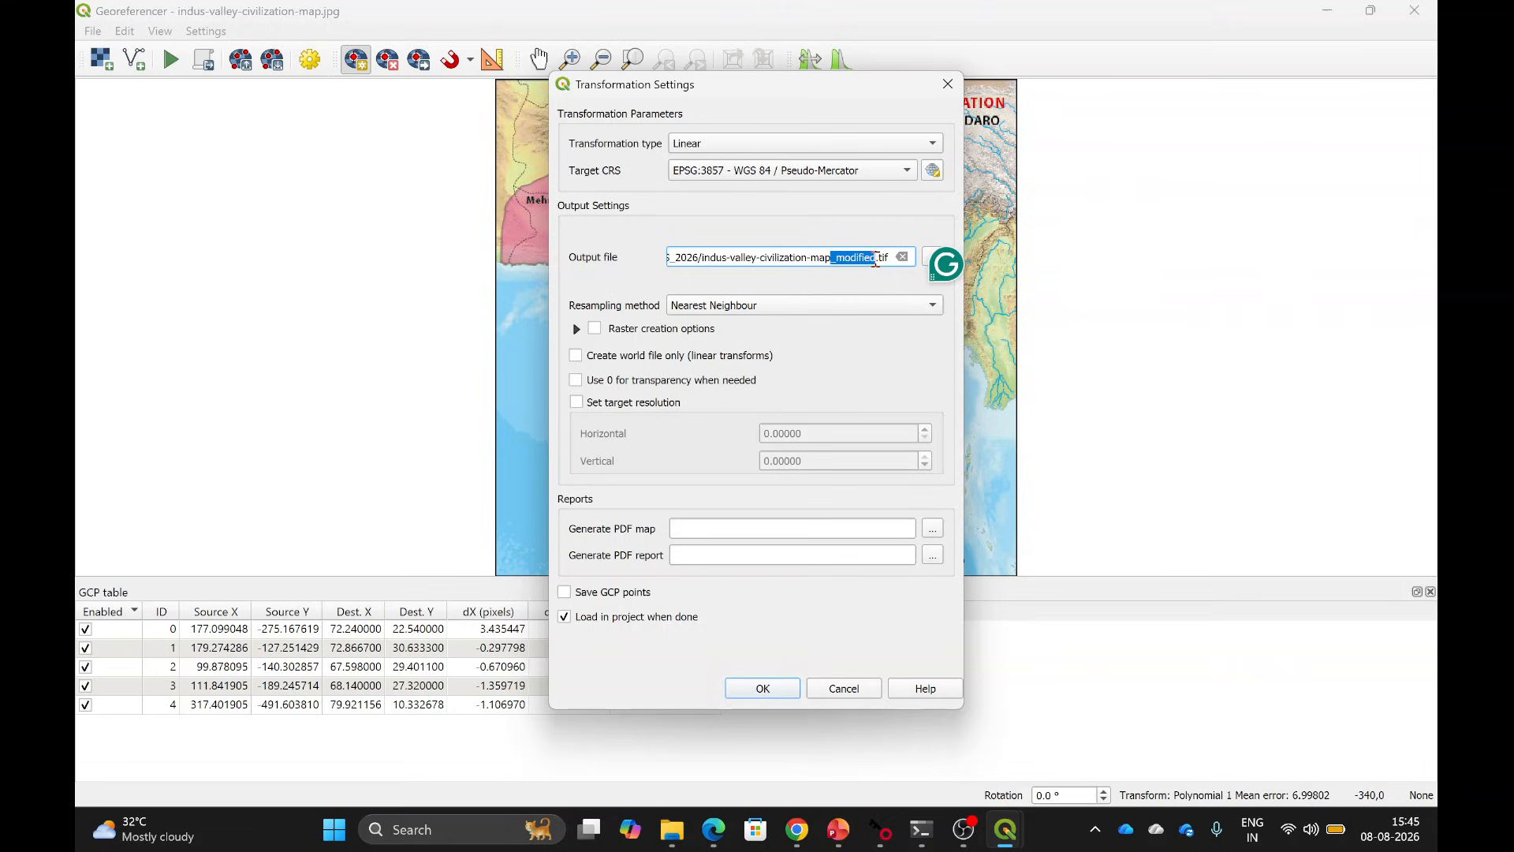
pyautogui.press('BackSpace')
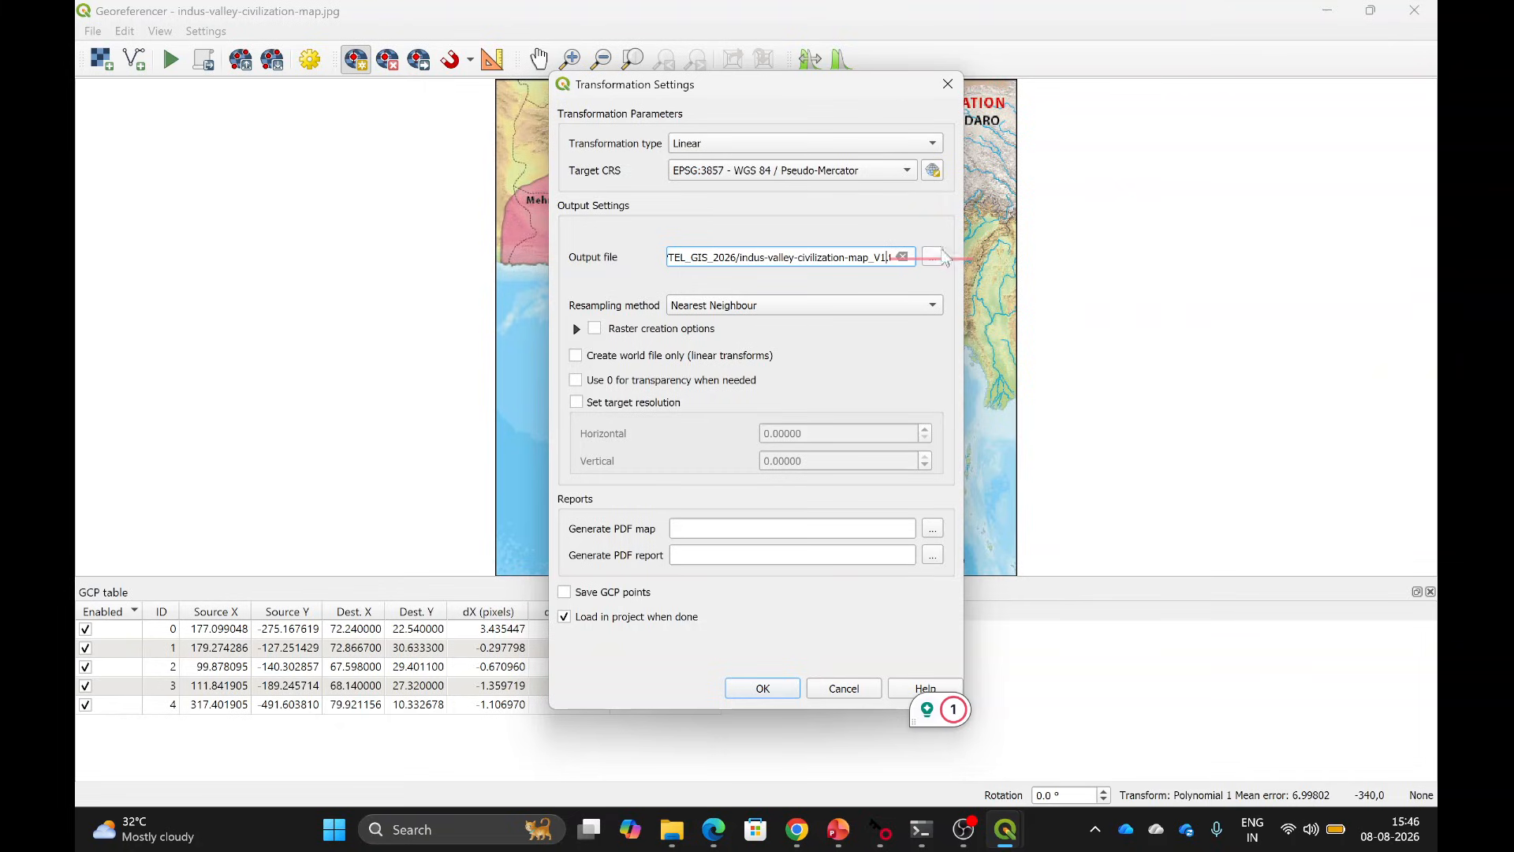
pyautogui.click(933, 259)
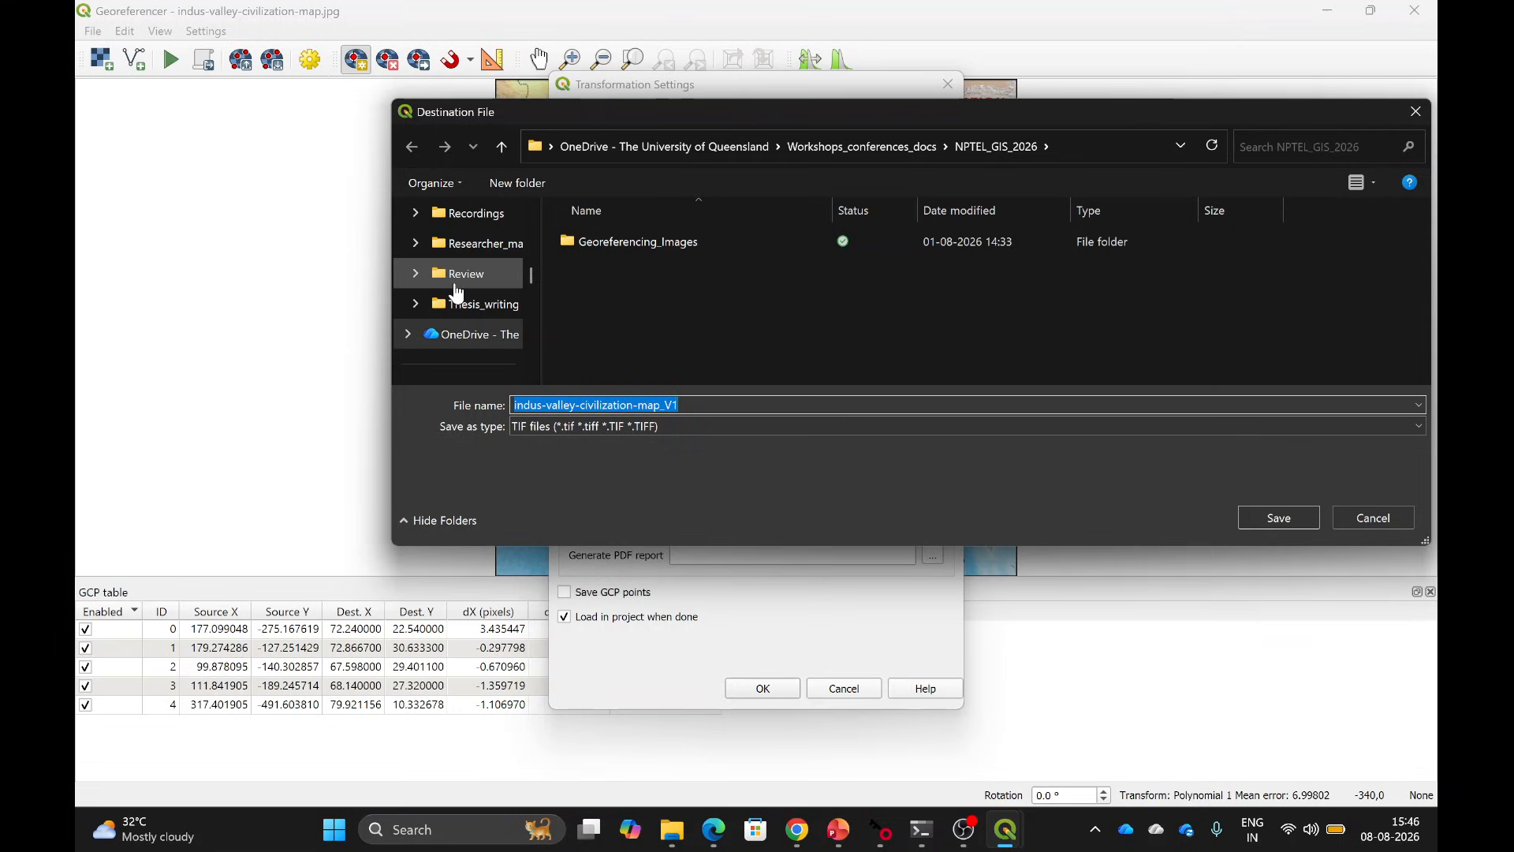
pyautogui.scroll(-3, 456, 291)
pyautogui.click(1277, 519)
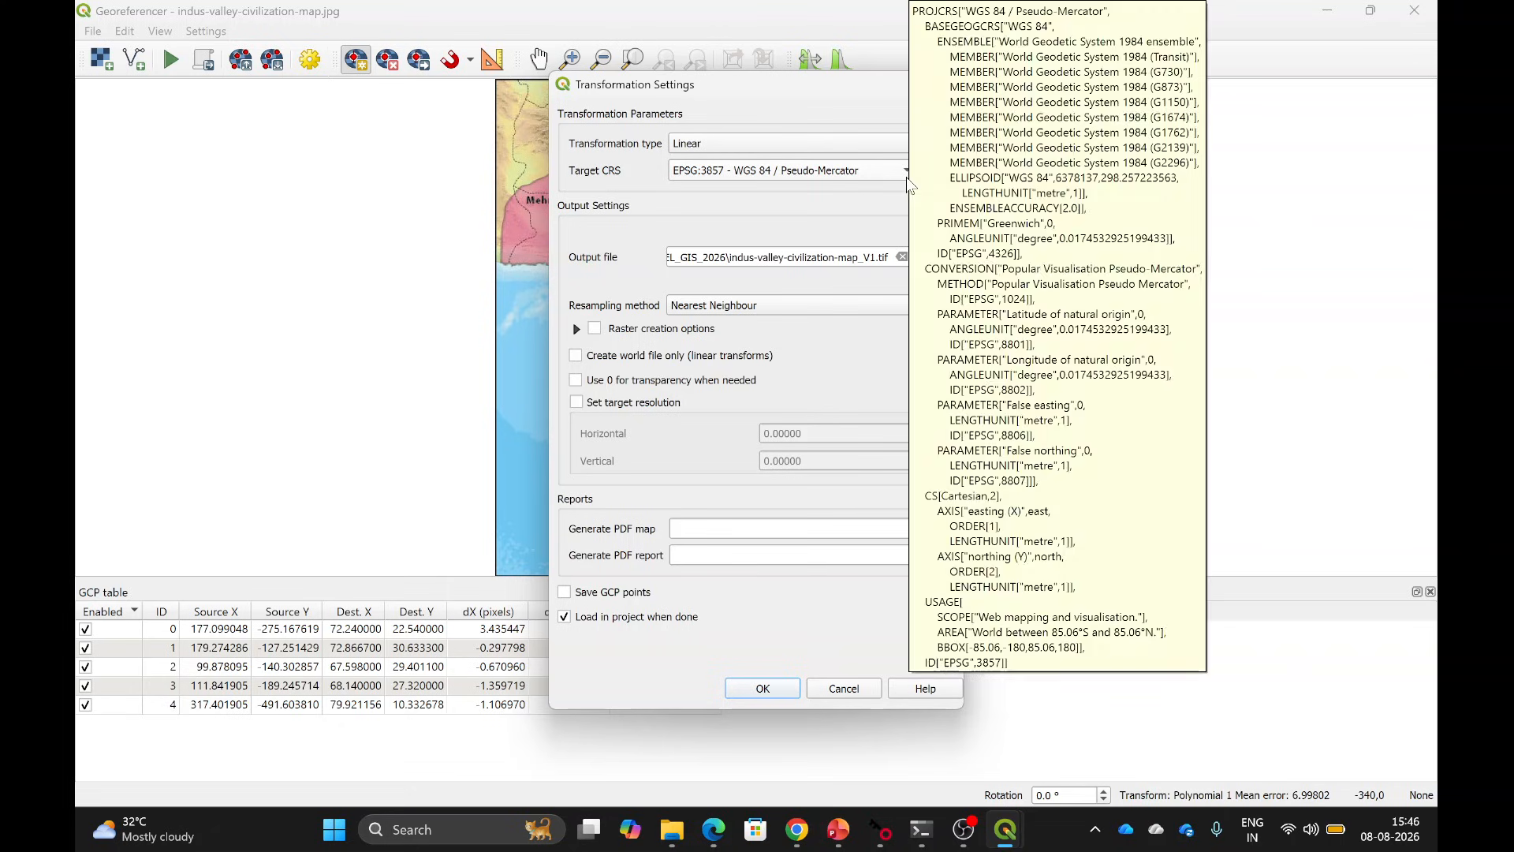
# - Set the target CRS to Default CRS: EPSG:4326 - WGS 84 and accept the transformation settings
pyautogui.click(907, 179)
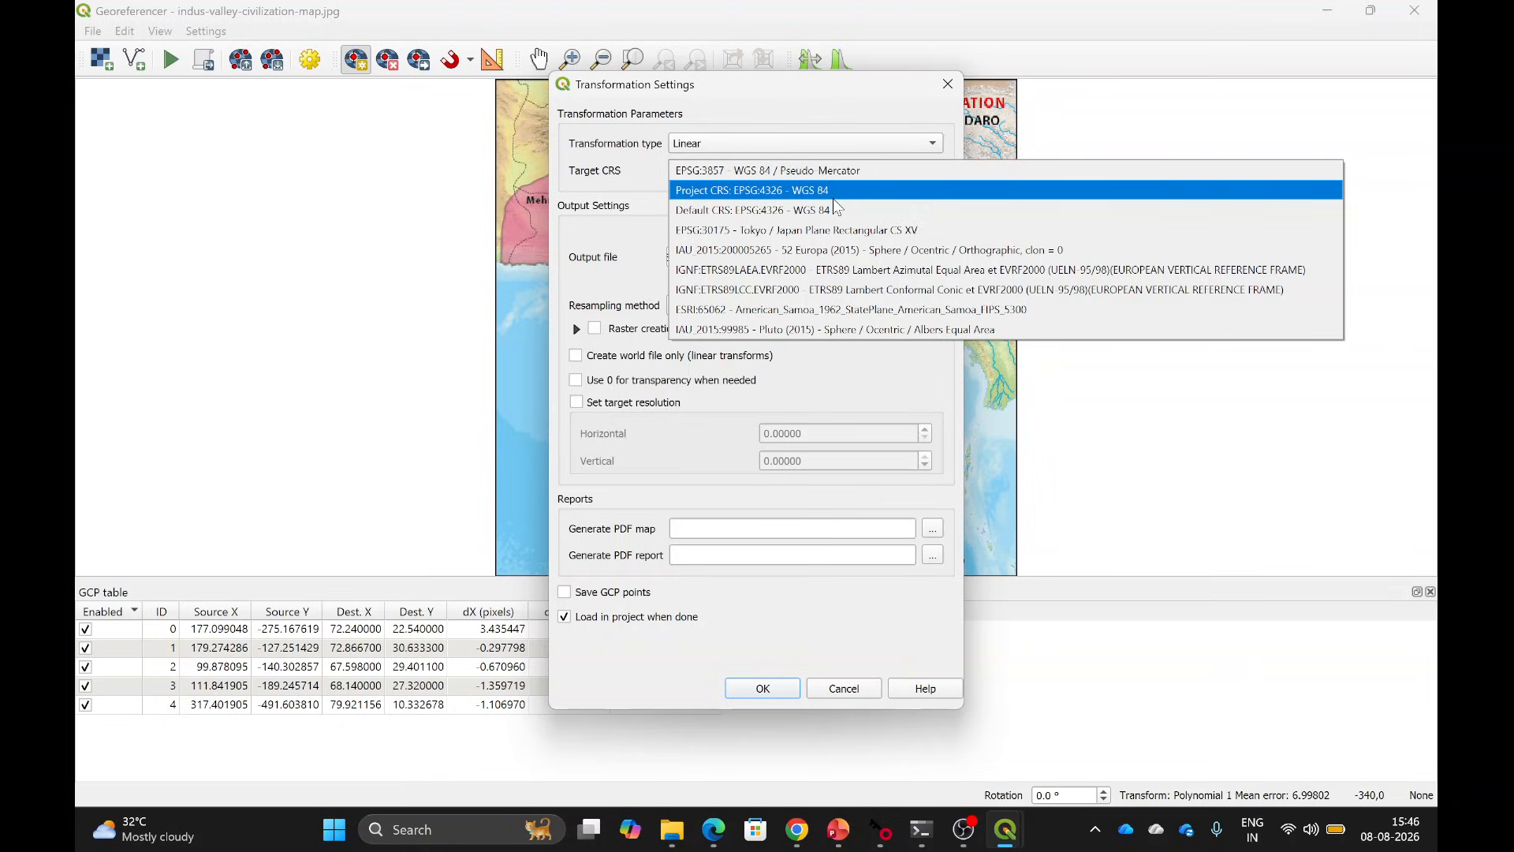
pyautogui.click(816, 213)
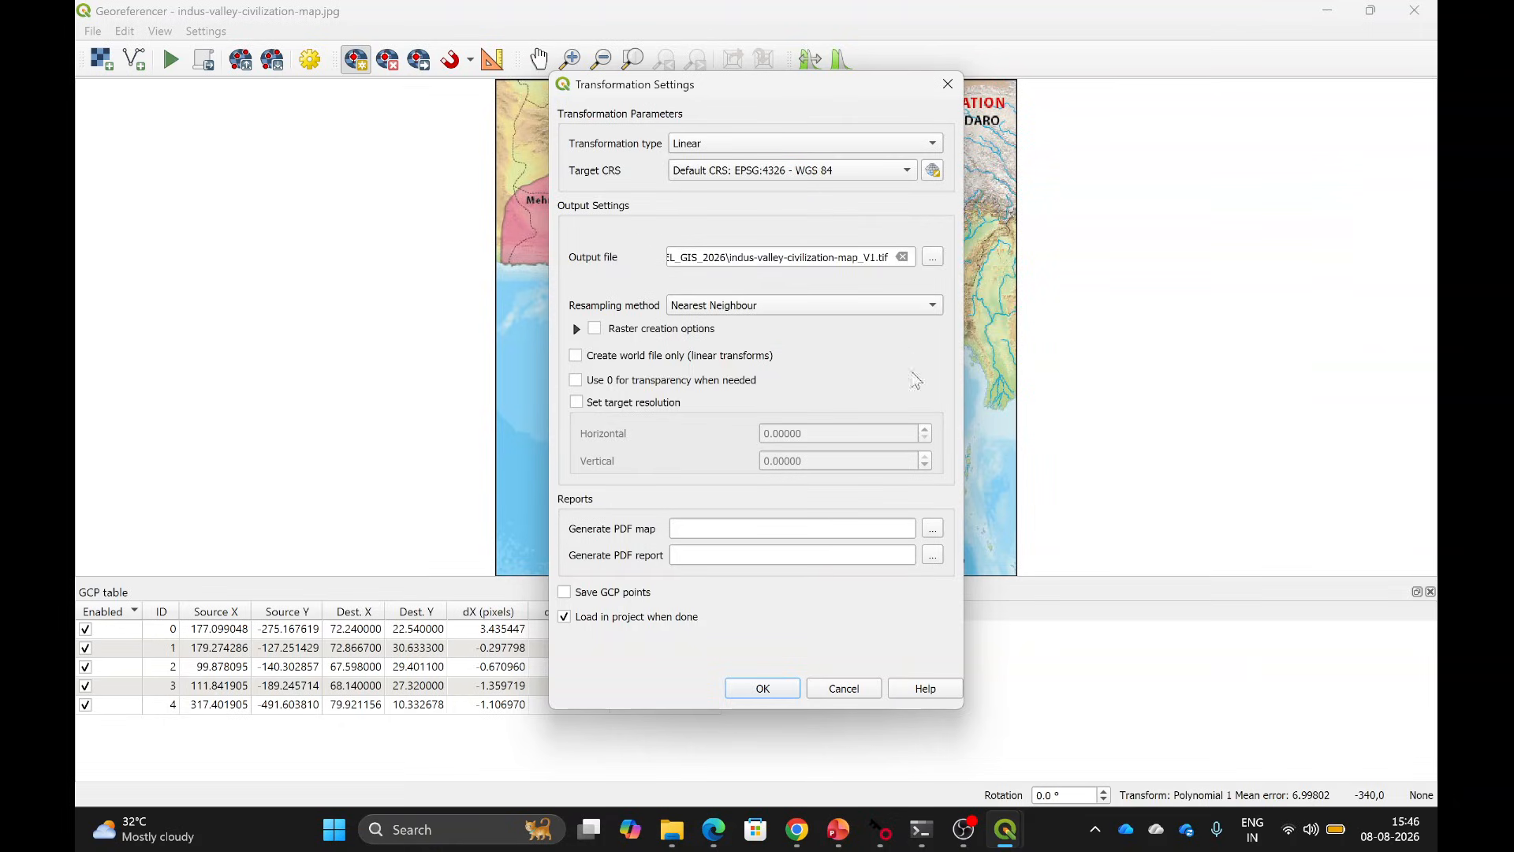
pyautogui.click(762, 688)
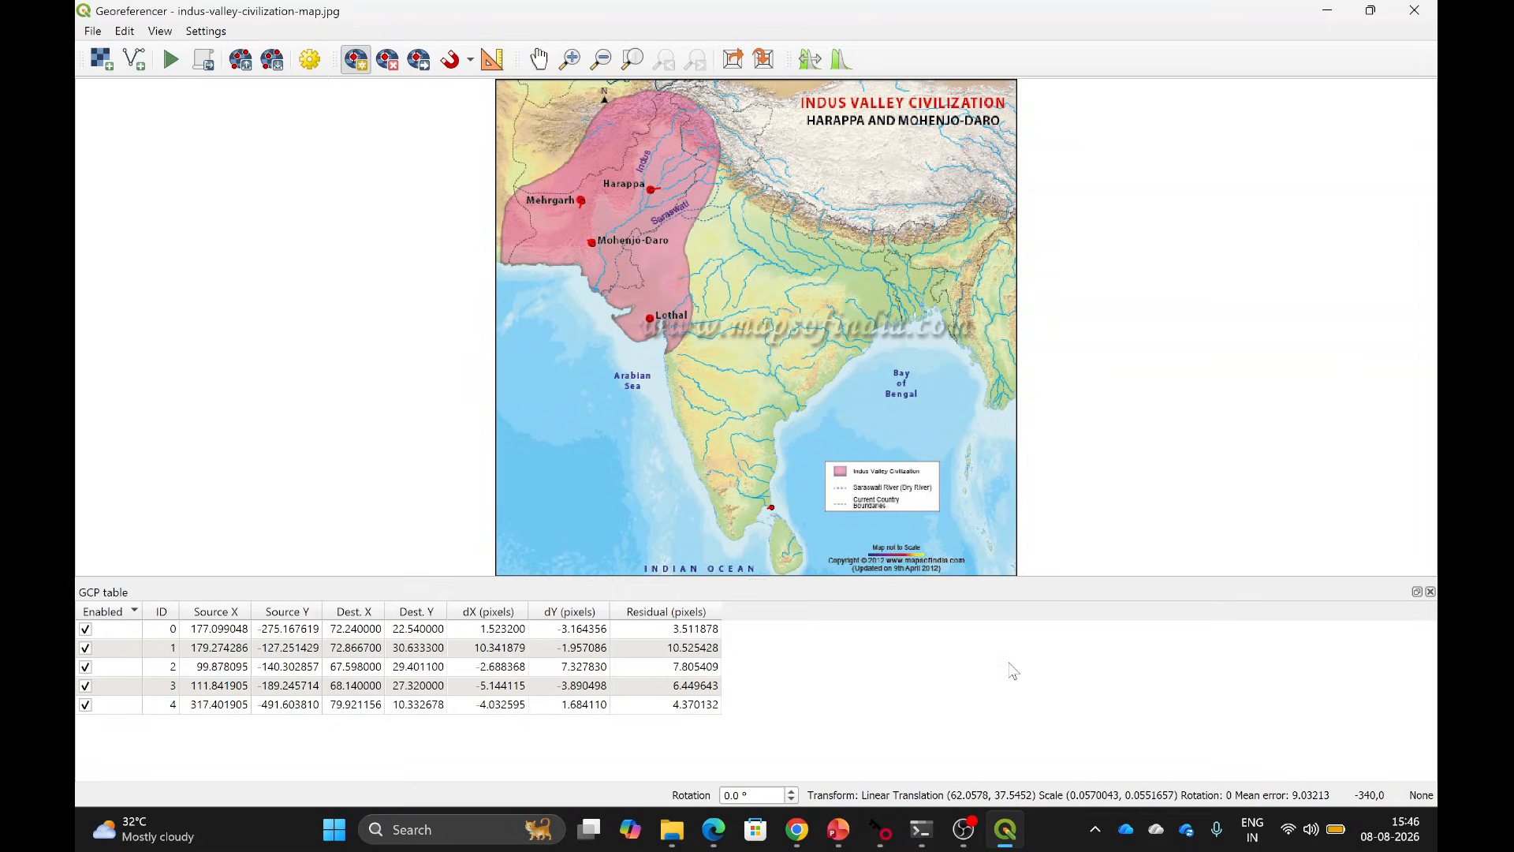
# - Look through the raster files in the NPTEL_GIS_2026 folder for the georeferenced output without adding anything
pyautogui.click(1330, 13)
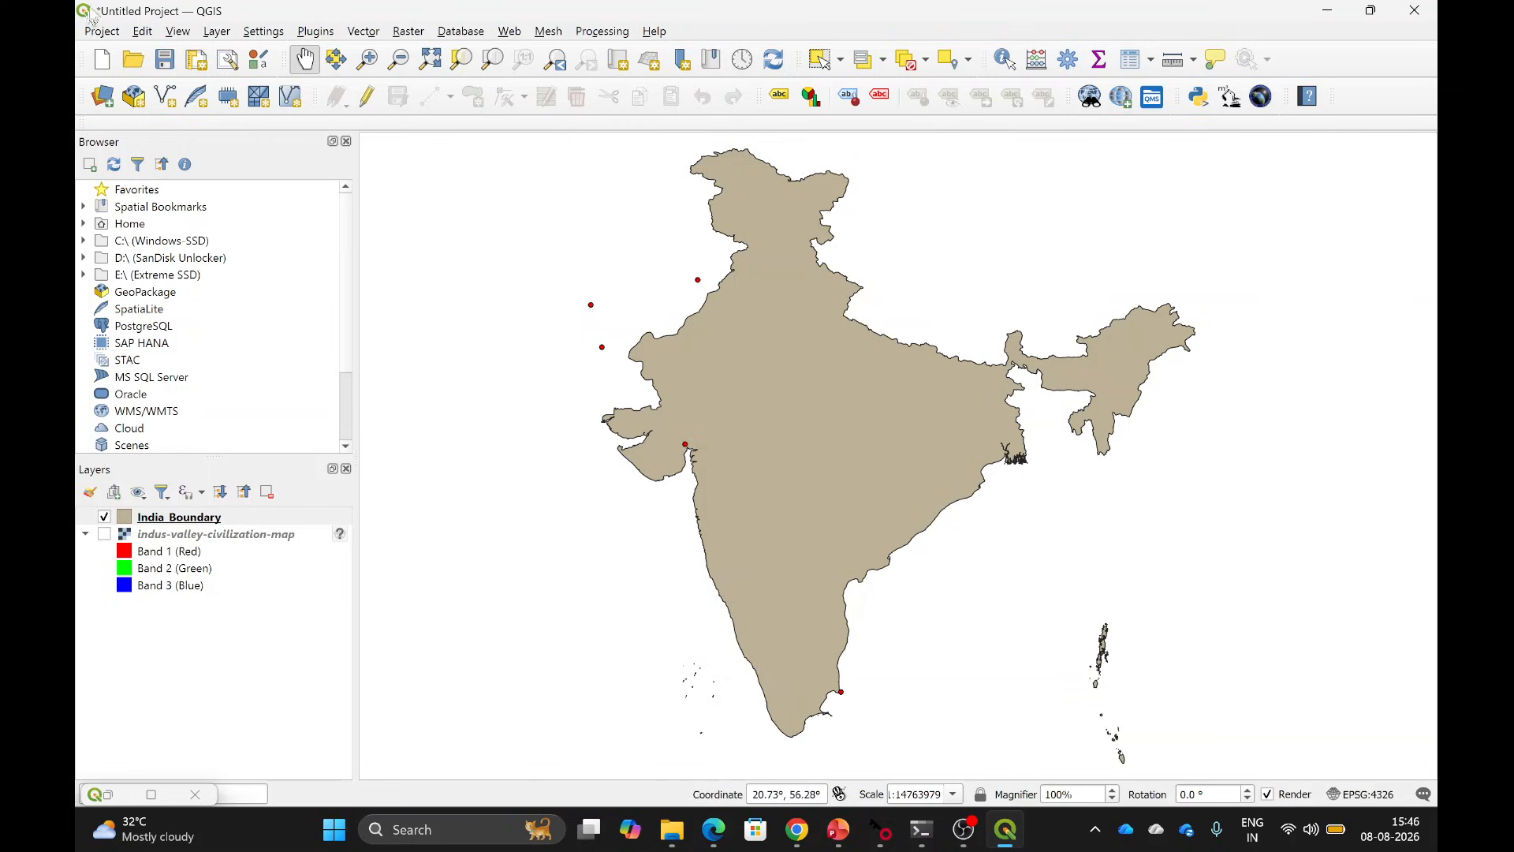
pyautogui.click(103, 98)
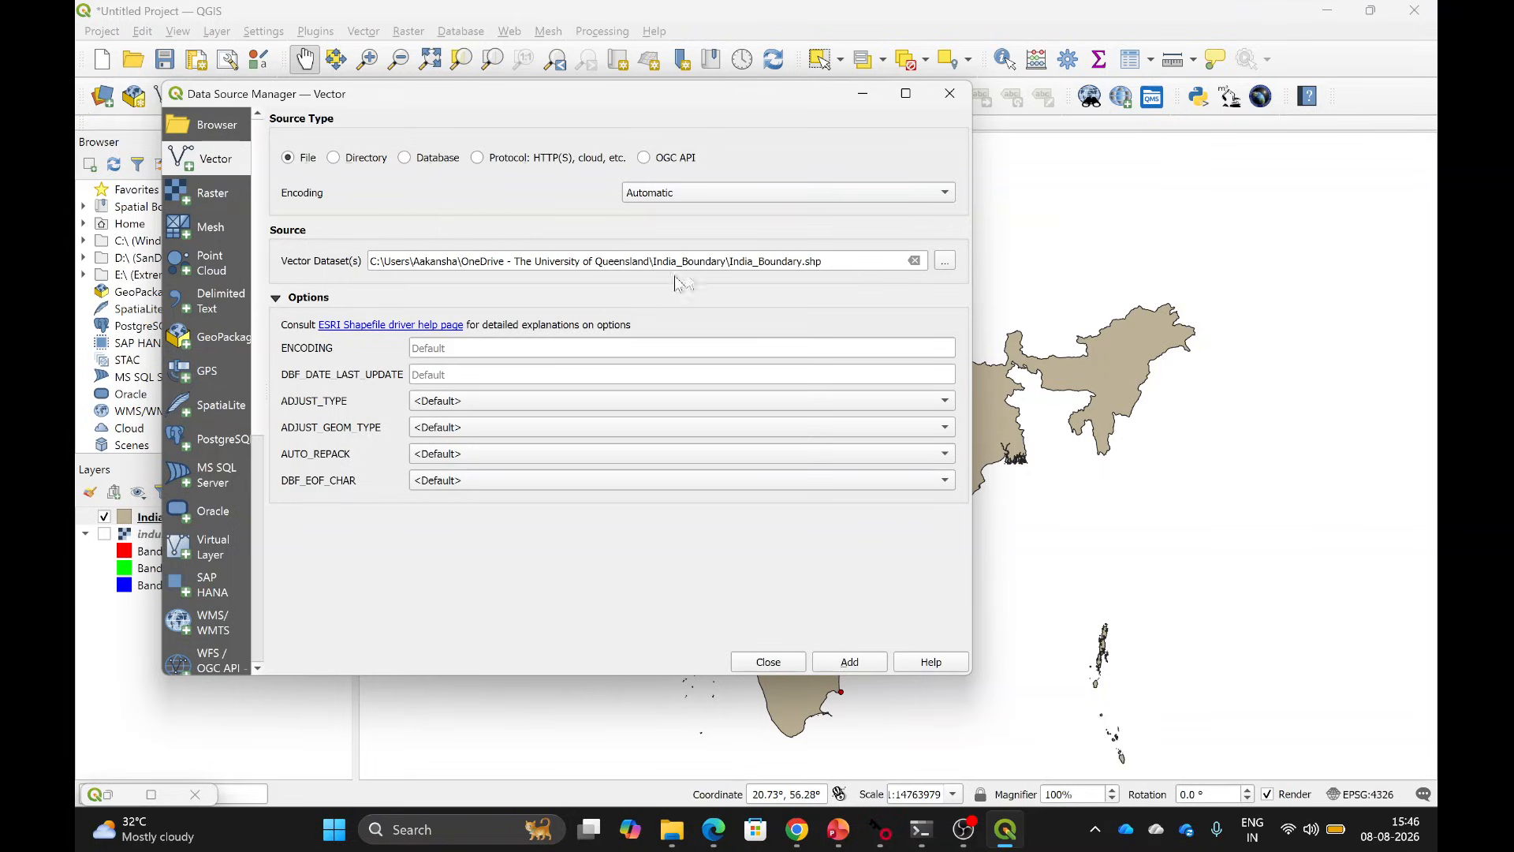
pyautogui.click(201, 193)
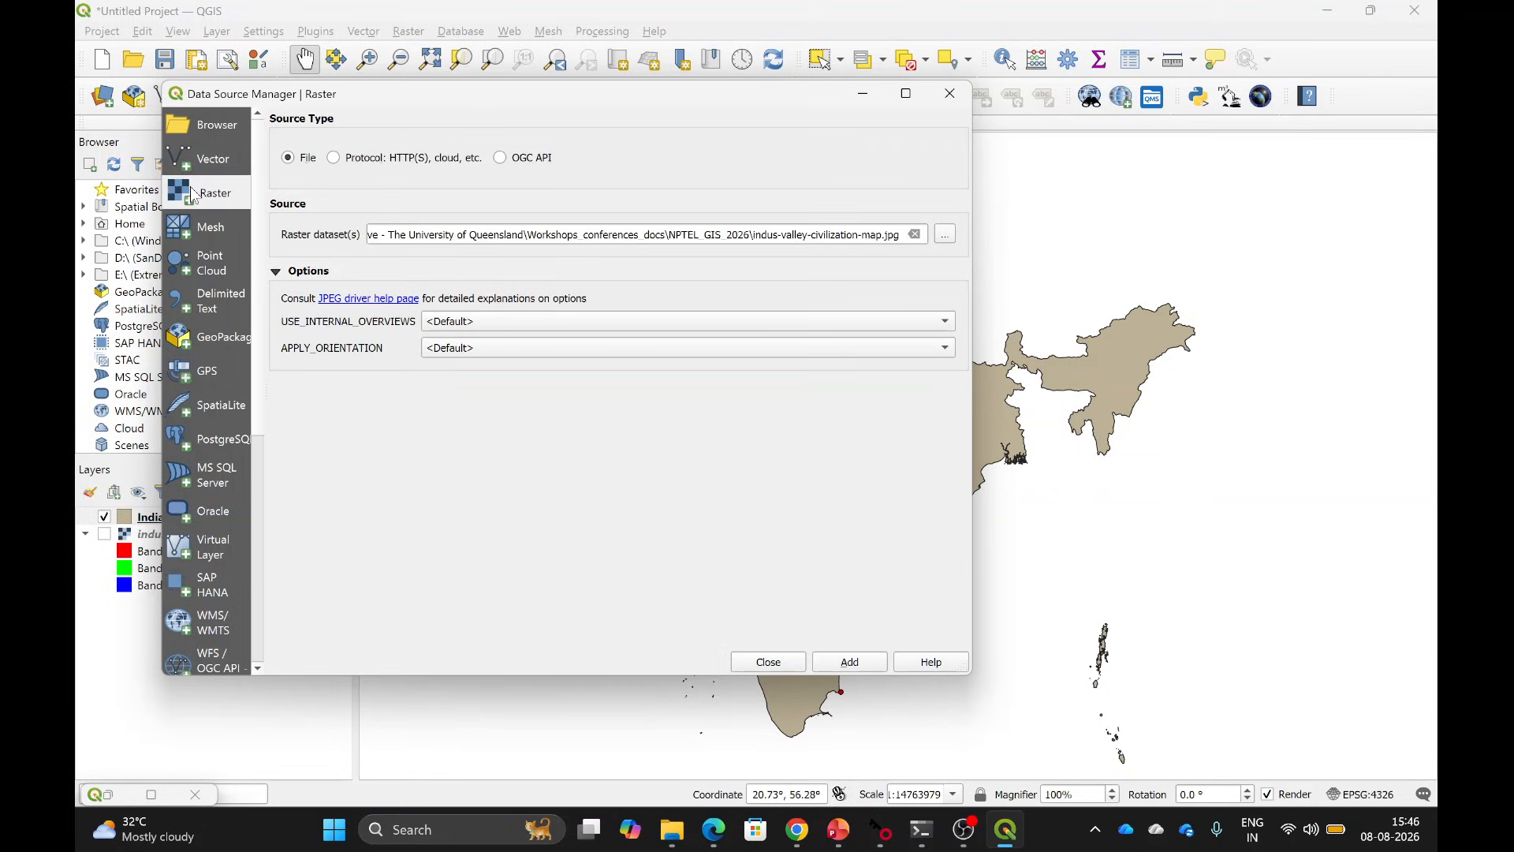
pyautogui.click(945, 235)
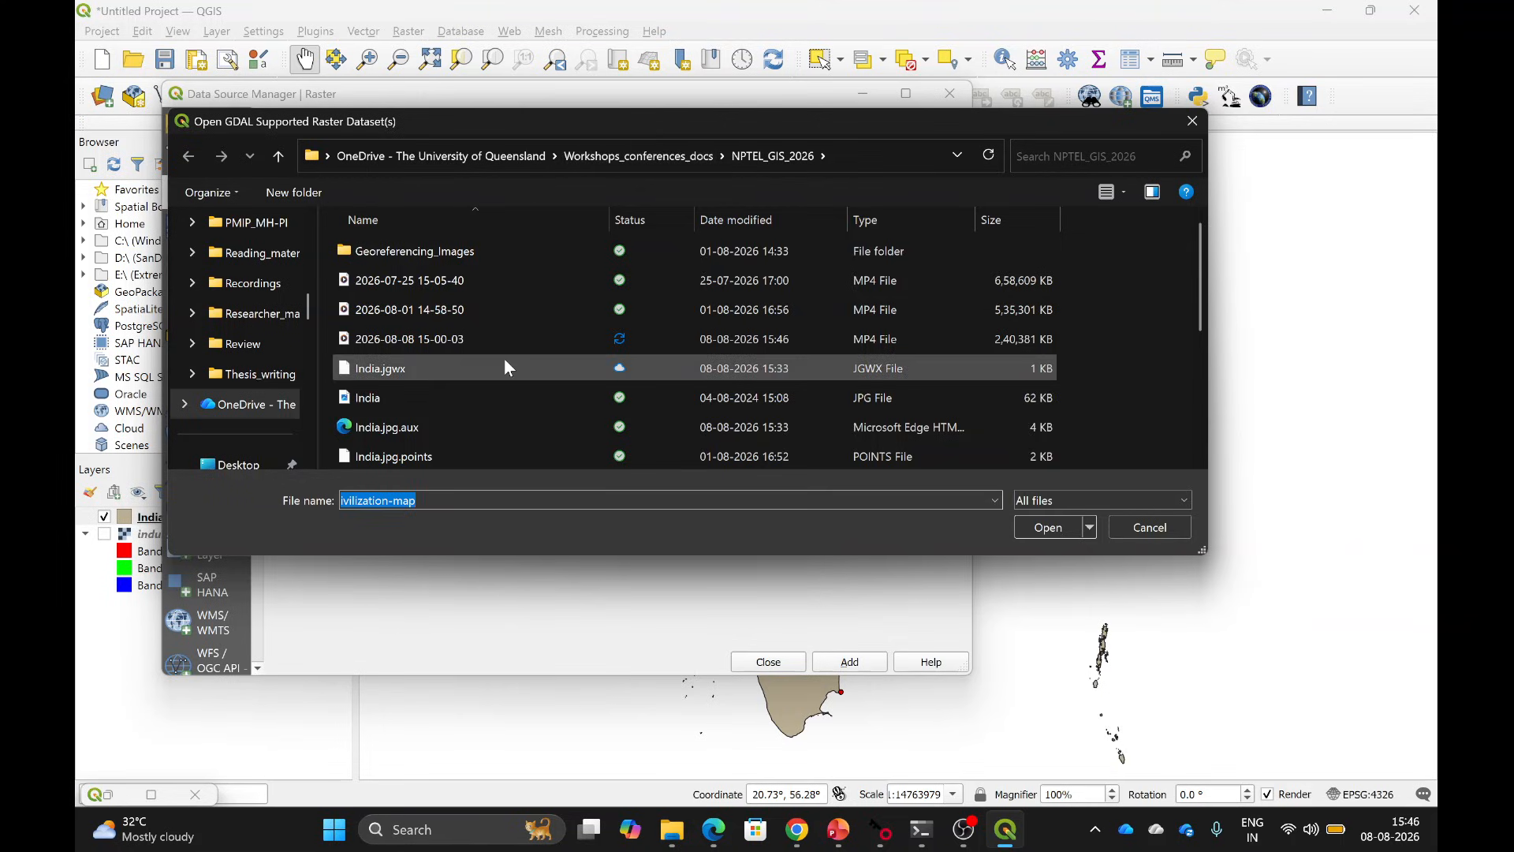
pyautogui.scroll(-2, 506, 363)
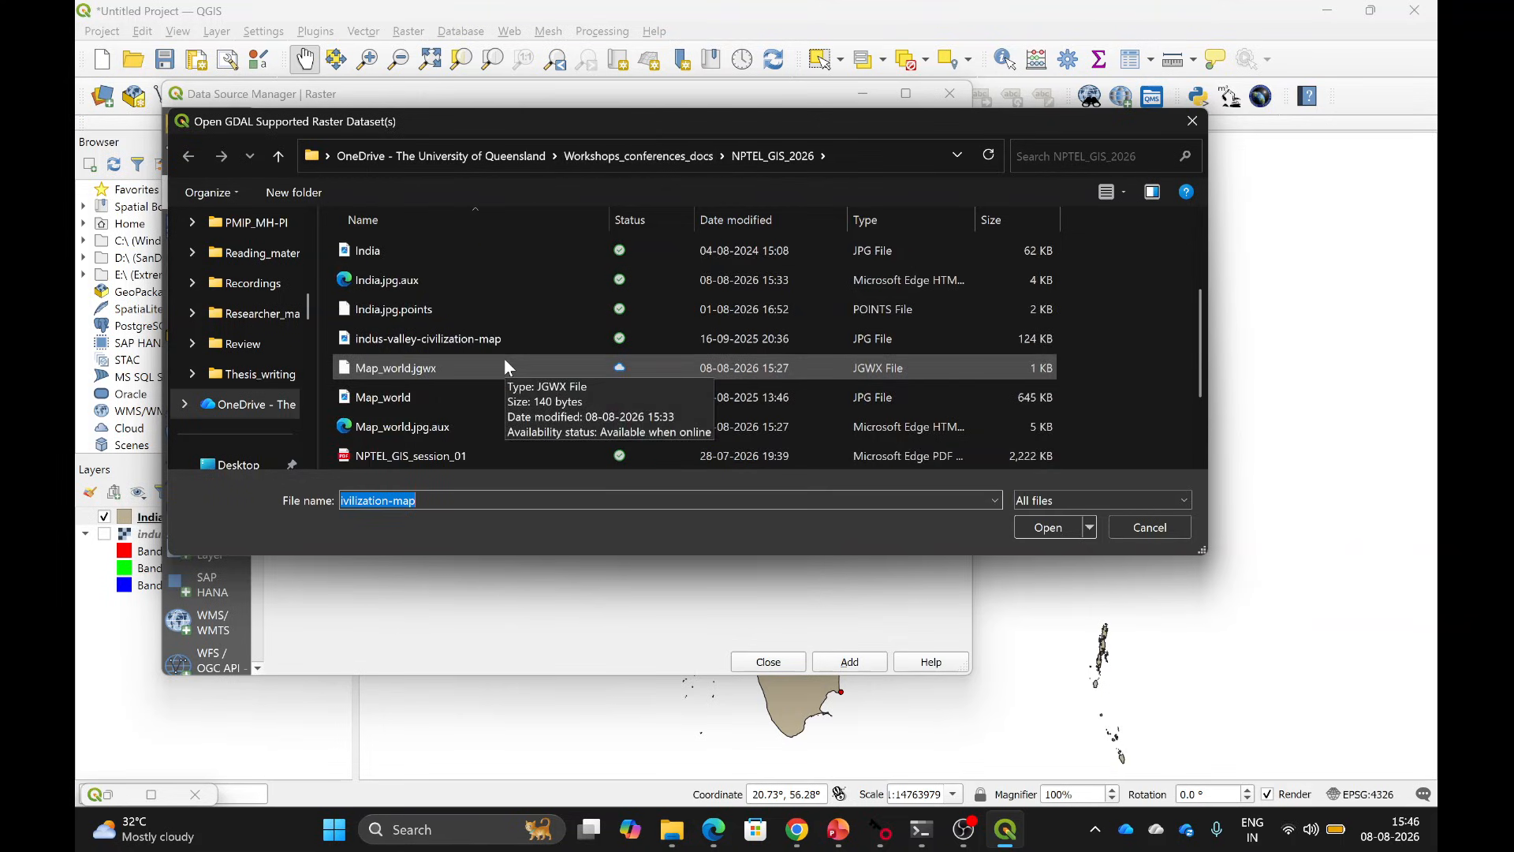
pyautogui.scroll(-1, 505, 365)
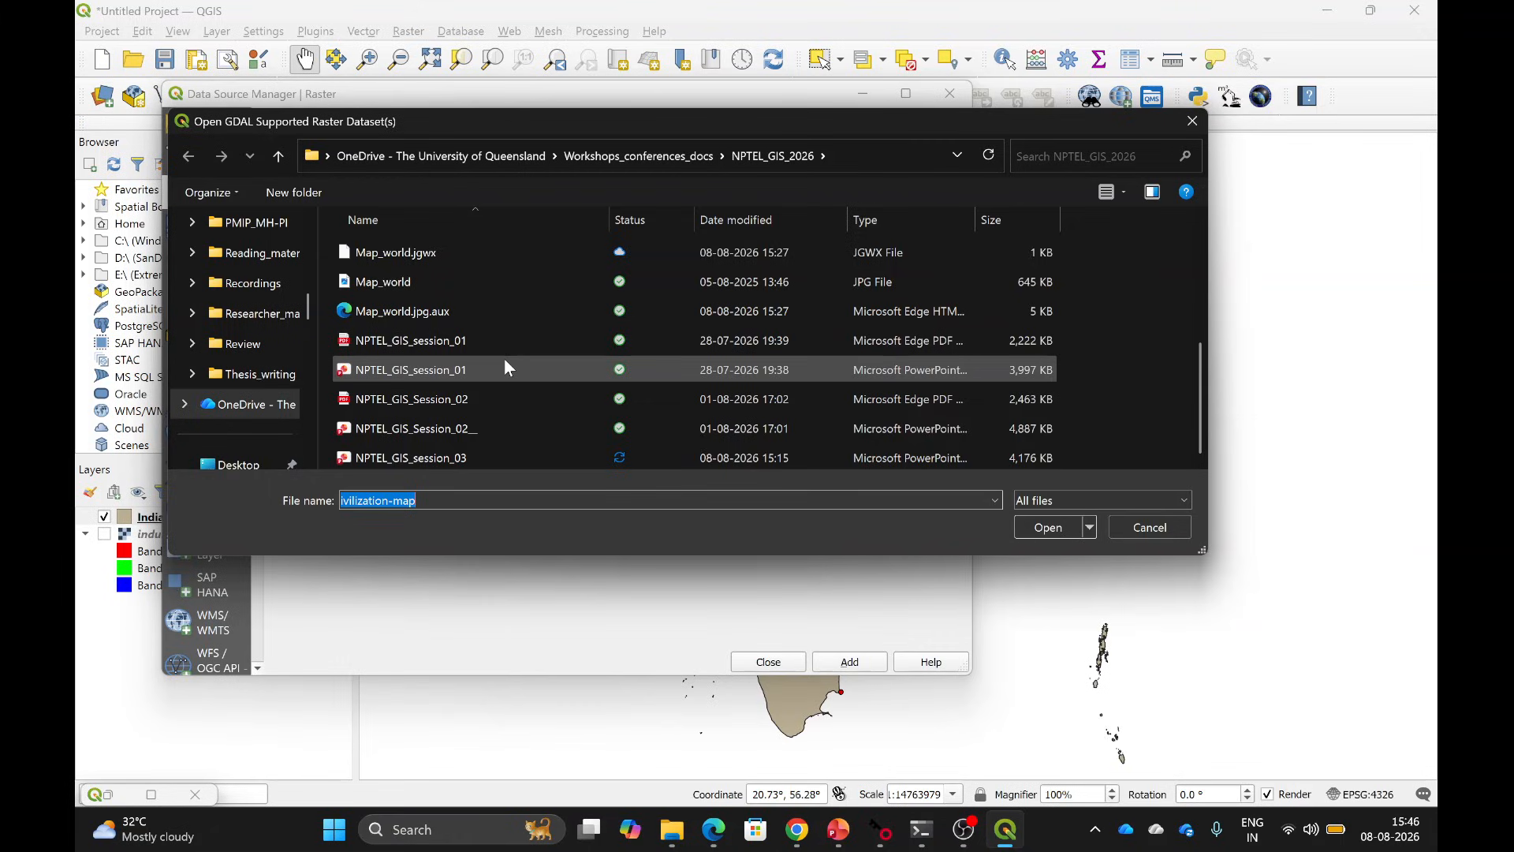
pyautogui.scroll(3, 504, 358)
pyautogui.scroll(-2, 504, 358)
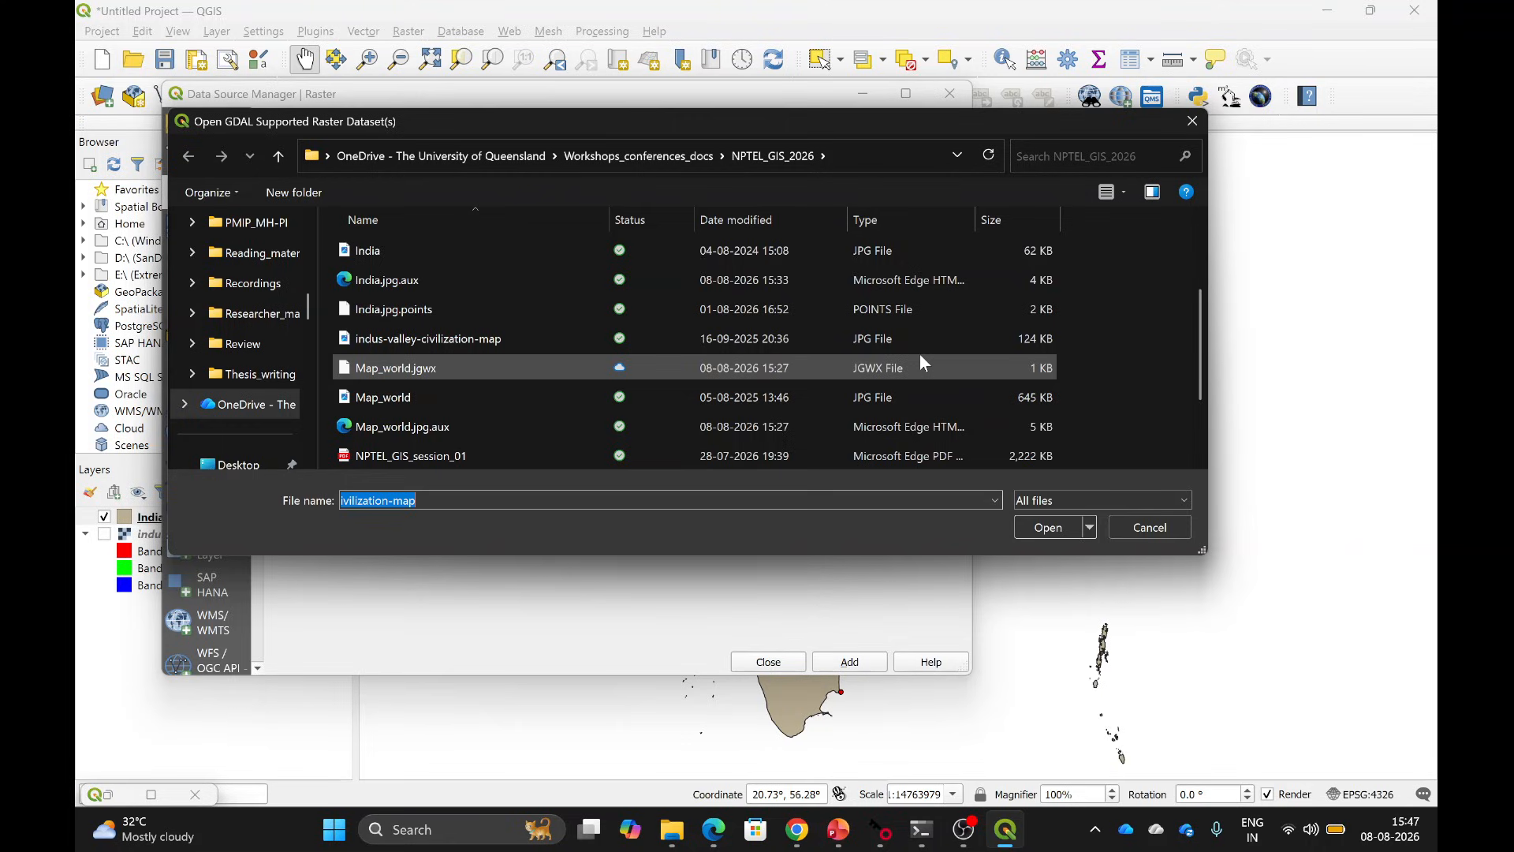
pyautogui.scroll(2, 920, 352)
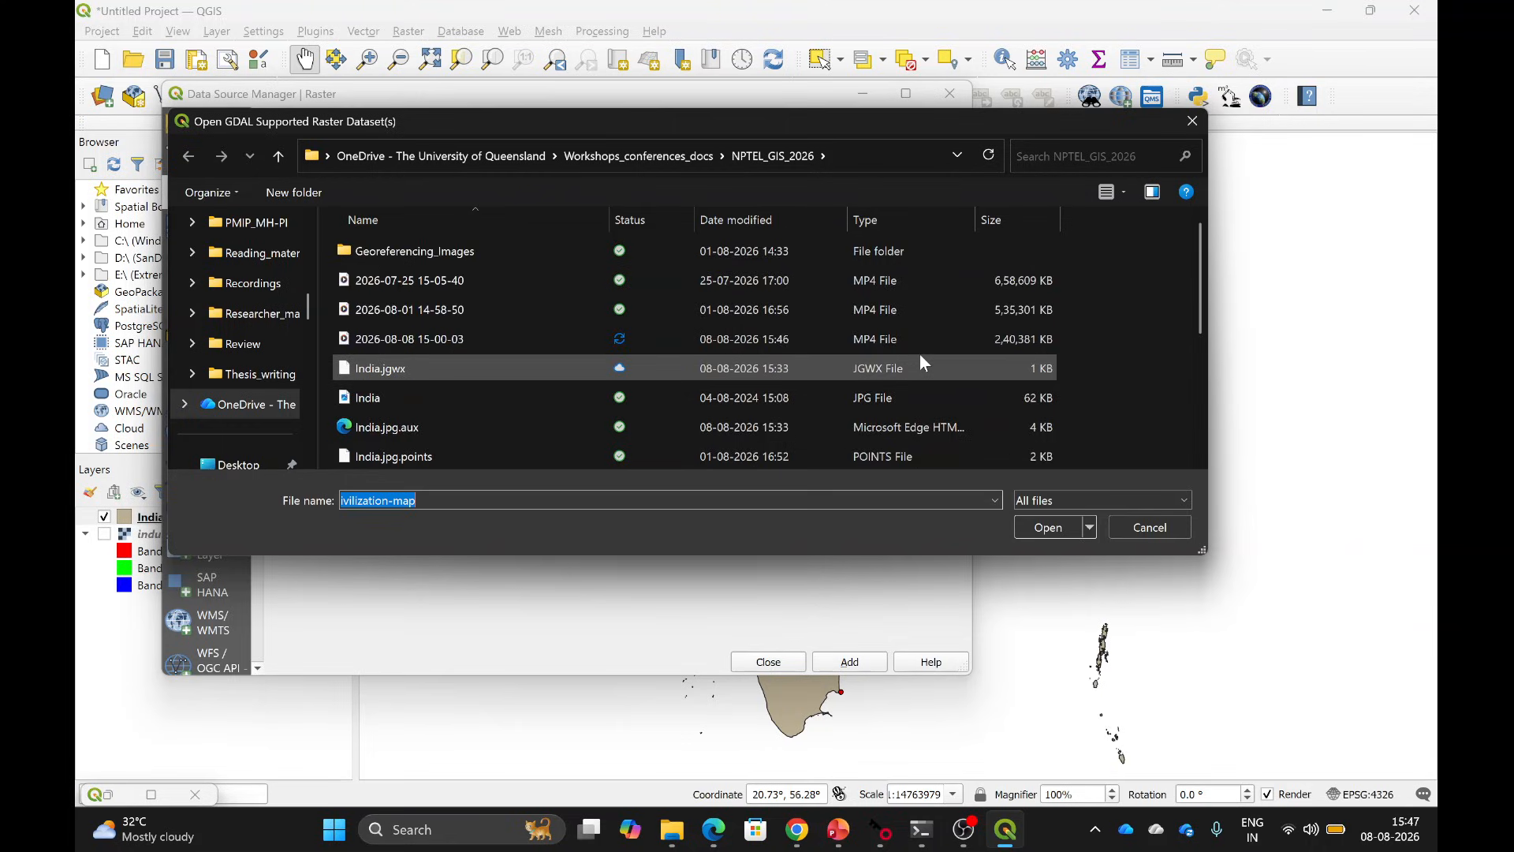
pyautogui.click(1193, 121)
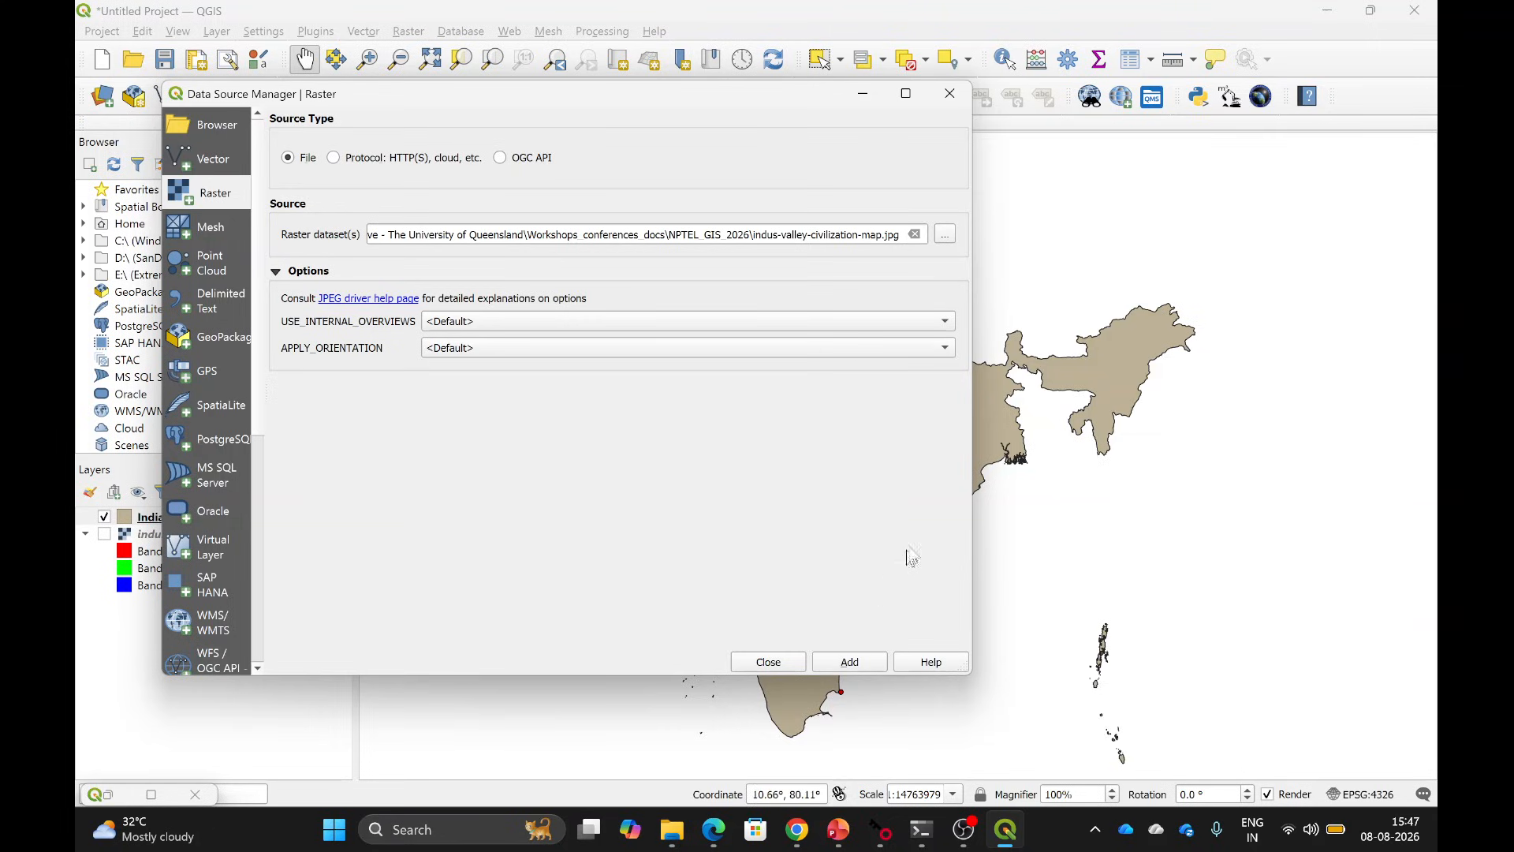
pyautogui.click(949, 93)
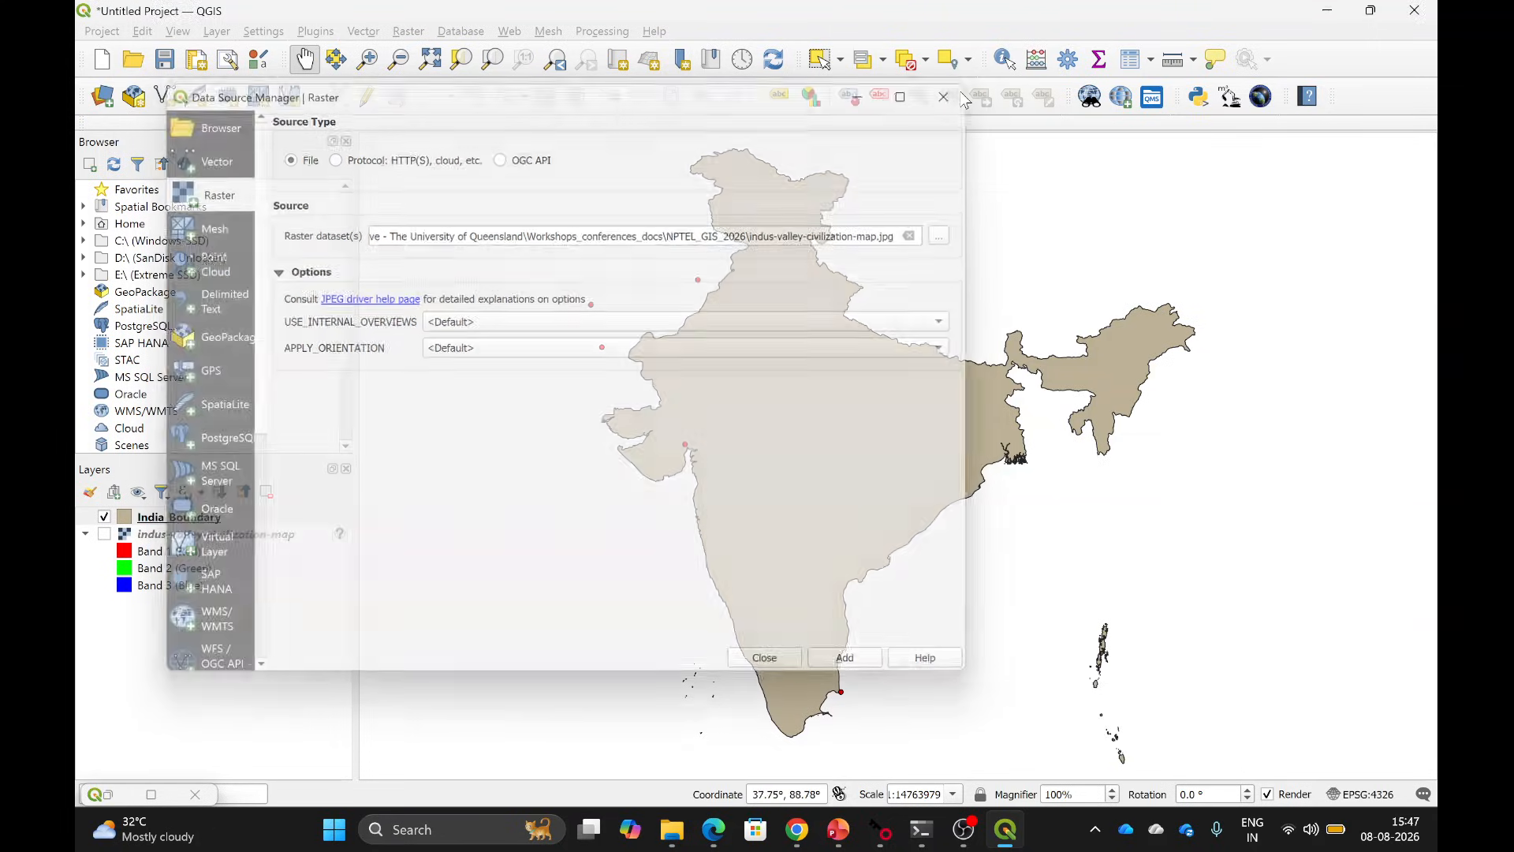
# - Return to the Georeferencer, run the georeferencing, and close it, discarding the GCP points
pyautogui.click(1000, 830)
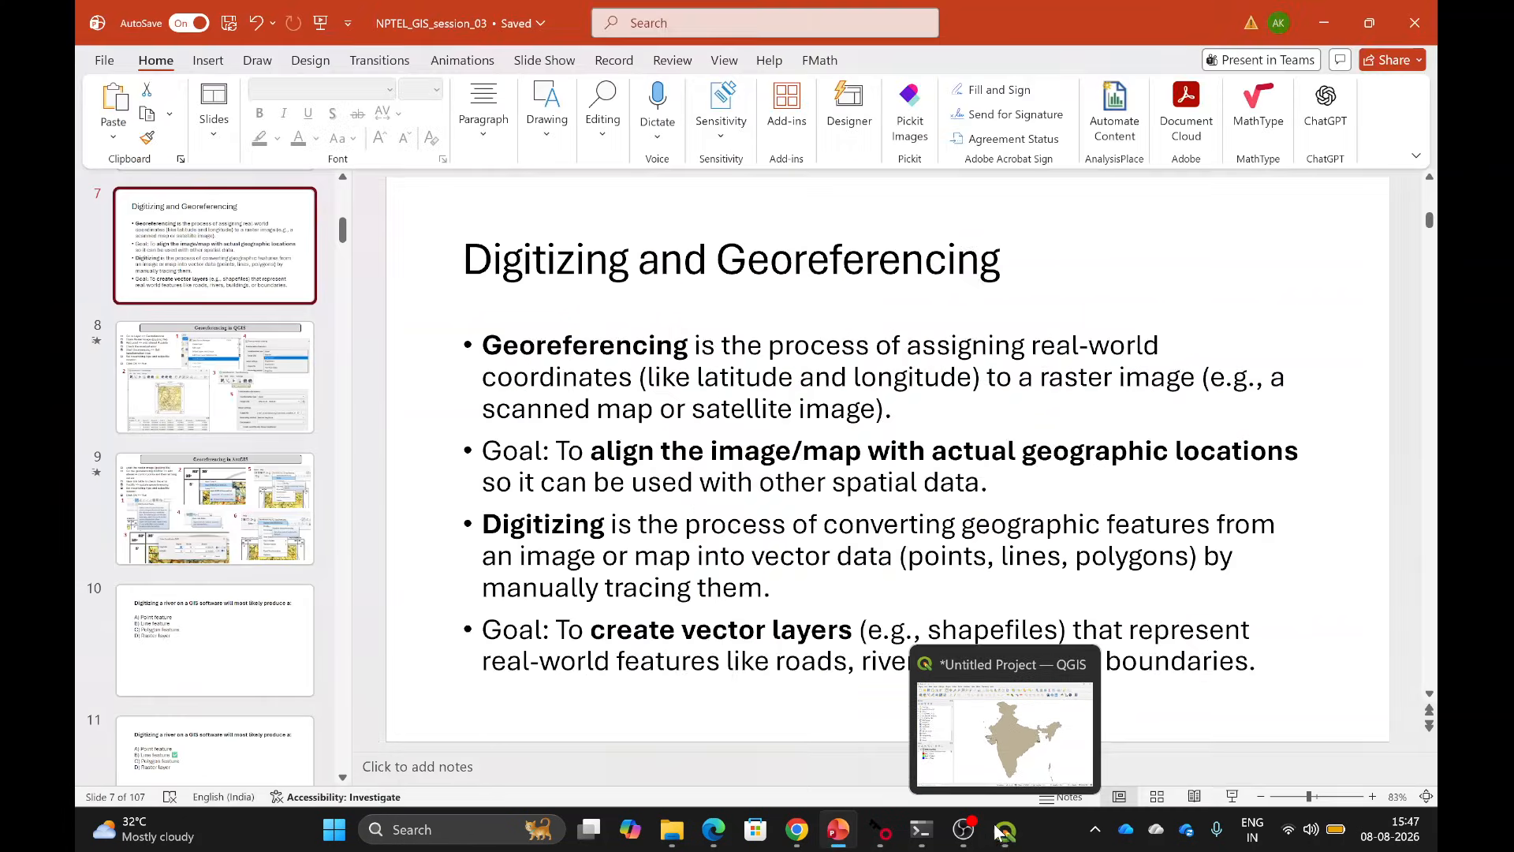
pyautogui.click(1000, 831)
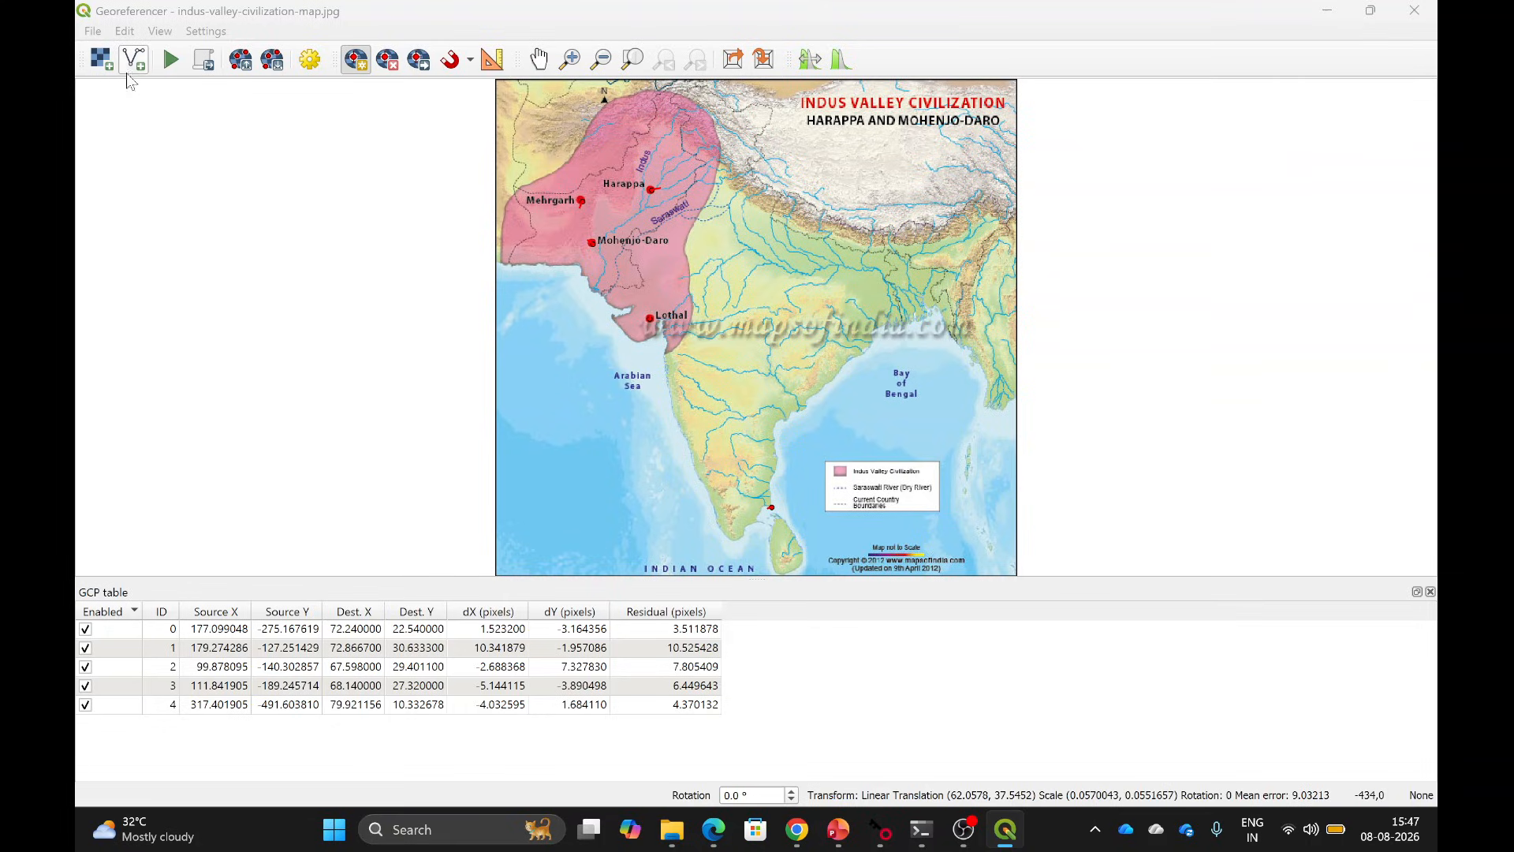
pyautogui.click(173, 63)
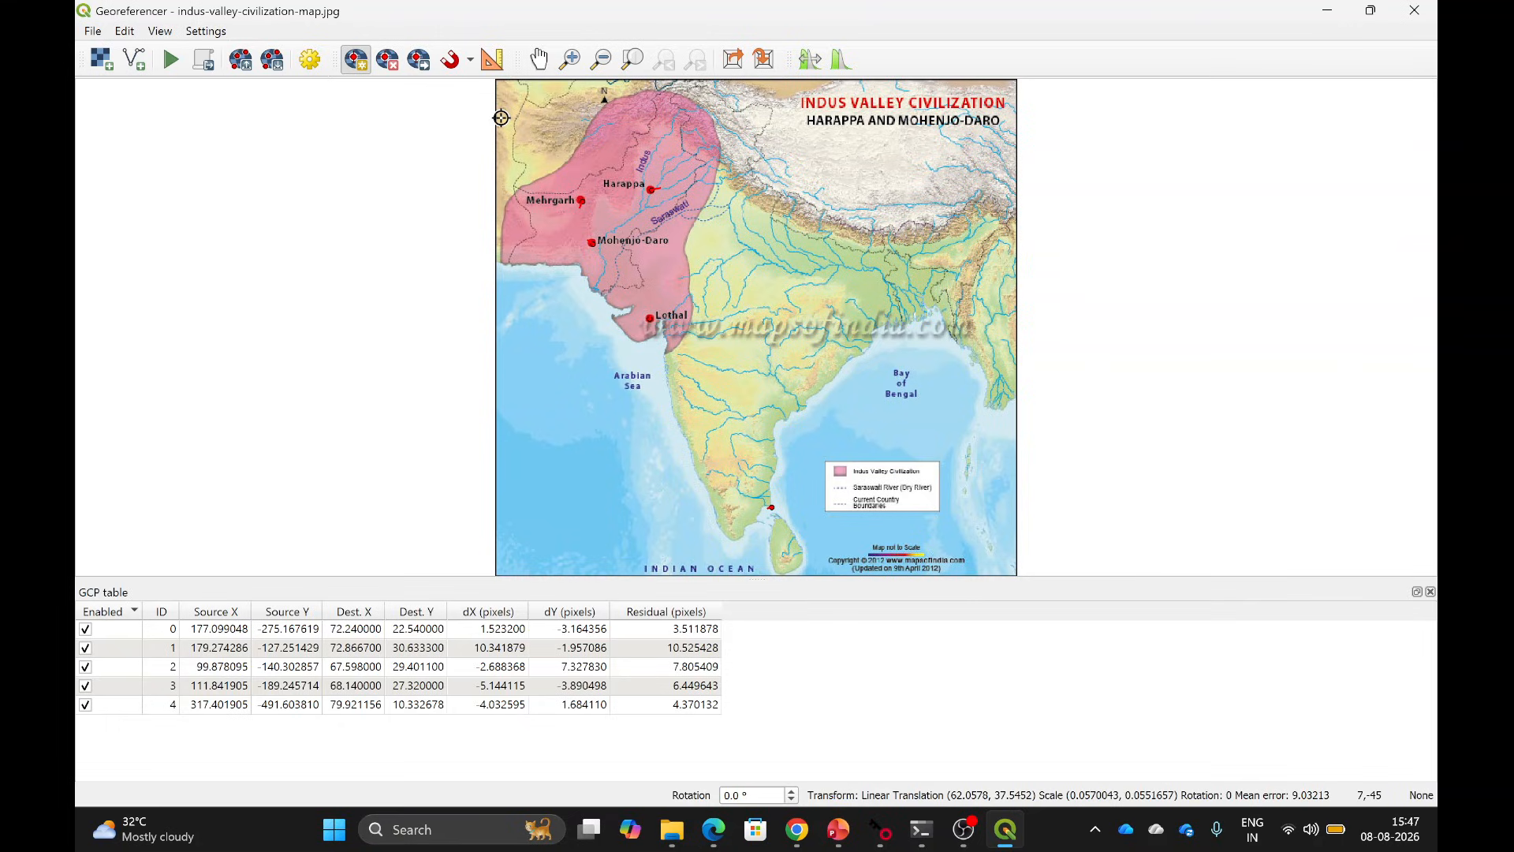
pyautogui.click(1415, 11)
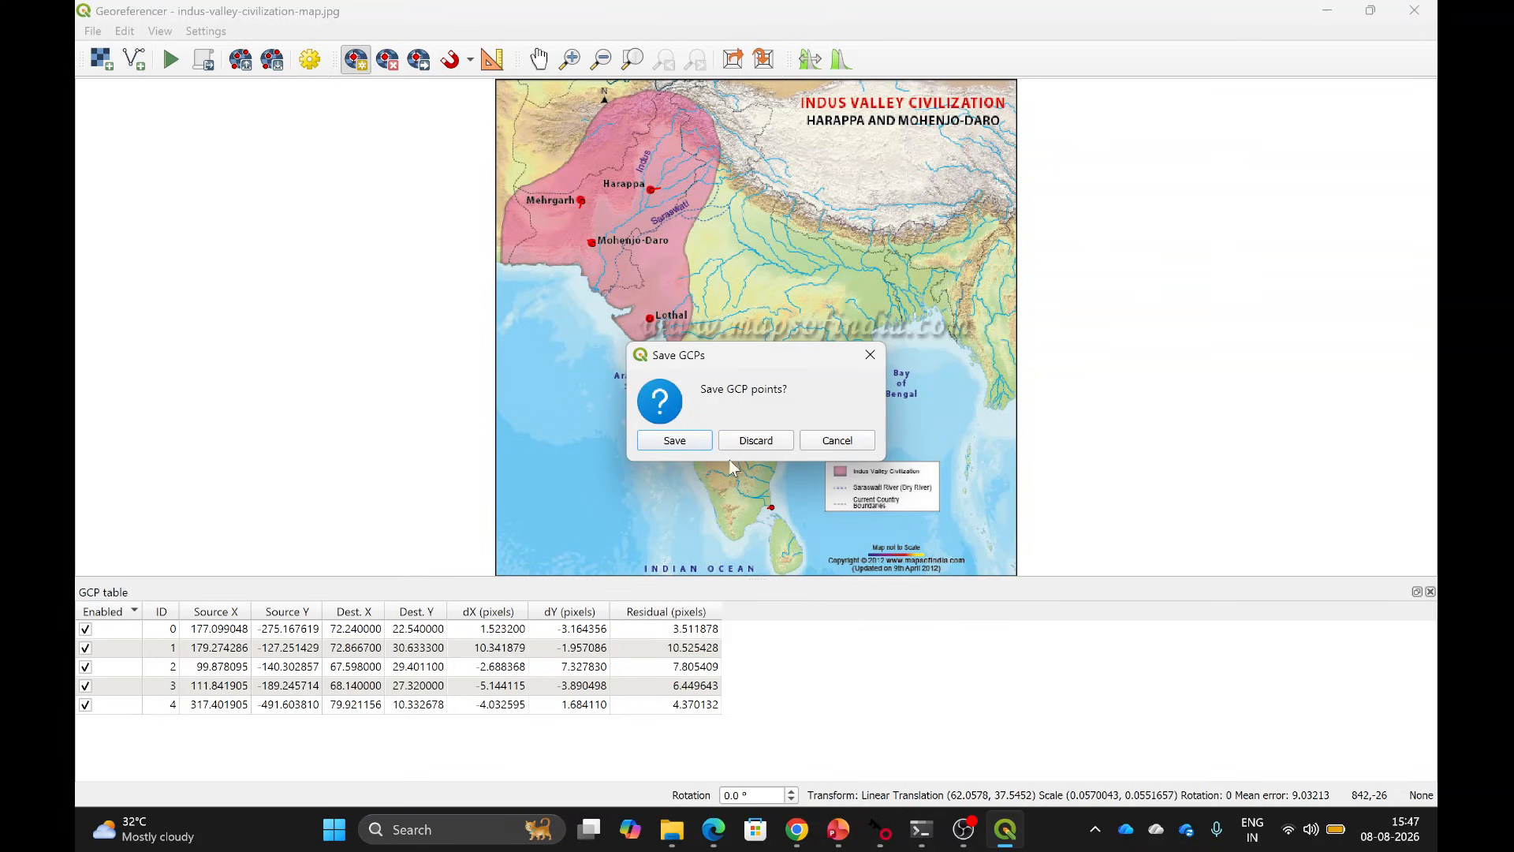
pyautogui.click(770, 444)
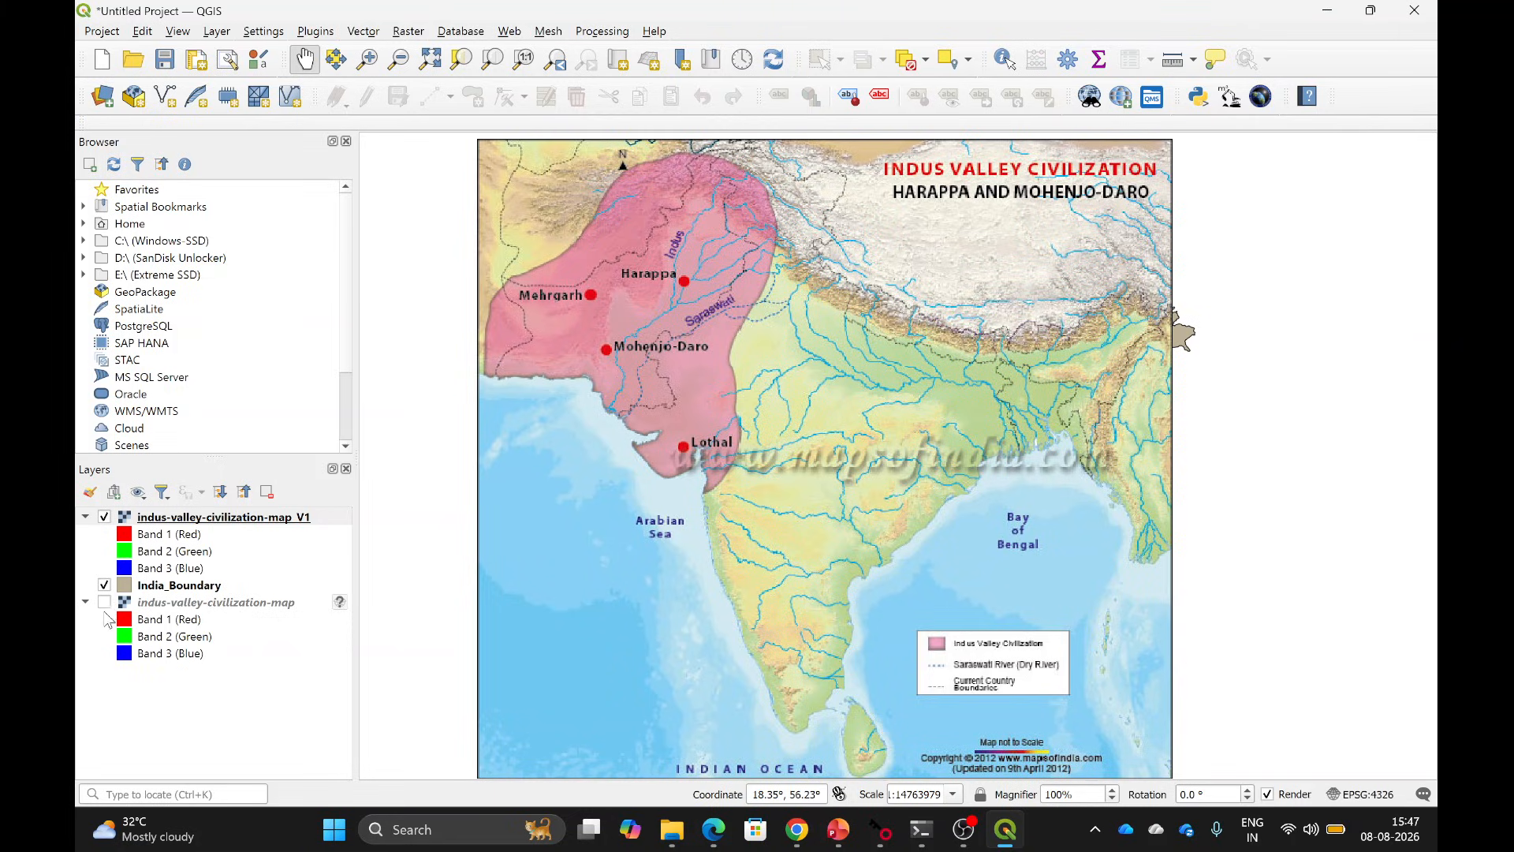
# - Move the indus-valley-civilization-map_V1 layer beneath India_Boundary and the original map, and hide India_Boundary
pyautogui.moveTo(116, 593)
pyautogui.mouseDown()
pyautogui.moveTo(108, 509)
pyautogui.moveTo(119, 615)
pyautogui.mouseUp()
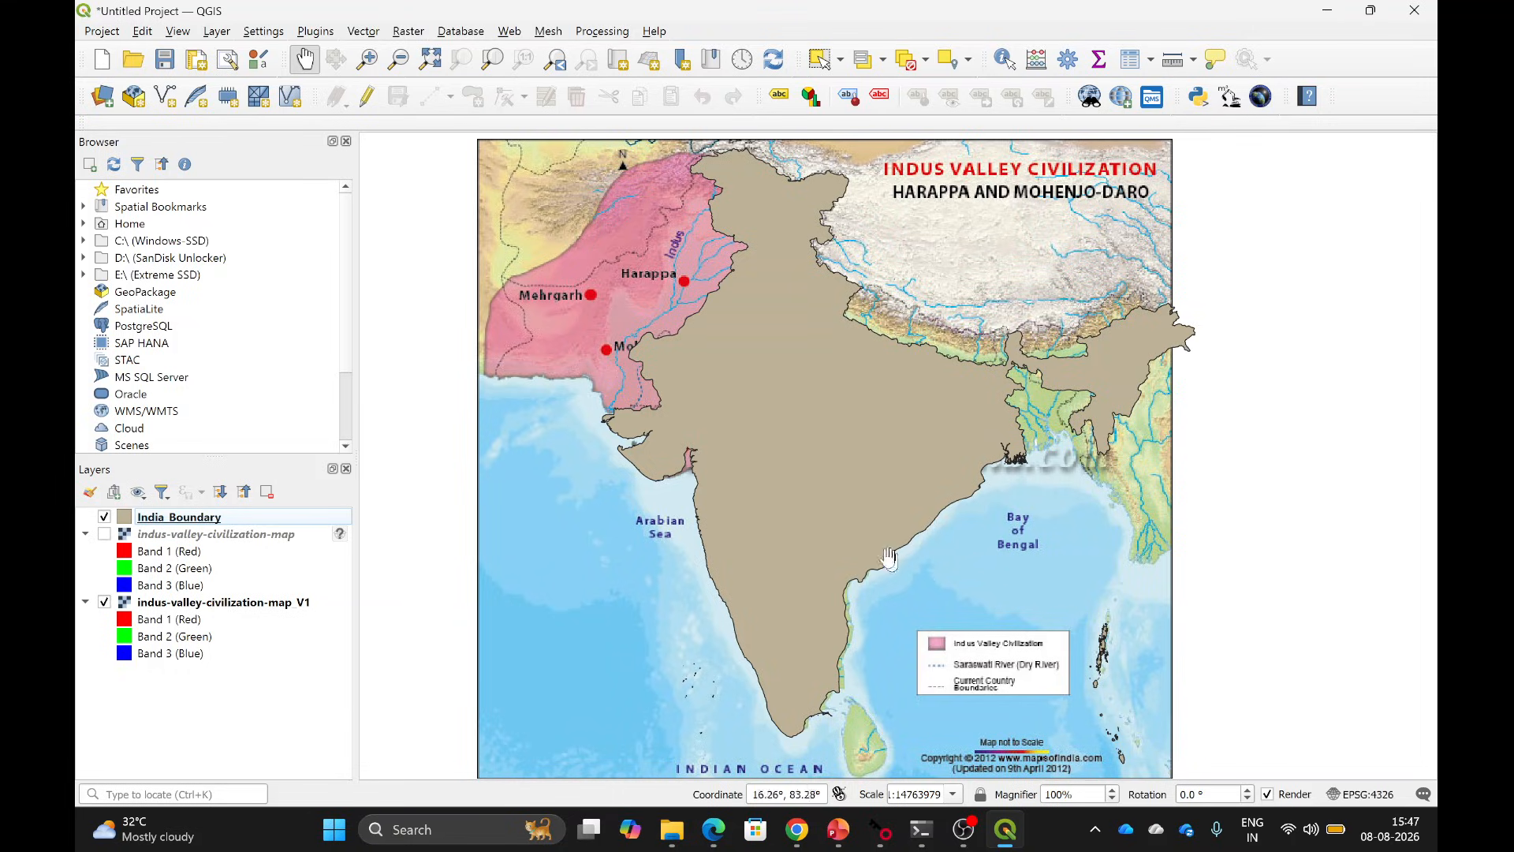
pyautogui.rightClick(127, 523)
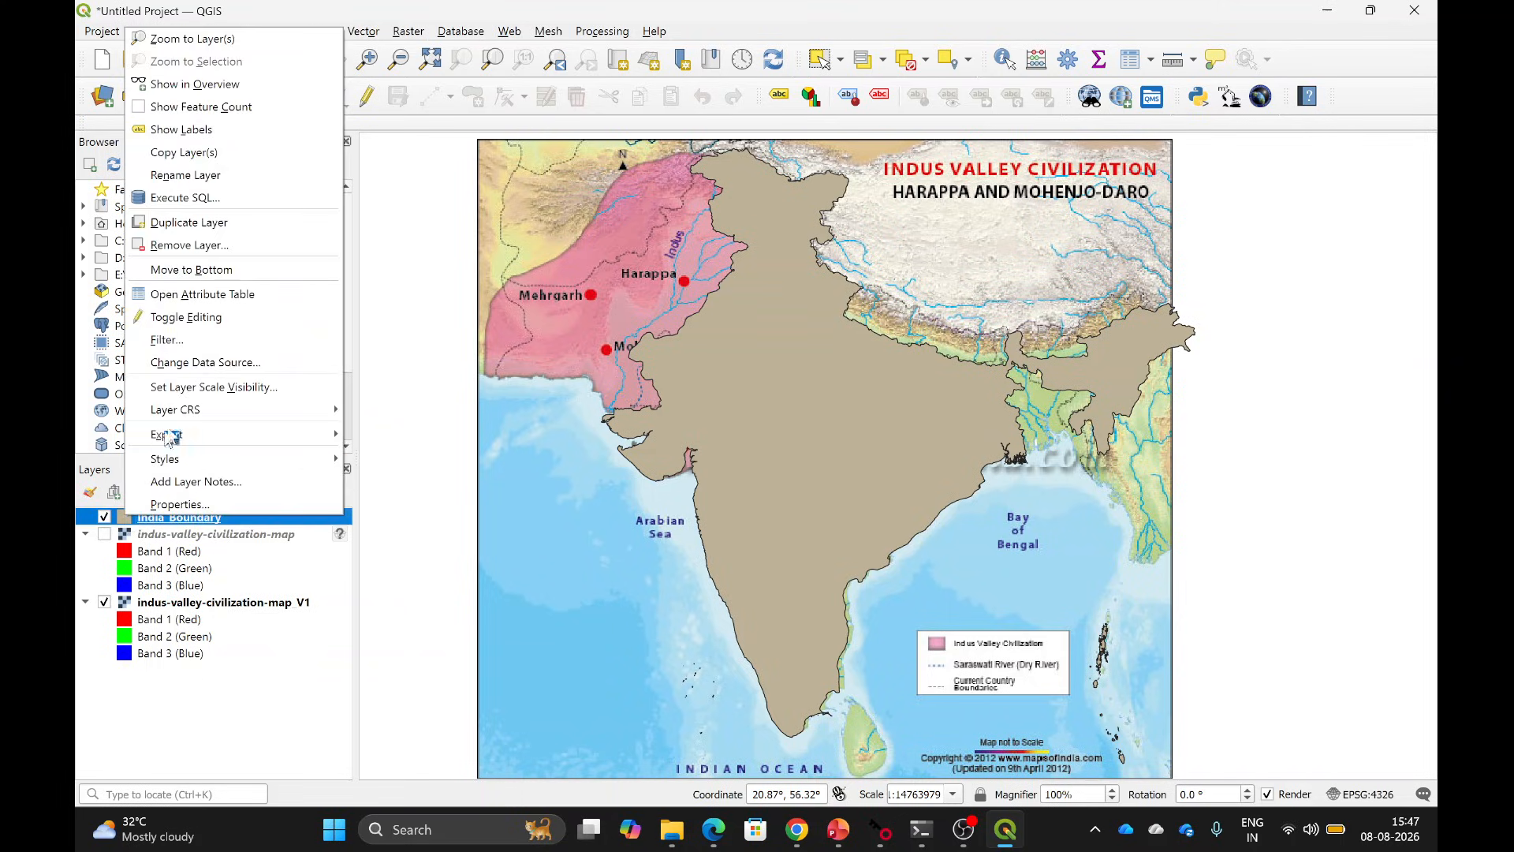
pyautogui.click(104, 517)
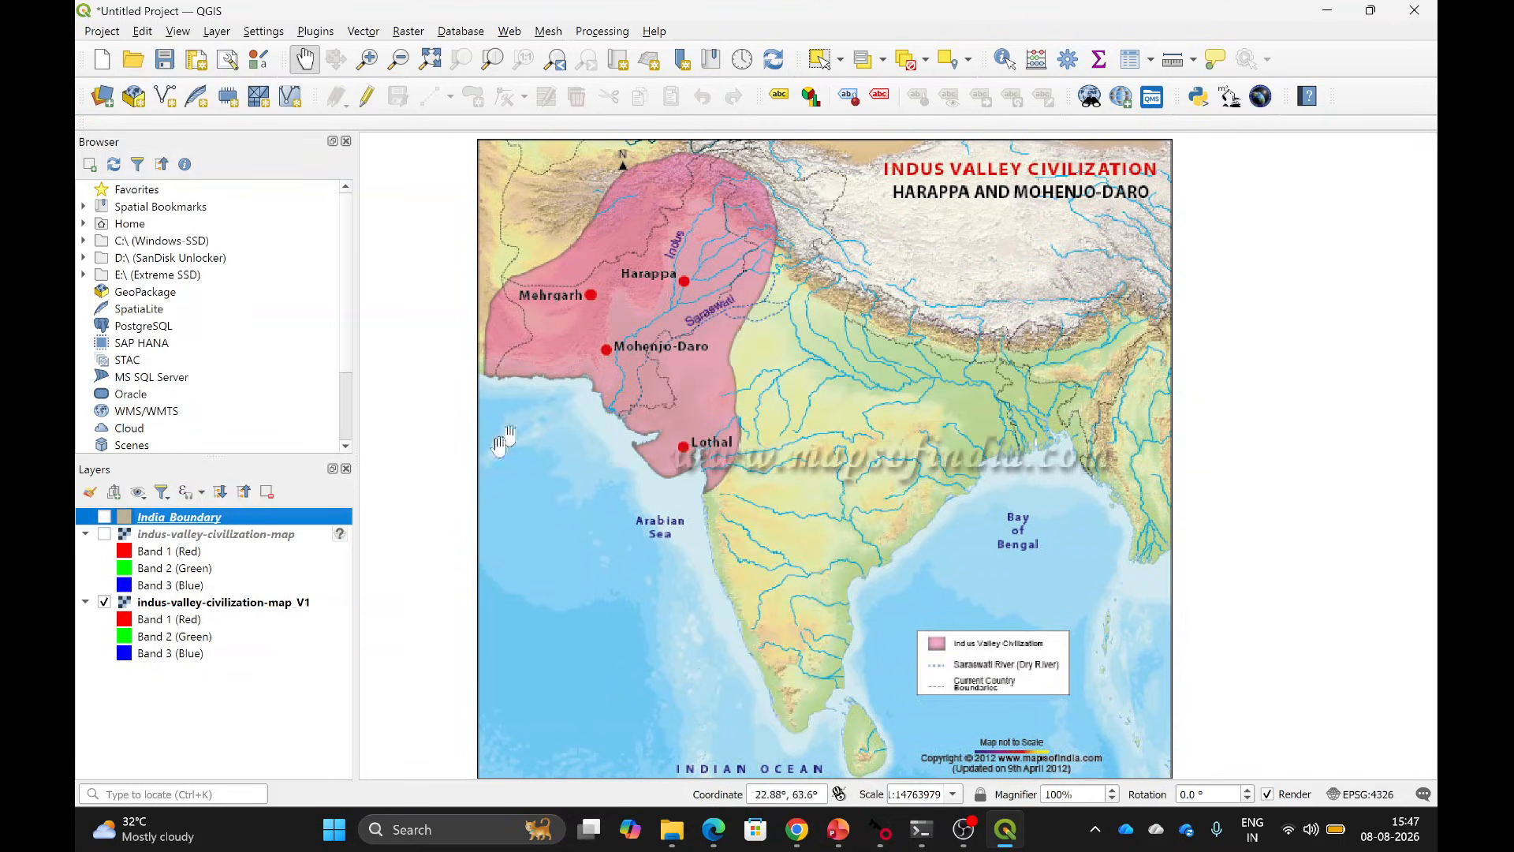
# - Remove the original ungeoreferenced indus-valley-civilization-map layer from the project
pyautogui.click(233, 536)
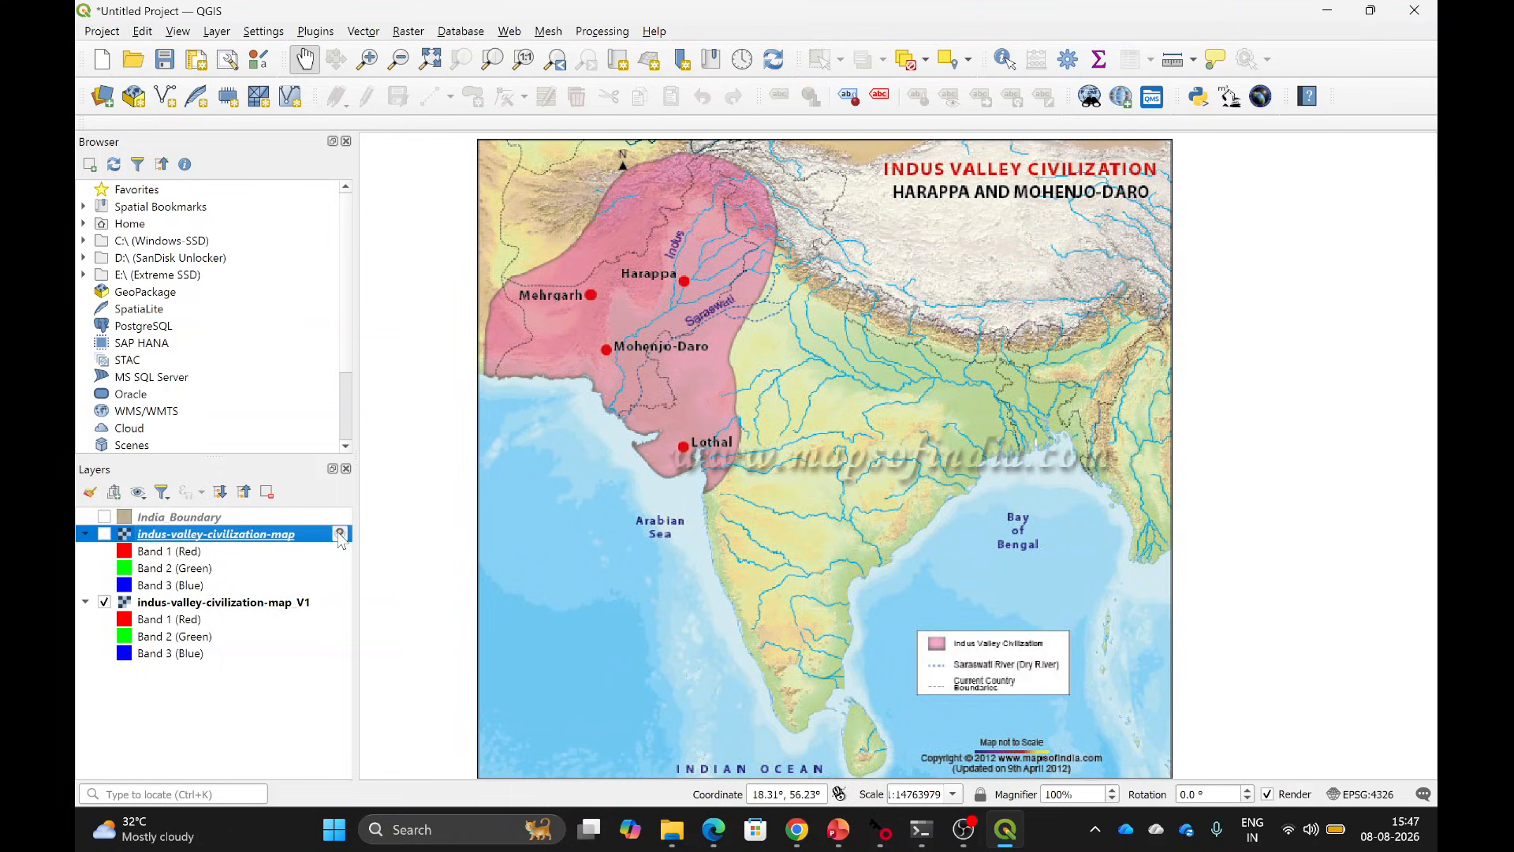
pyautogui.moveTo(341, 537)
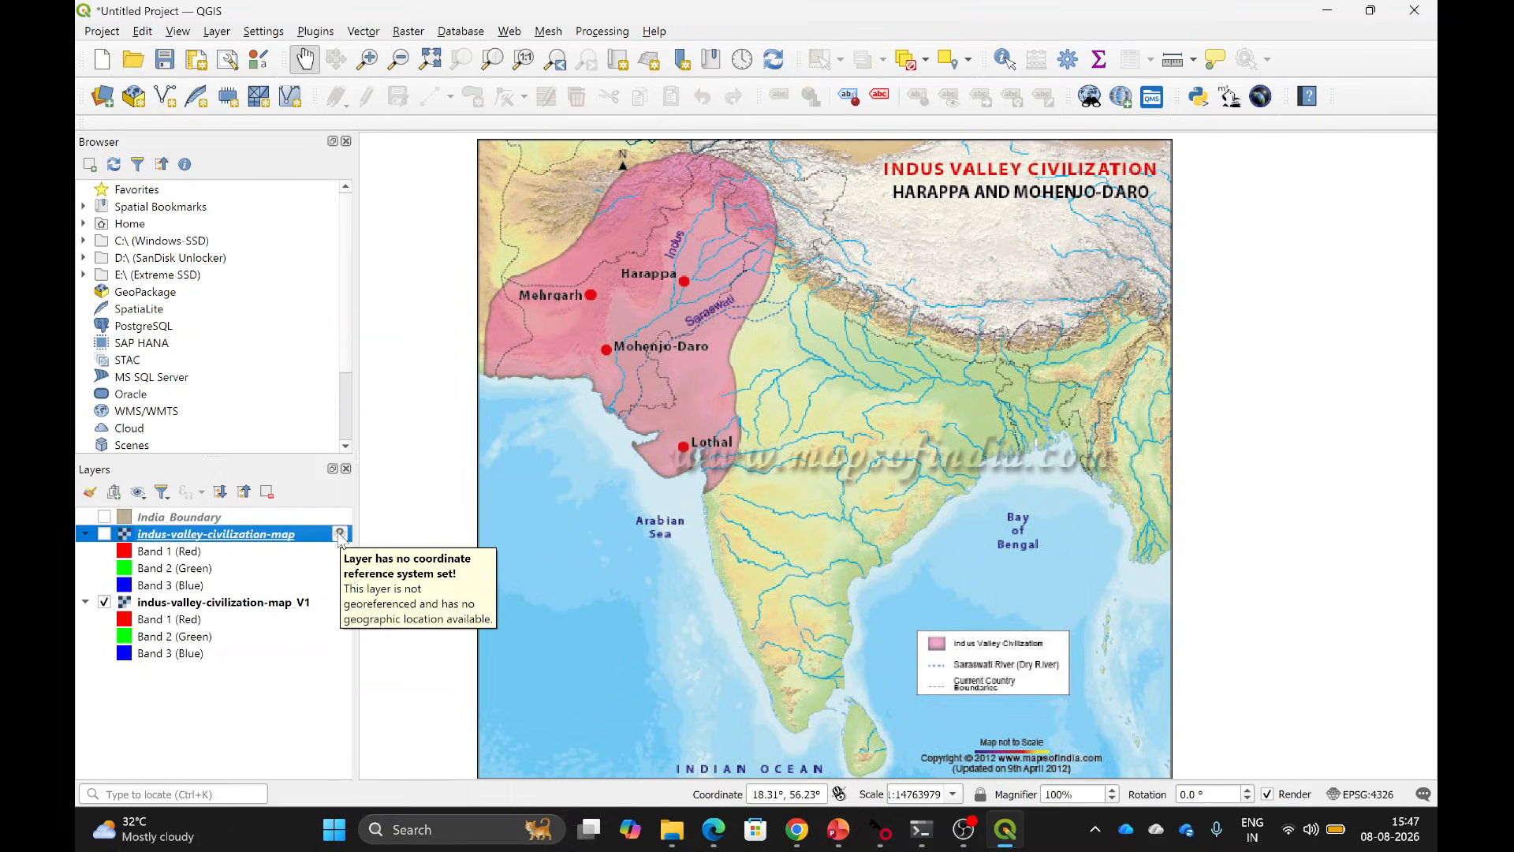
pyautogui.rightClick(248, 535)
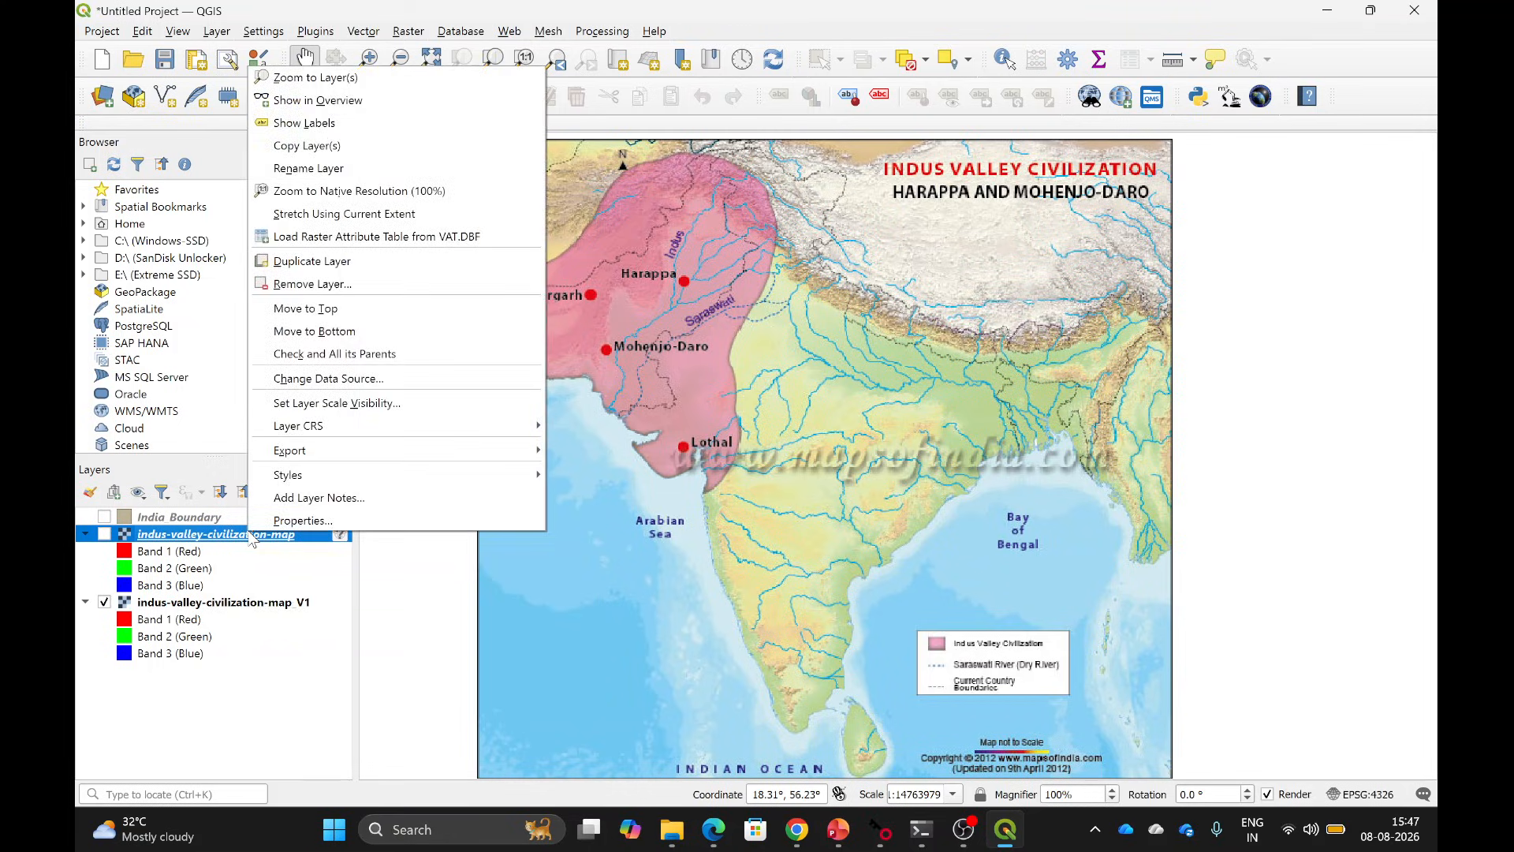
pyautogui.click(357, 284)
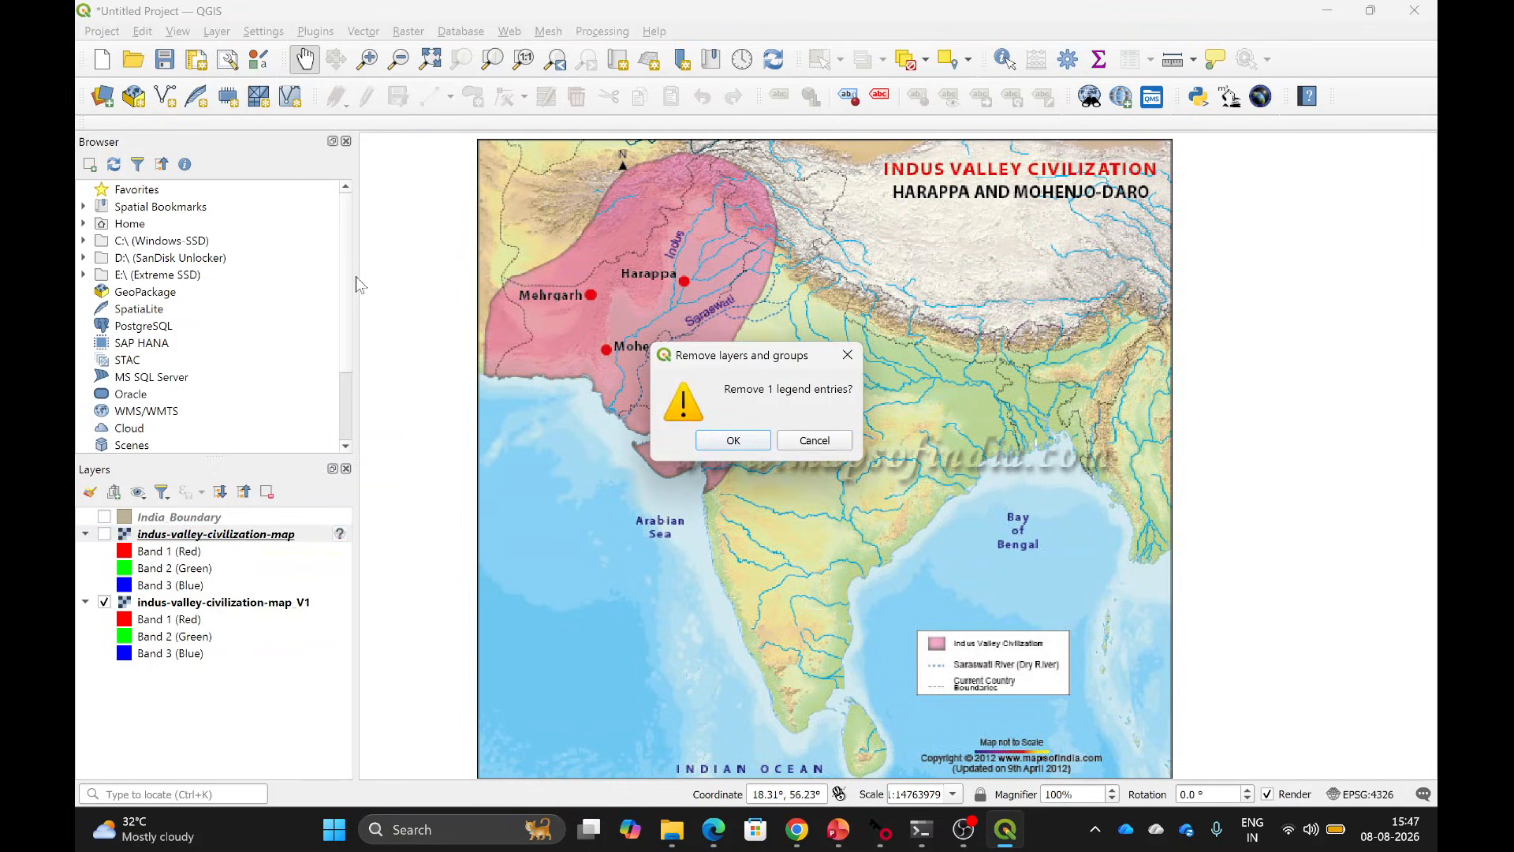
pyautogui.click(737, 441)
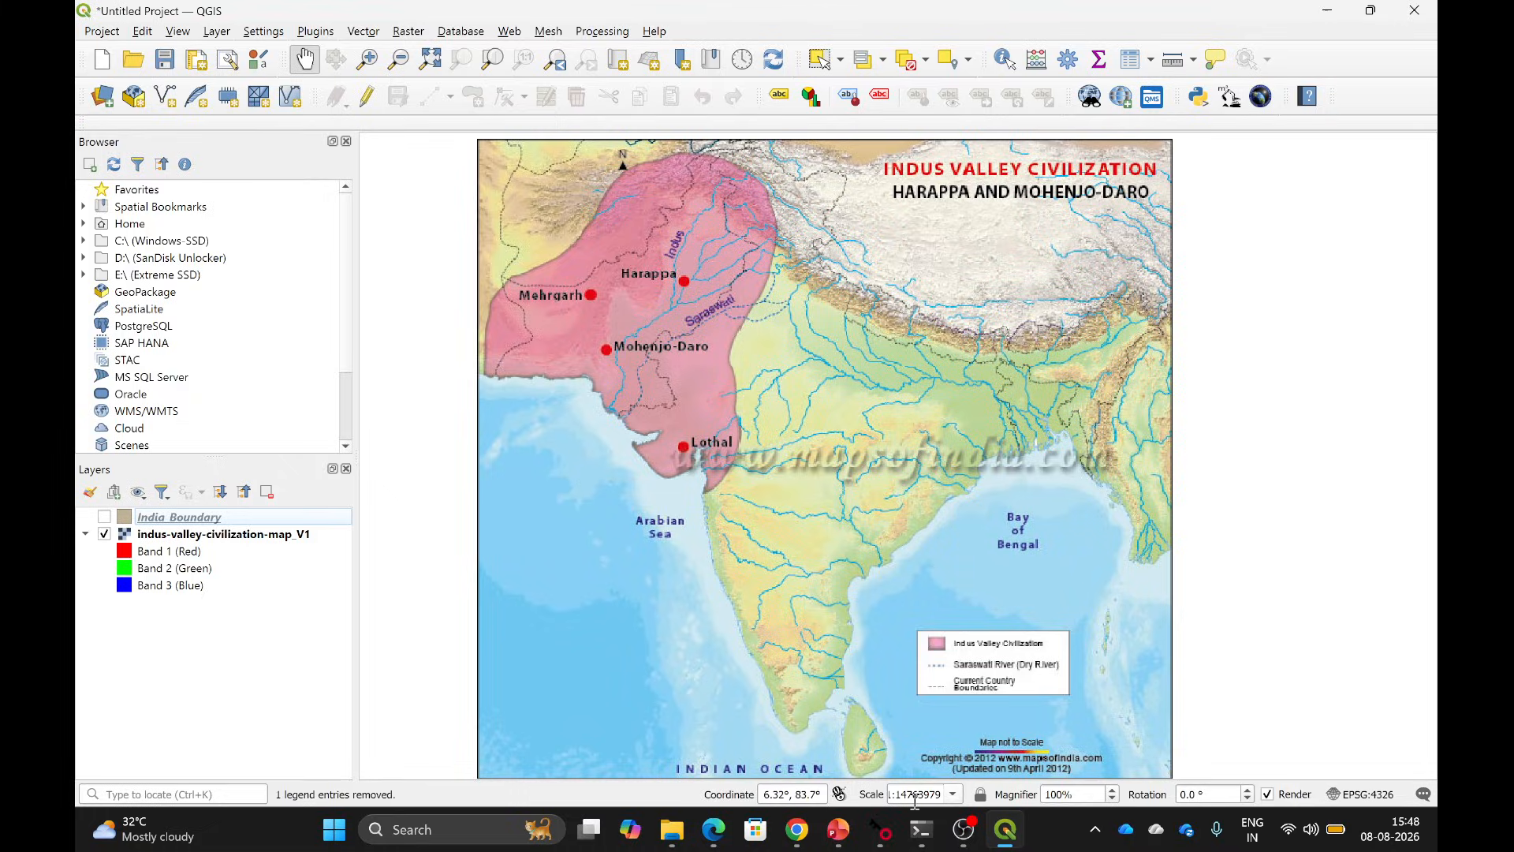
# - Switch to the PowerPoint presentation to view the Digitizing and Georeferencing slide, and return to QGIS
pyautogui.moveTo(838, 829)
pyautogui.click(843, 720)
pyautogui.click(843, 720)
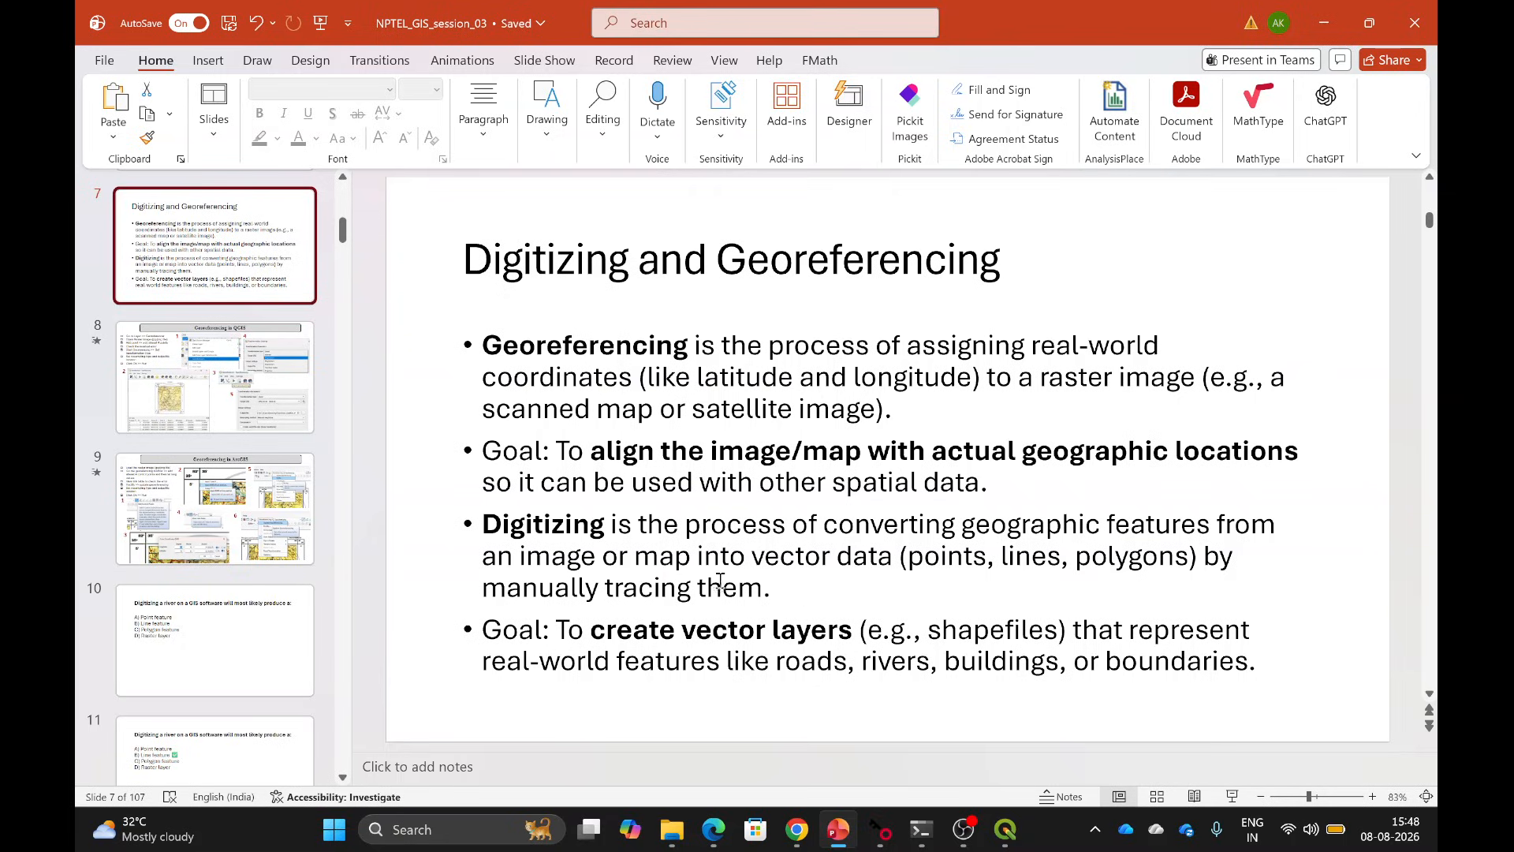
pyautogui.click(1324, 23)
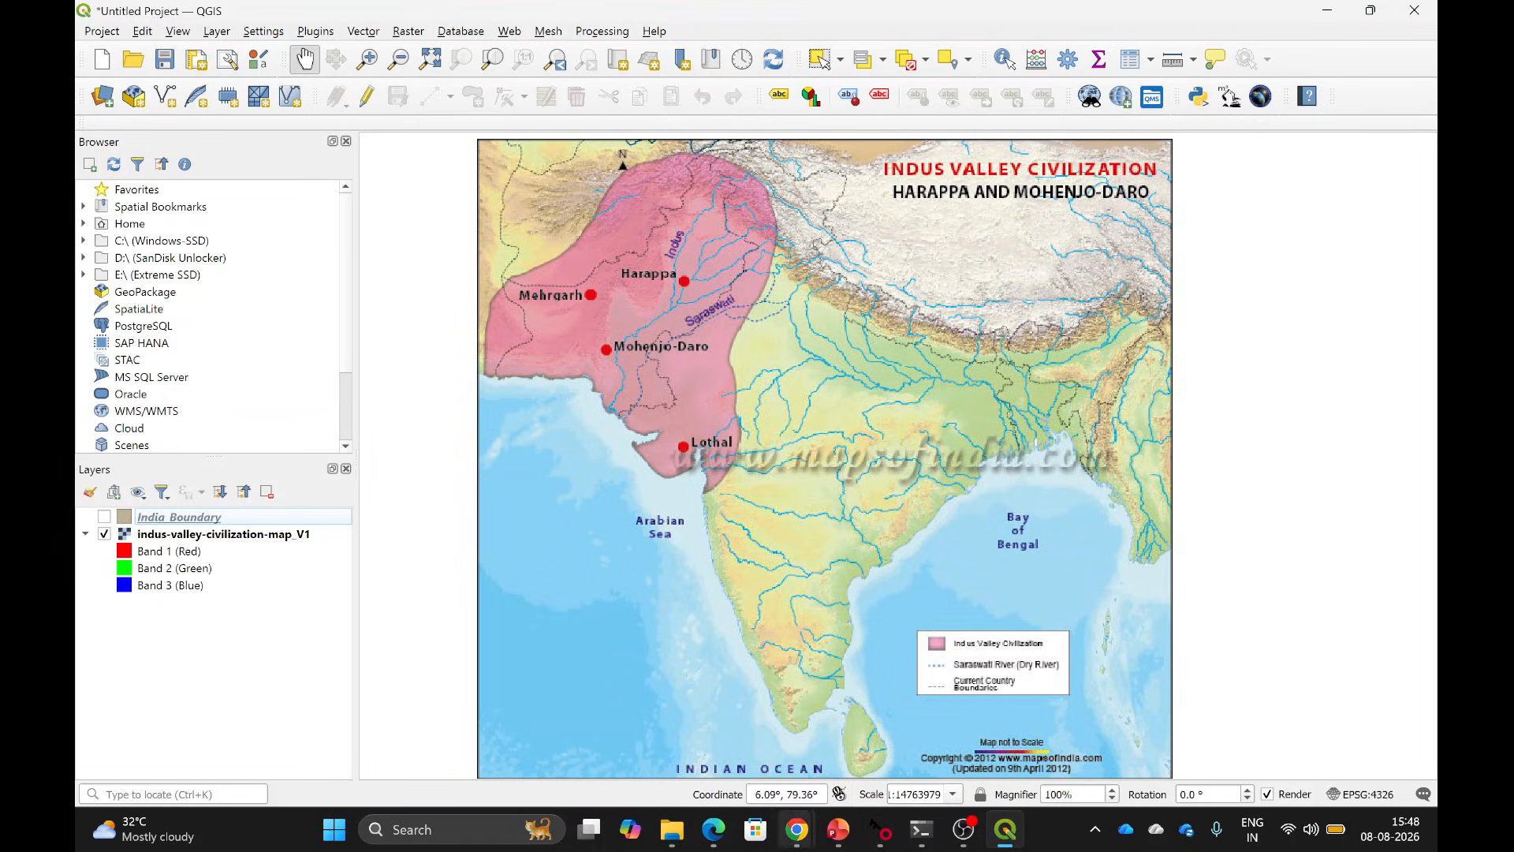
# - Switch to the Google Meet call, stop presenting the screen, and enlarge the shared ArcMap presentation
pyautogui.moveTo(797, 828)
pyautogui.click(735, 730)
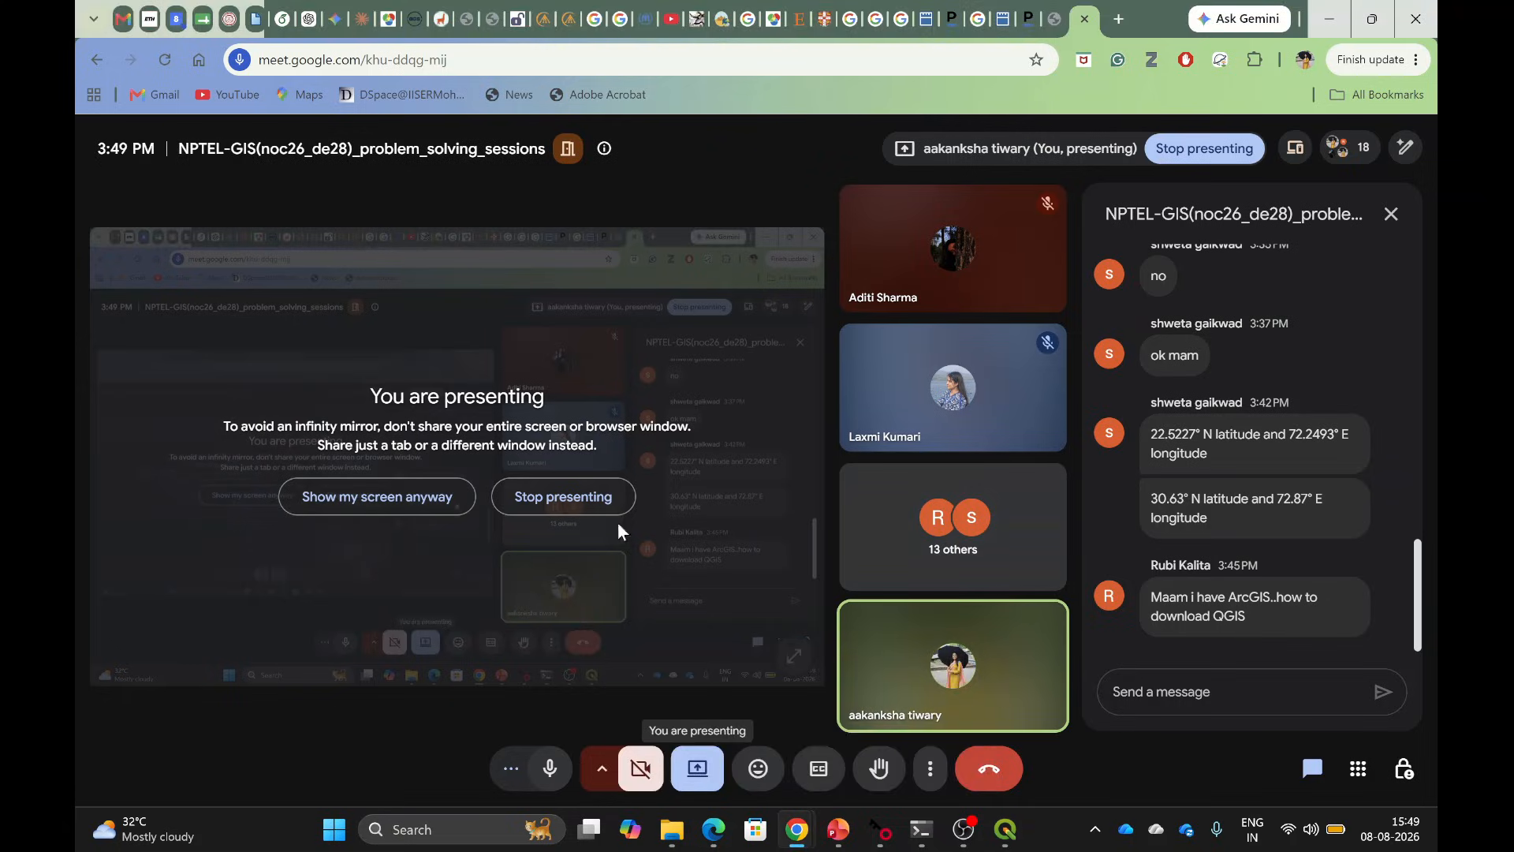
pyautogui.click(573, 487)
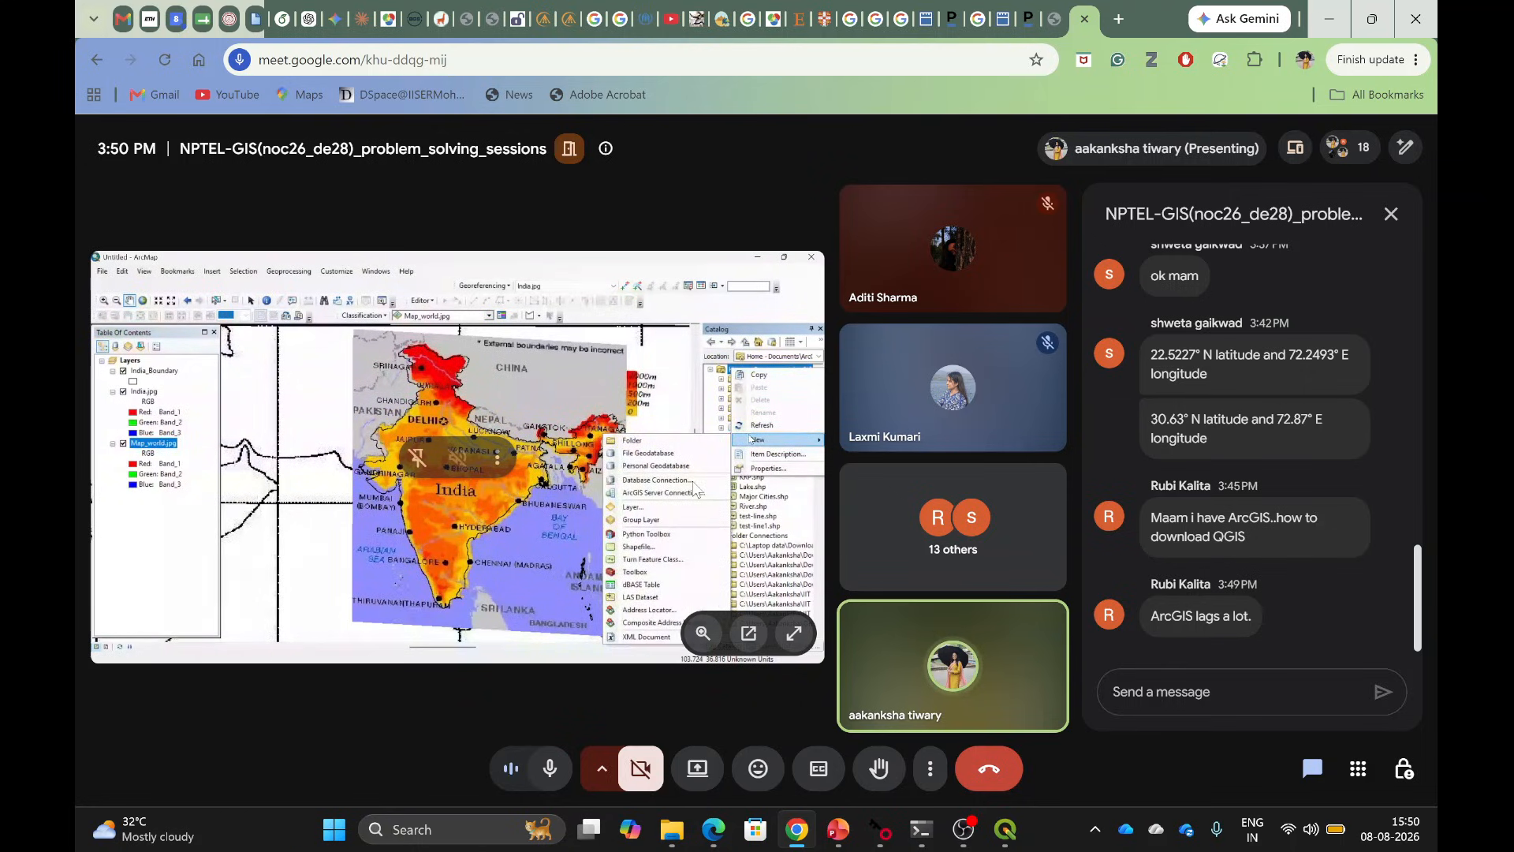
pyautogui.click(793, 631)
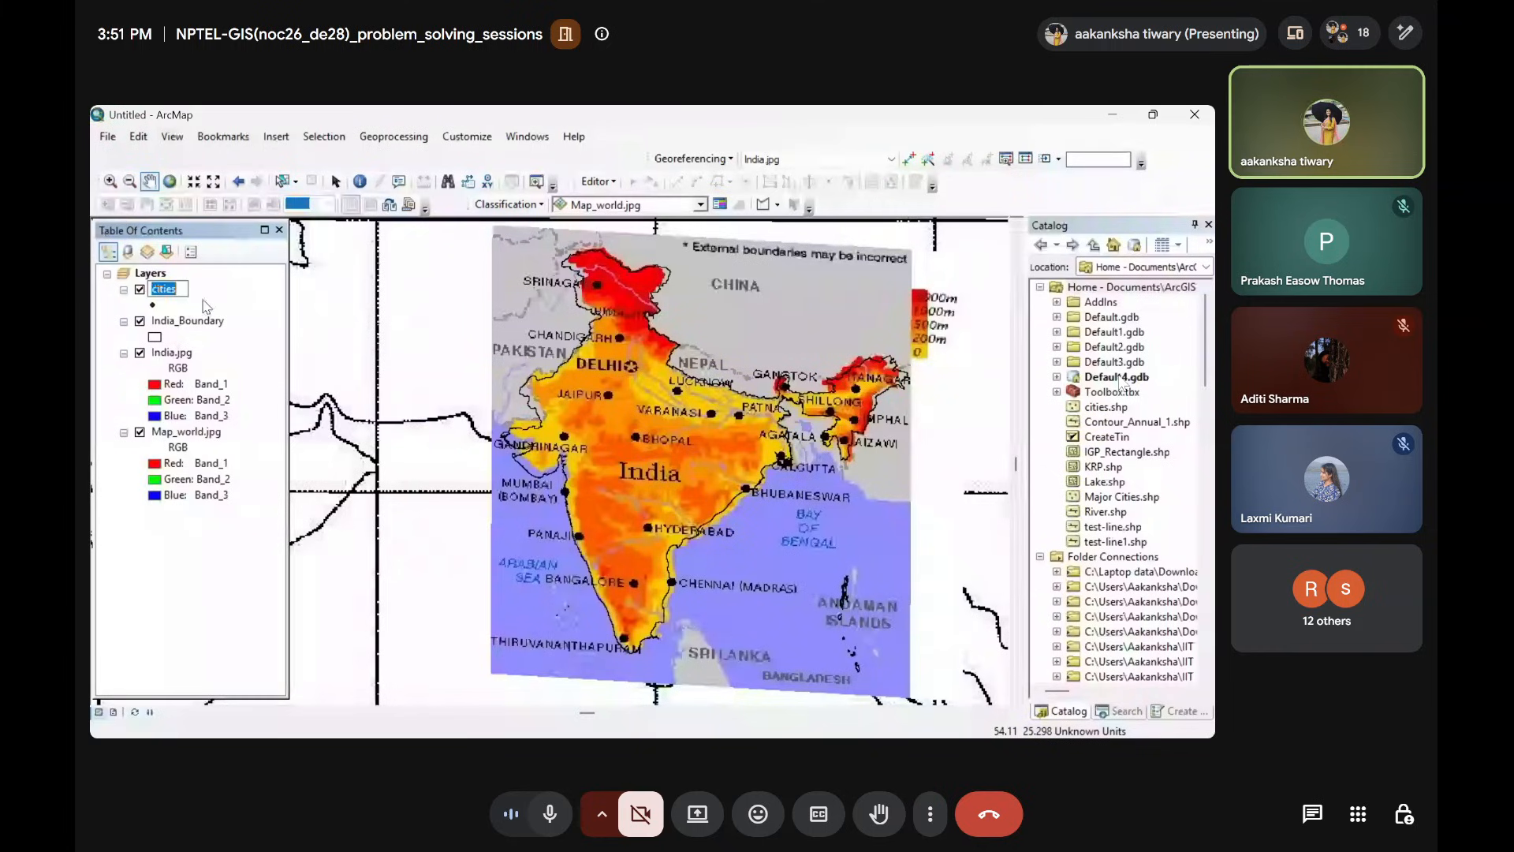
# - Select the cities layer, and toggle the Editor toolbar off and back on
pyautogui.click(152, 570)
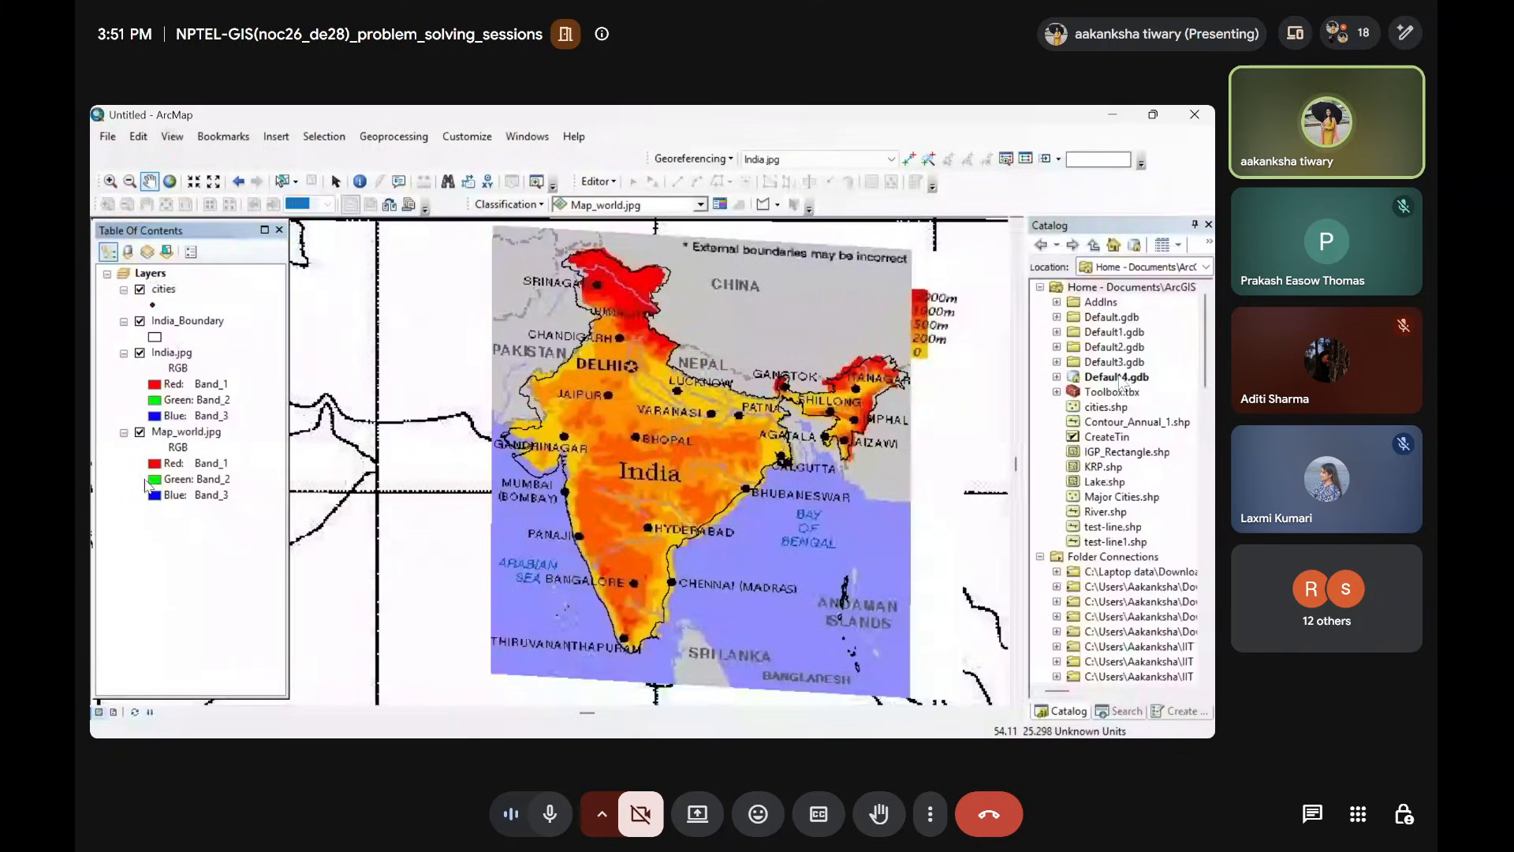
pyautogui.click(163, 291)
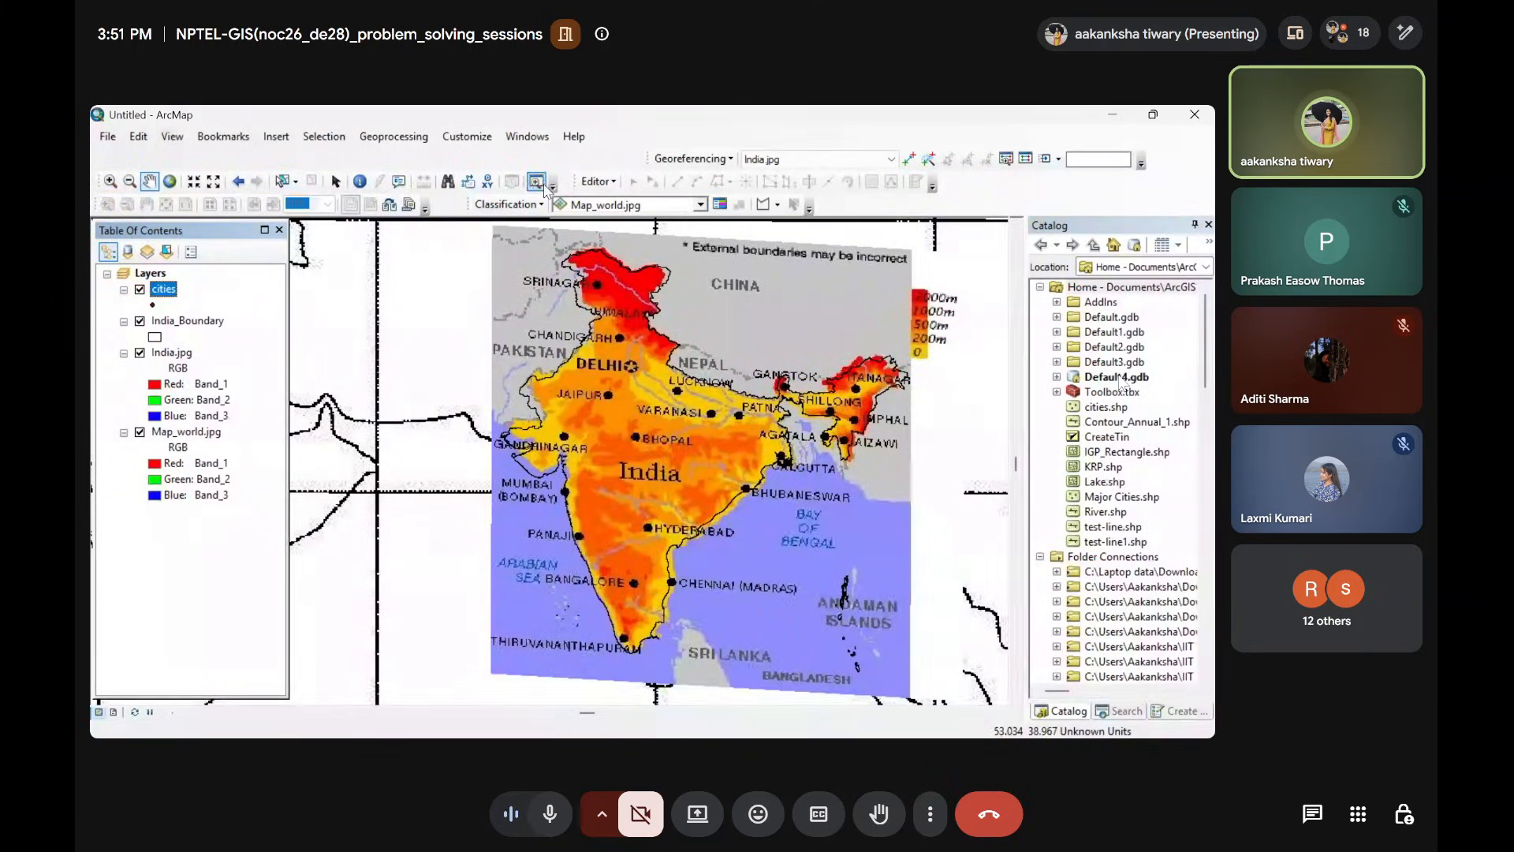
pyautogui.rightClick(624, 142)
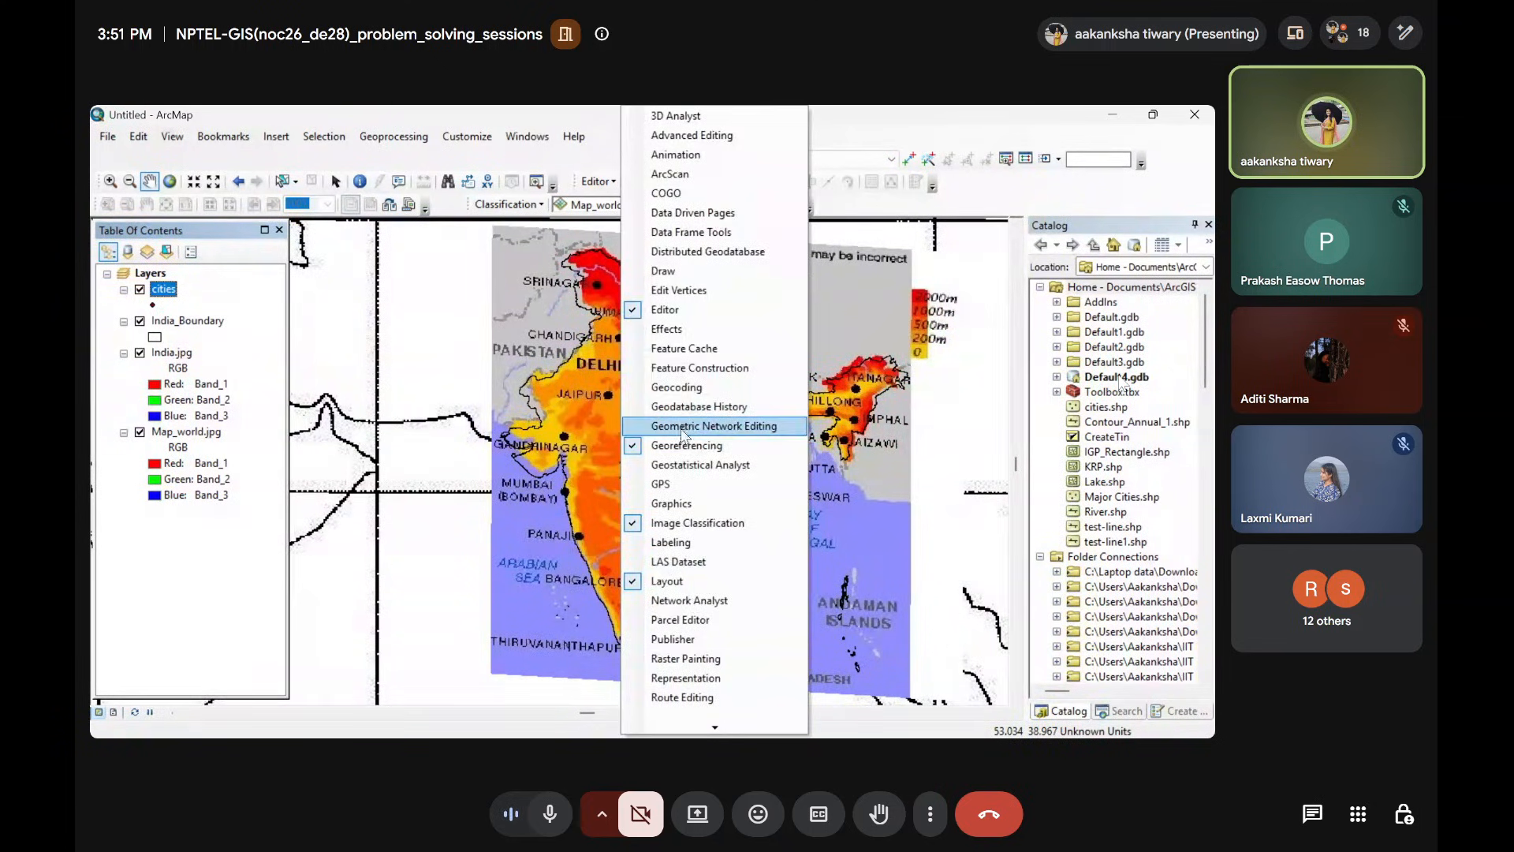
pyautogui.click(667, 310)
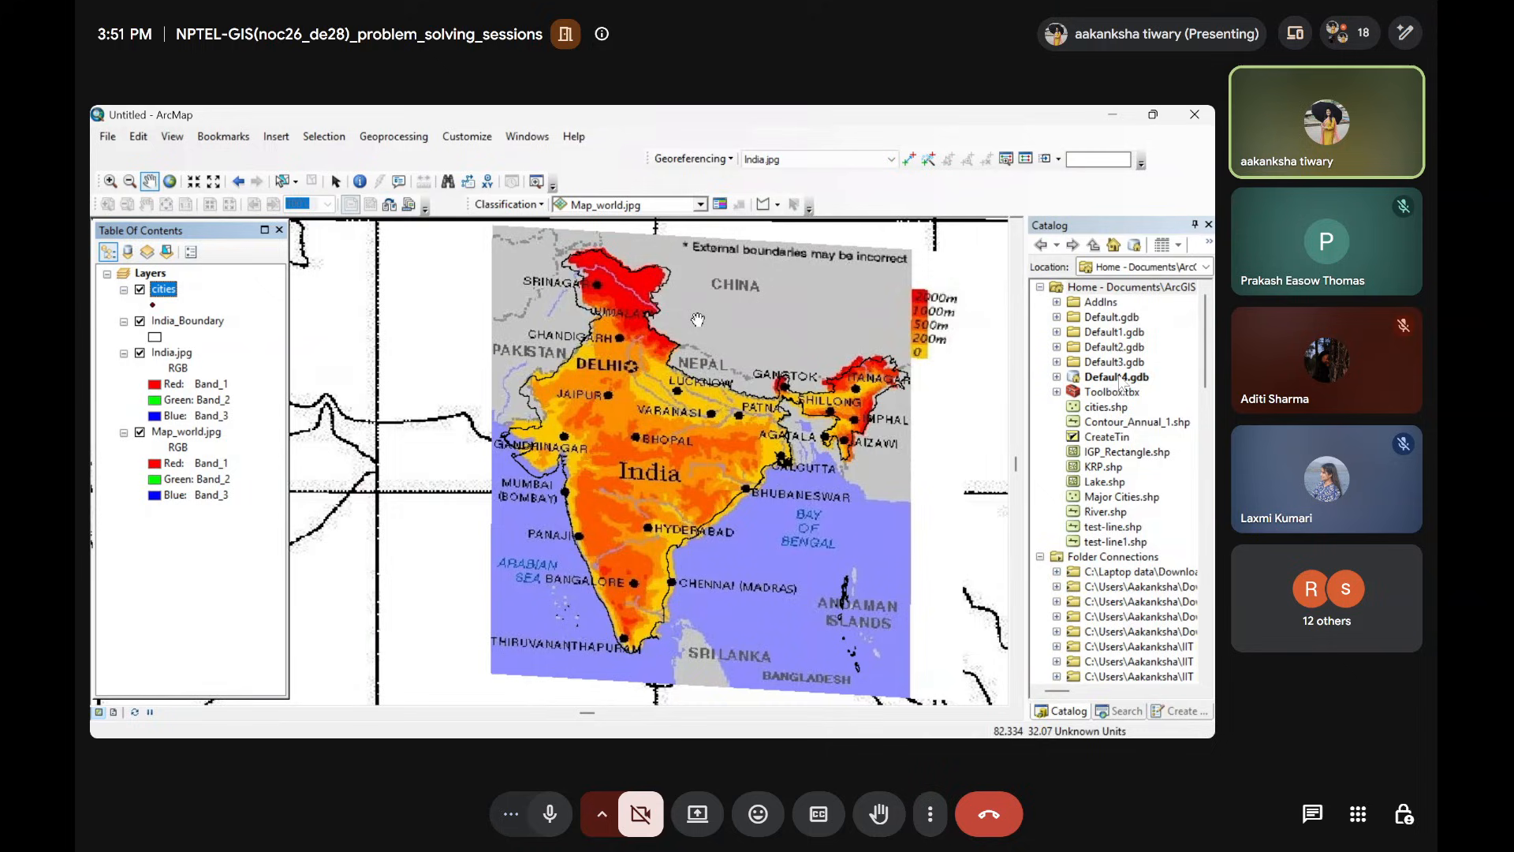
pyautogui.rightClick(631, 146)
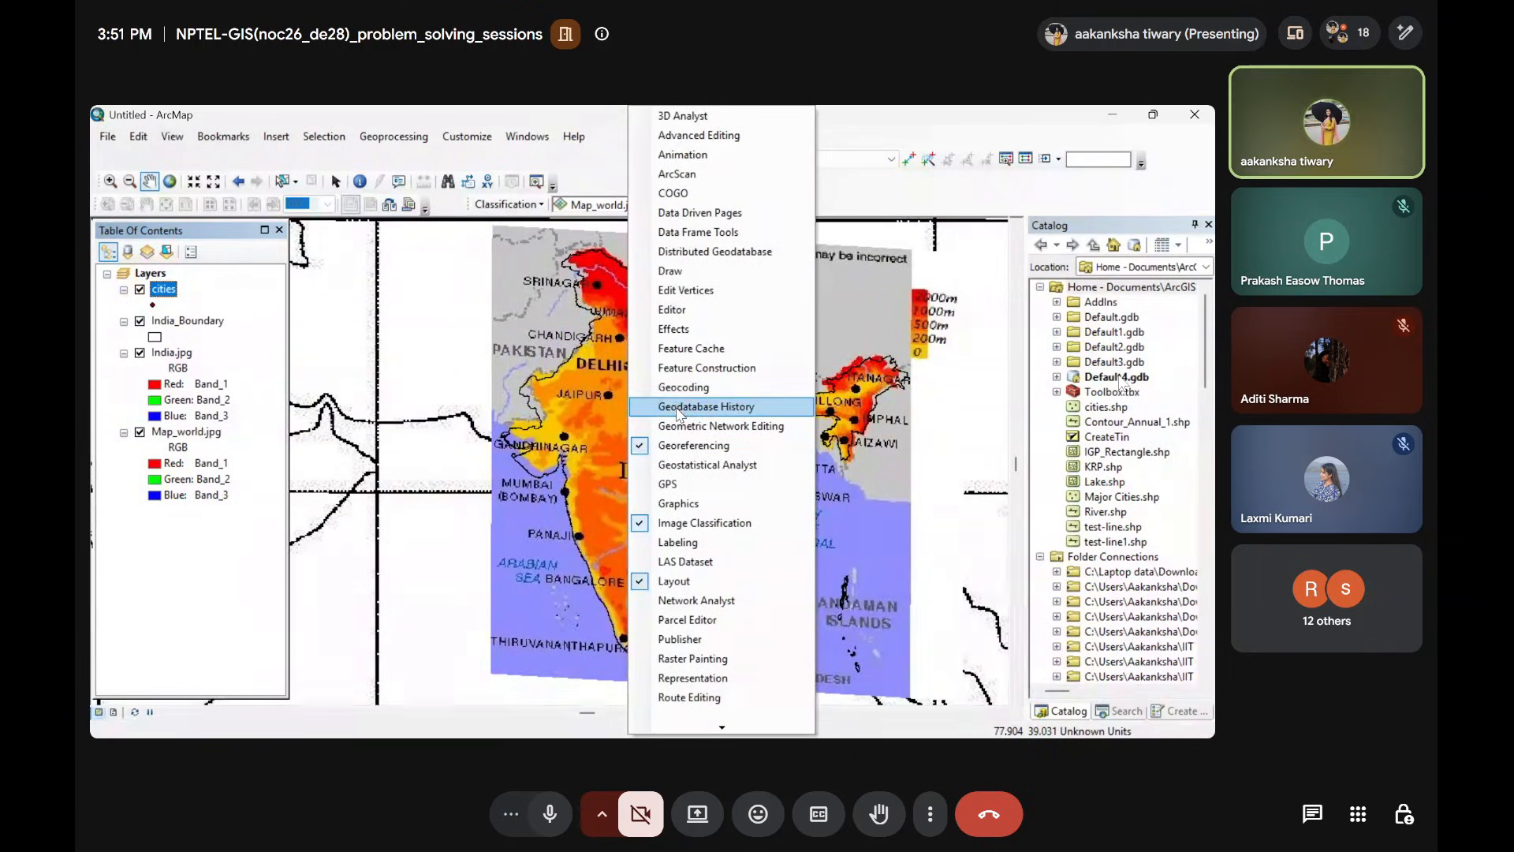
pyautogui.click(683, 310)
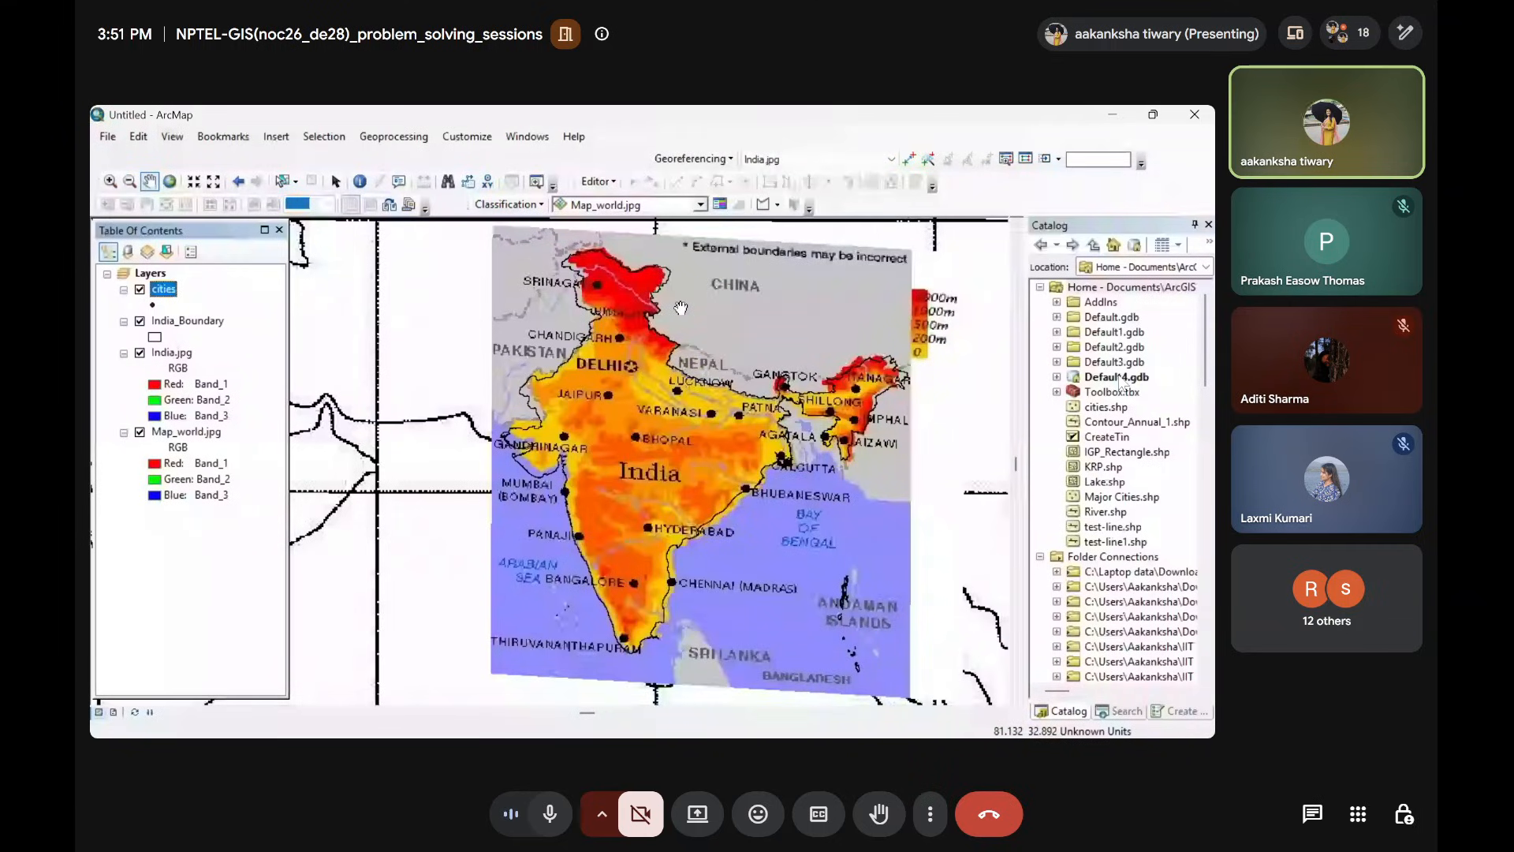
# - Start an edit session on the cities layer and dismiss the layer warnings
pyautogui.click(599, 181)
pyautogui.click(615, 202)
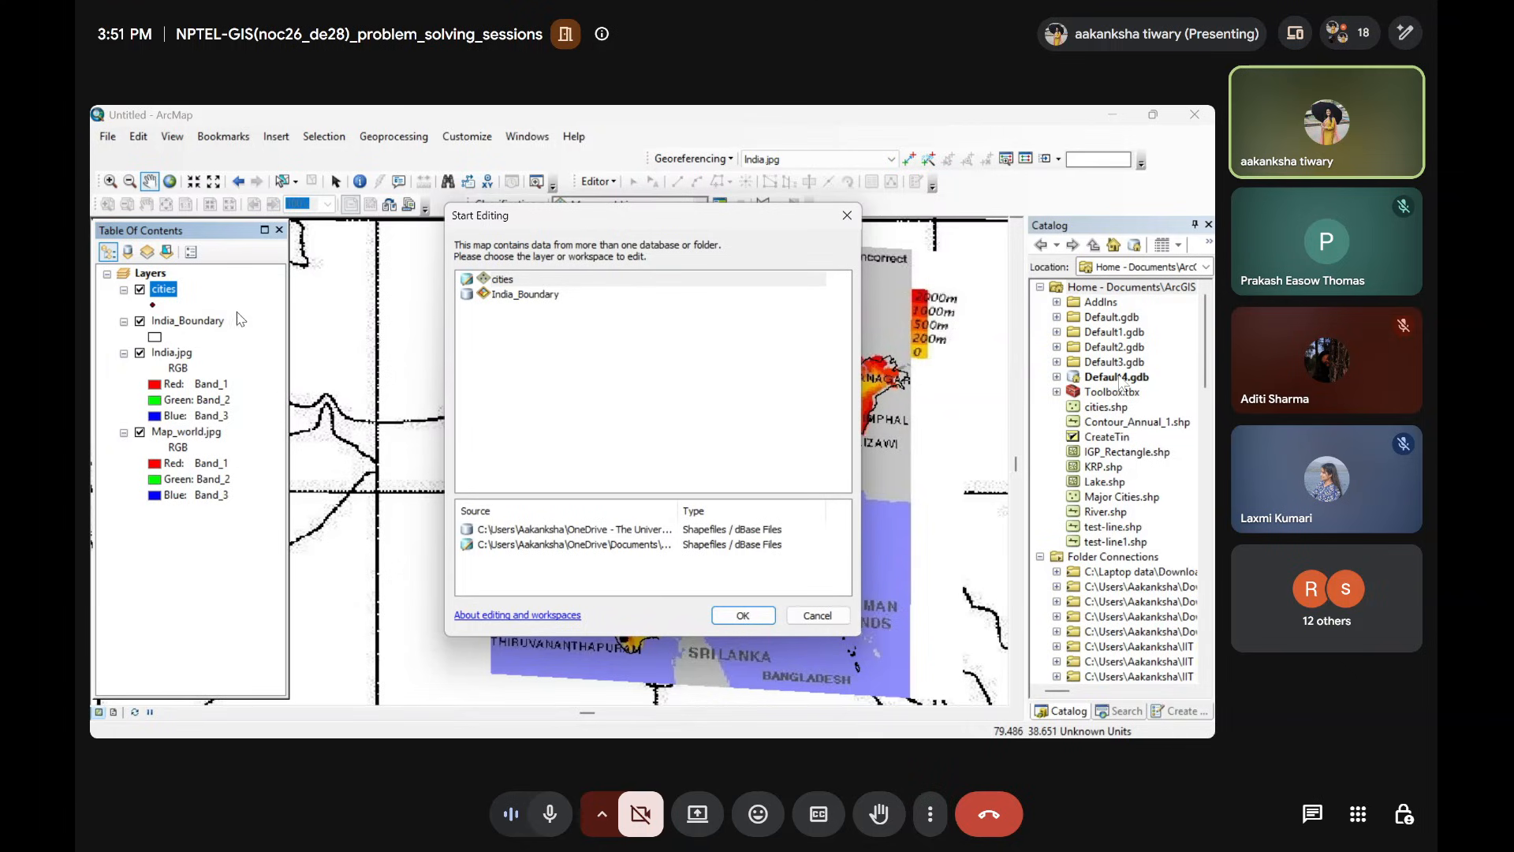
pyautogui.click(486, 282)
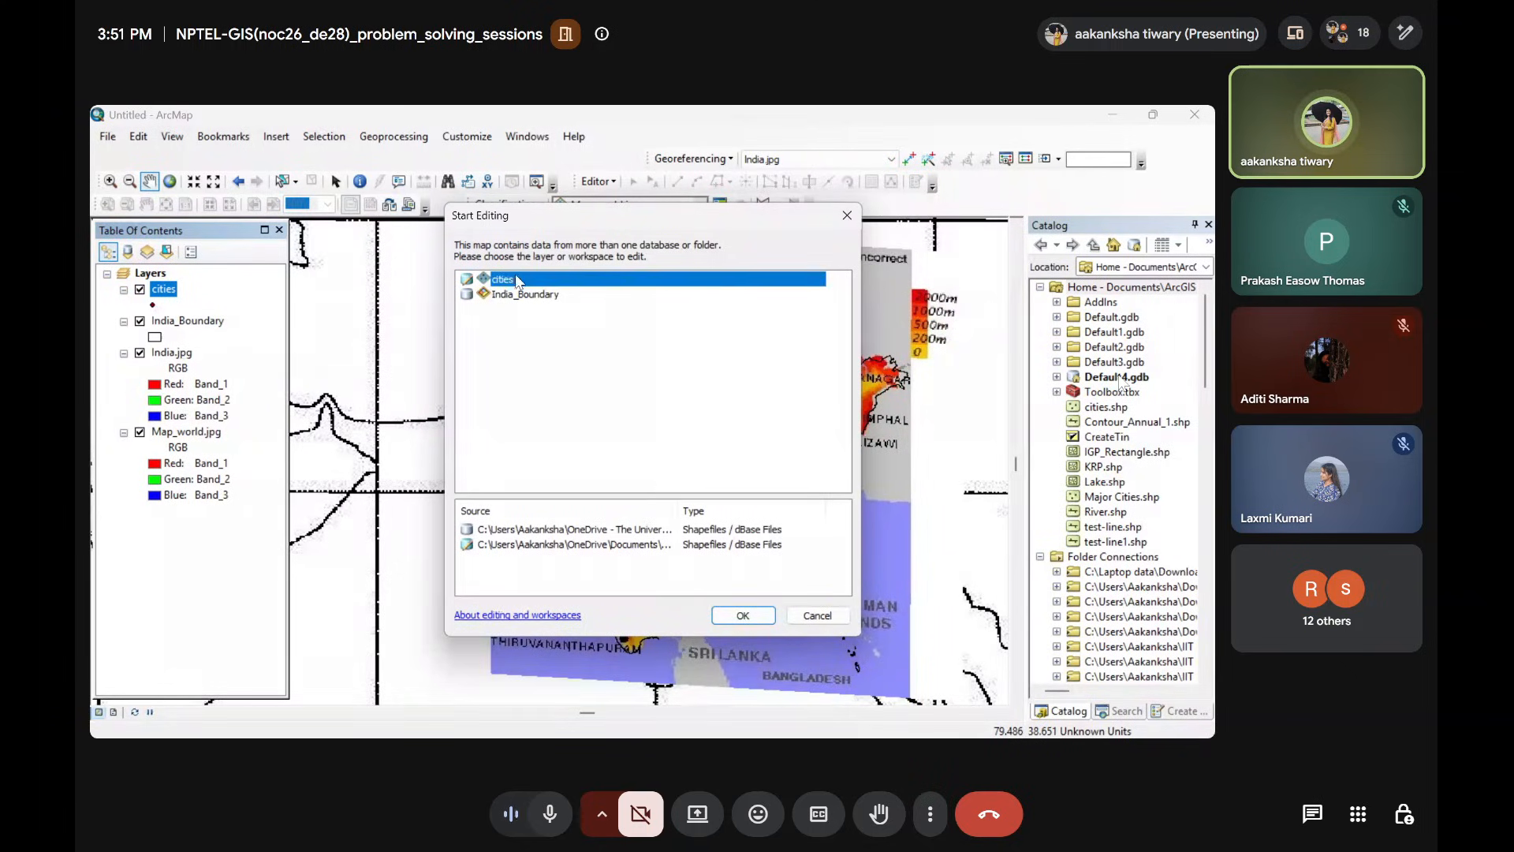
pyautogui.click(741, 616)
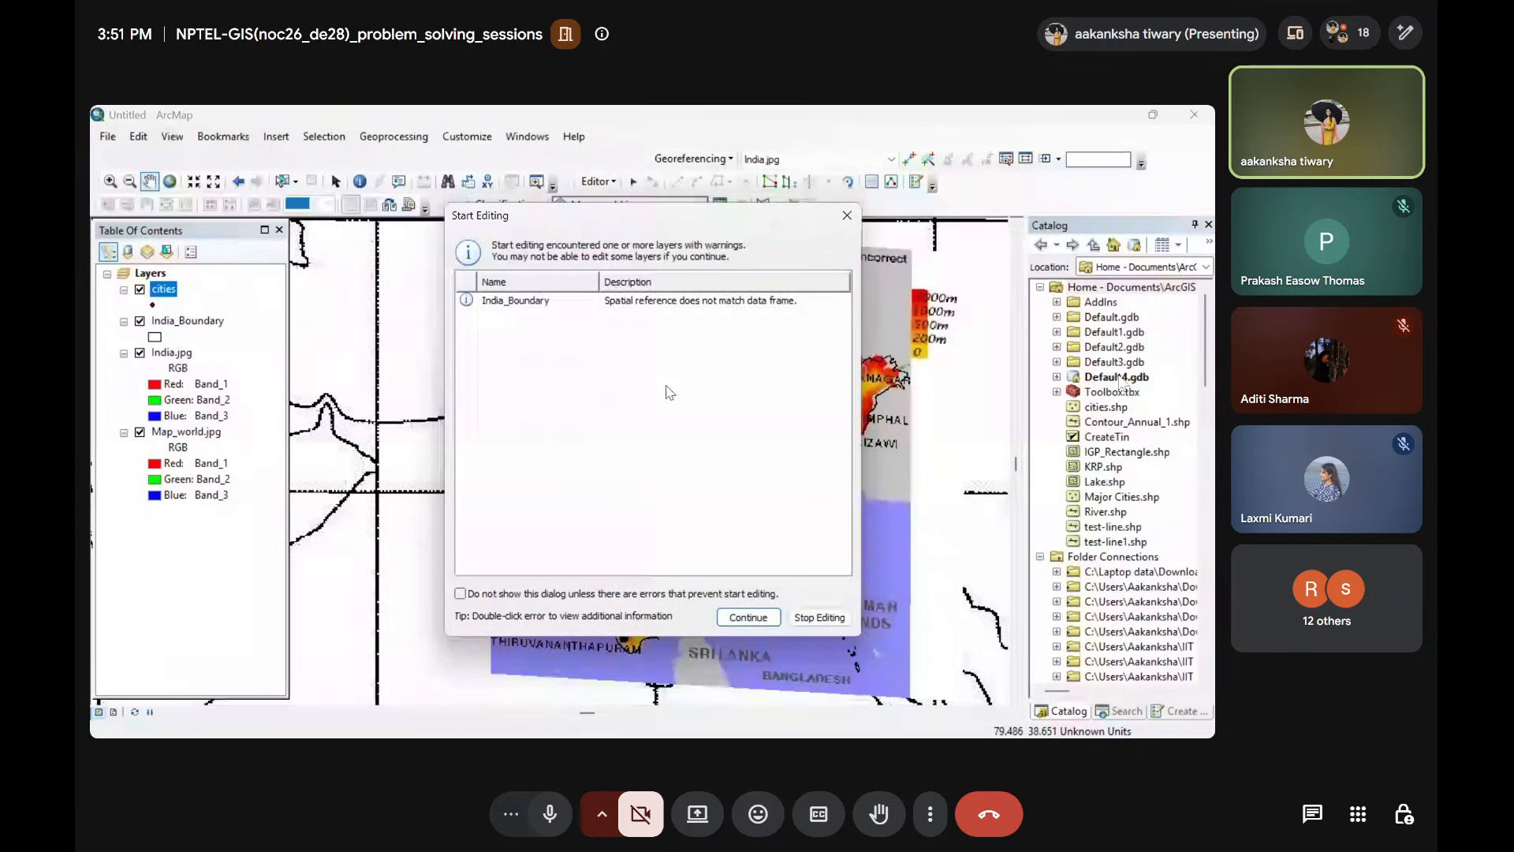
pyautogui.click(562, 302)
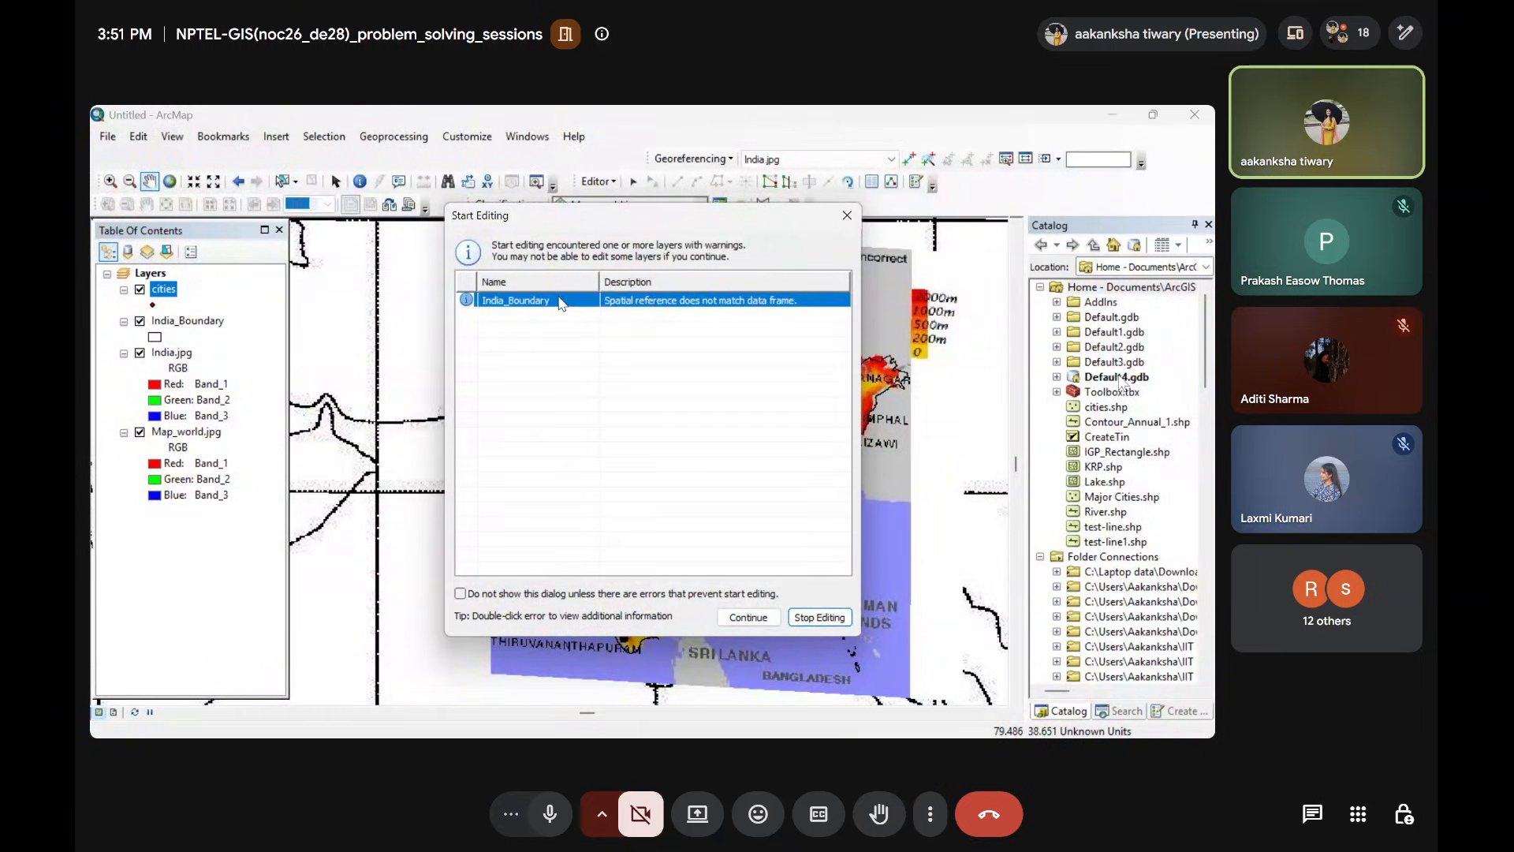
pyautogui.click(741, 452)
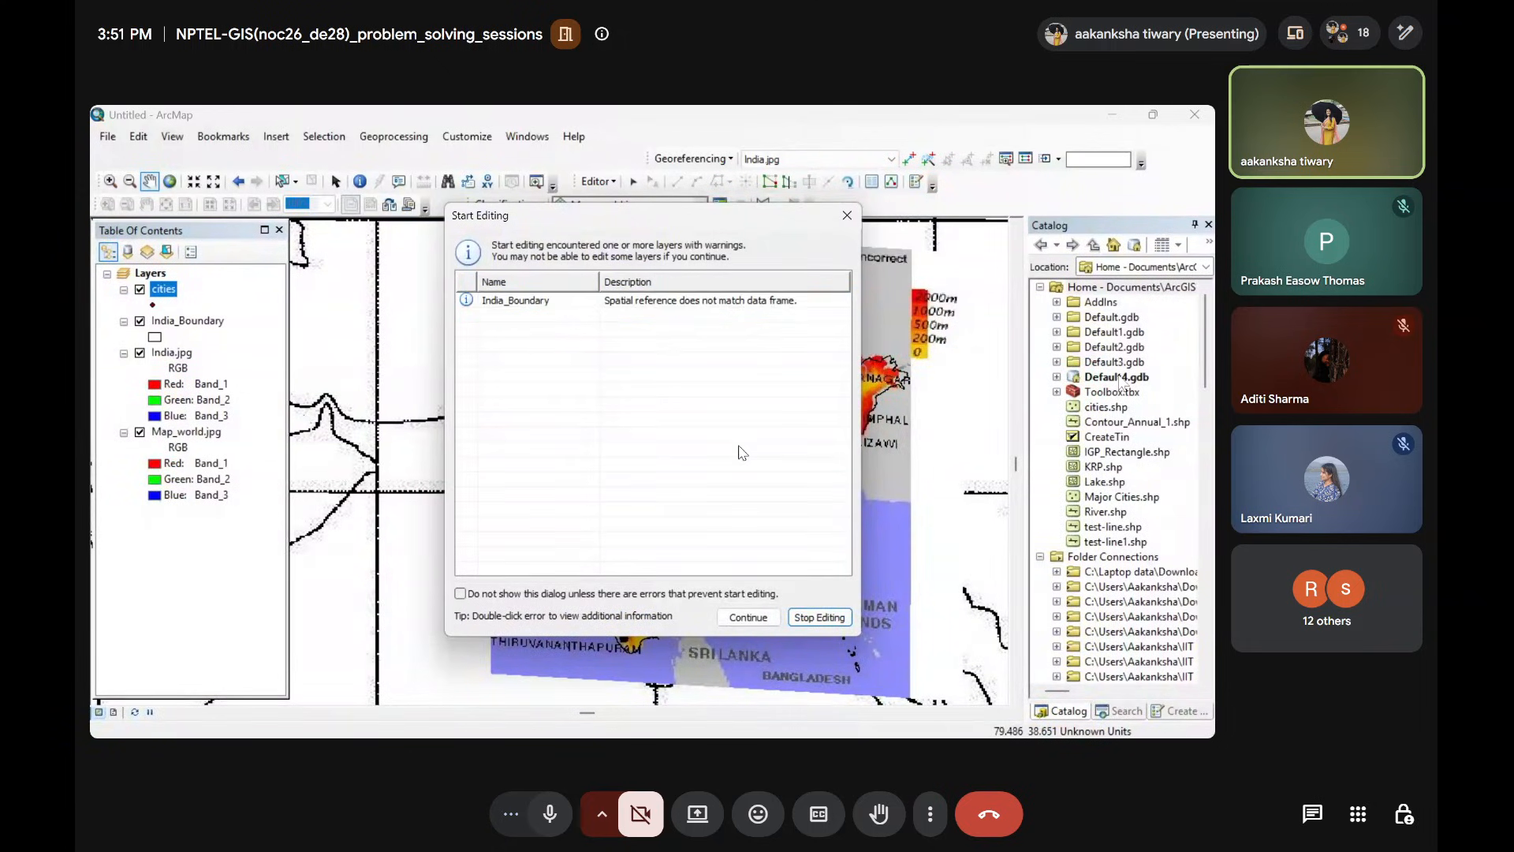
pyautogui.click(847, 216)
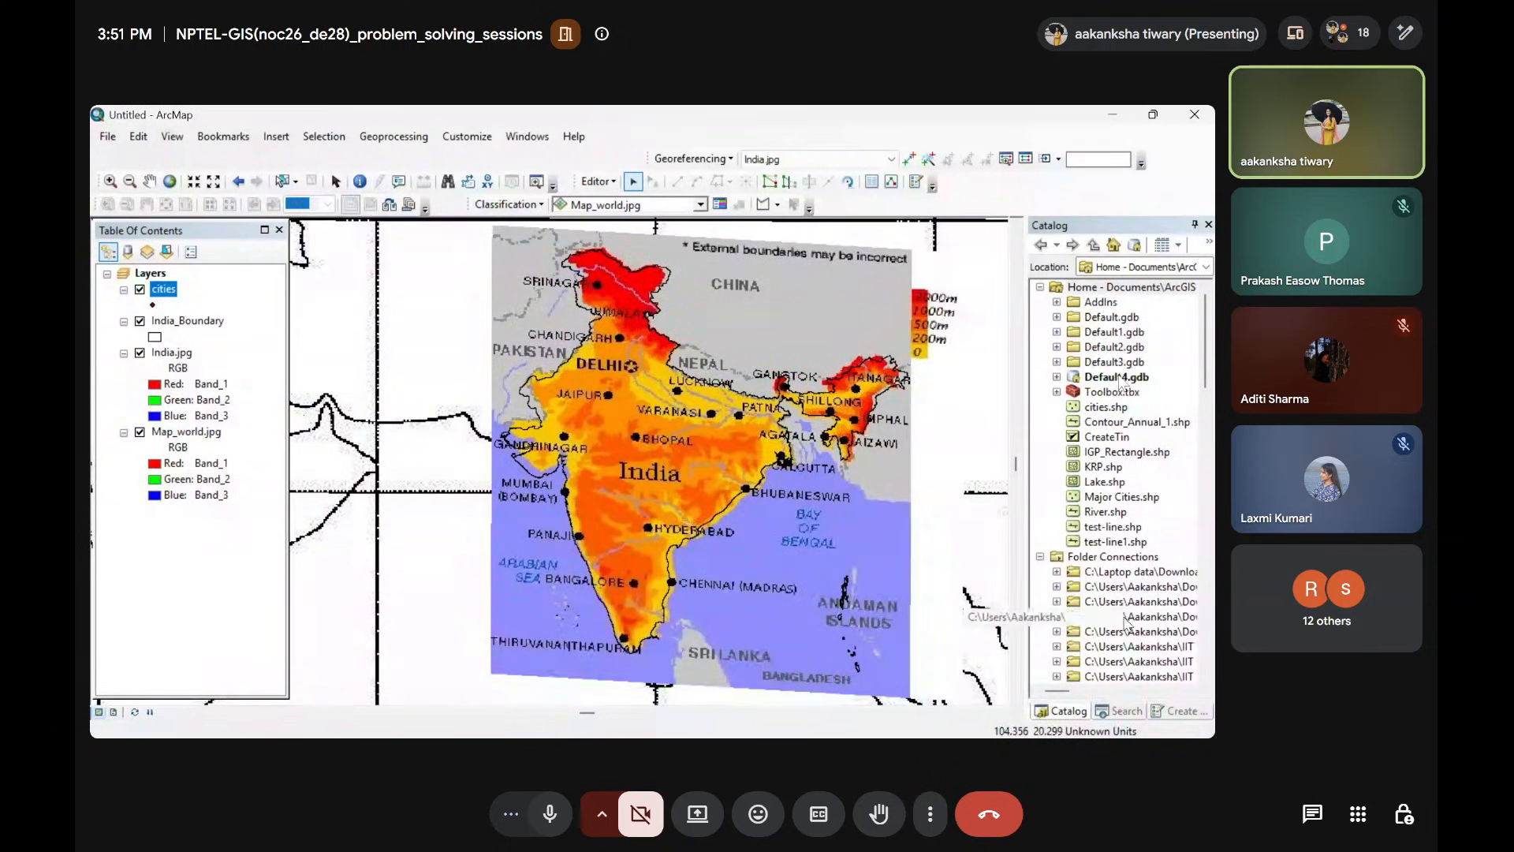
# - Choose the cities template for creating features with the Point tool, and place points on Gandhinagar and Jaipur
pyautogui.click(914, 183)
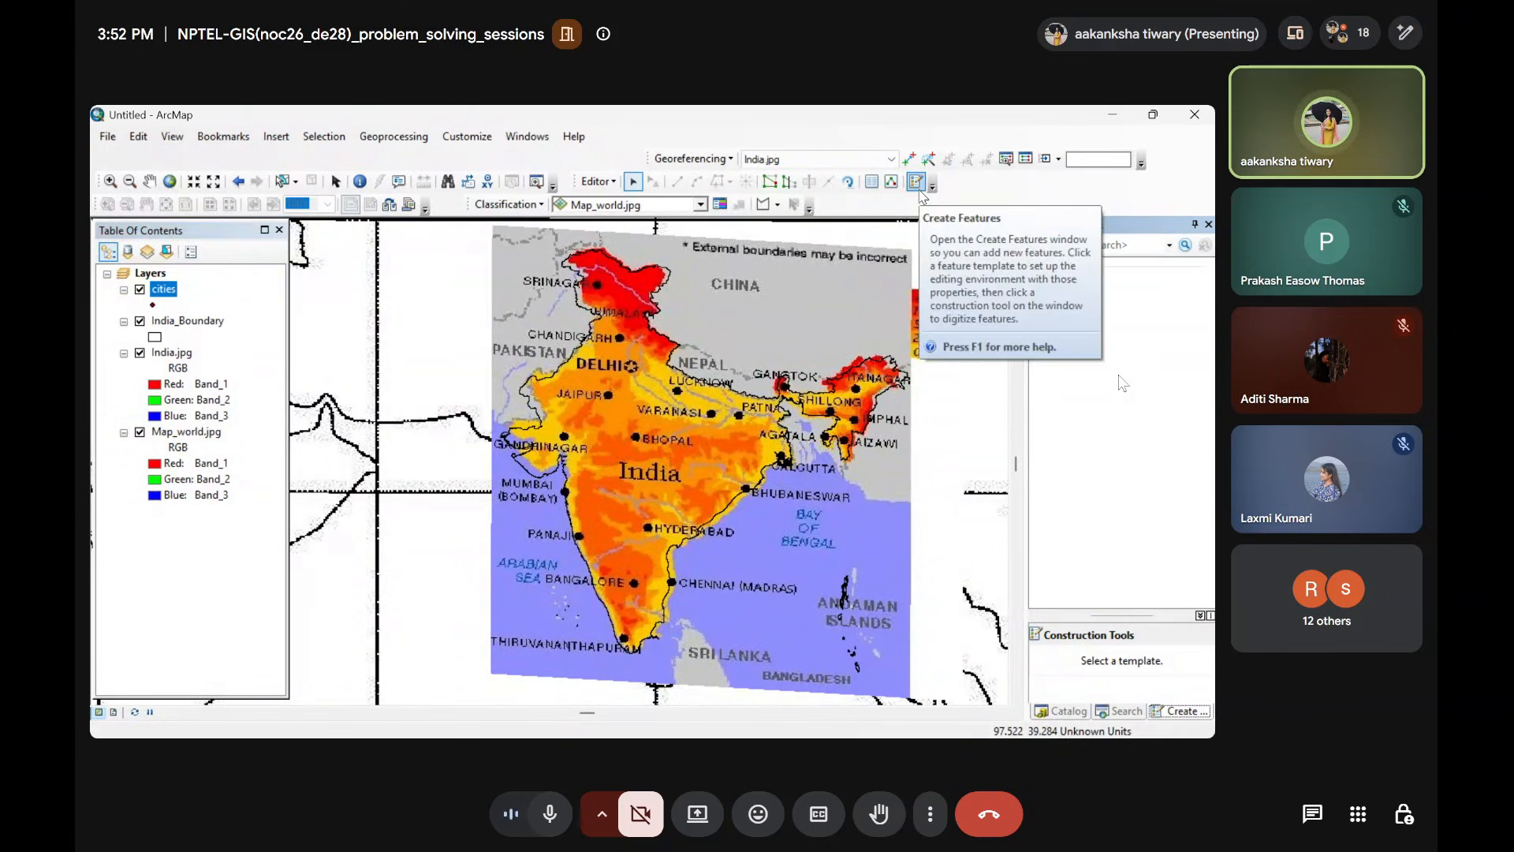
pyautogui.click(1069, 286)
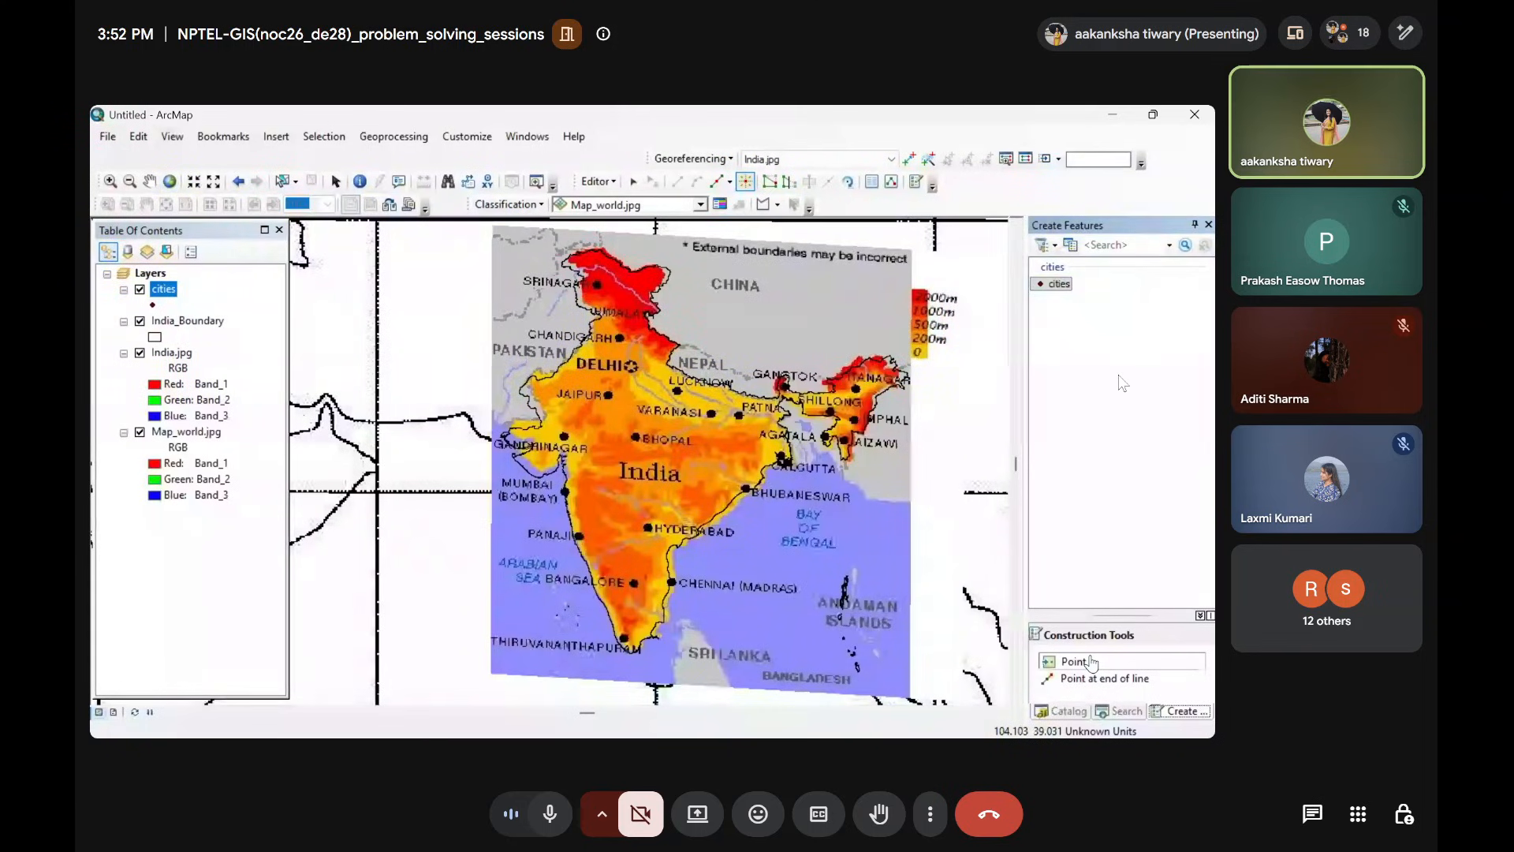
pyautogui.click(887, 312)
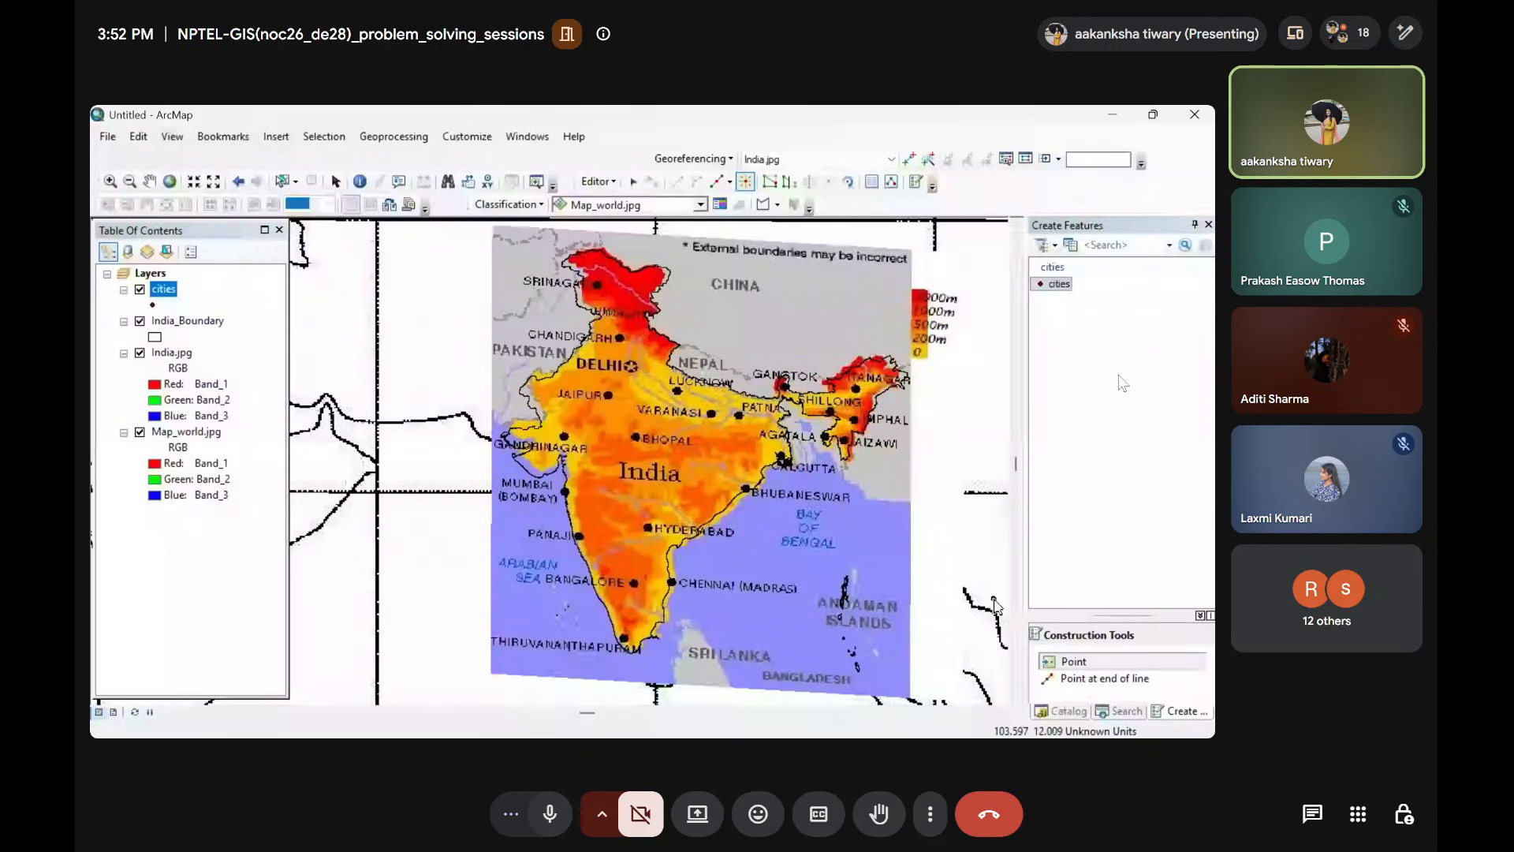
pyautogui.click(1040, 661)
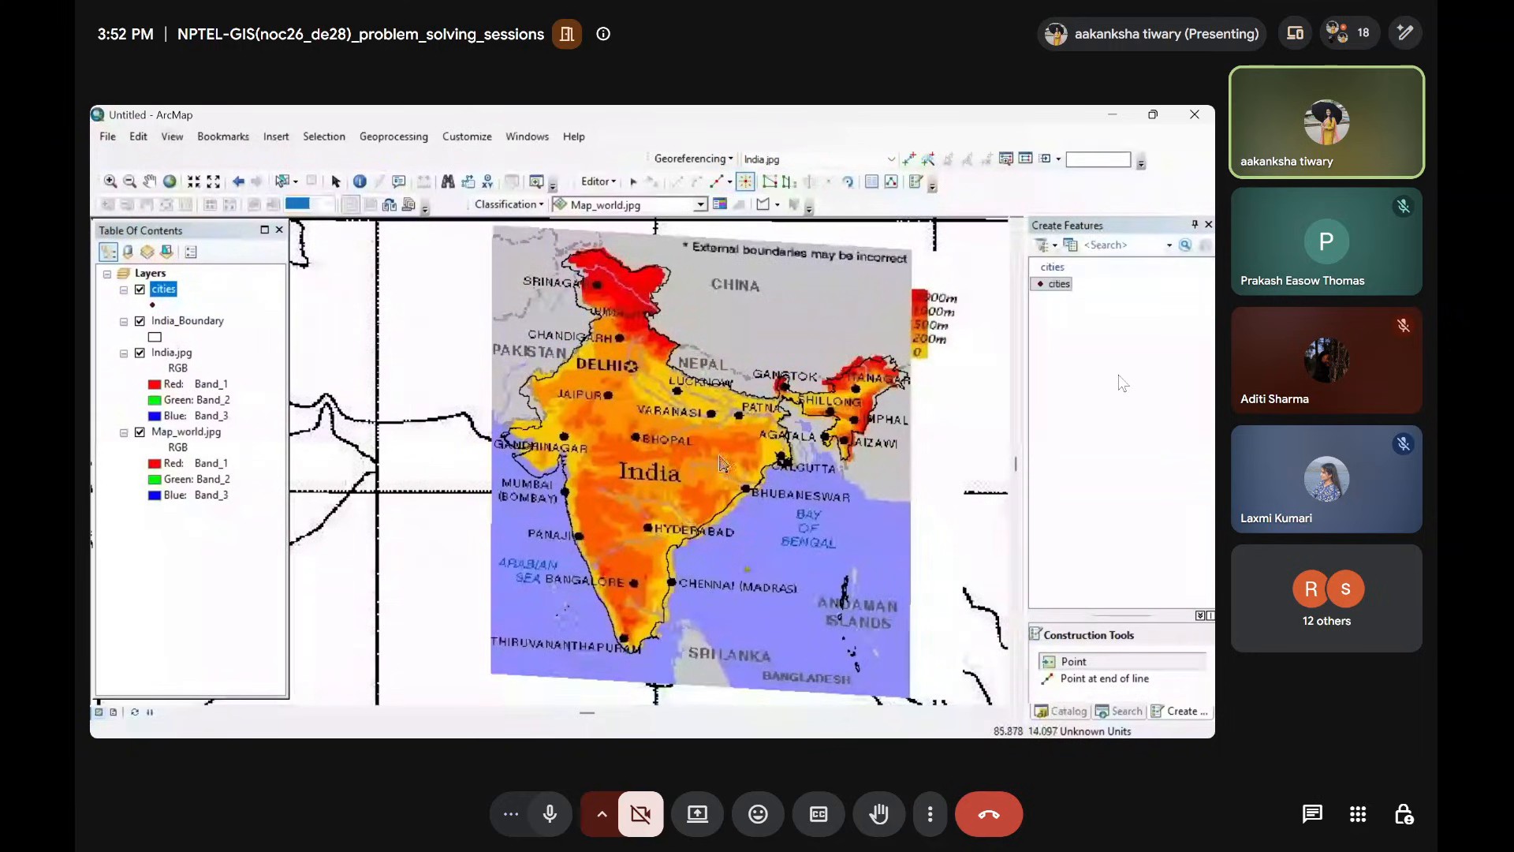
pyautogui.click(565, 439)
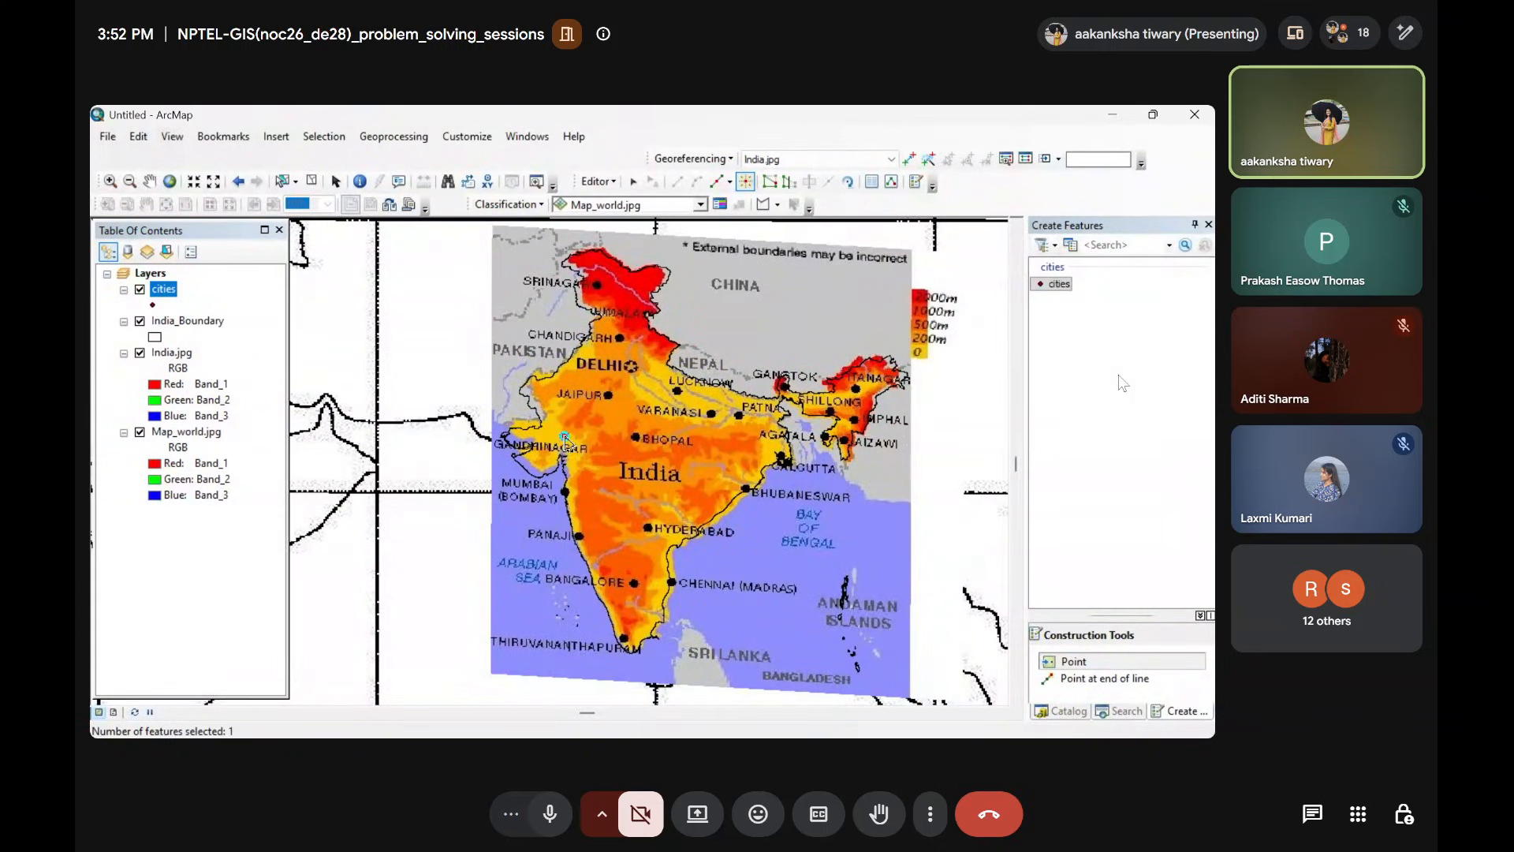
pyautogui.click(608, 396)
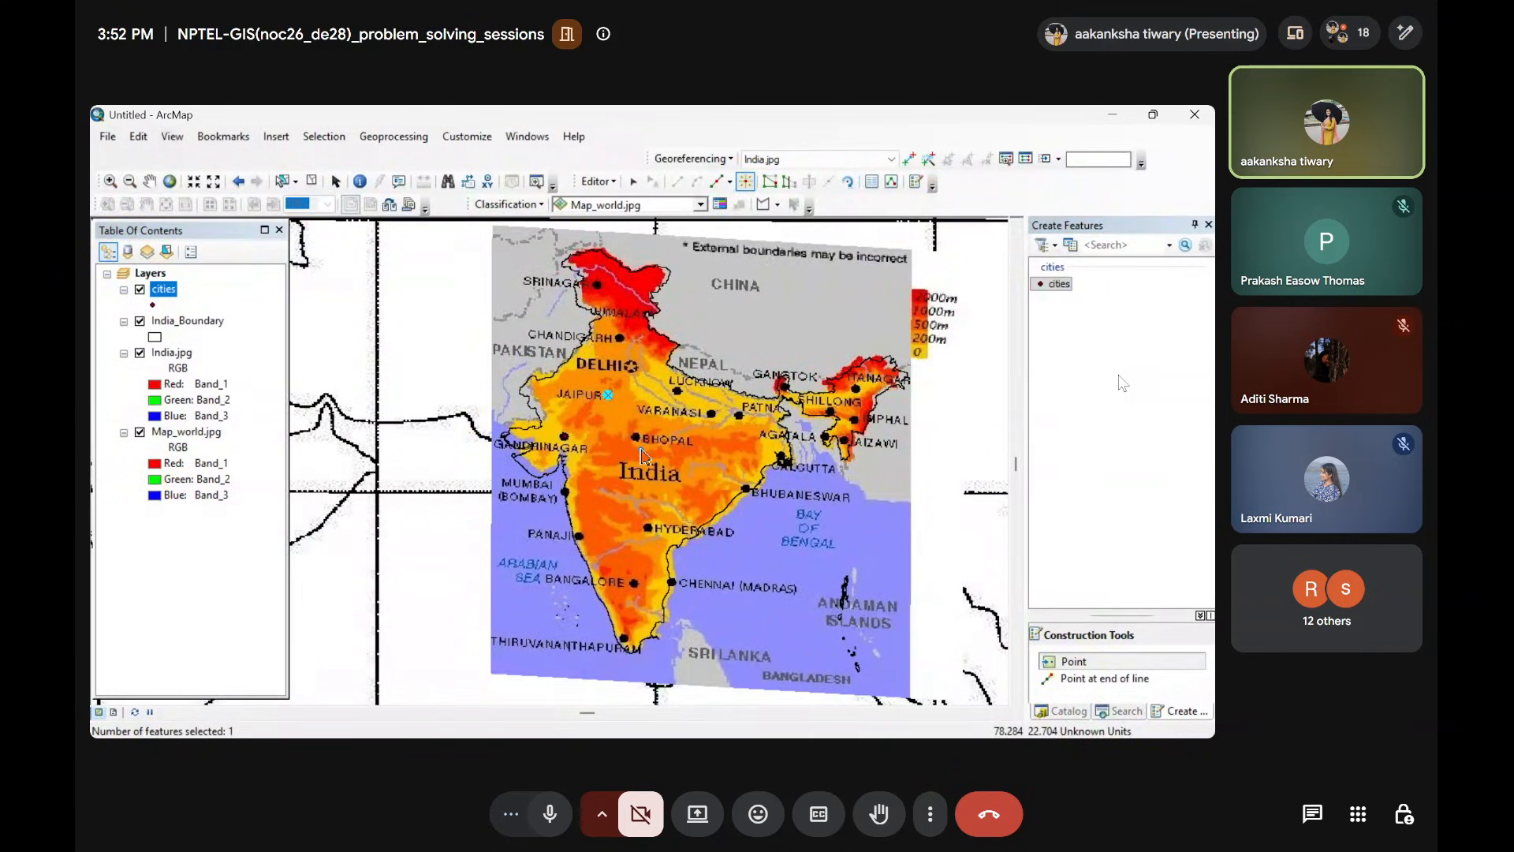
# - Reselect the cities template and place points on Bhopal, Jaipur and Delhi, hiding the India_Boundary layer before the Delhi point
pyautogui.click(915, 182)
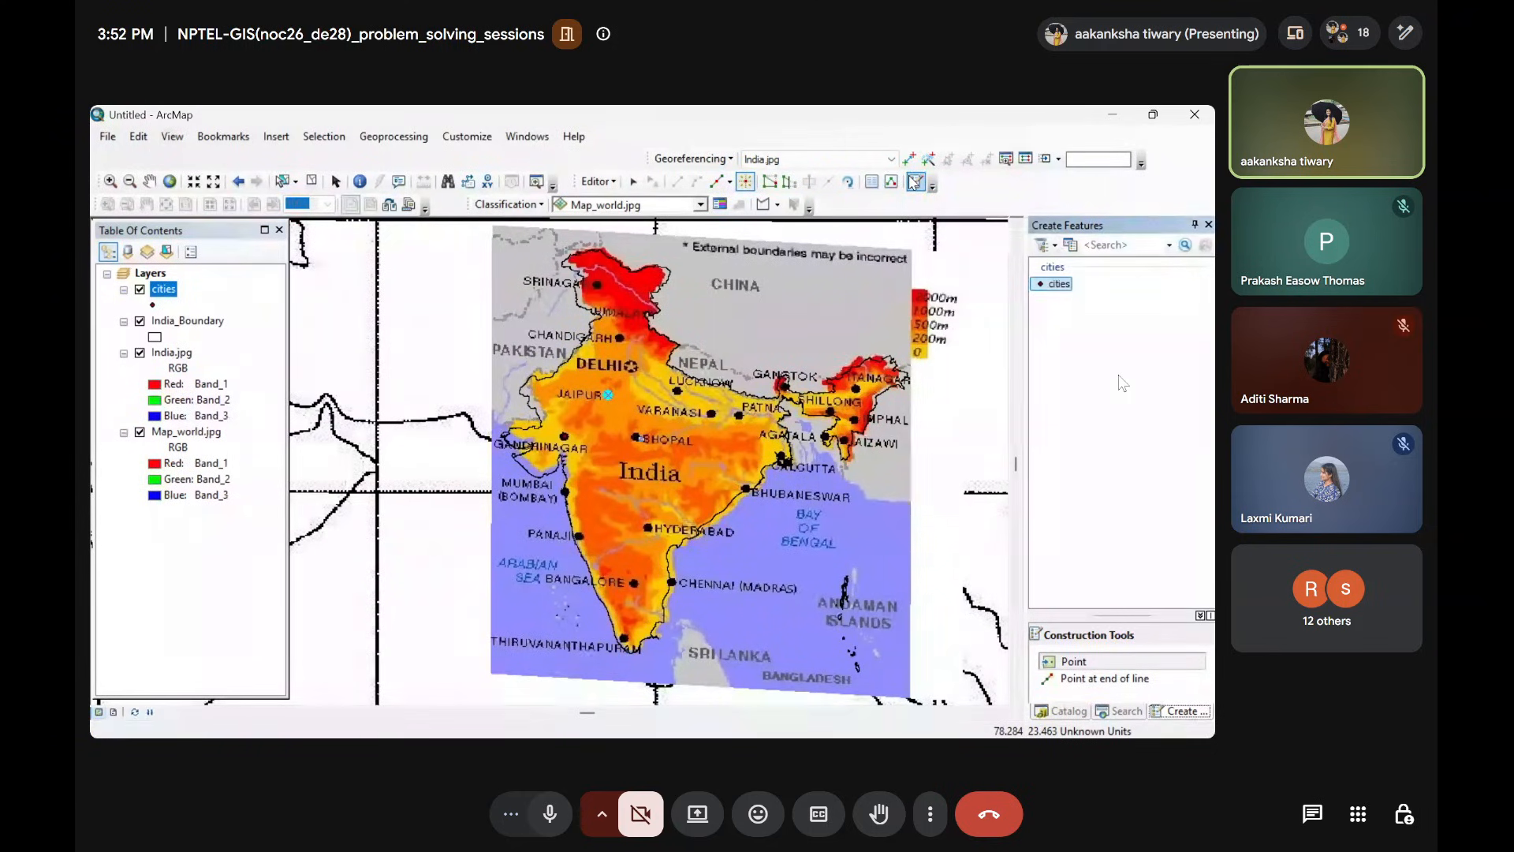
pyautogui.click(1061, 284)
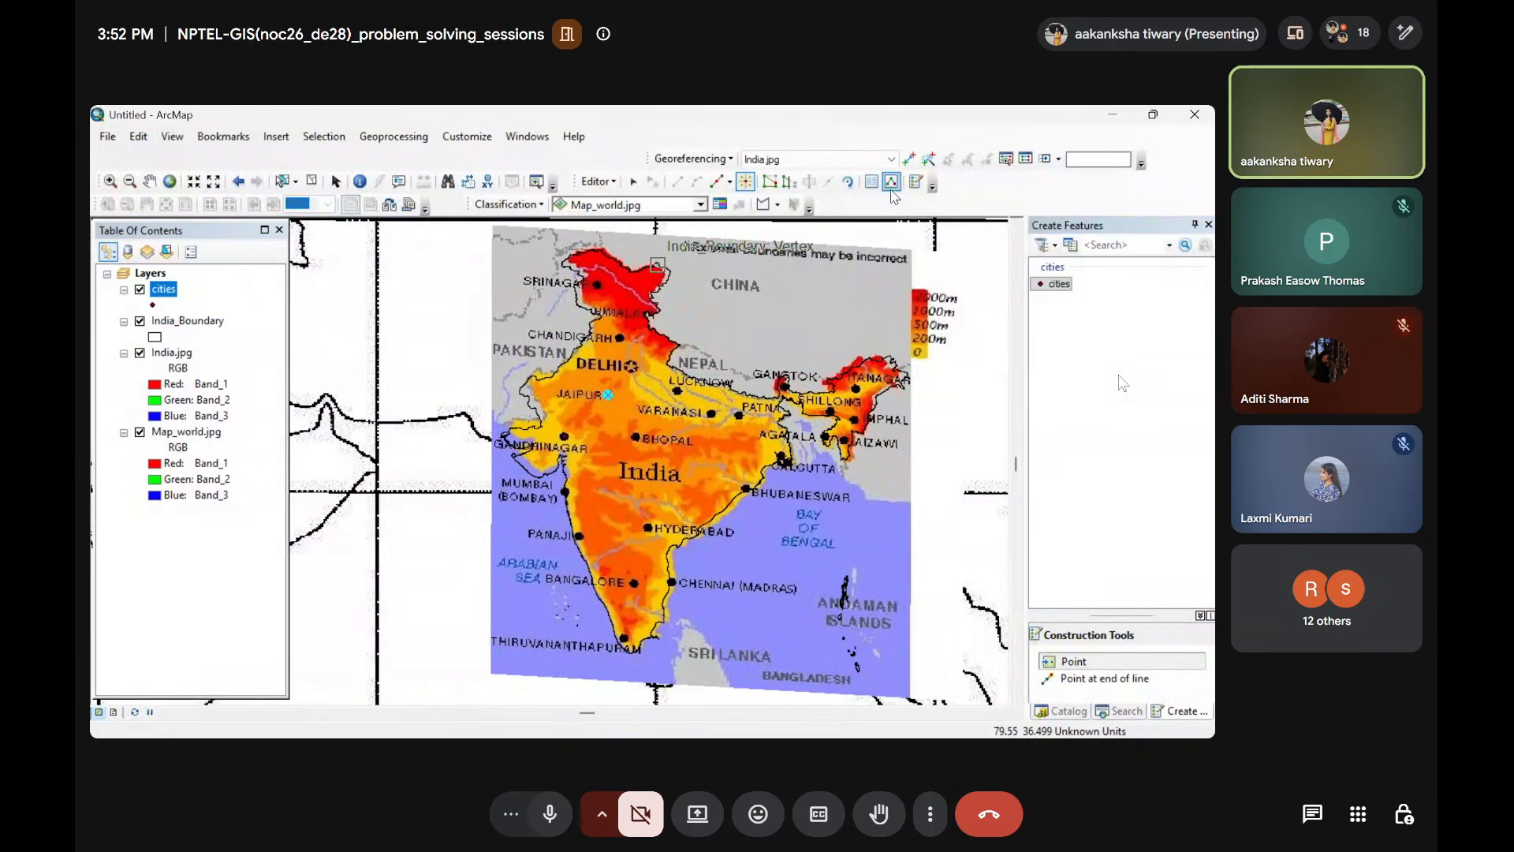
pyautogui.click(886, 322)
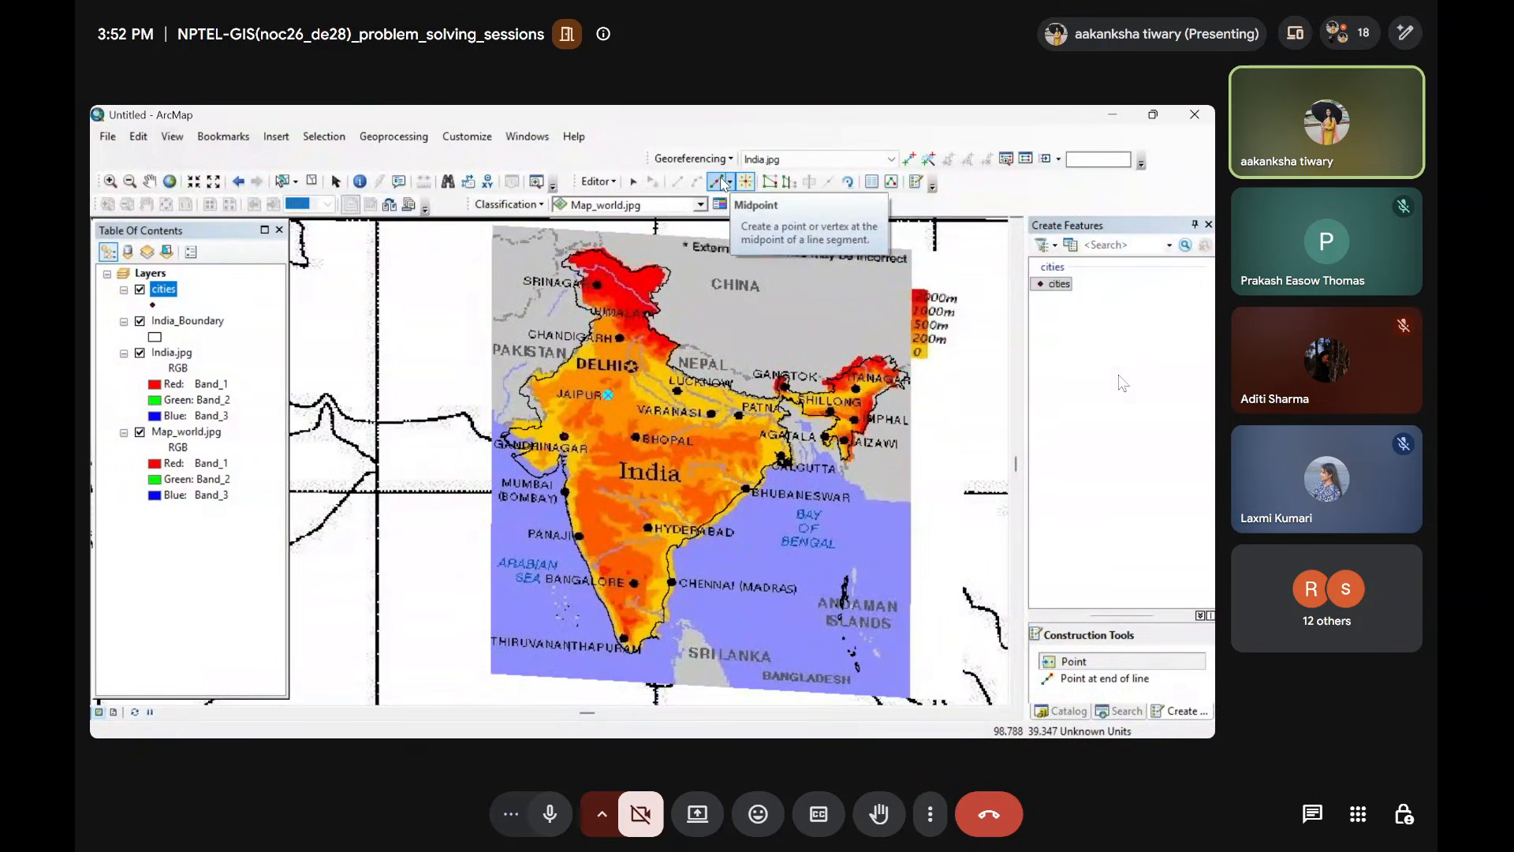
pyautogui.click(915, 188)
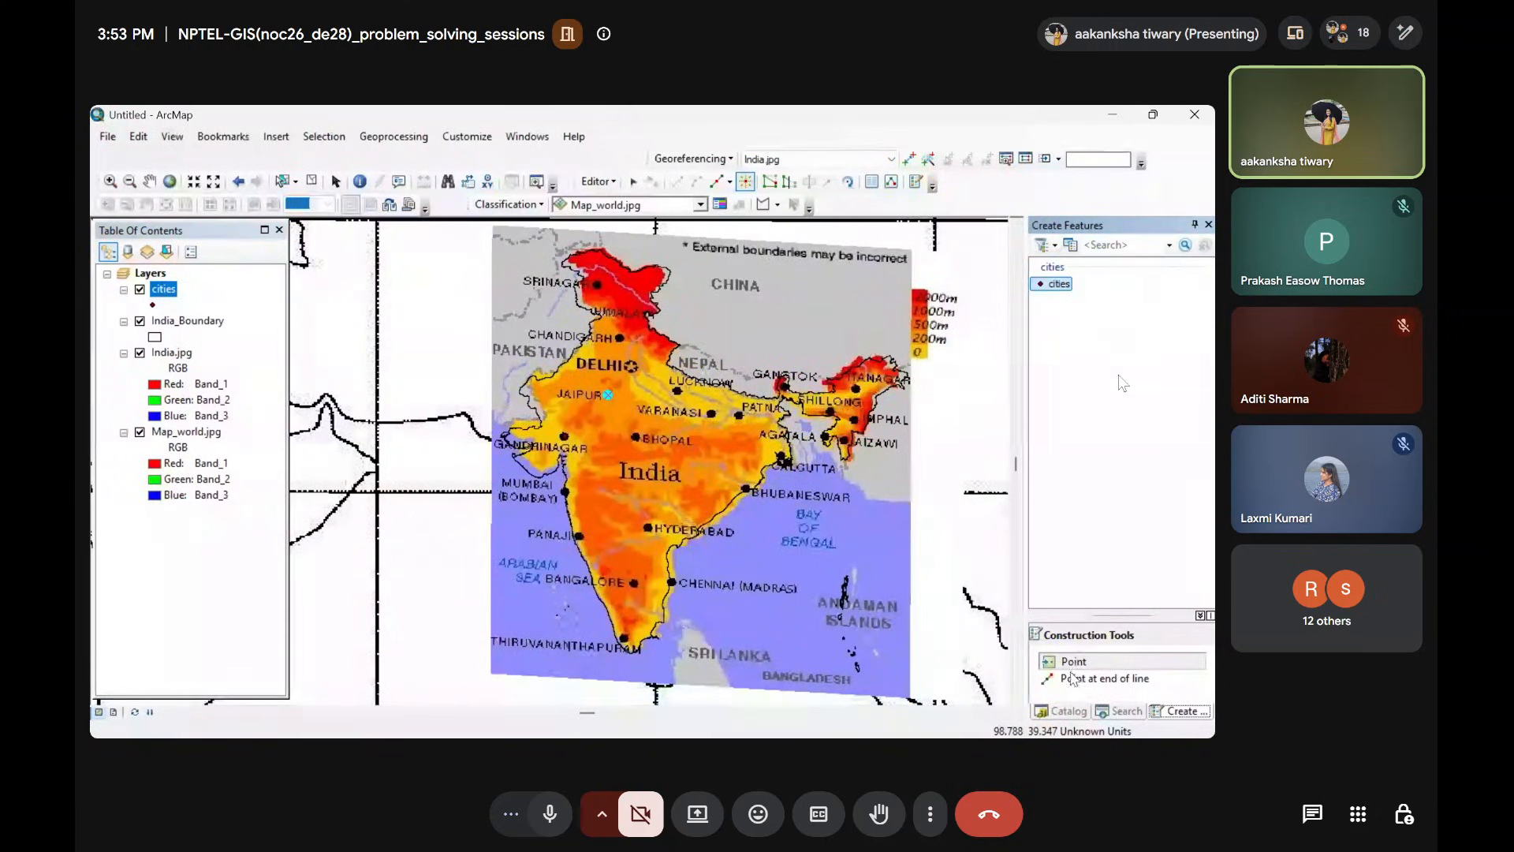
pyautogui.click(633, 435)
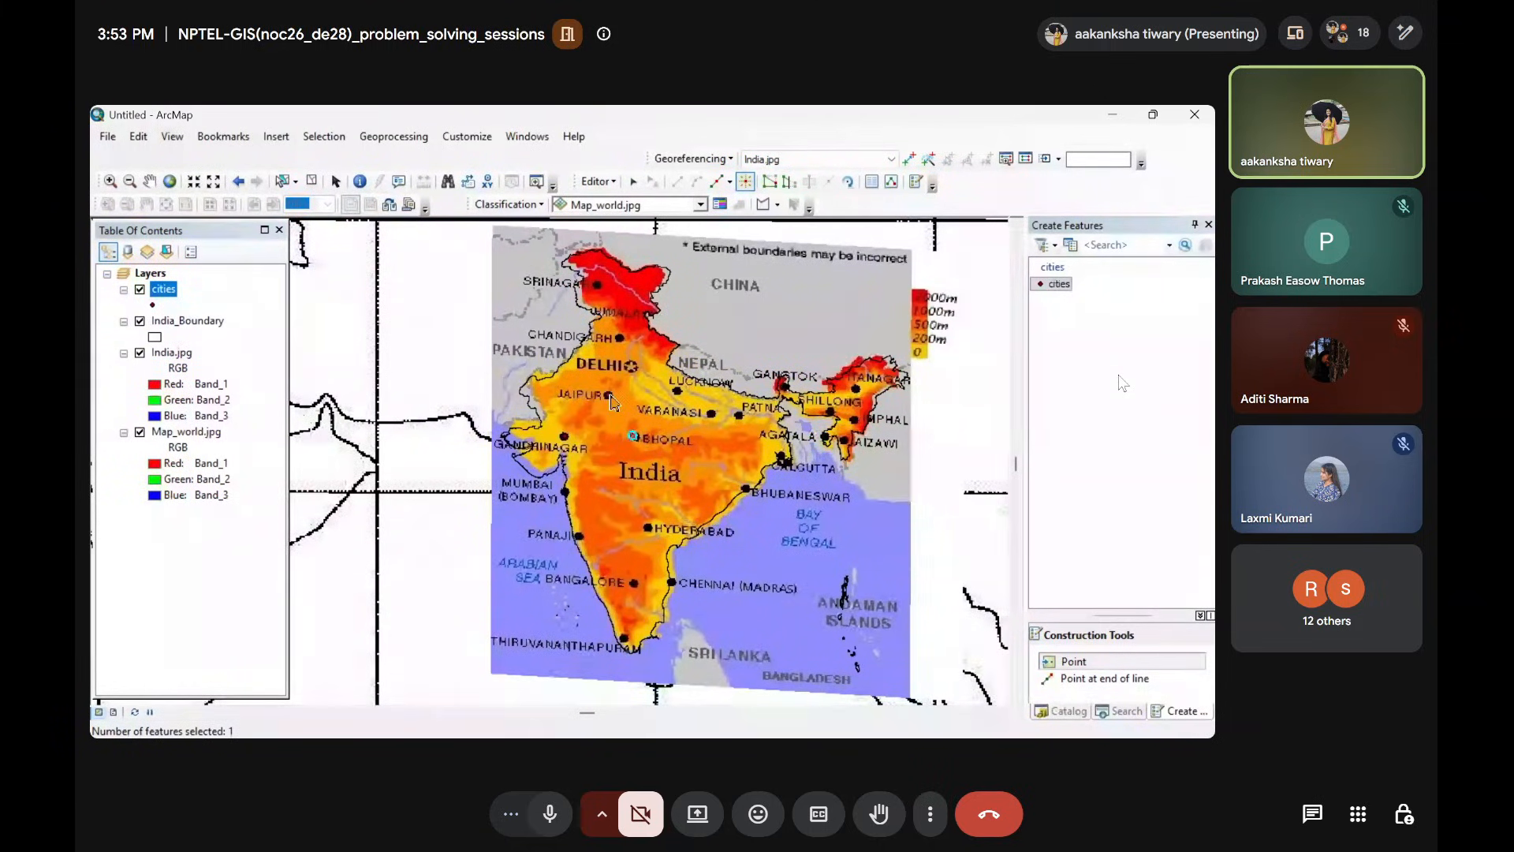
pyautogui.click(612, 398)
pyautogui.click(141, 322)
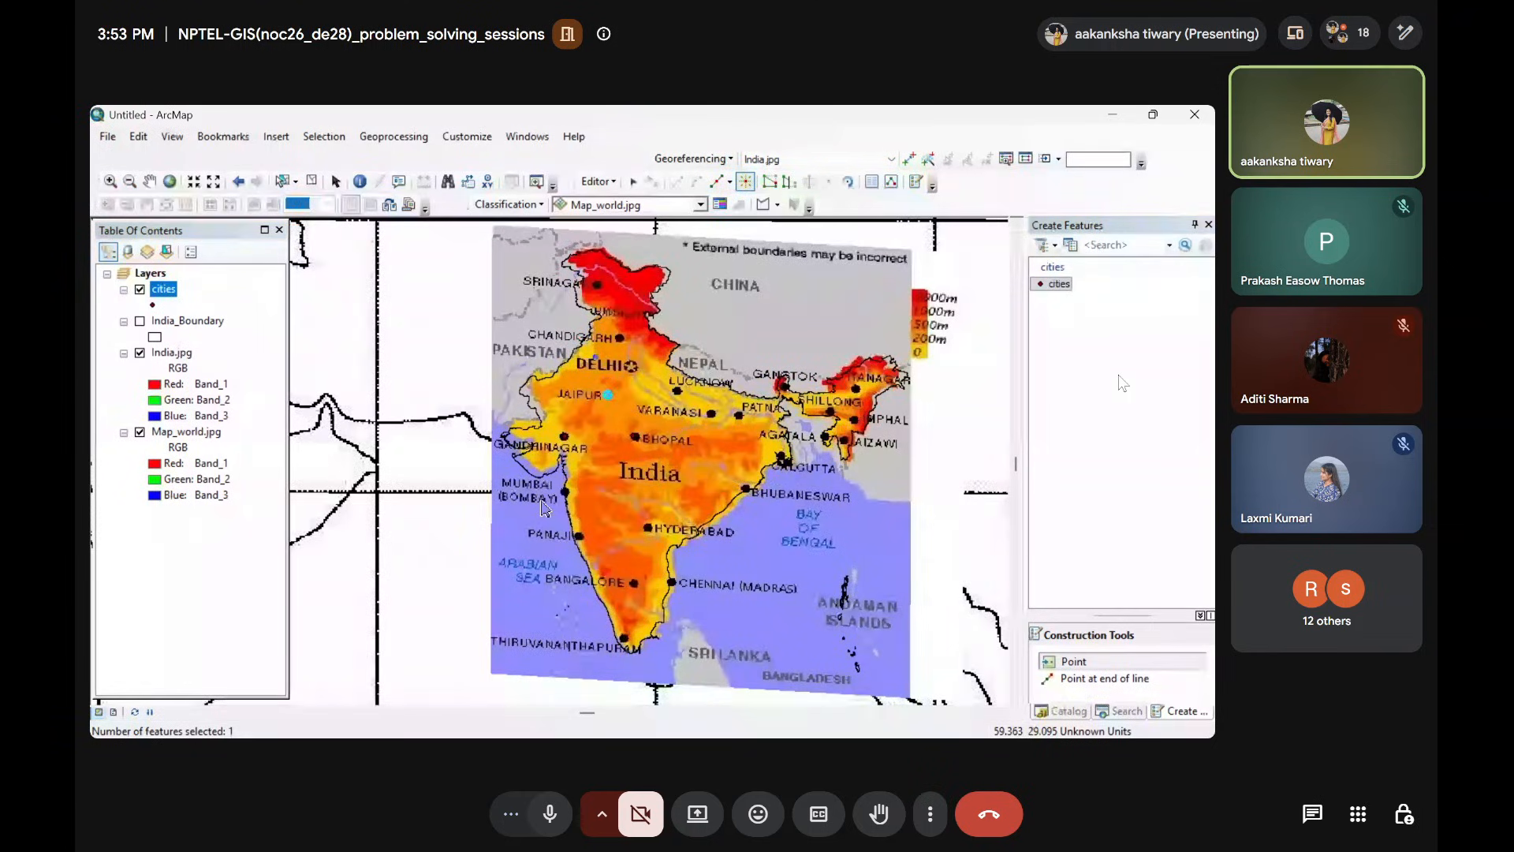
pyautogui.click(631, 369)
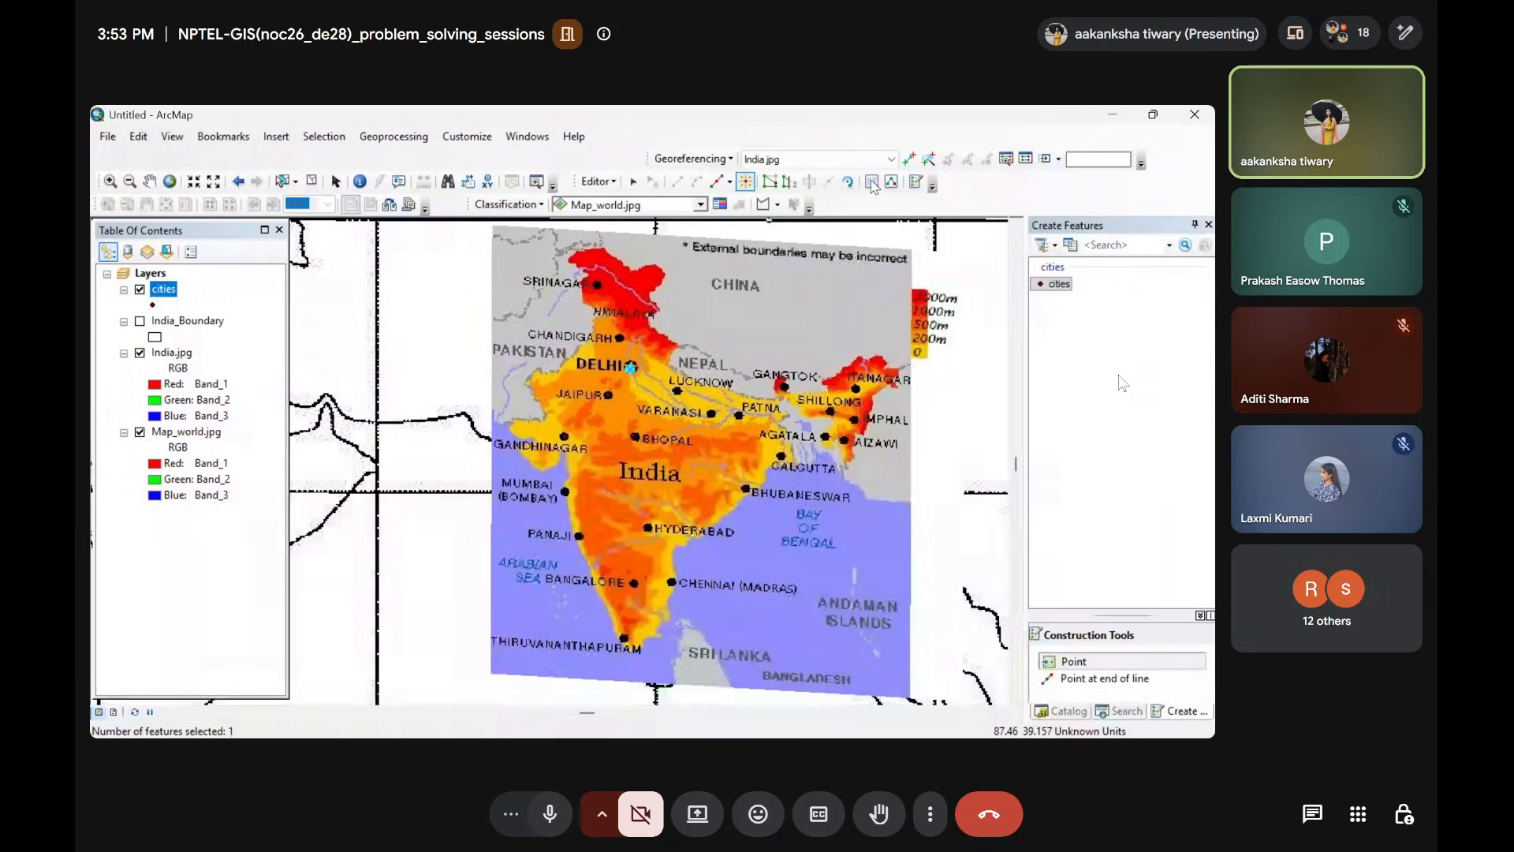
# - Stop the edit session on the cities layer without saving the edits
pyautogui.click(600, 181)
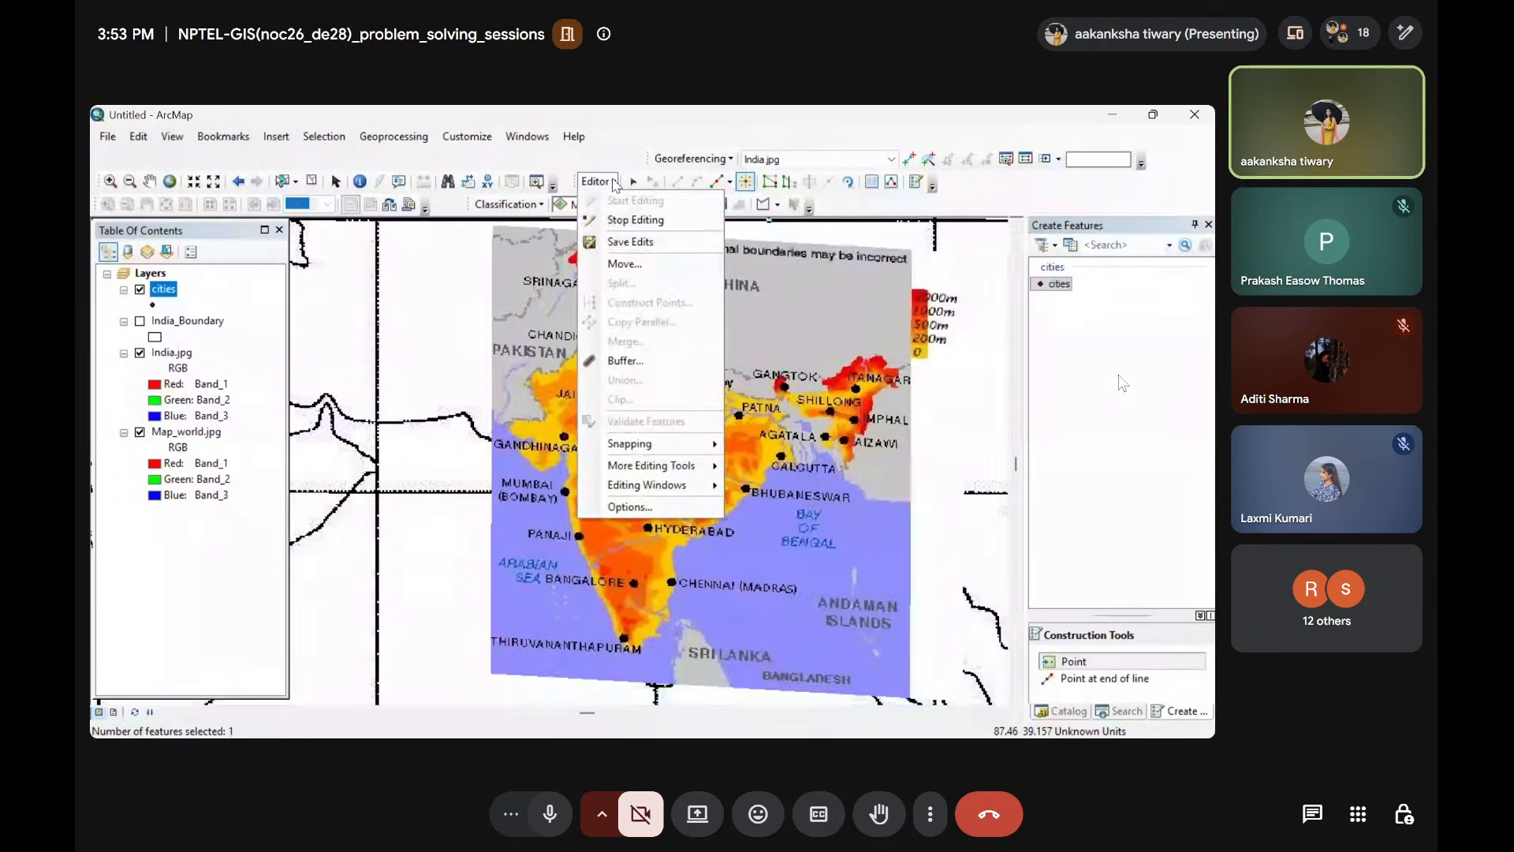
pyautogui.click(627, 221)
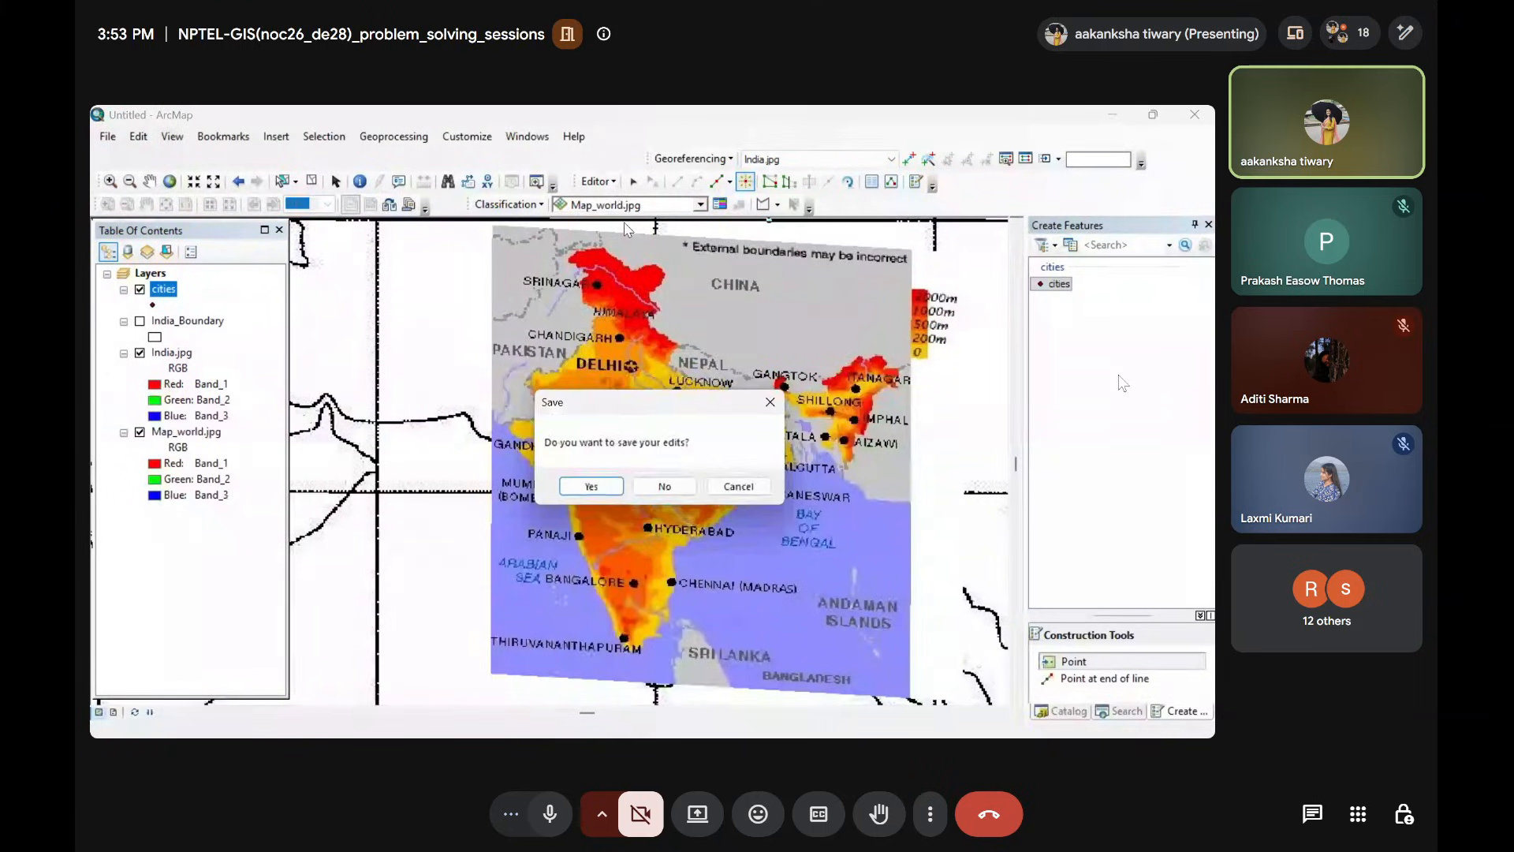
pyautogui.click(664, 487)
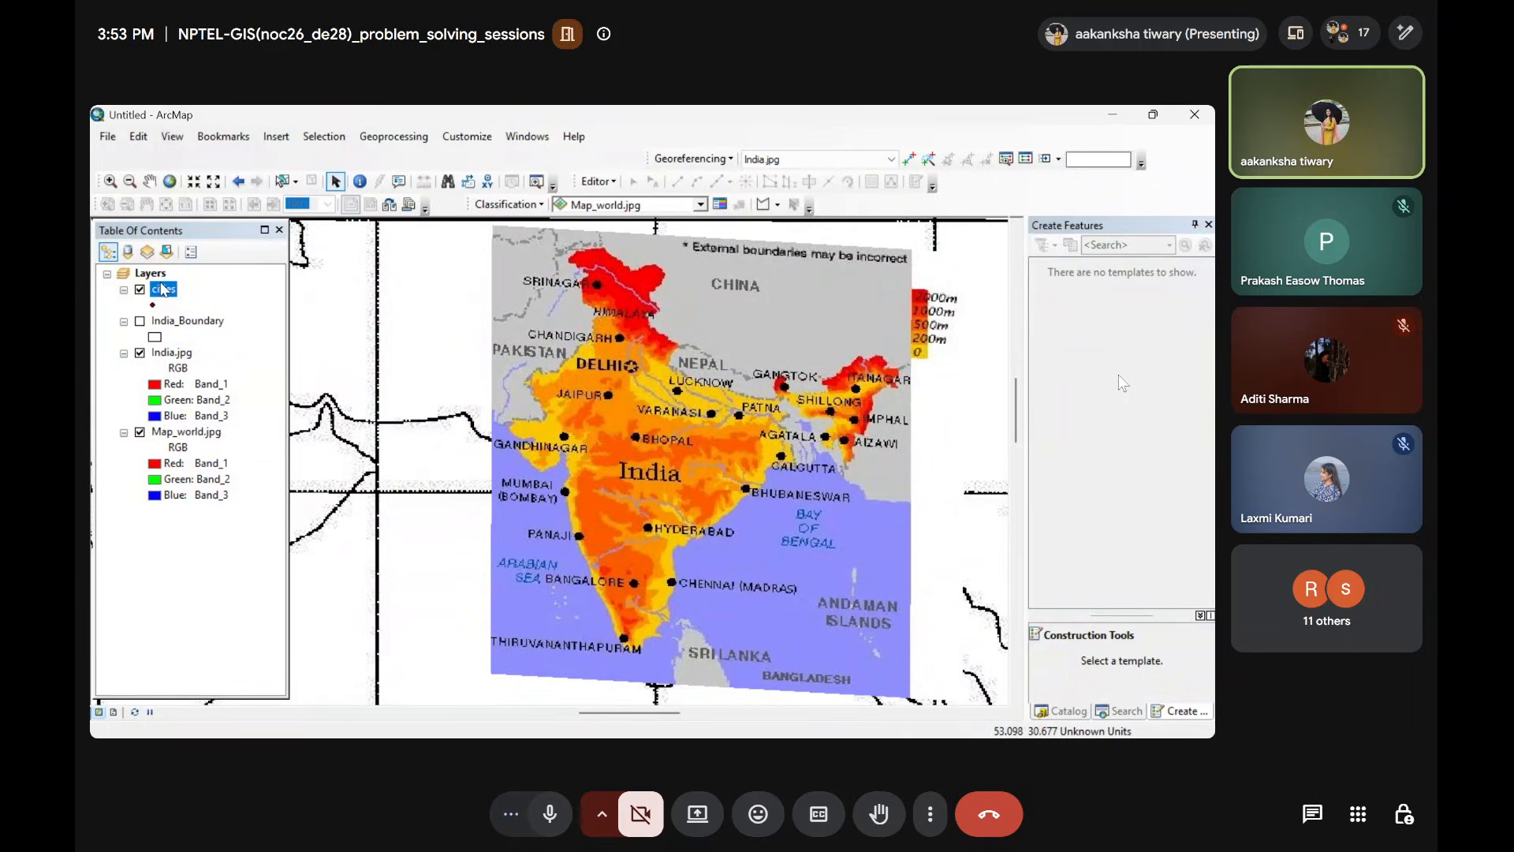
# - Start an edit session on the cities layer and continue past the spatial reference warning
pyautogui.click(597, 181)
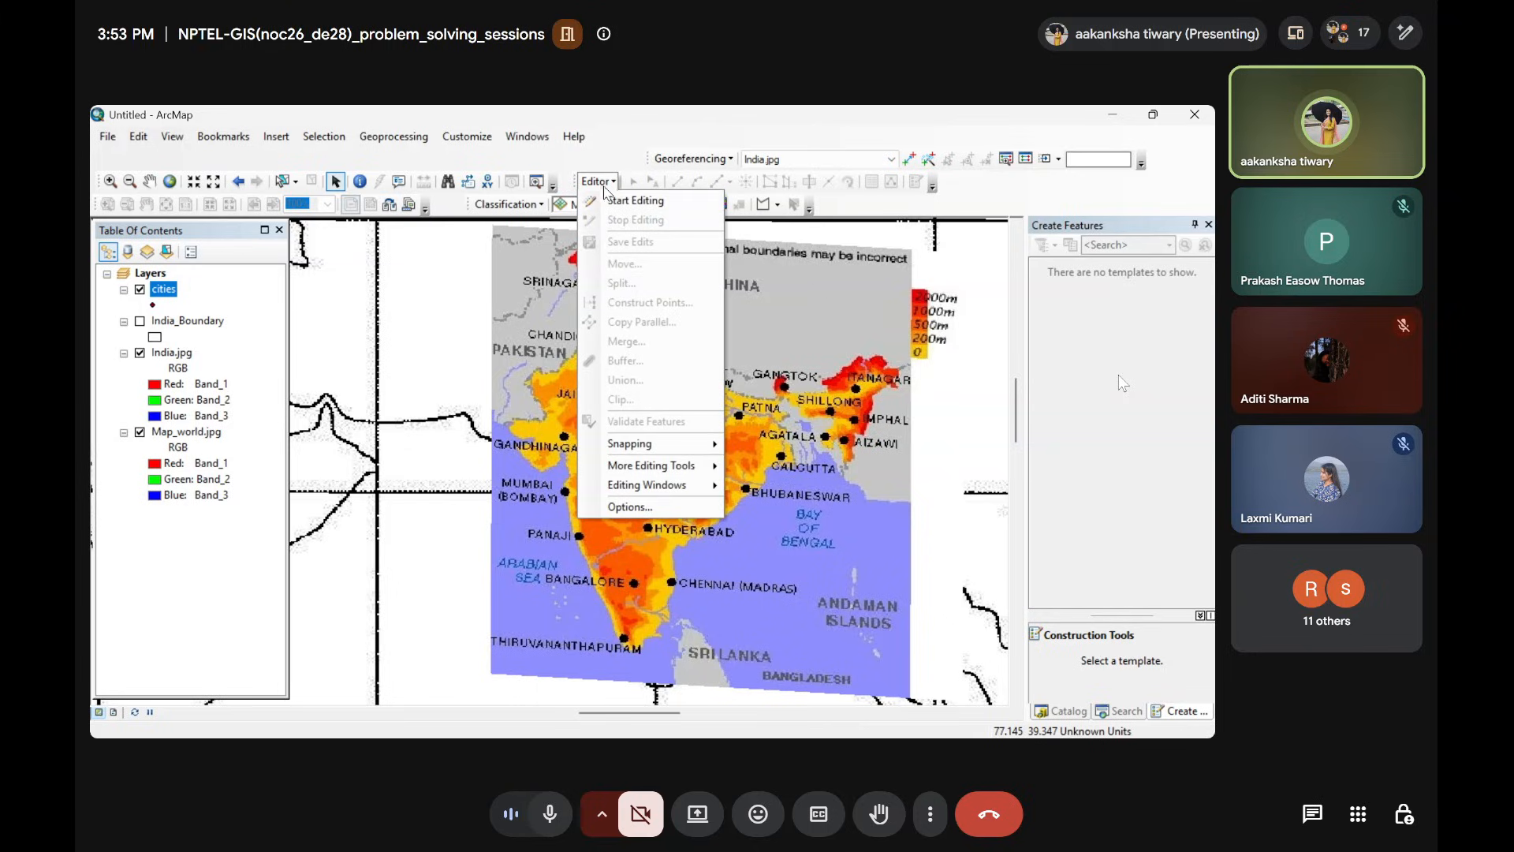
pyautogui.click(618, 204)
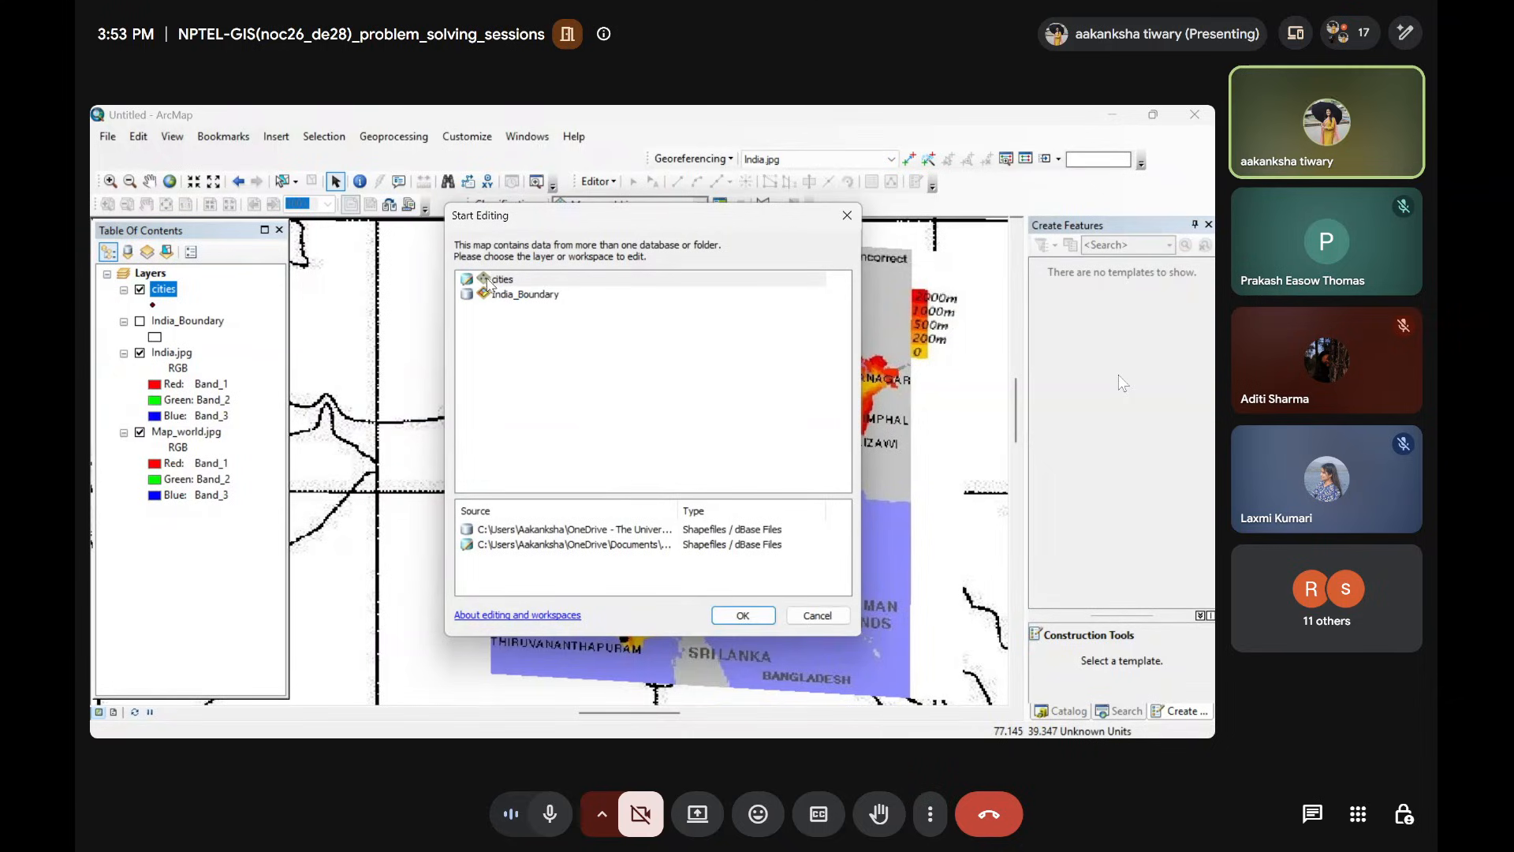
pyautogui.click(521, 281)
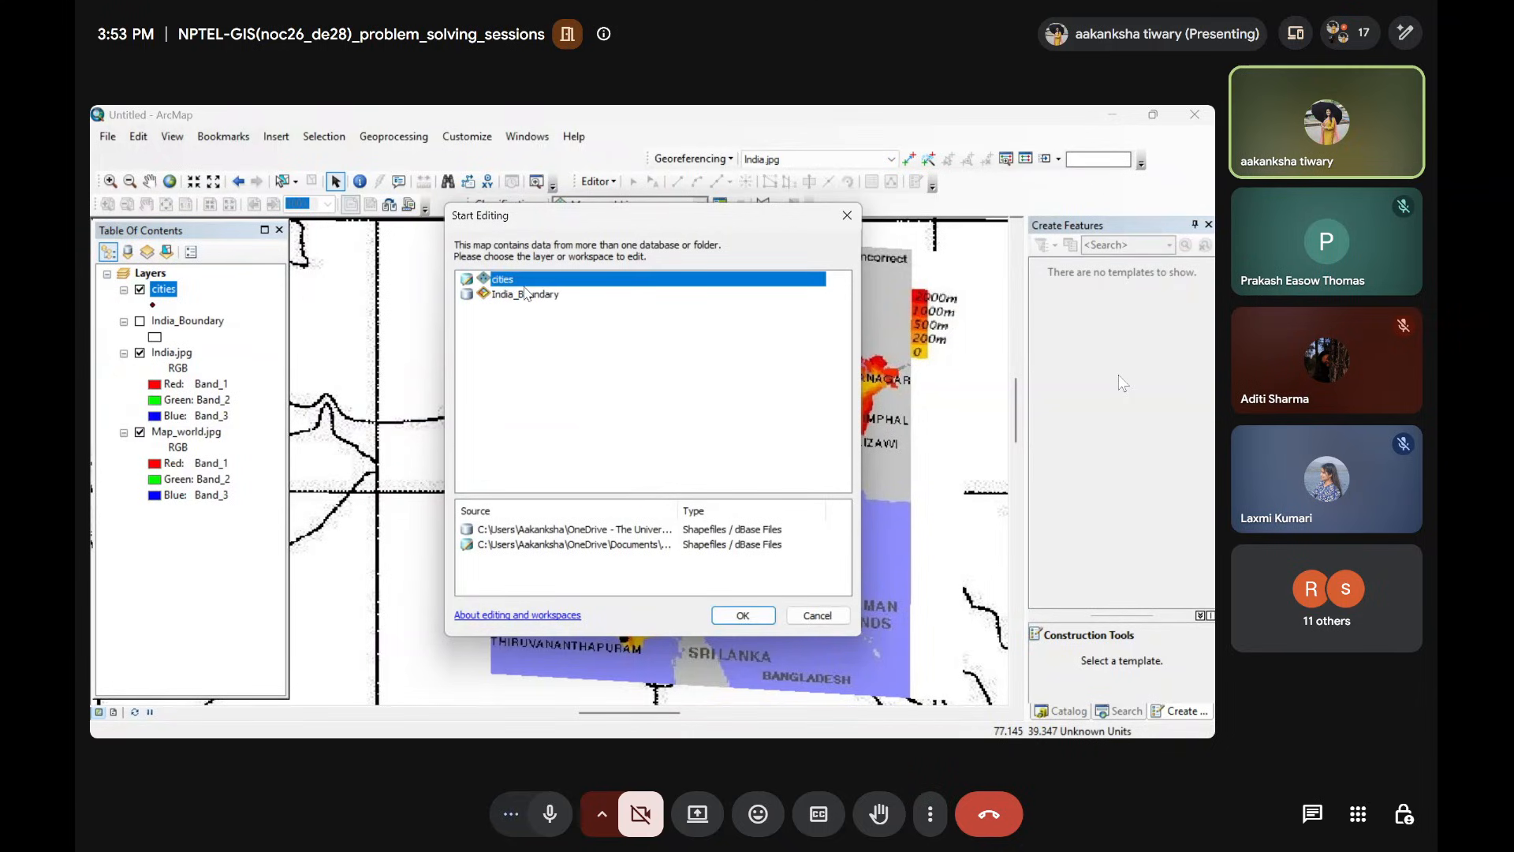
pyautogui.click(744, 617)
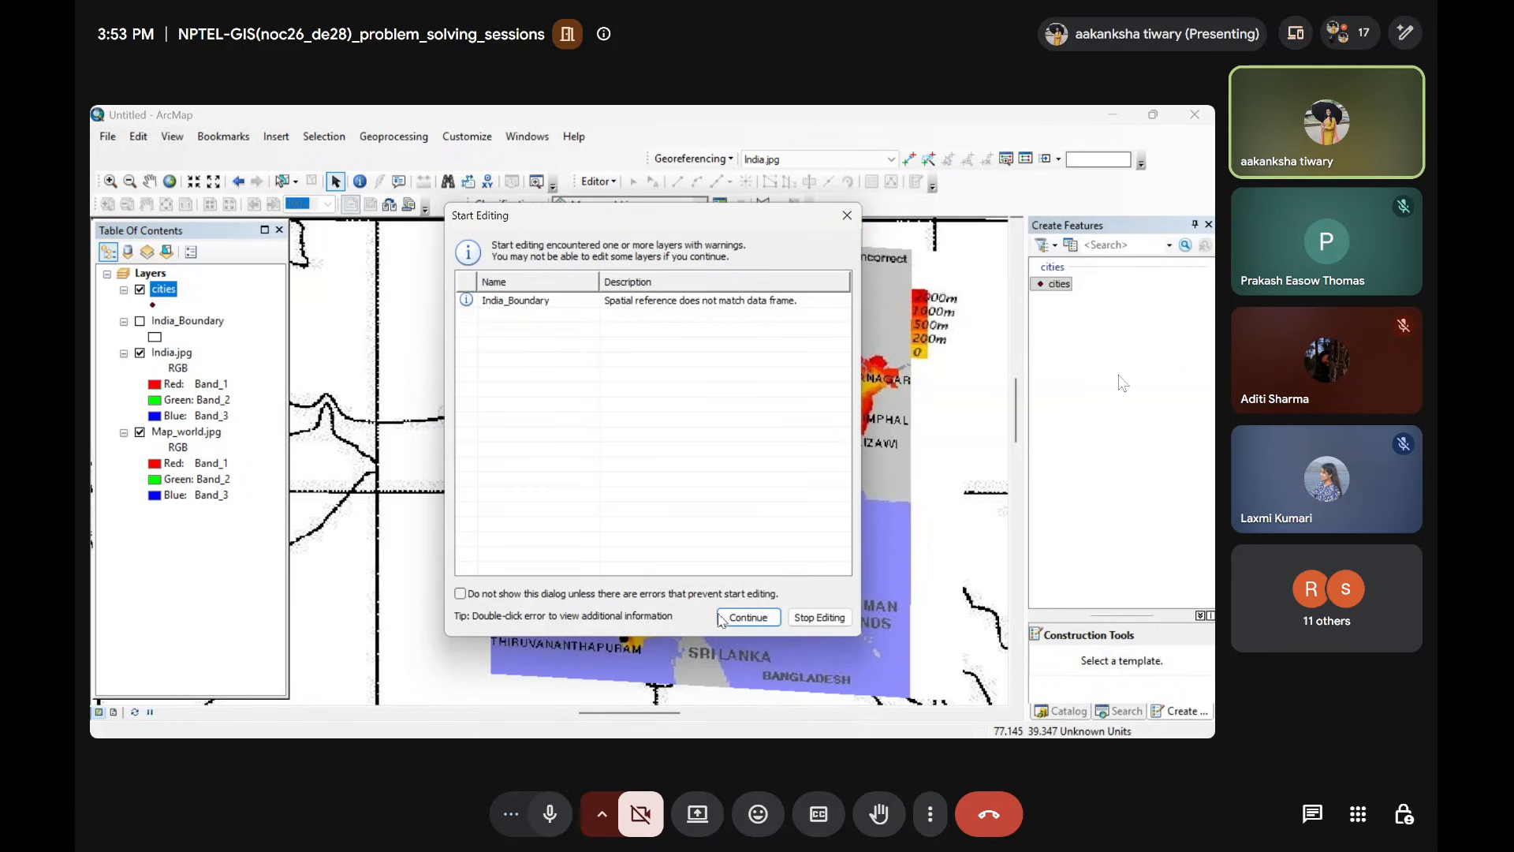
pyautogui.click(747, 617)
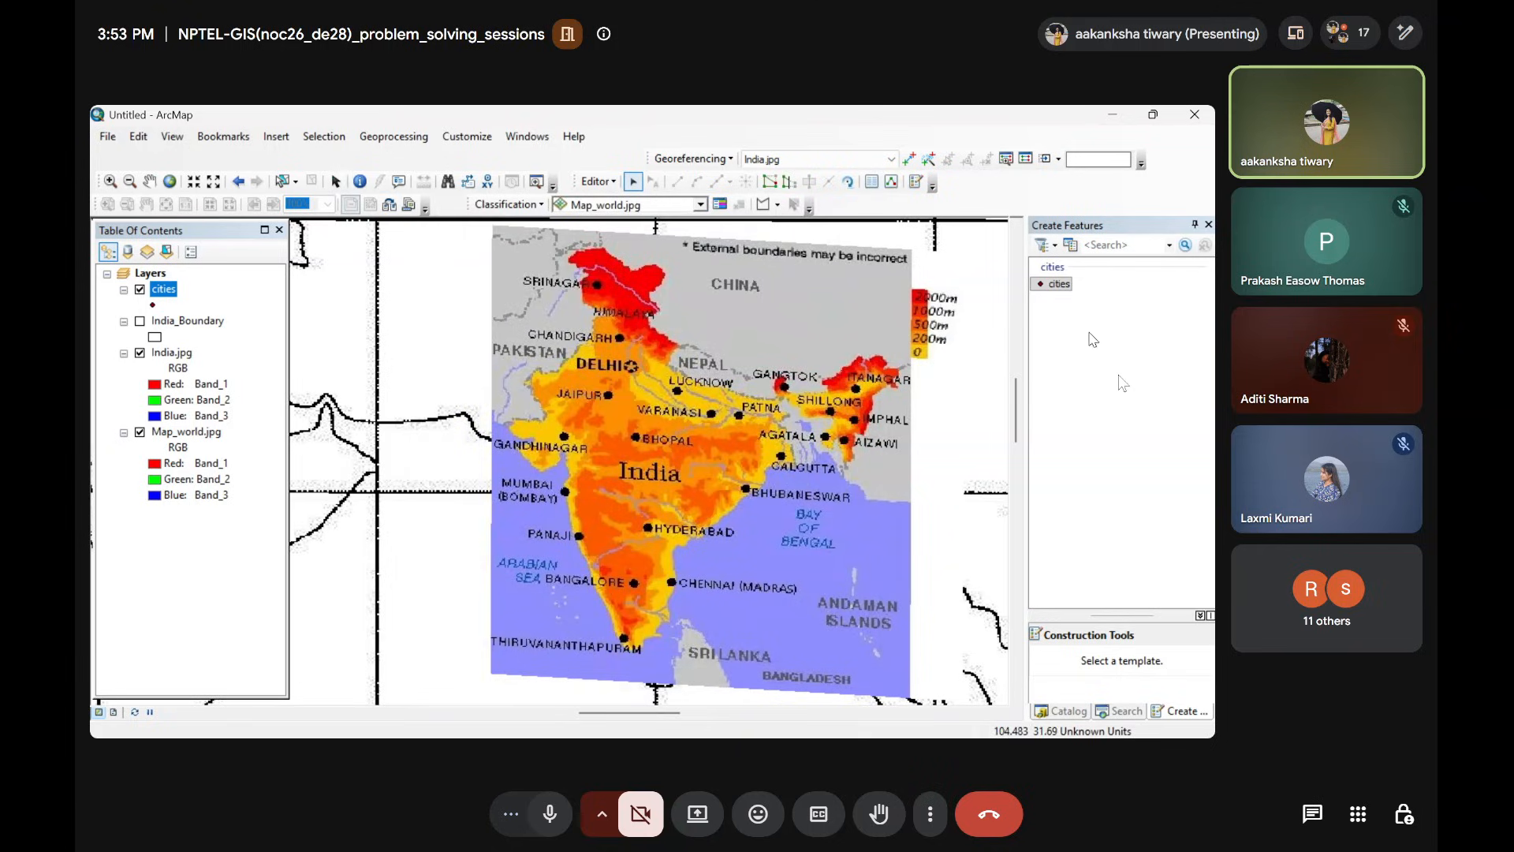
# - Choose the cities template for creating features and place a point on Chandigarh
pyautogui.click(1057, 284)
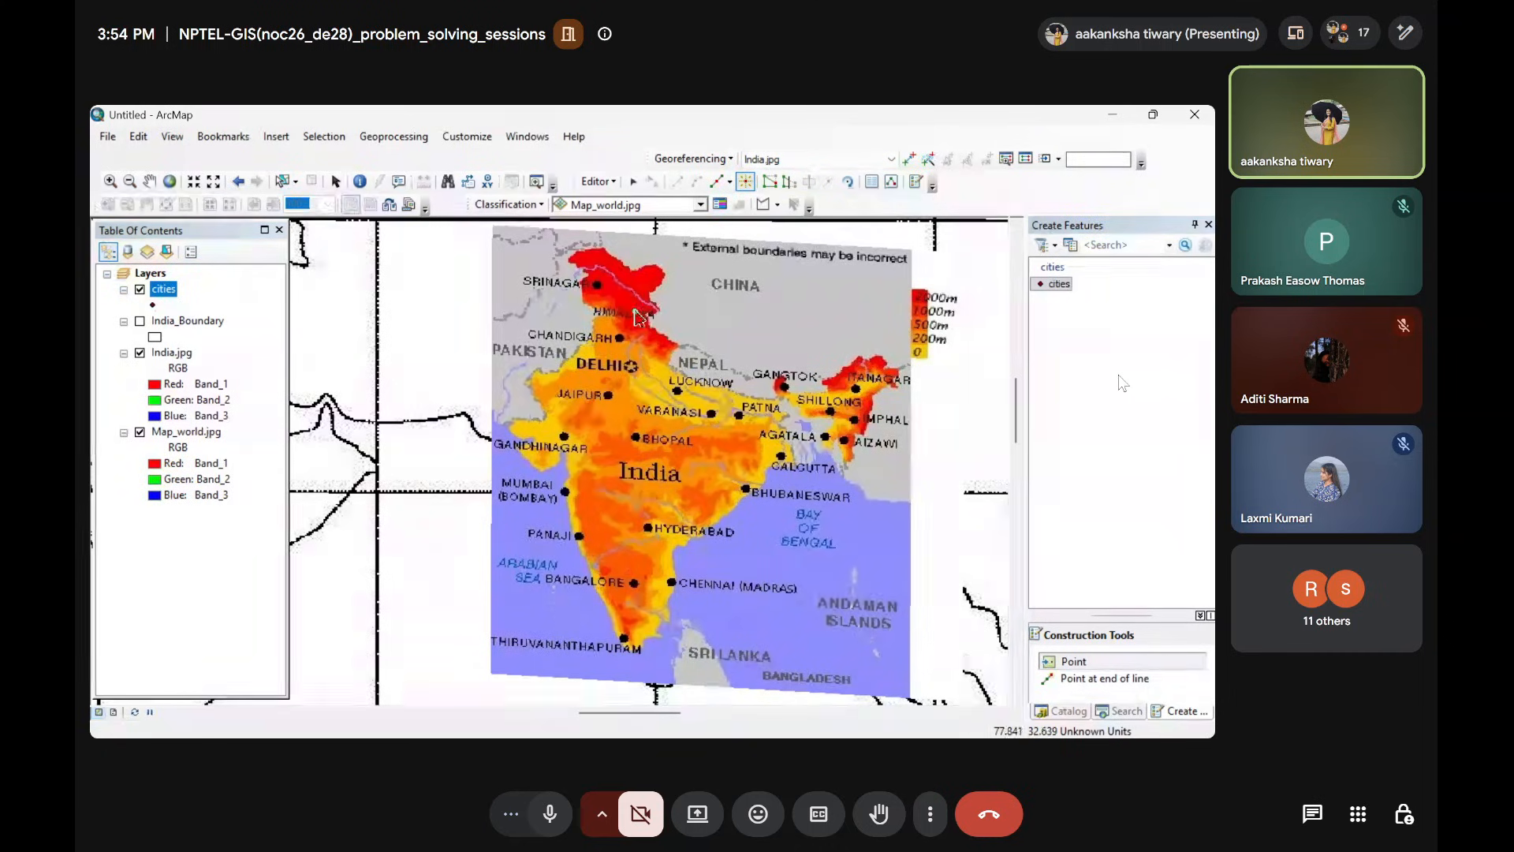
pyautogui.click(620, 339)
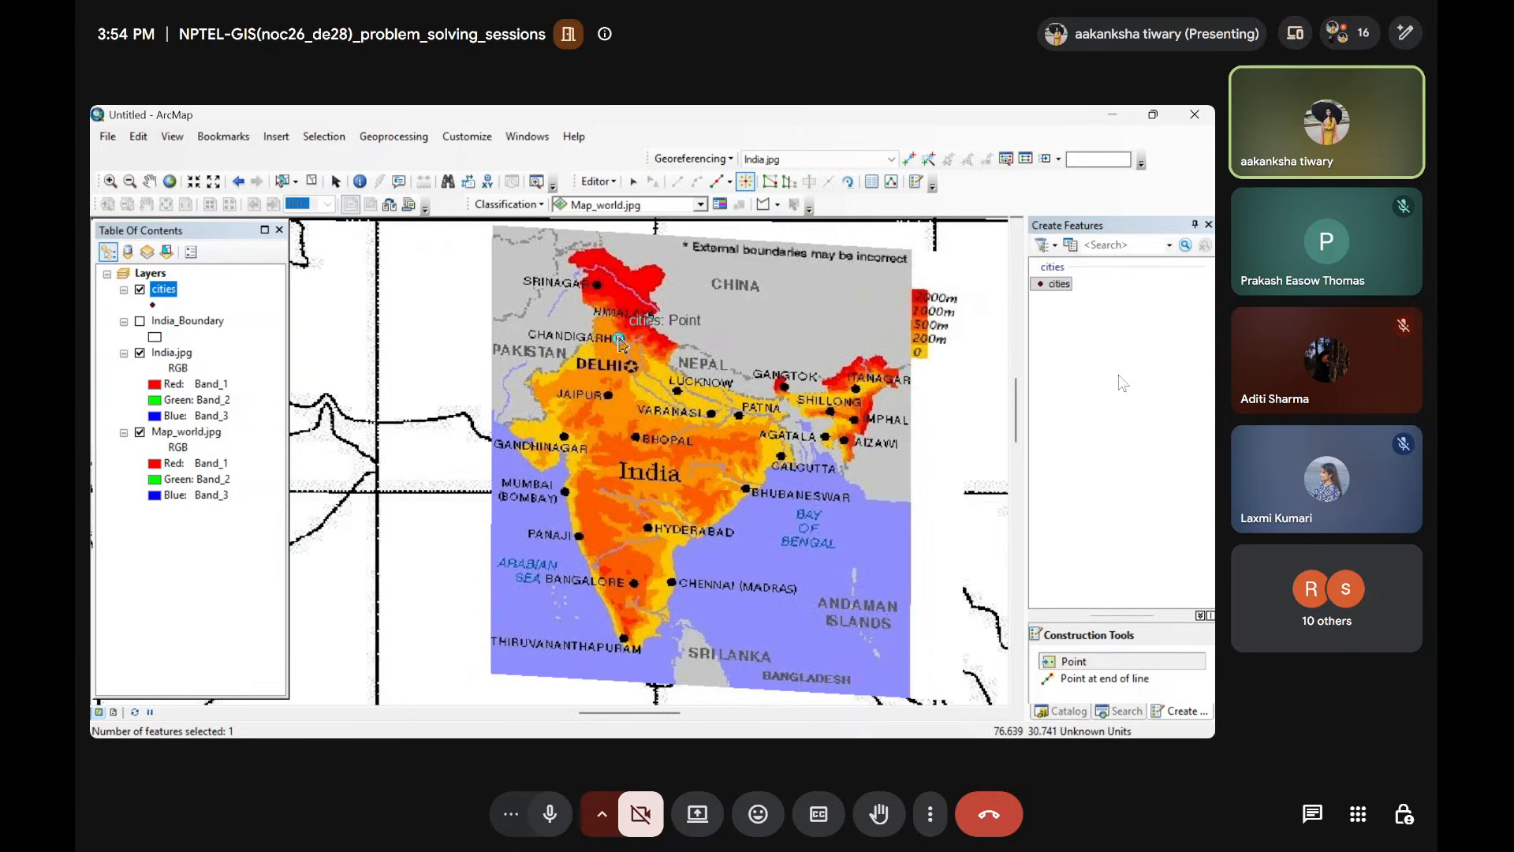
pyautogui.rightClick(621, 344)
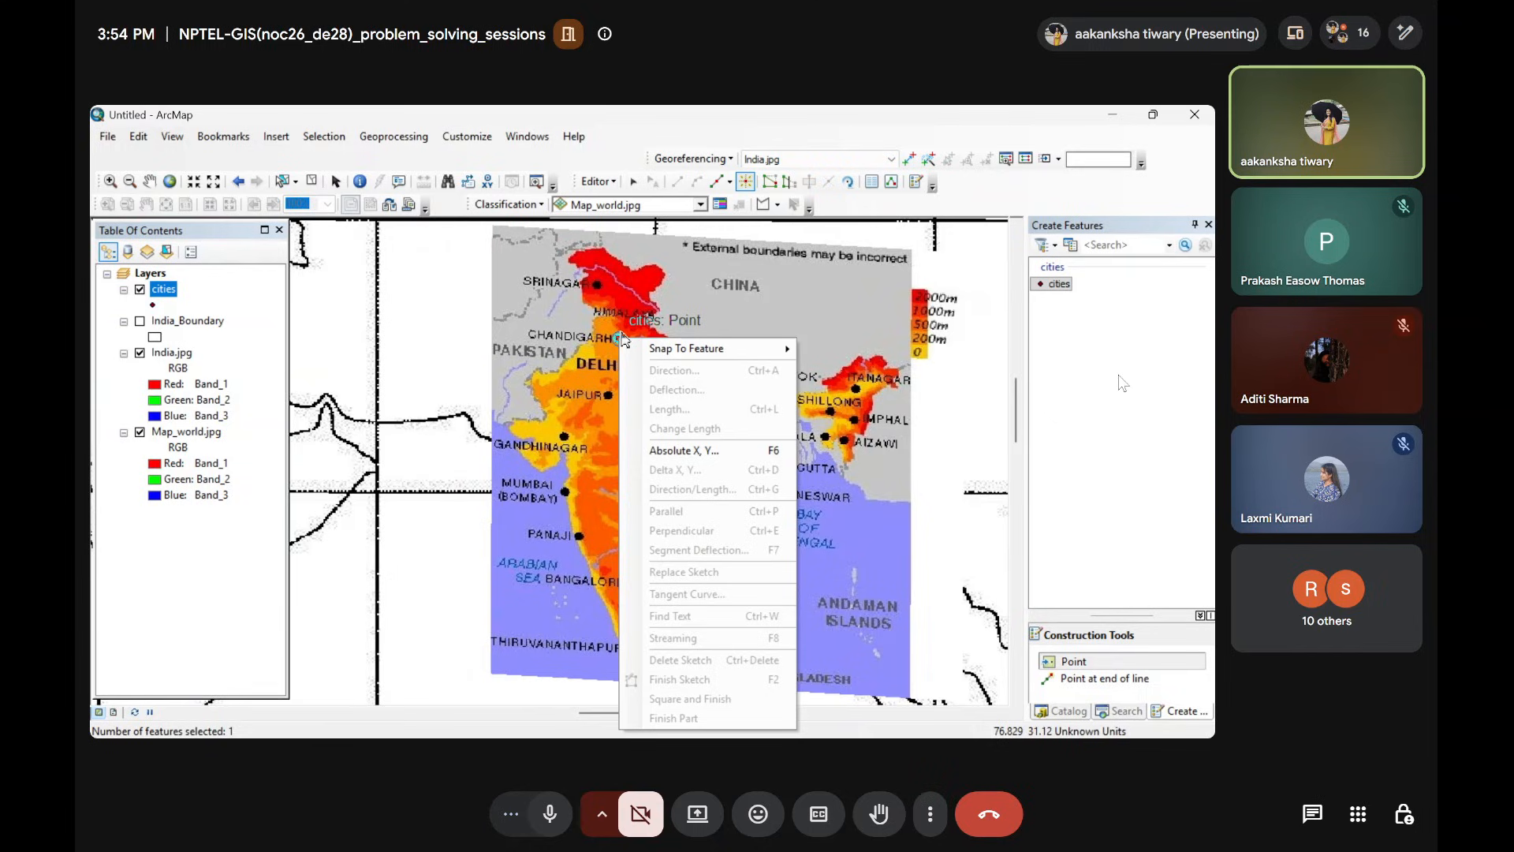
pyautogui.click(897, 184)
pyautogui.click(896, 183)
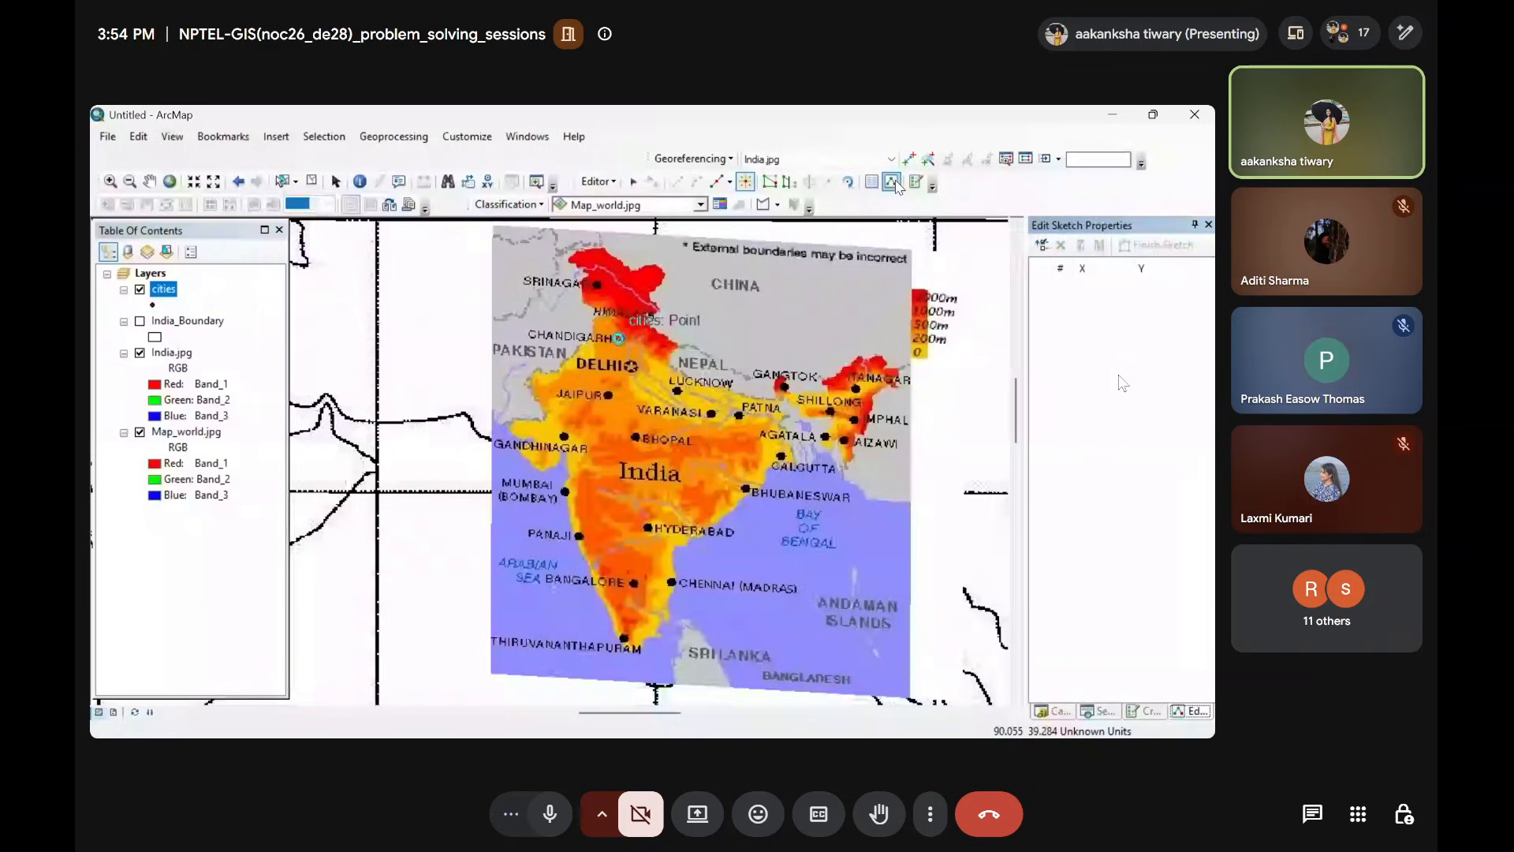
pyautogui.click(911, 183)
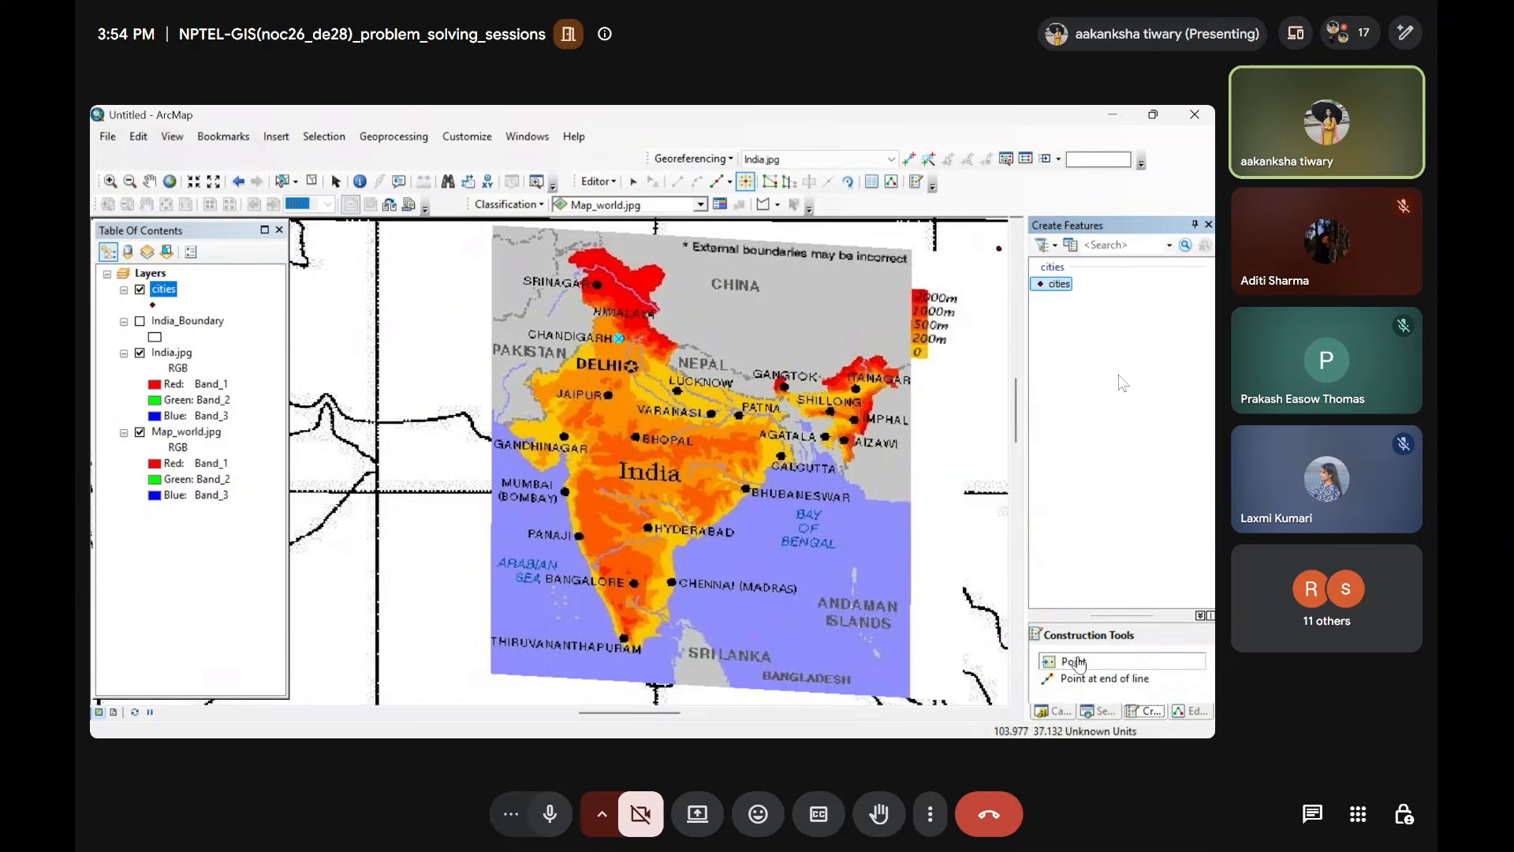
# - Place points with the Point construction tool on Jaipur, Lucknow, Bhopal and Gandhinagar
pyautogui.click(1079, 662)
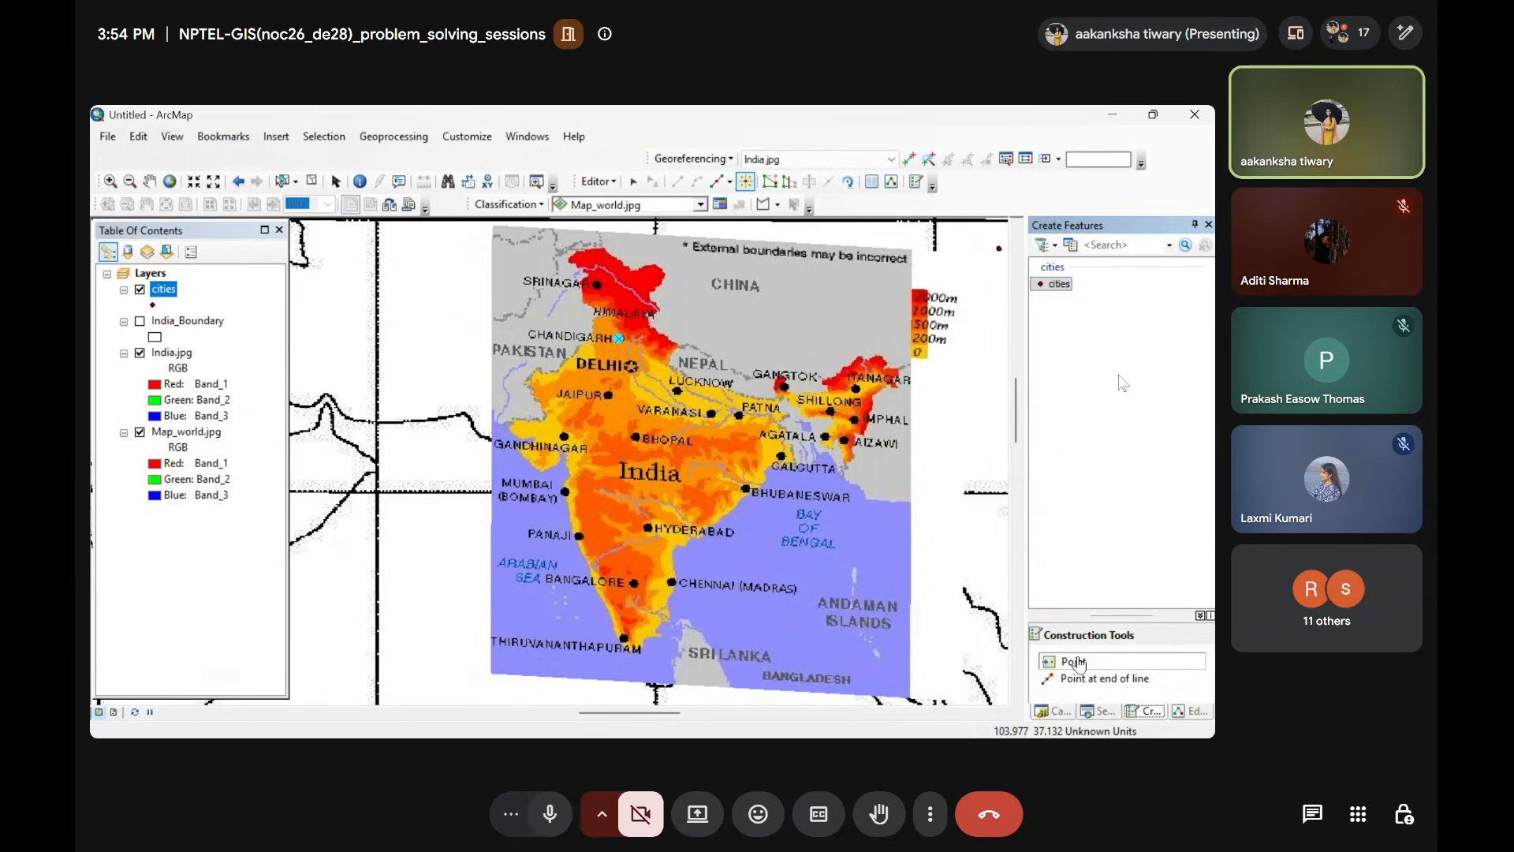
pyautogui.click(607, 396)
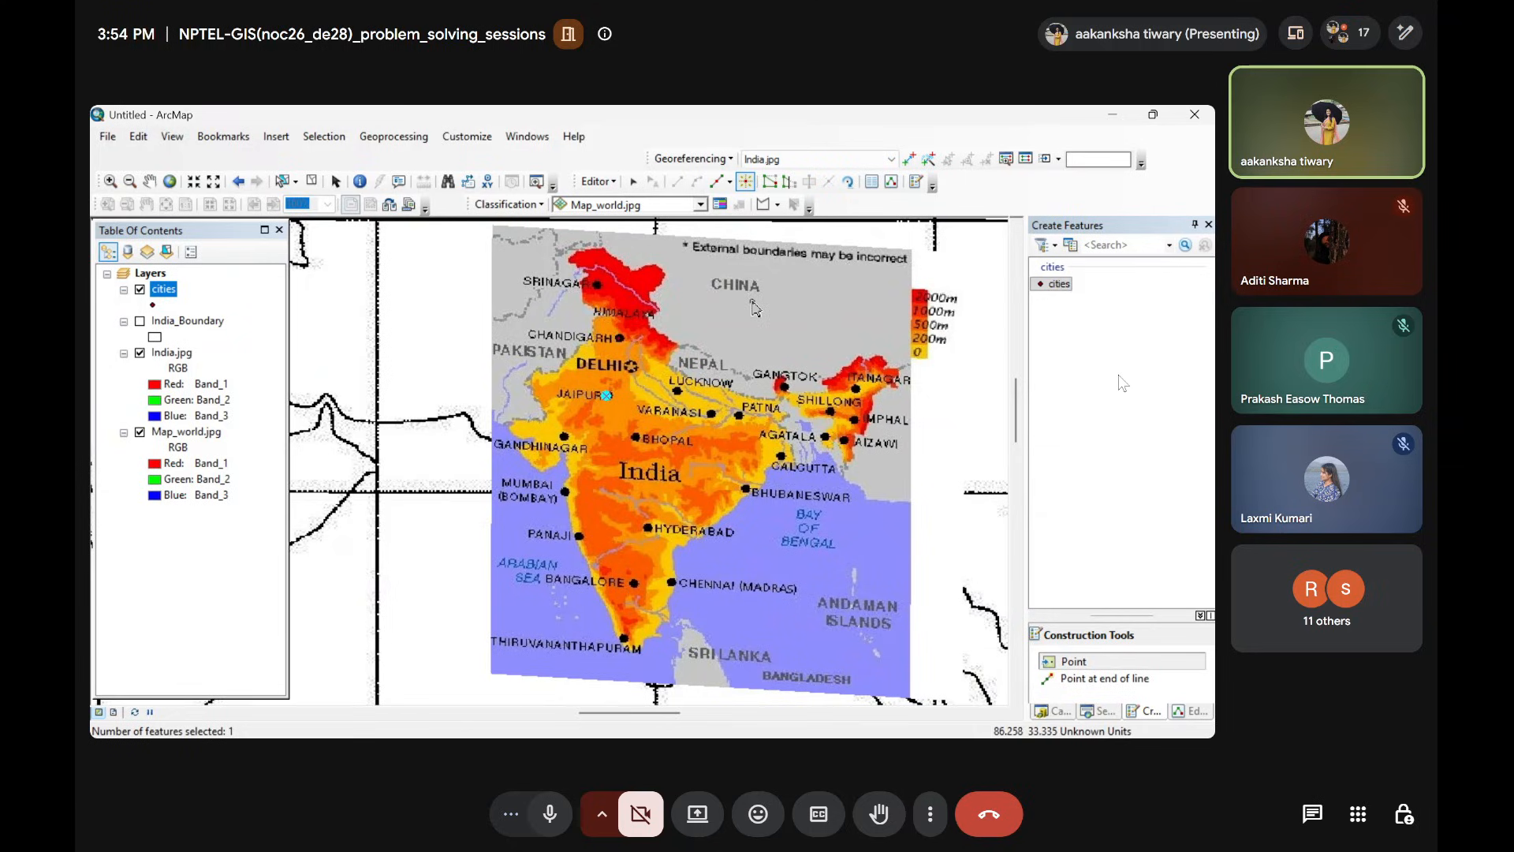
pyautogui.click(677, 392)
pyautogui.click(635, 438)
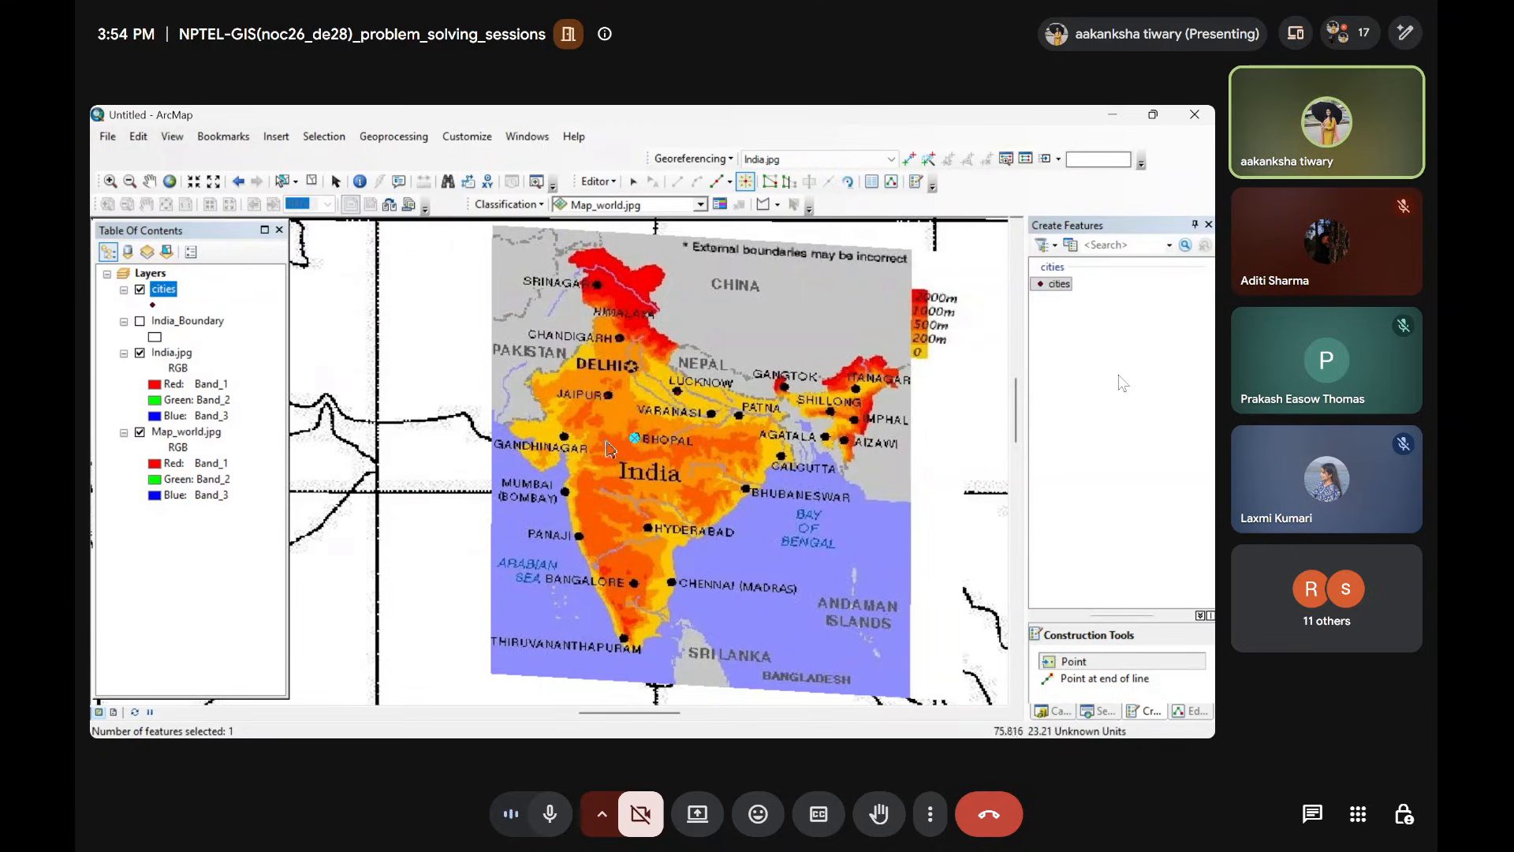
pyautogui.click(563, 437)
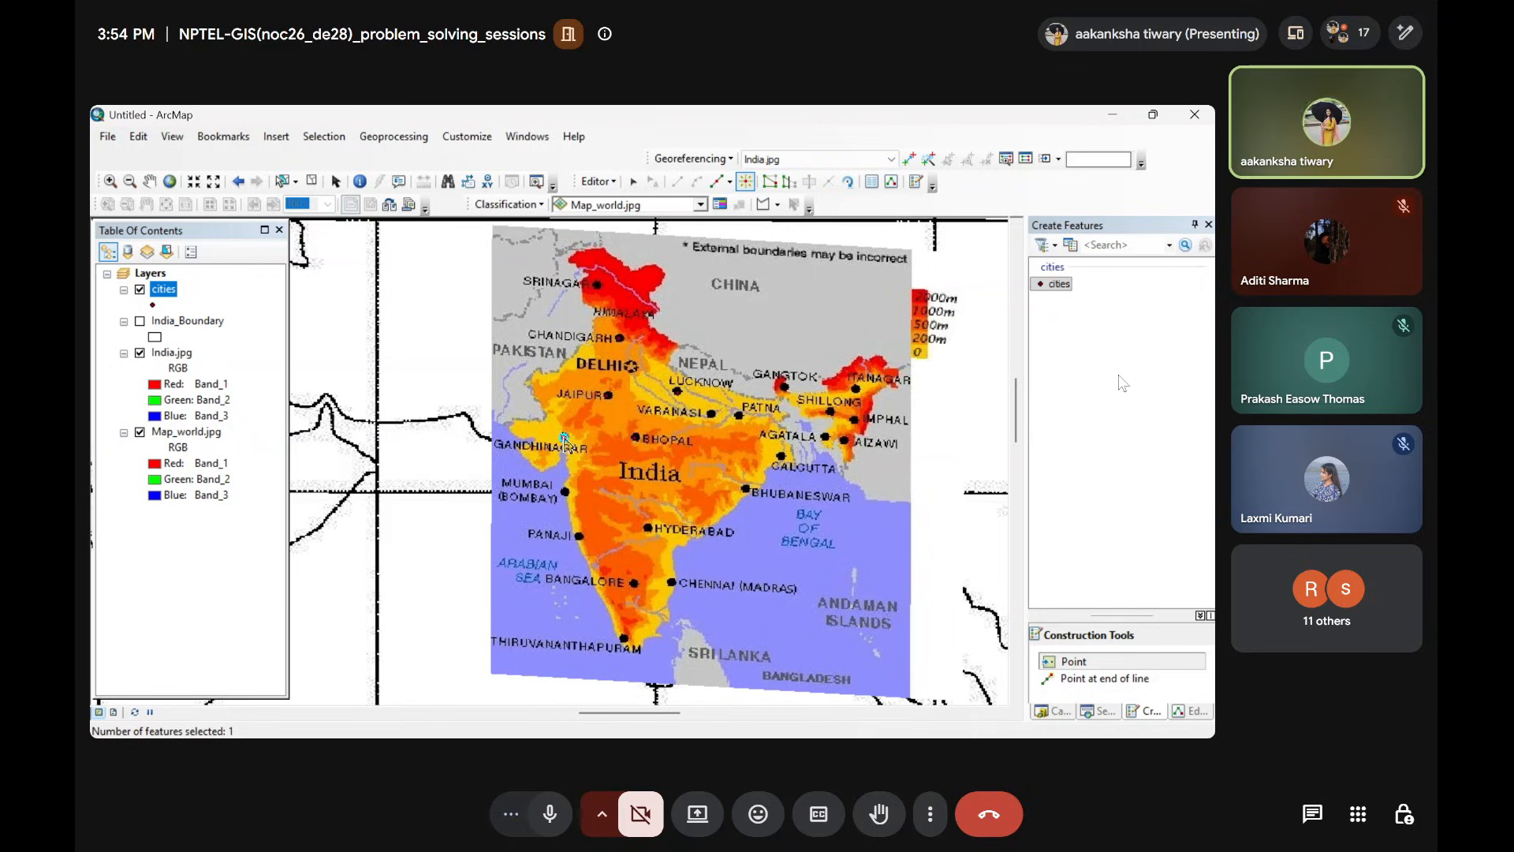
# - Place points on Mumbai, Panaji, Hyderabad and Bangalore, and check them by hiding and reshowing the India.jpg layer
pyautogui.click(568, 492)
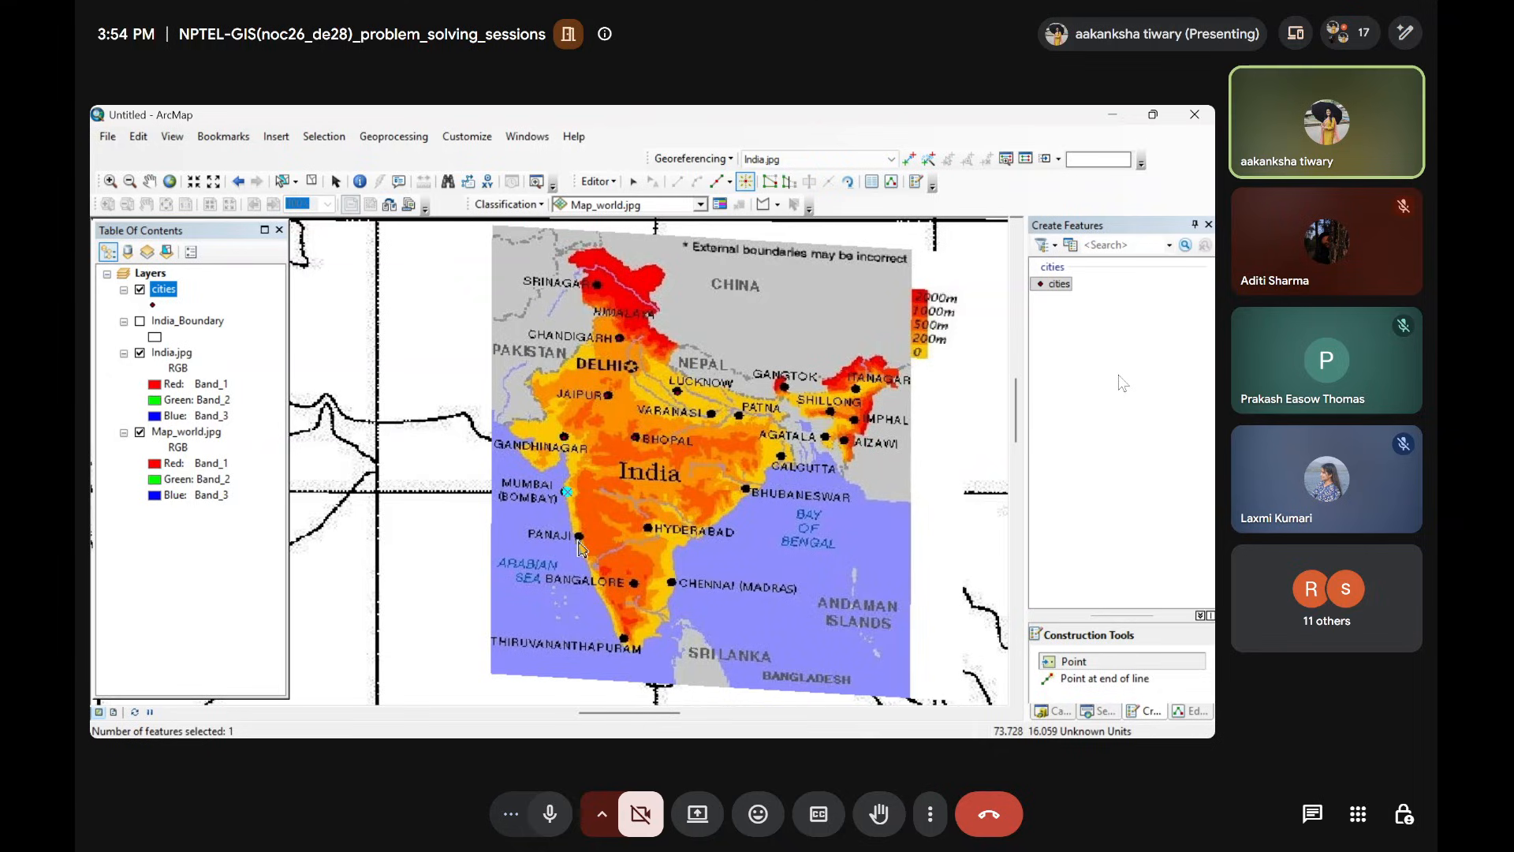
pyautogui.click(581, 537)
pyautogui.click(648, 527)
pyautogui.click(636, 584)
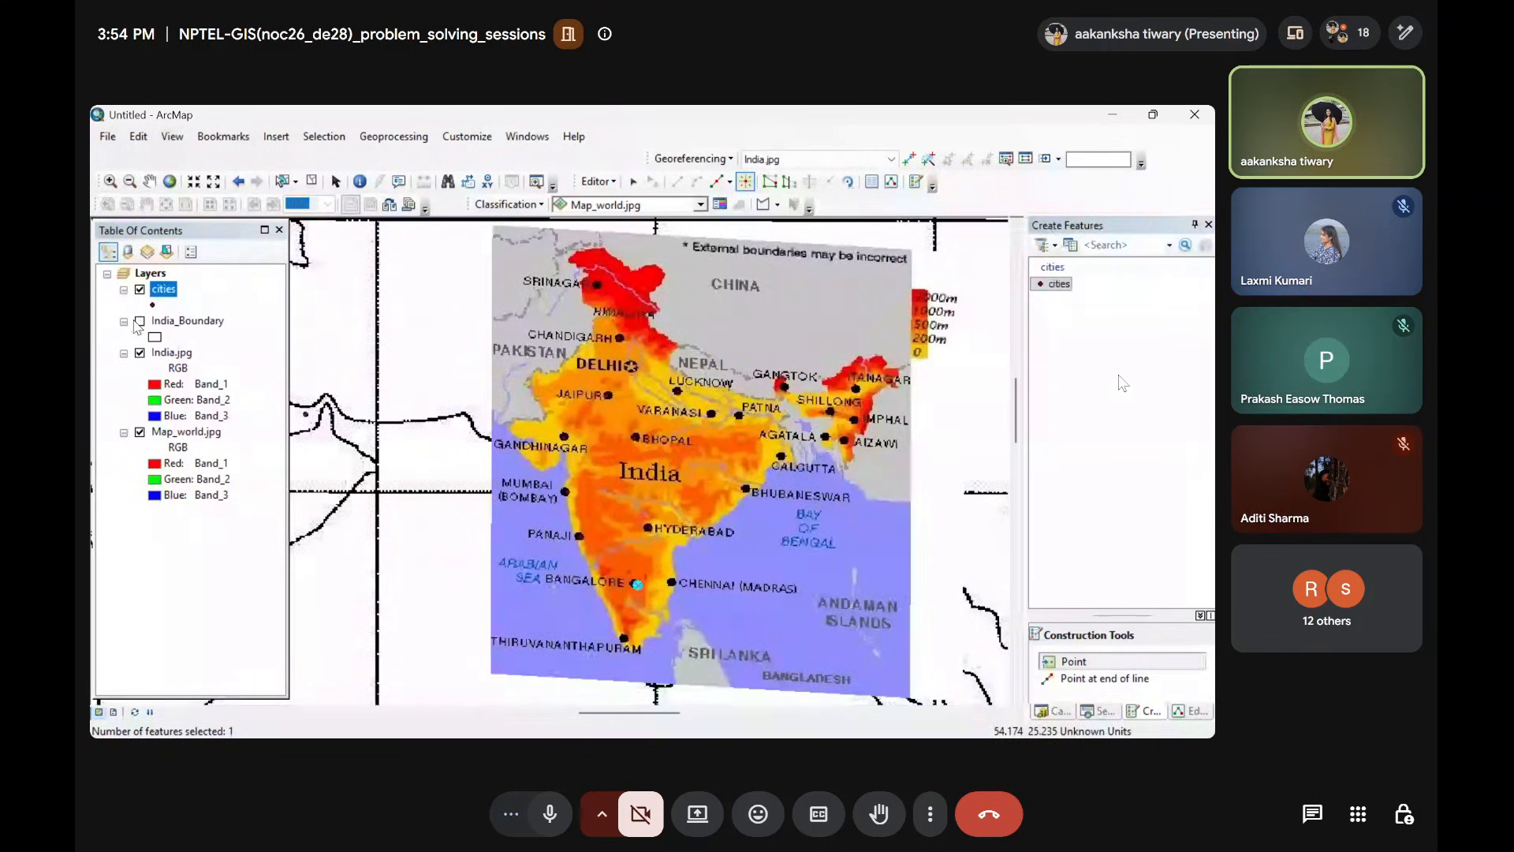
pyautogui.click(140, 355)
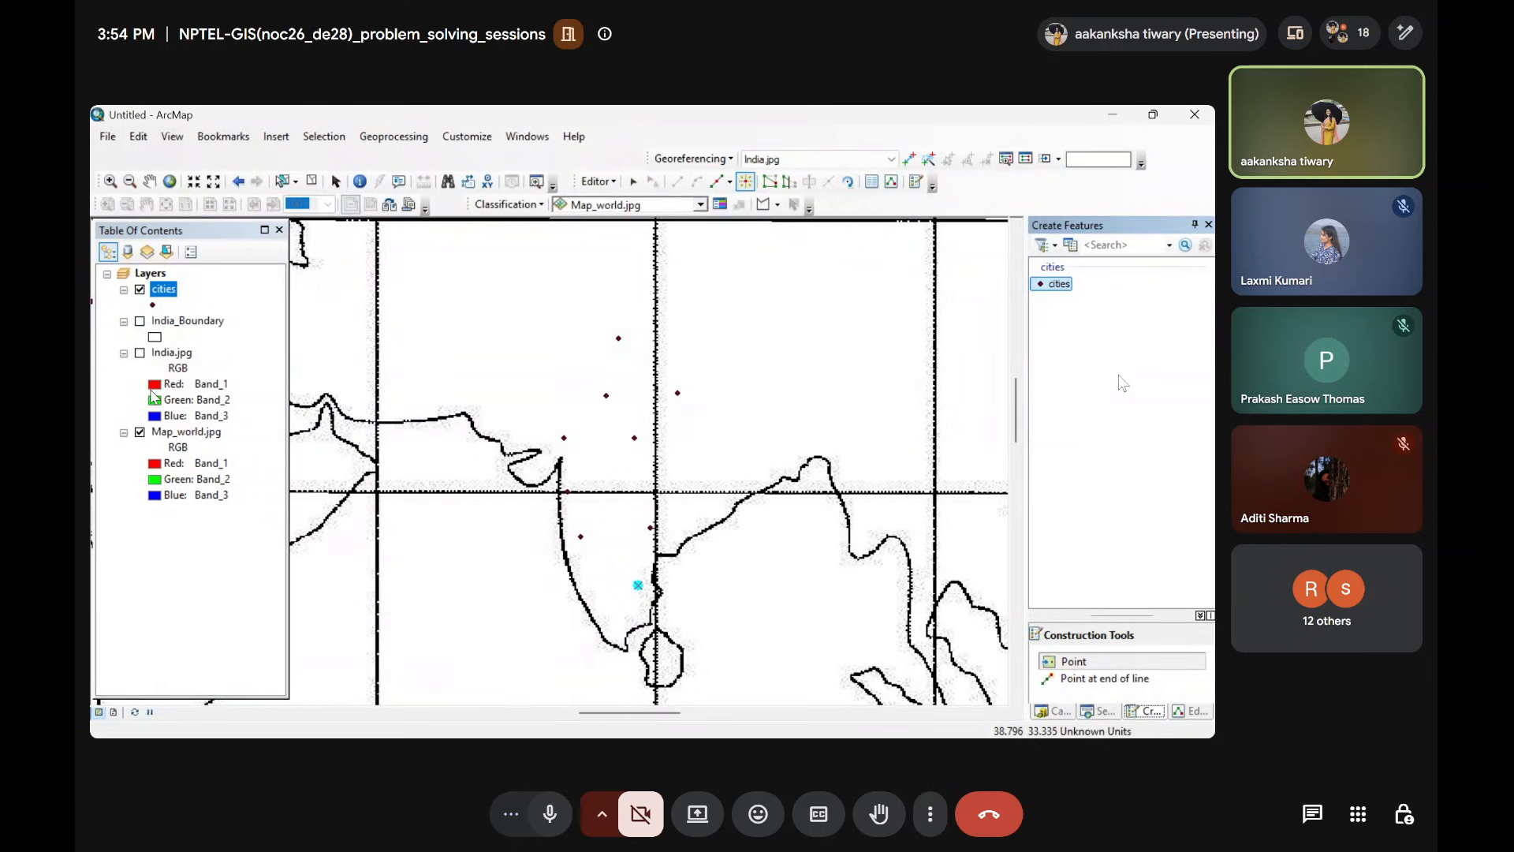
pyautogui.click(140, 352)
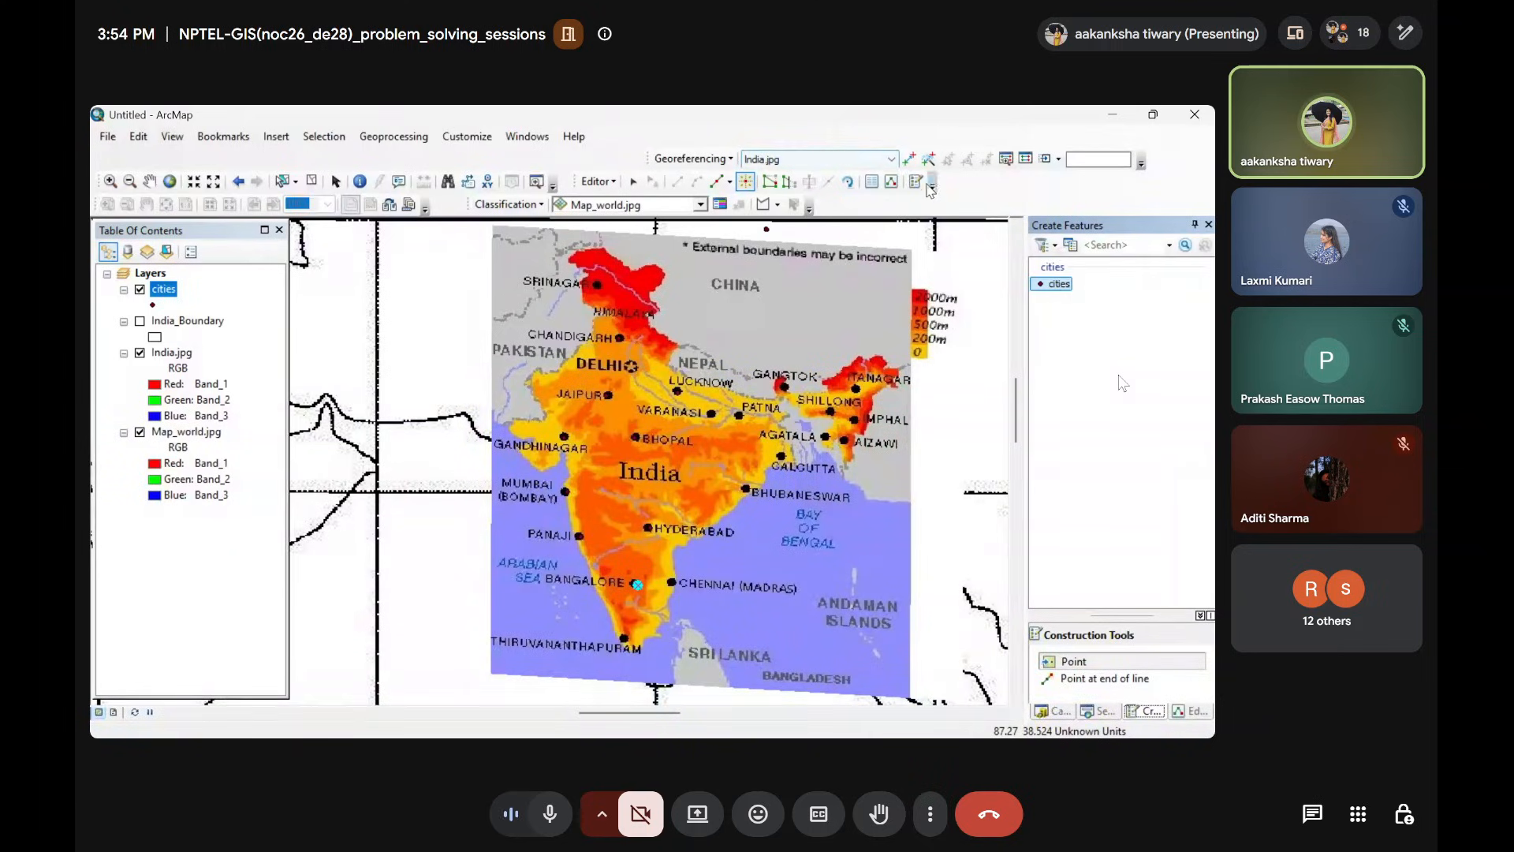
# - Stop the edit session on the cities layer and save the edits
pyautogui.click(613, 183)
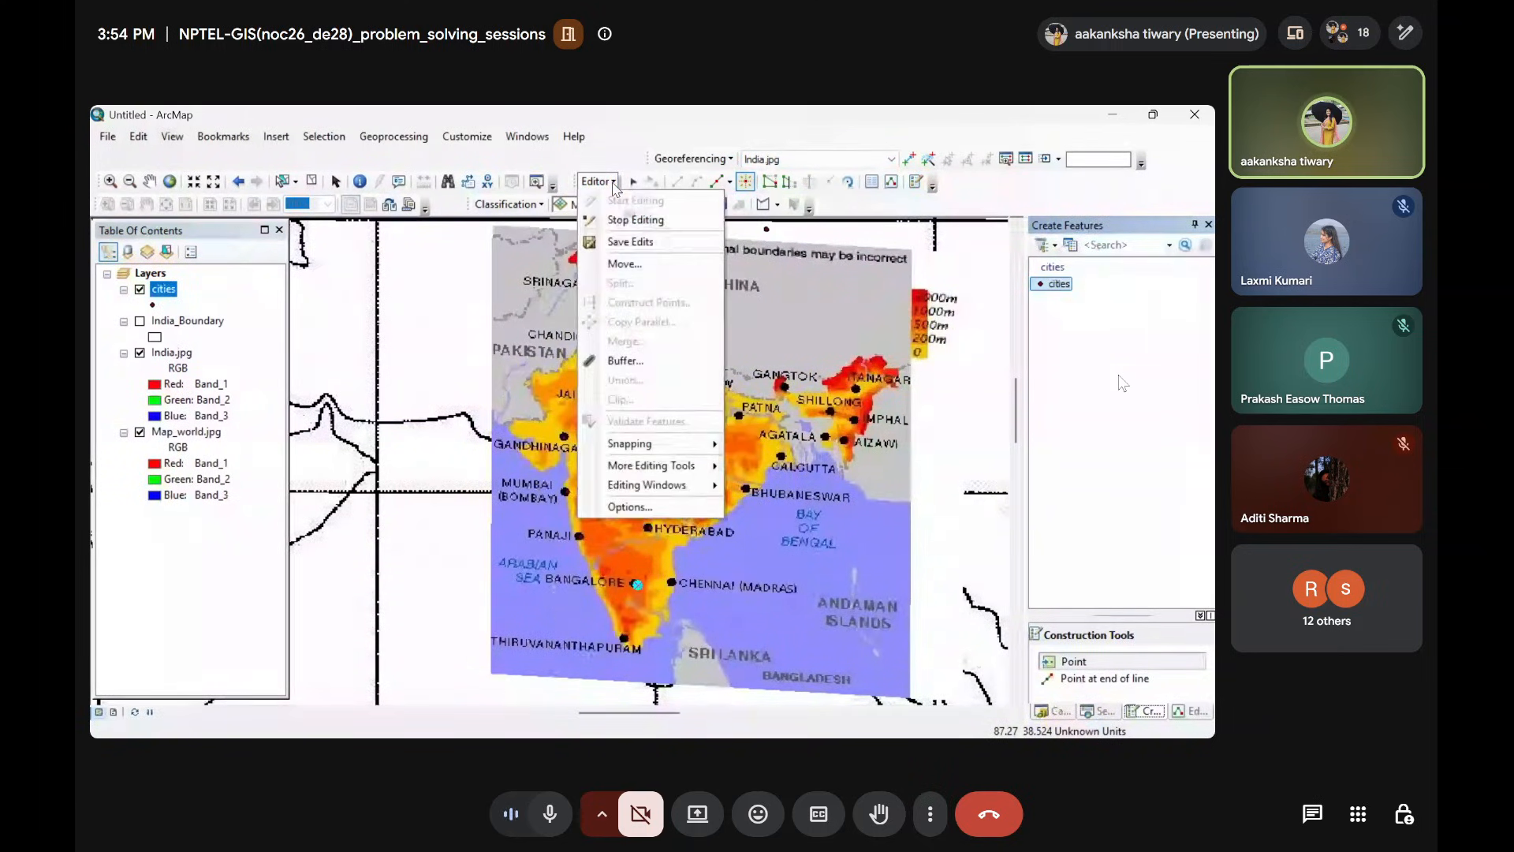
pyautogui.click(624, 222)
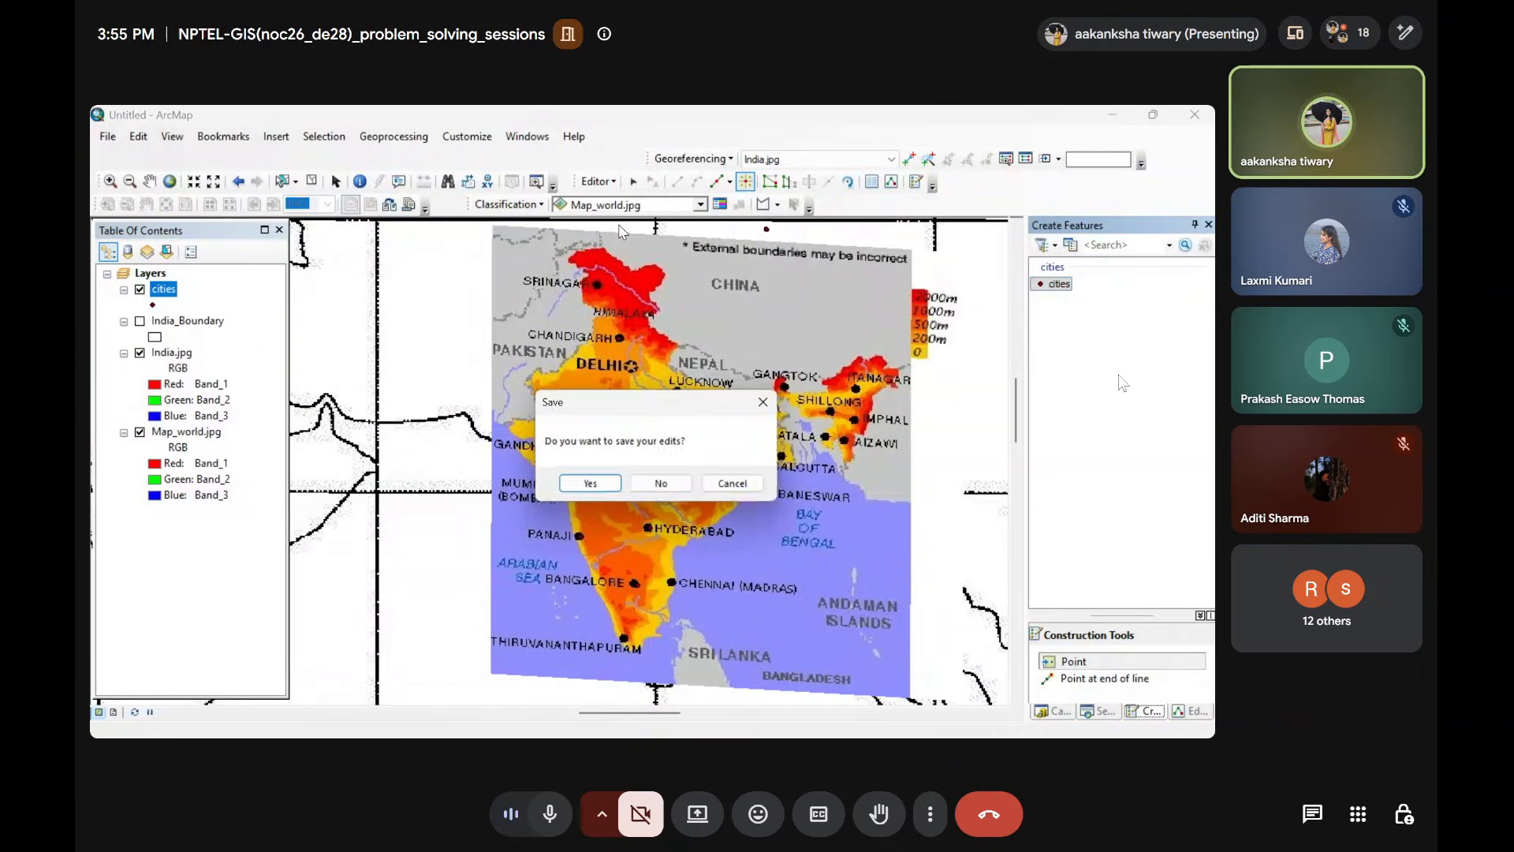
pyautogui.click(590, 486)
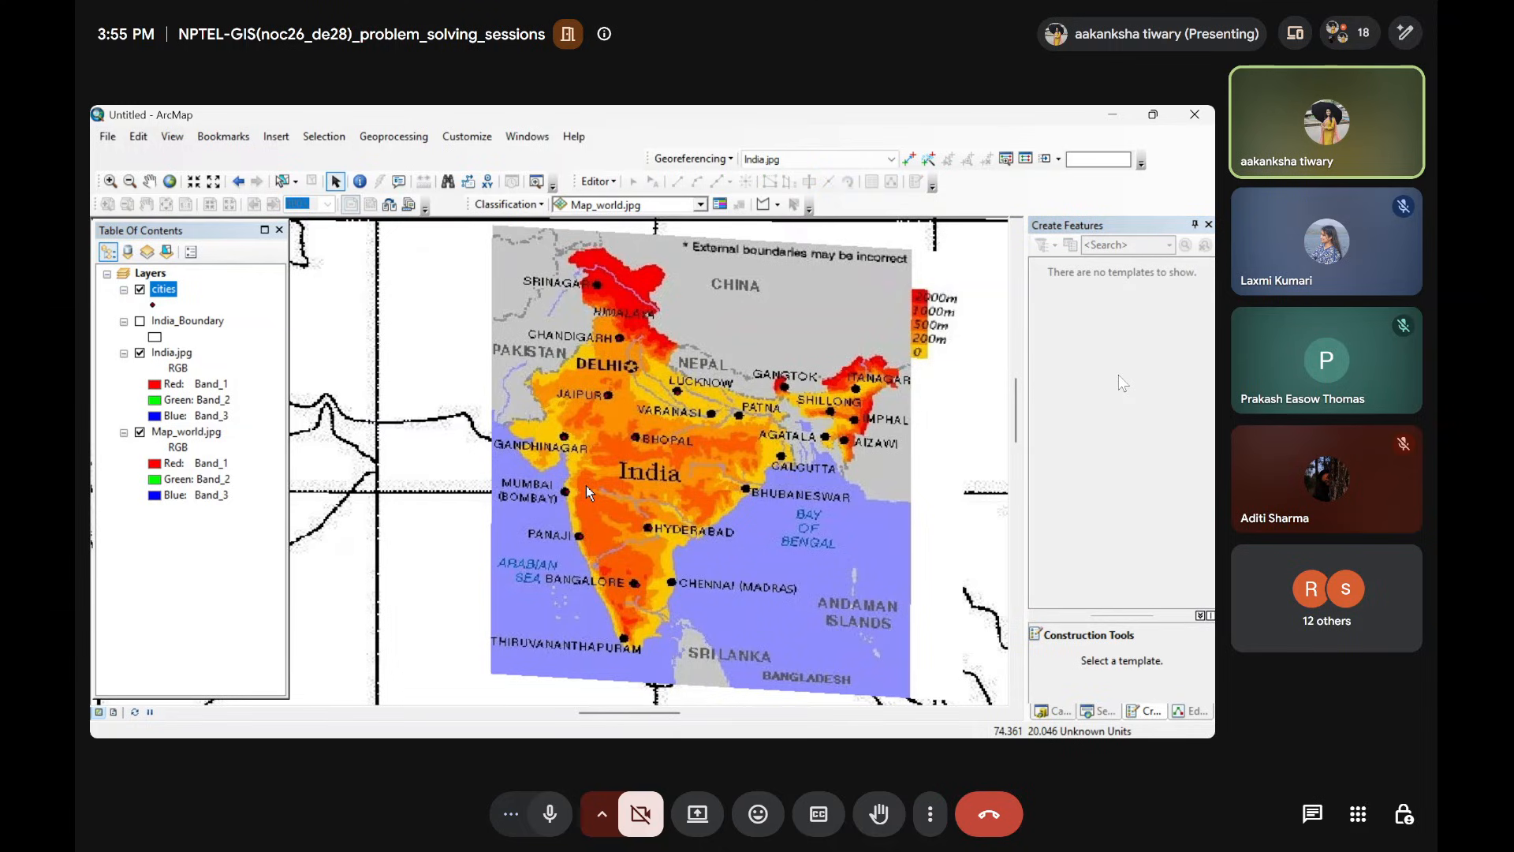
# - Review the saved points by hiding India.jpg and toggling the cities layer off and on, and show India.jpg again
pyautogui.click(141, 355)
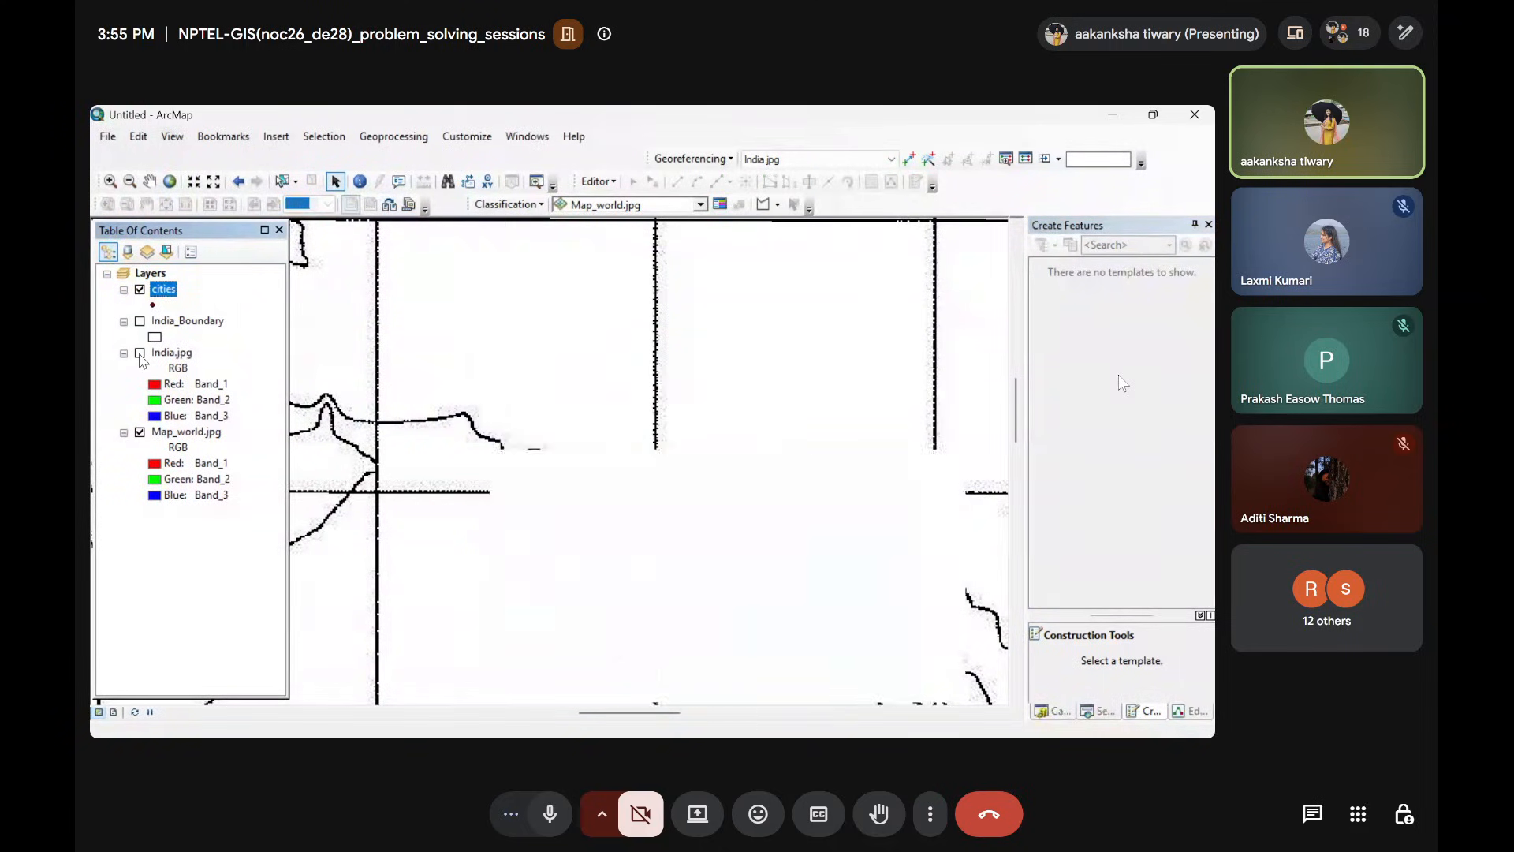
pyautogui.click(141, 289)
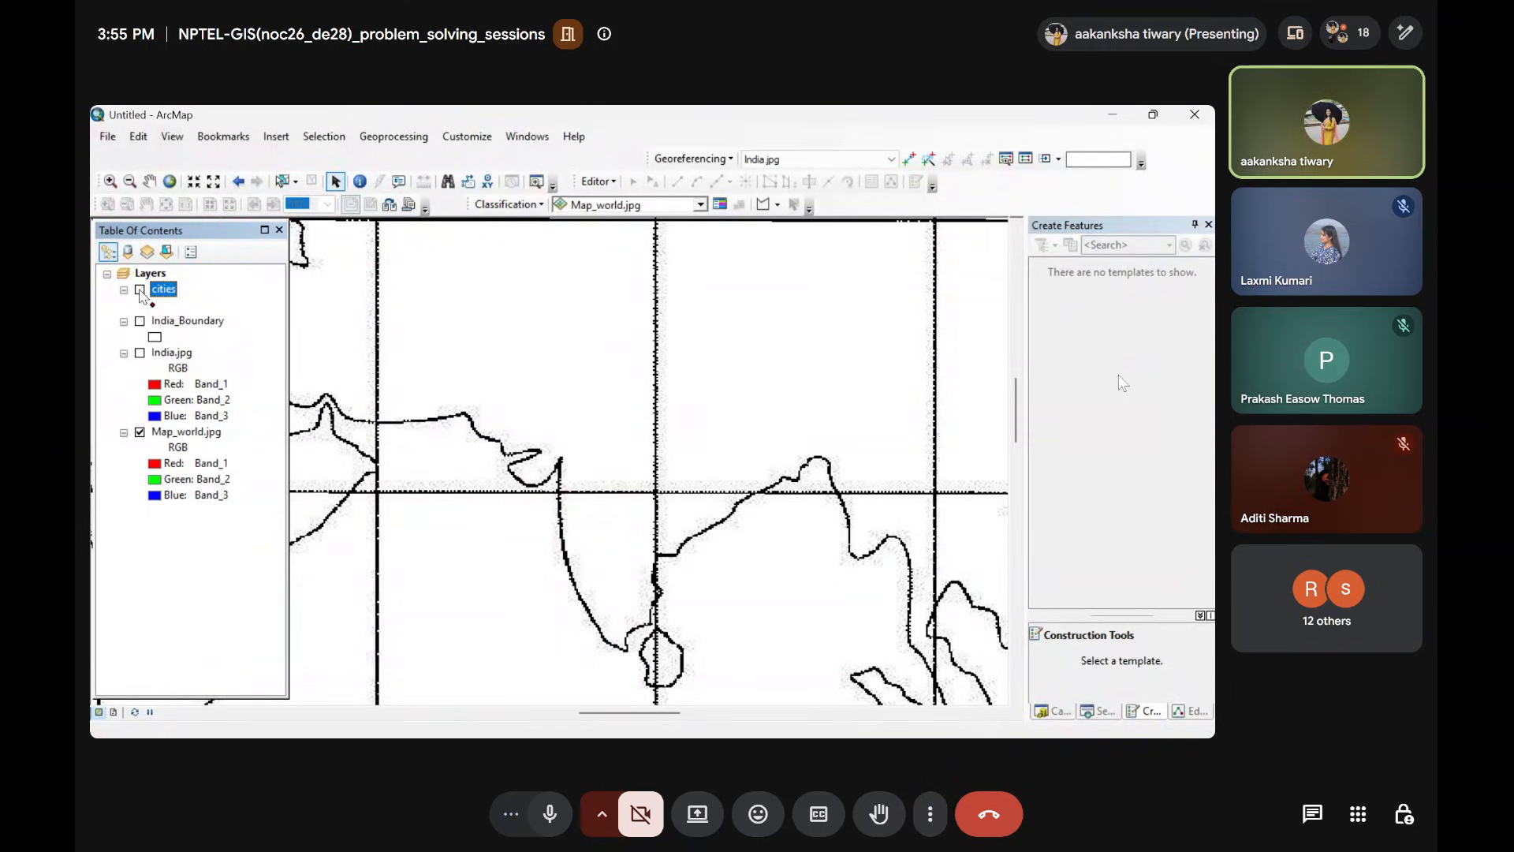
pyautogui.click(140, 289)
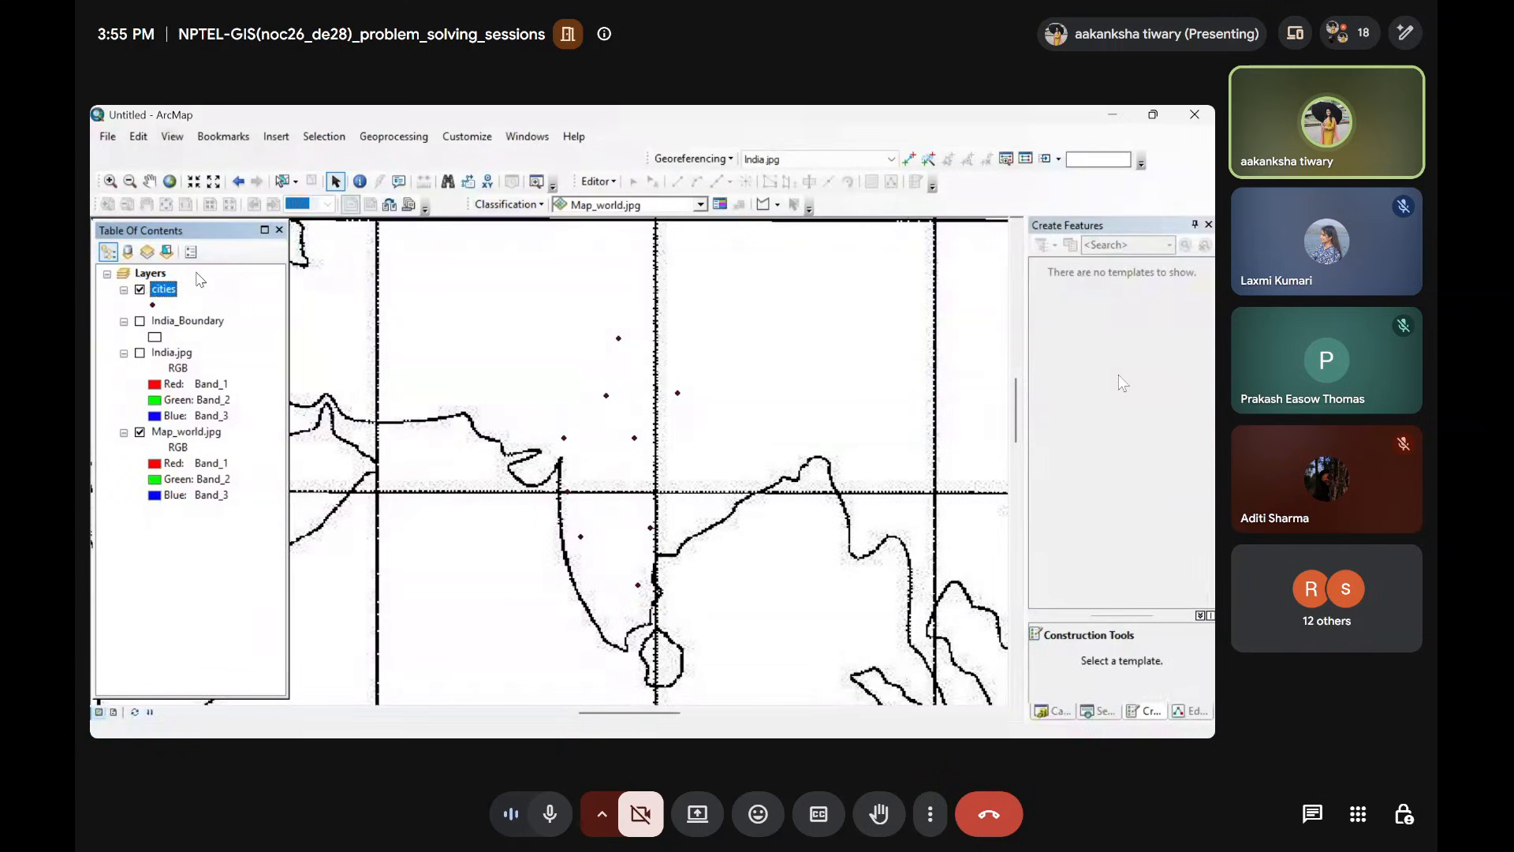
pyautogui.click(141, 353)
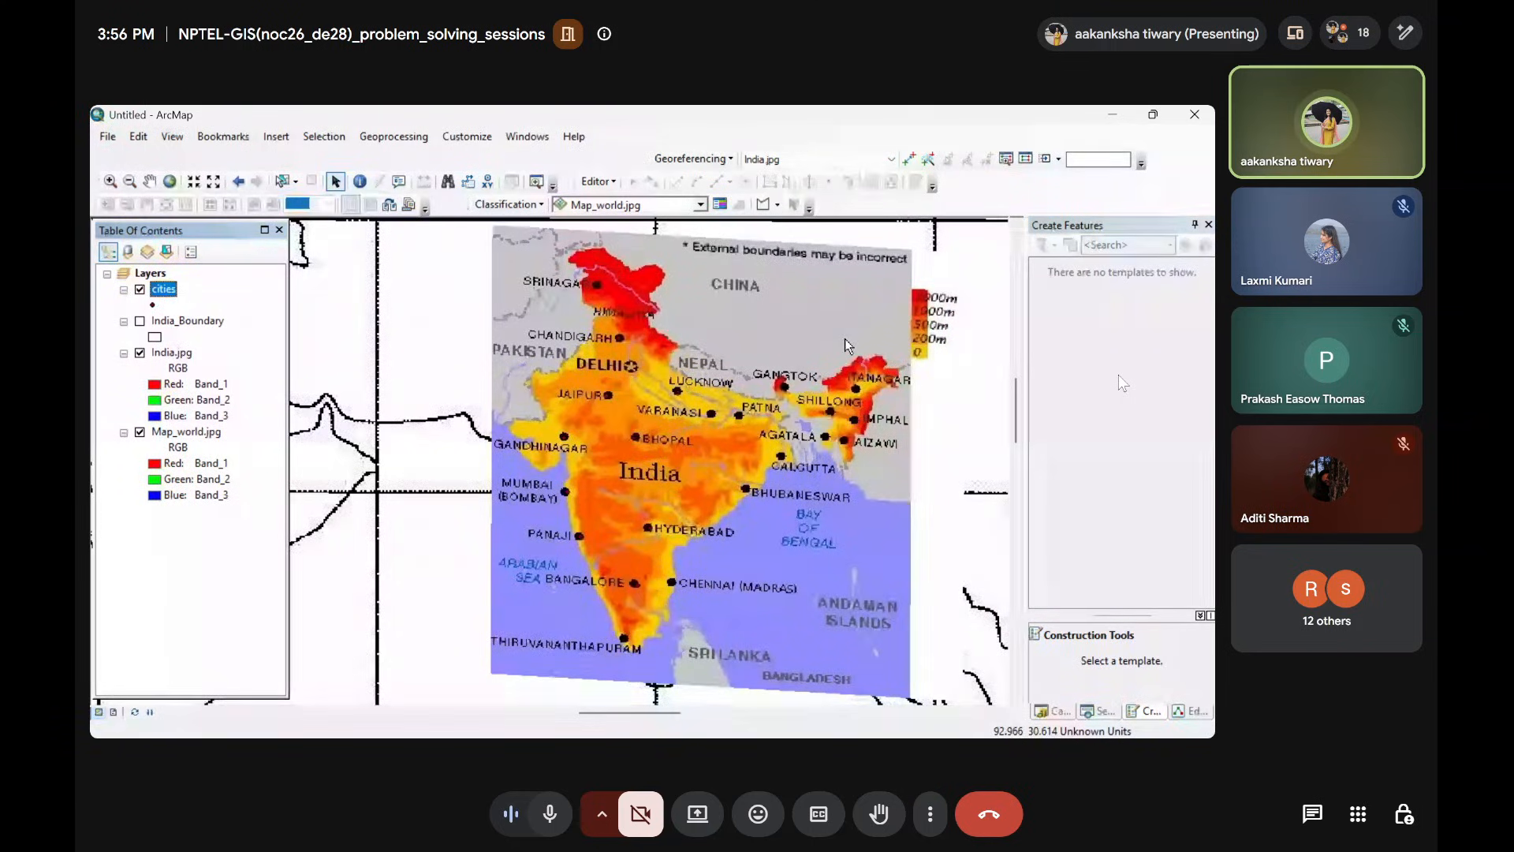
# - Begin a new shapefile in the Home folder of the Catalog with the Polyline feature type
pyautogui.click(1049, 711)
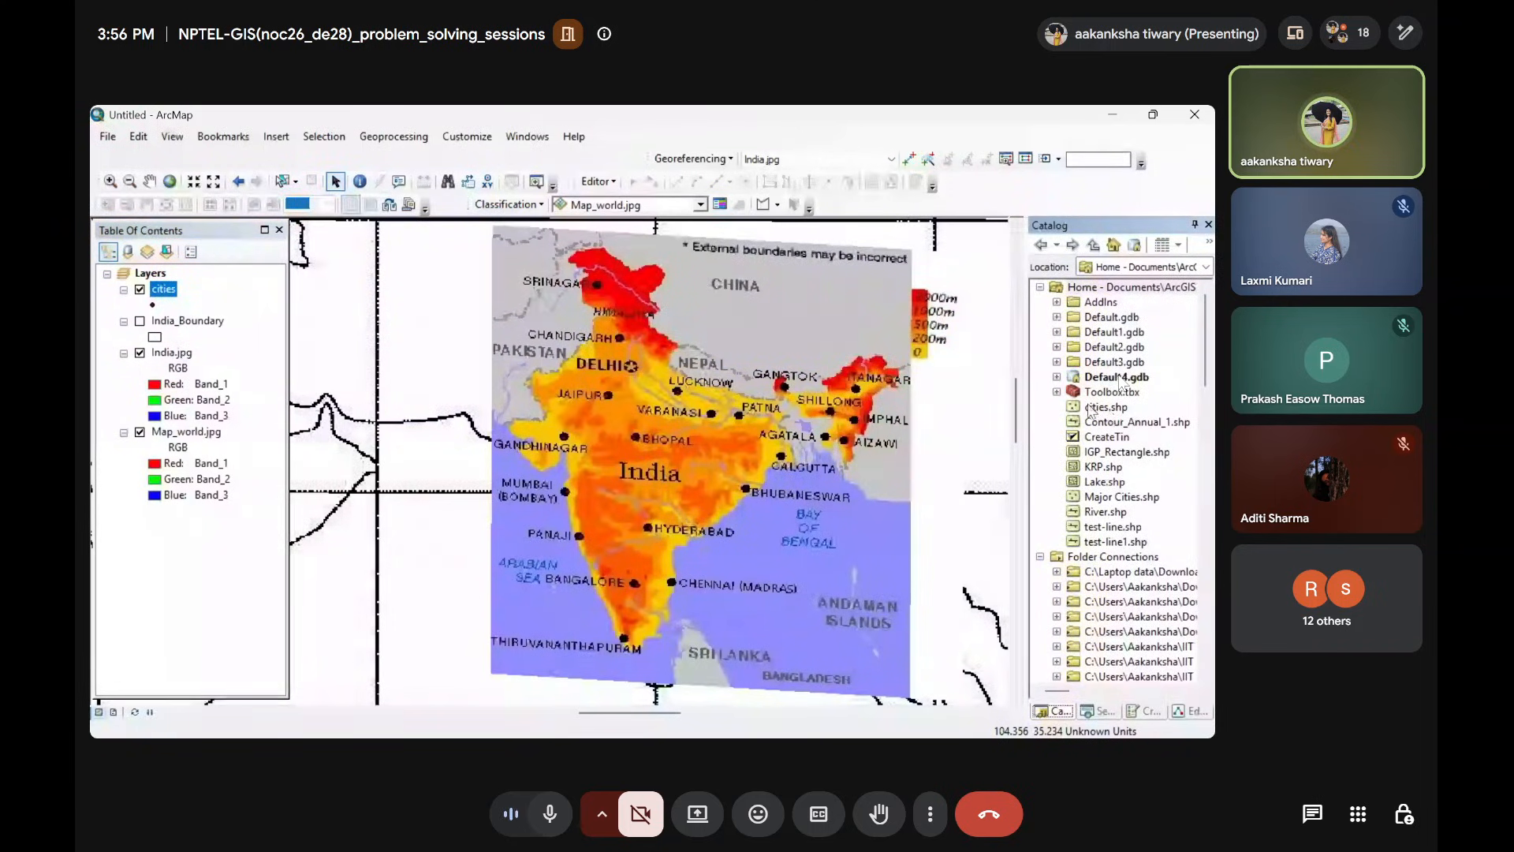
pyautogui.rightClick(1079, 287)
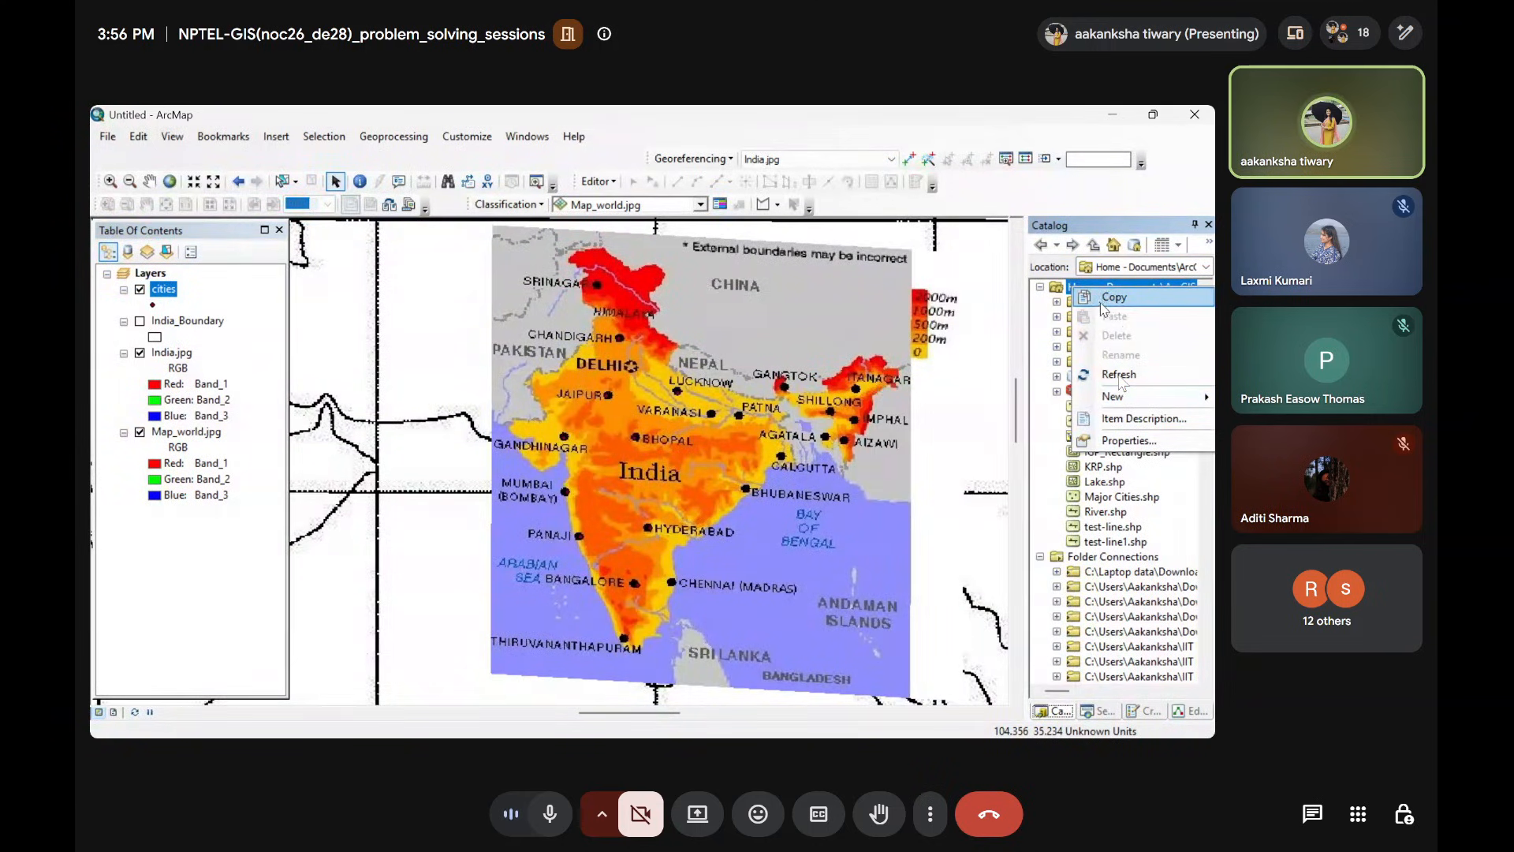
pyautogui.moveTo(1123, 401)
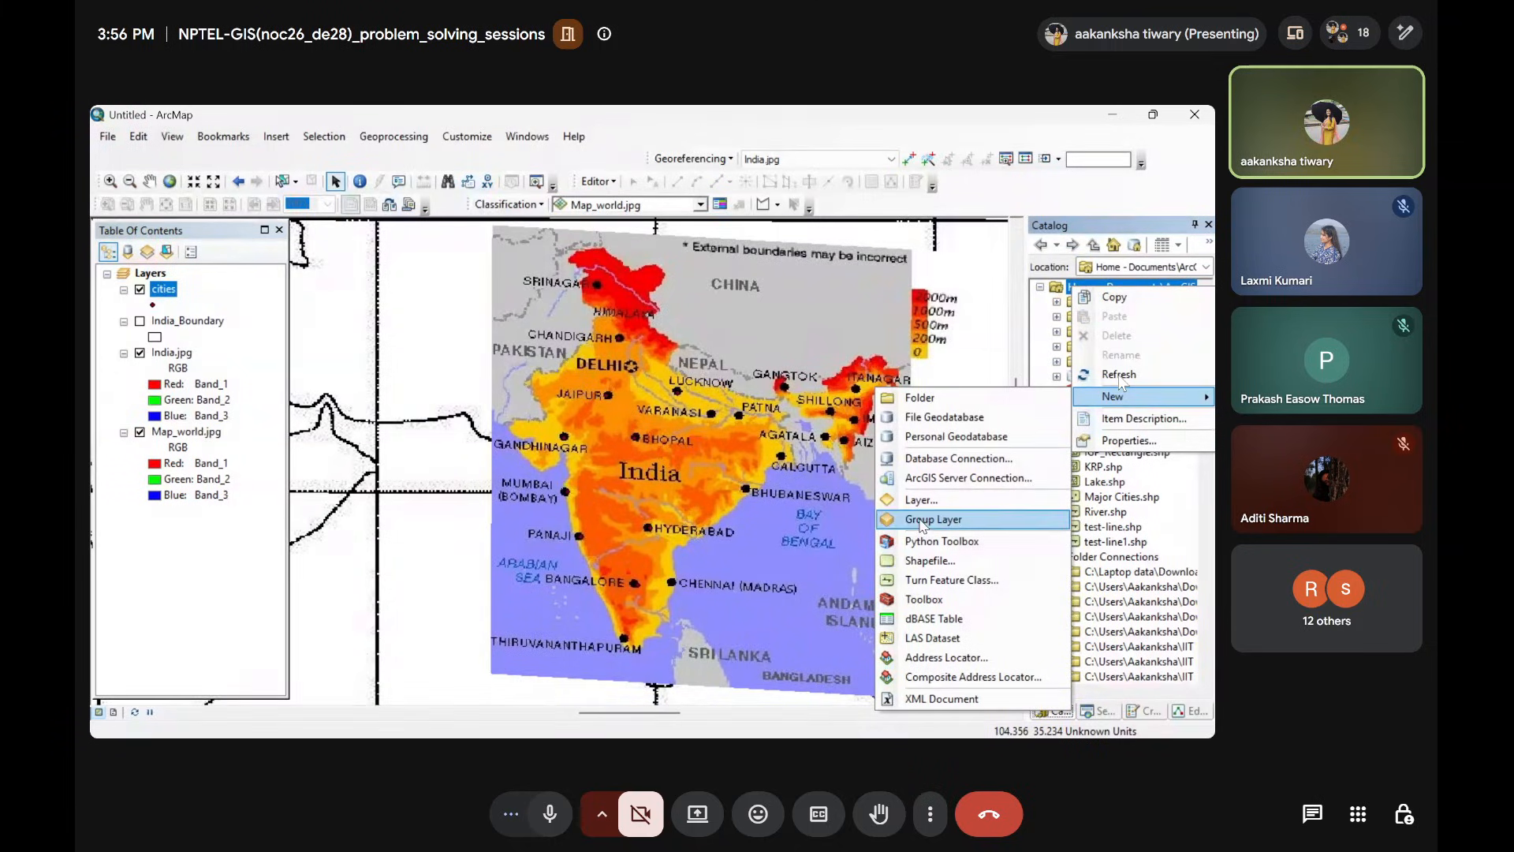
pyautogui.click(926, 561)
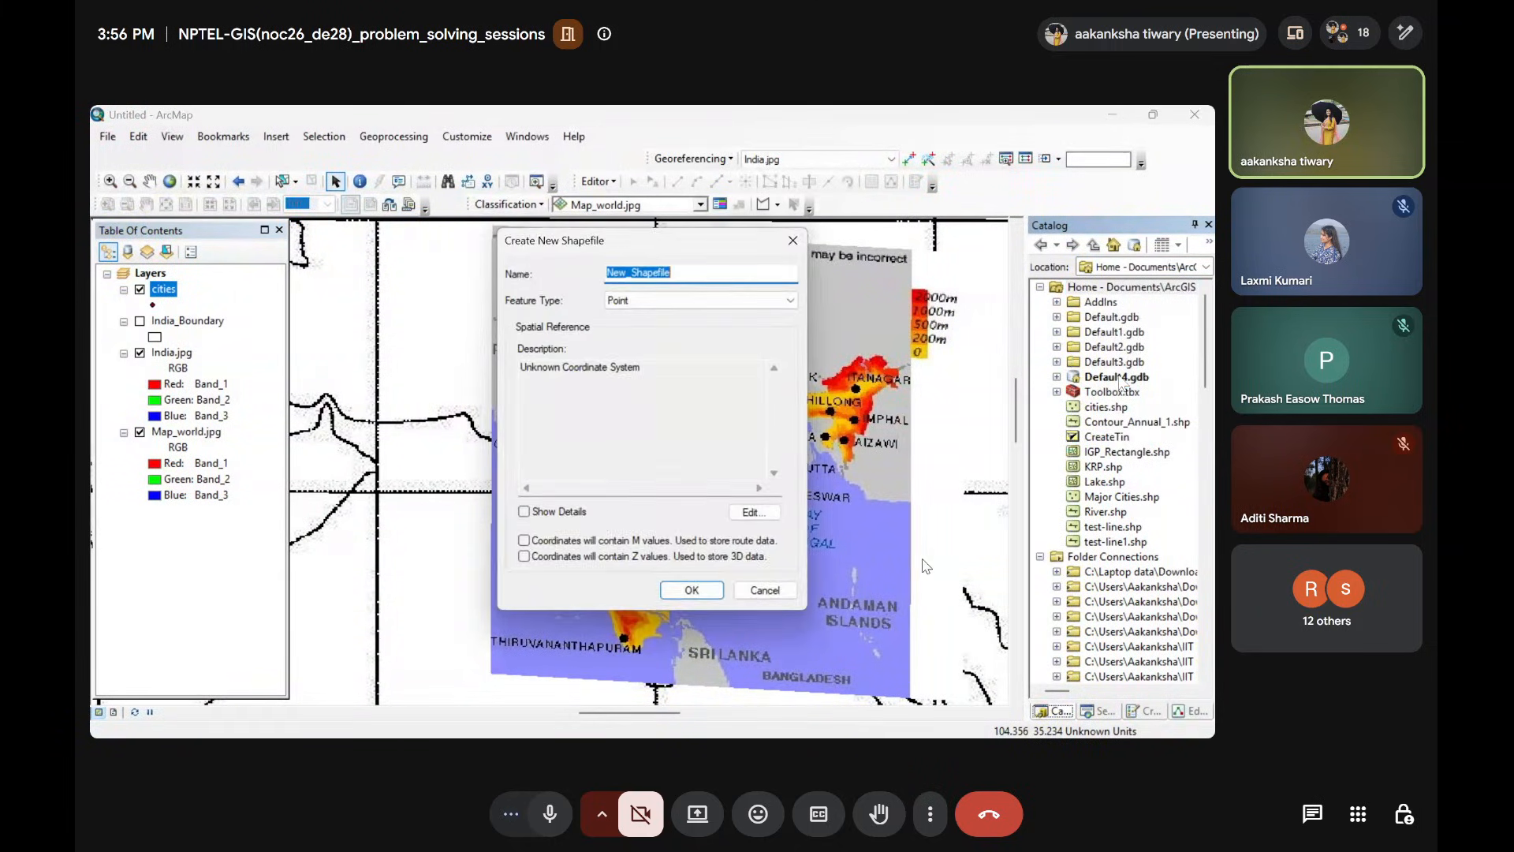
pyautogui.click(677, 299)
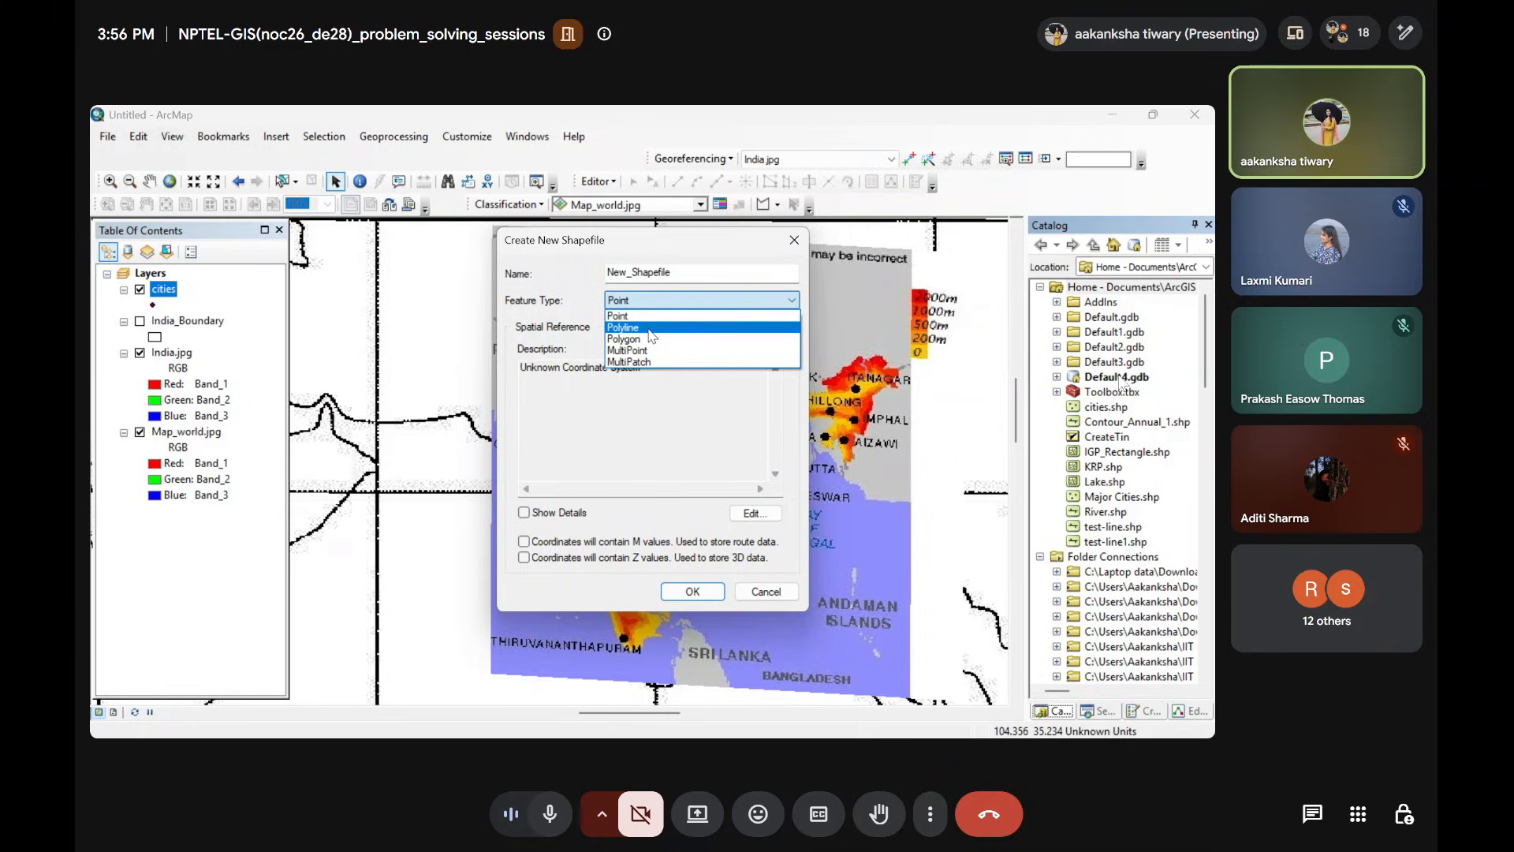
pyautogui.click(651, 328)
# - Name the polyline shapefile river-- and create it without a coordinate system, accepting the missing spatial reference
pyautogui.moveTo(673, 271); pyautogui.dragTo(598, 272)
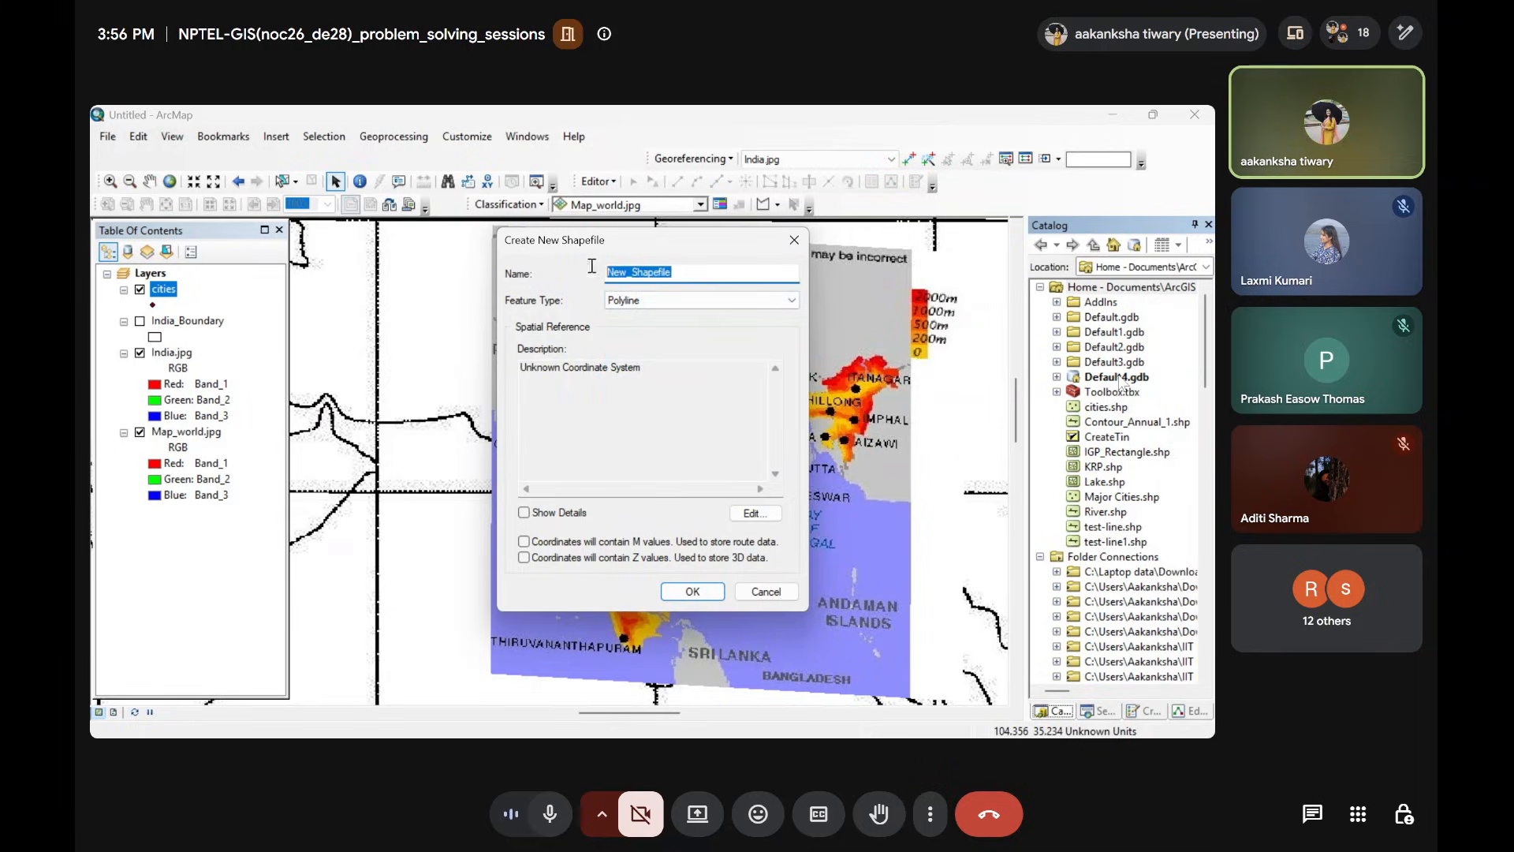
pyautogui.write('riv')
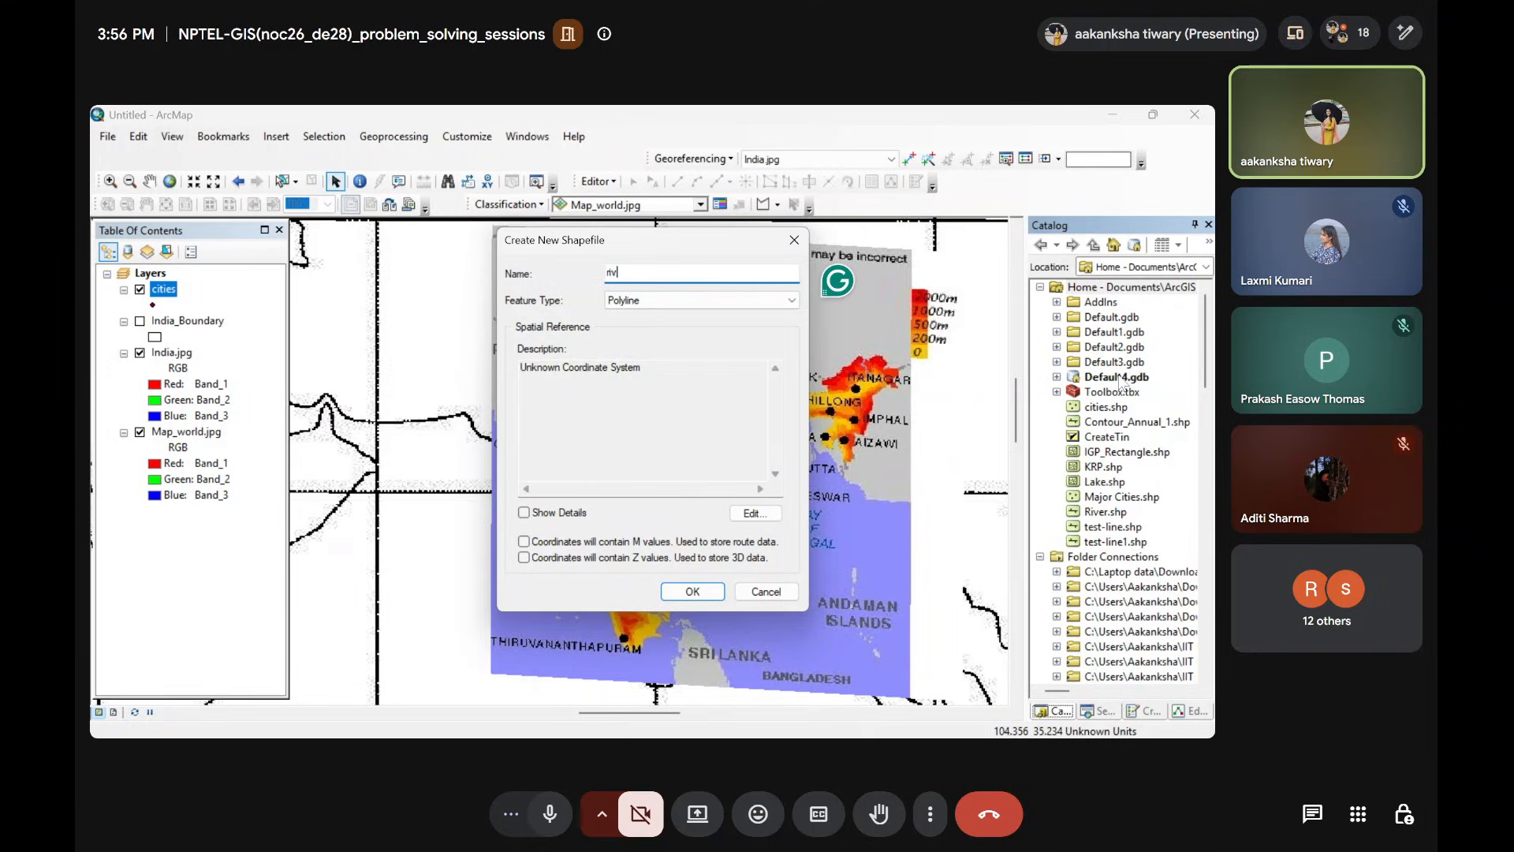
pyautogui.write('er')
pyautogui.click(696, 597)
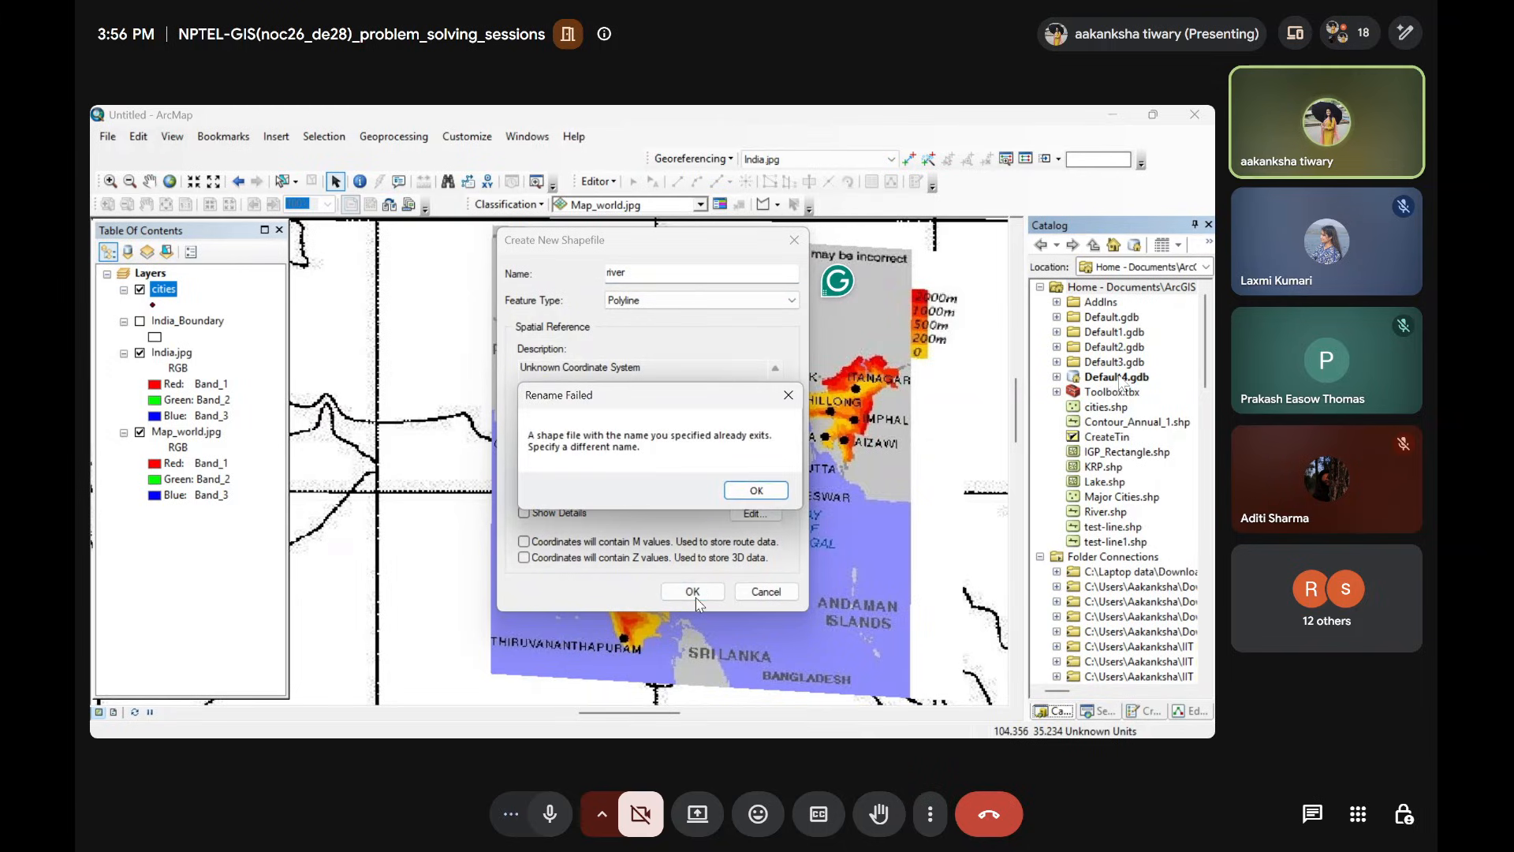
pyautogui.click(756, 491)
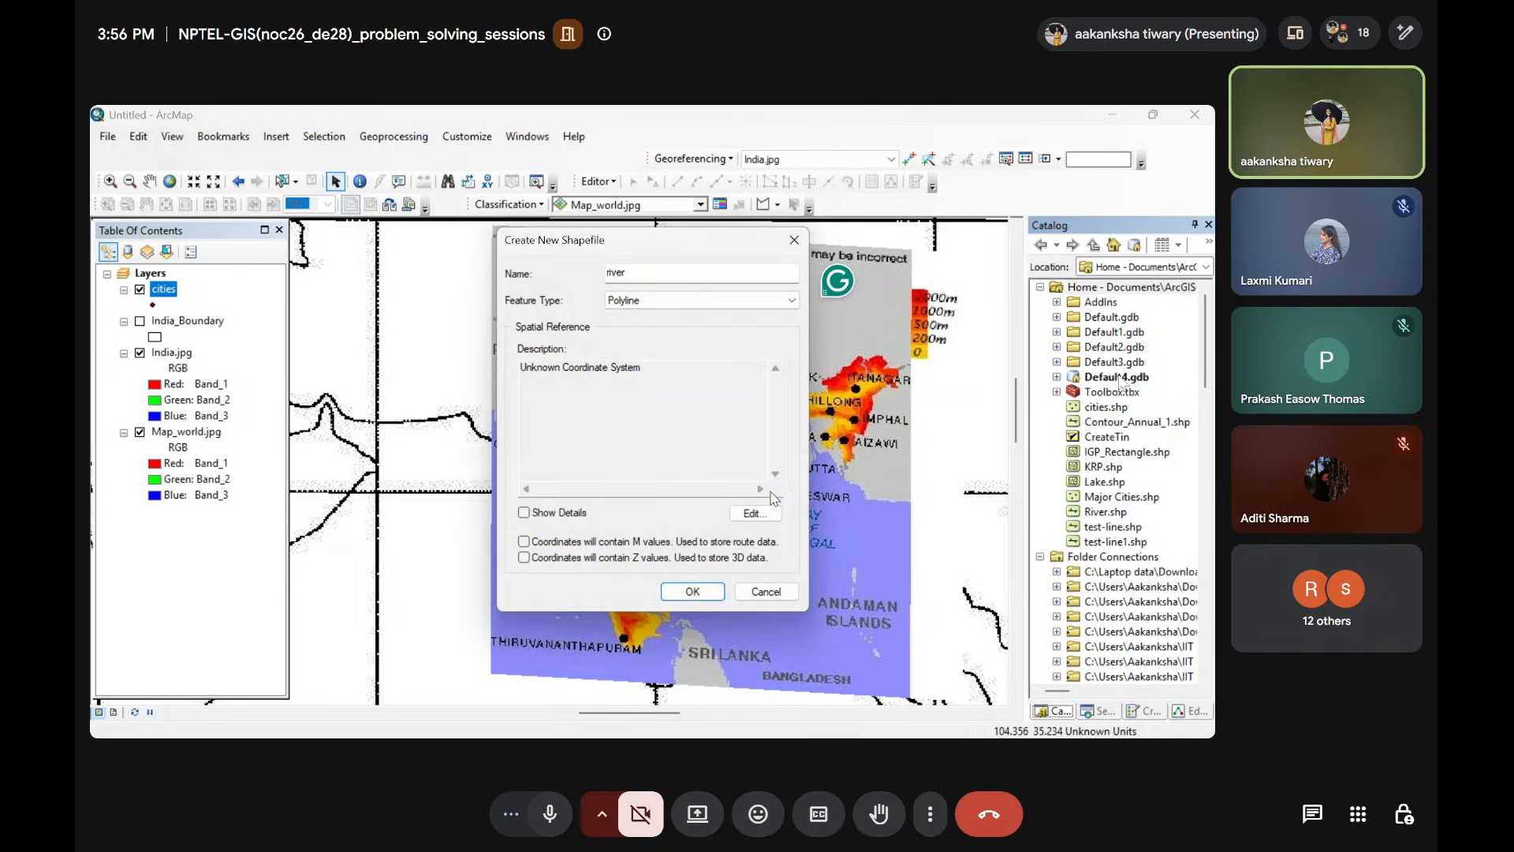
pyautogui.click(692, 593)
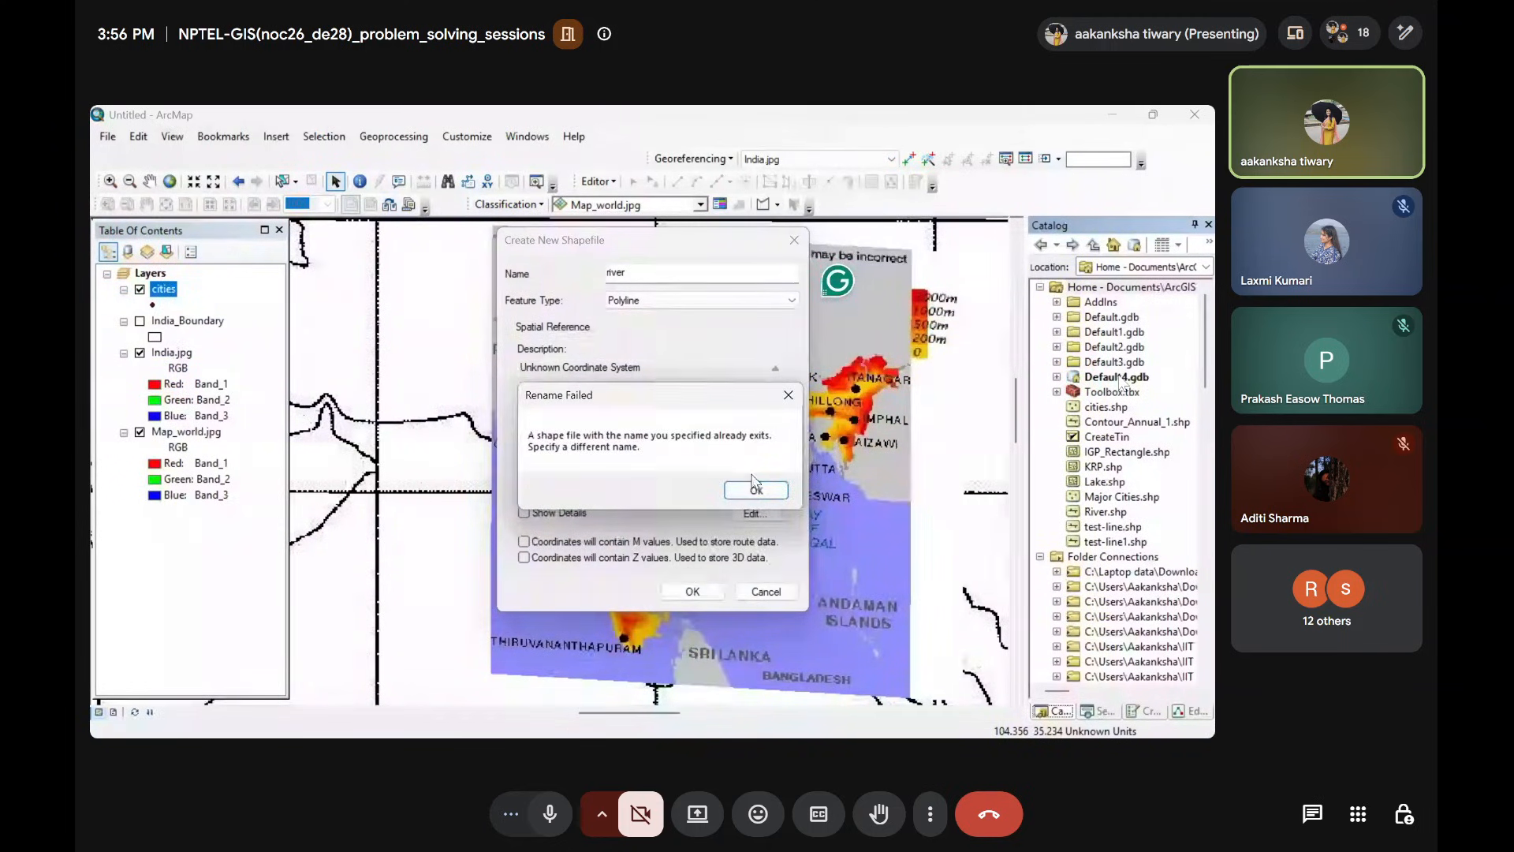
pyautogui.click(789, 396)
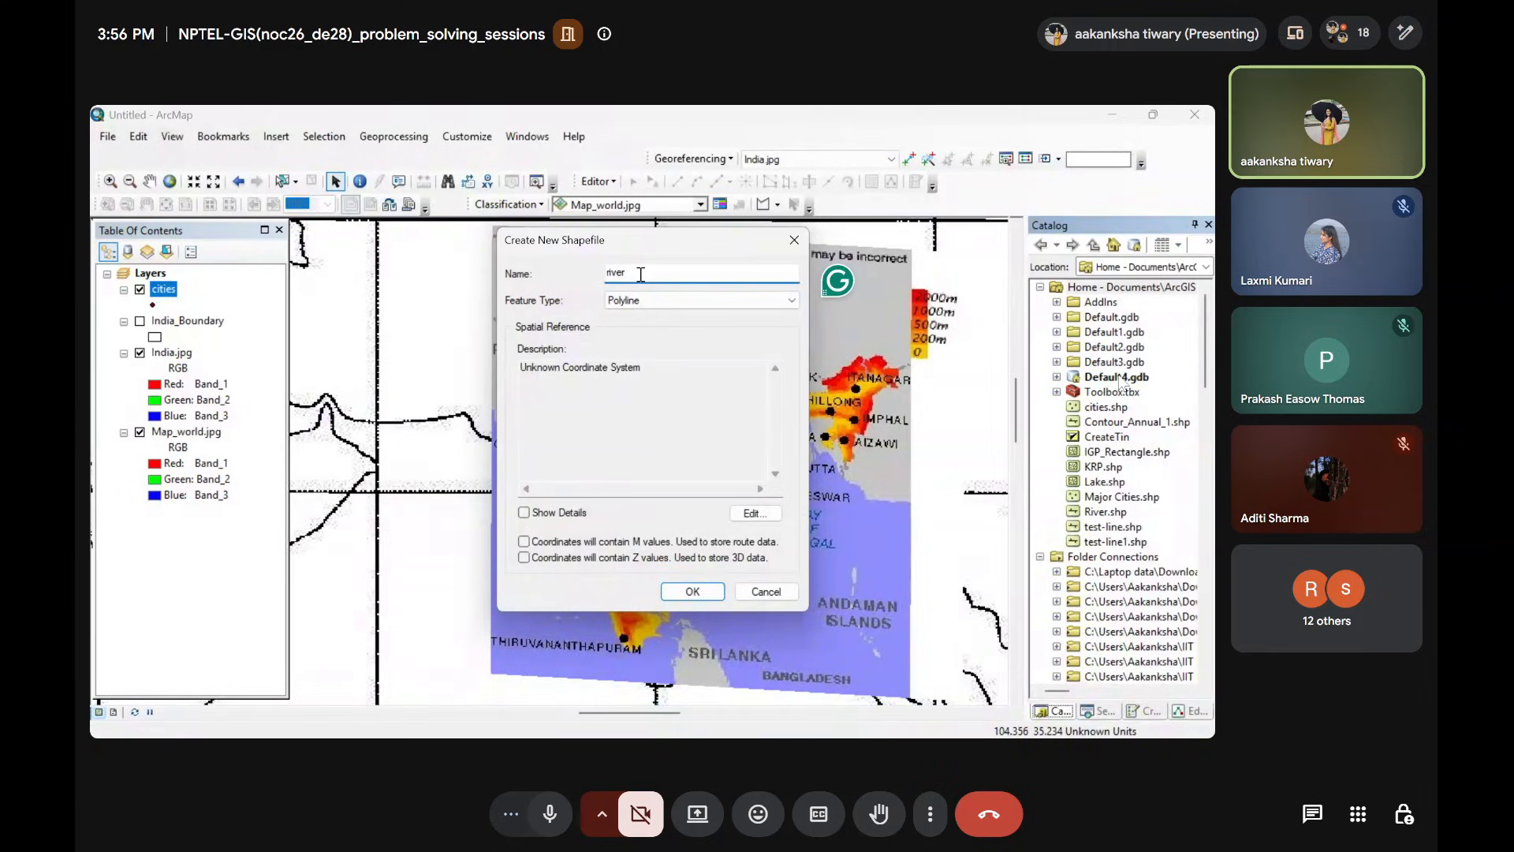
pyautogui.click(686, 591)
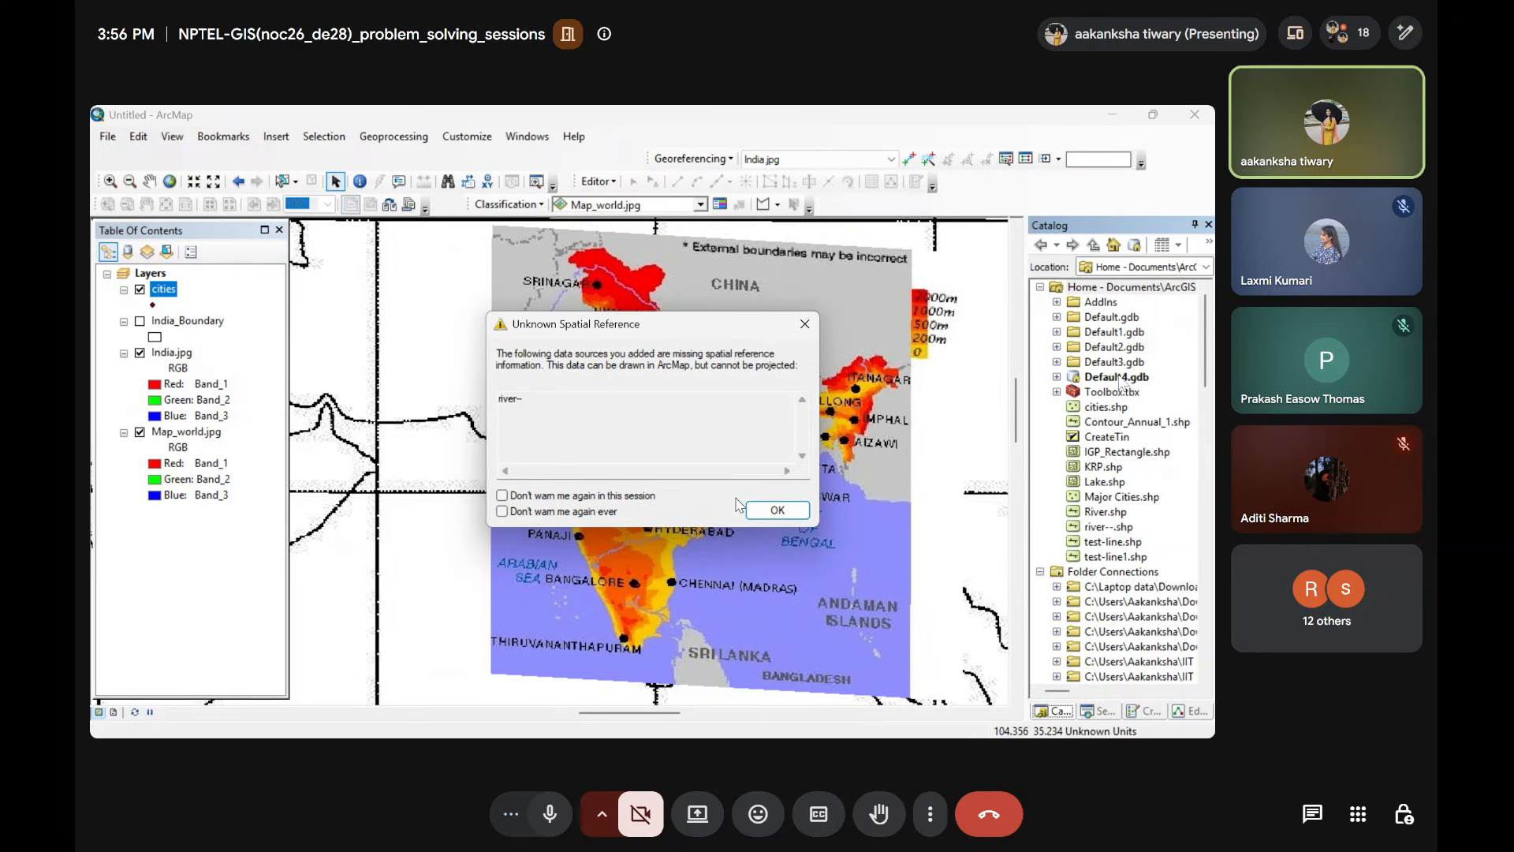
pyautogui.click(777, 510)
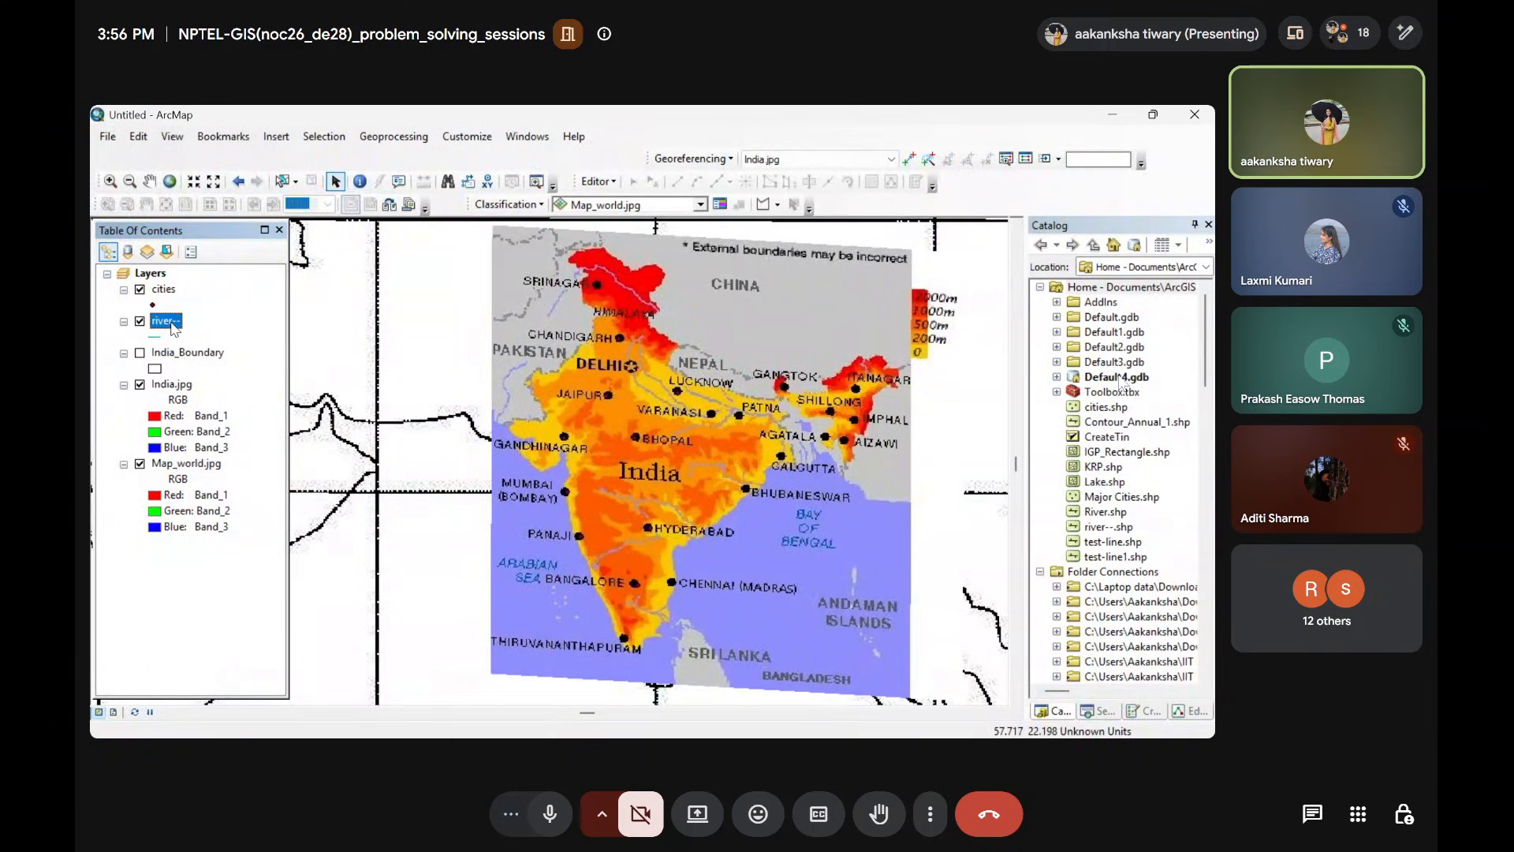
# - Start an edit session on the river-- layer and continue past the India_Boundary spatial reference warning
pyautogui.click(613, 183)
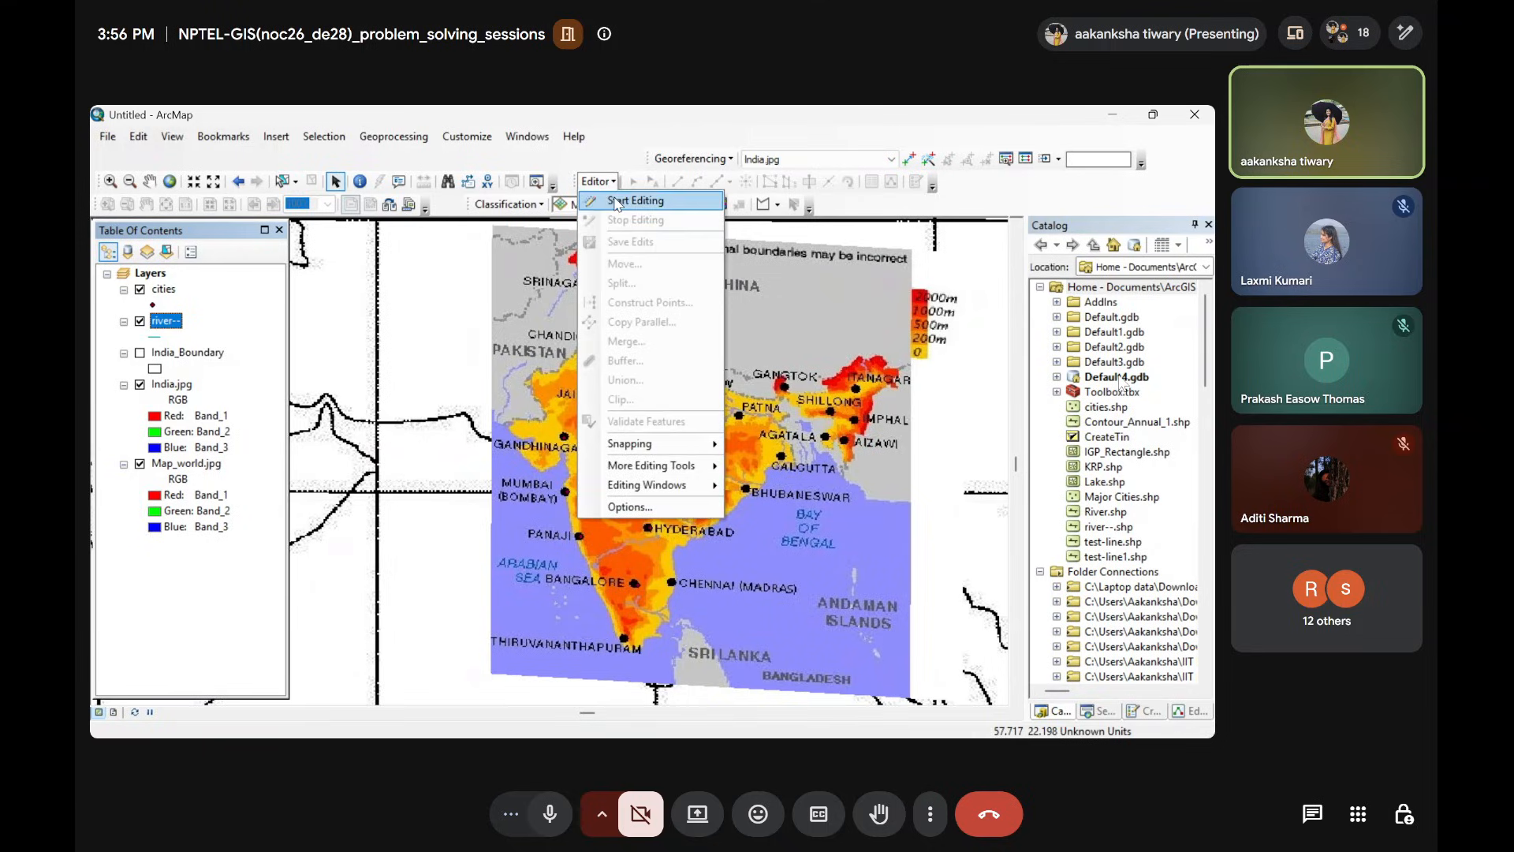
pyautogui.click(631, 201)
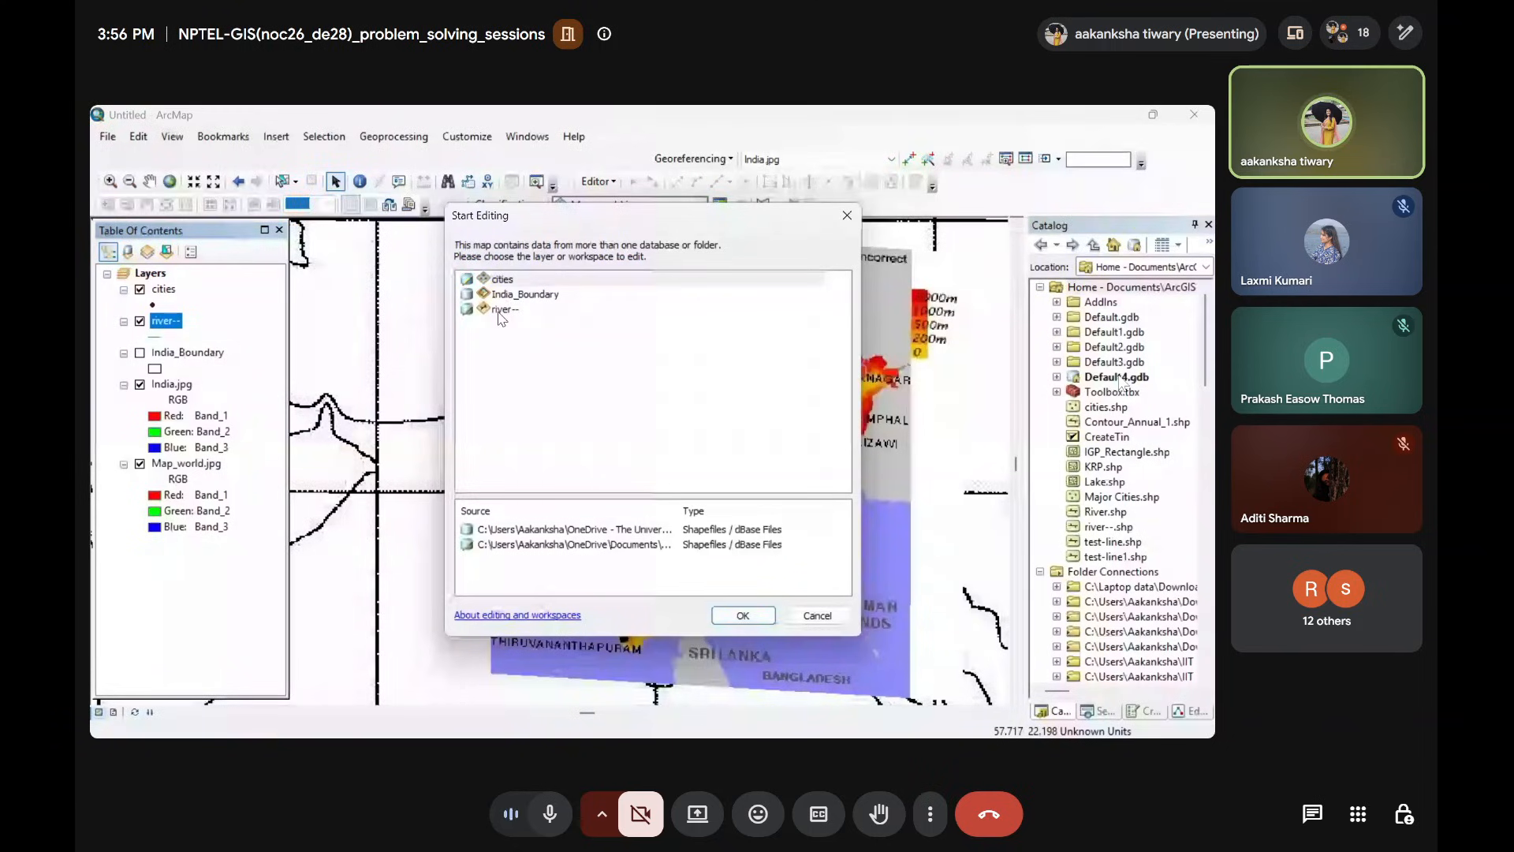
pyautogui.click(512, 309)
pyautogui.click(742, 614)
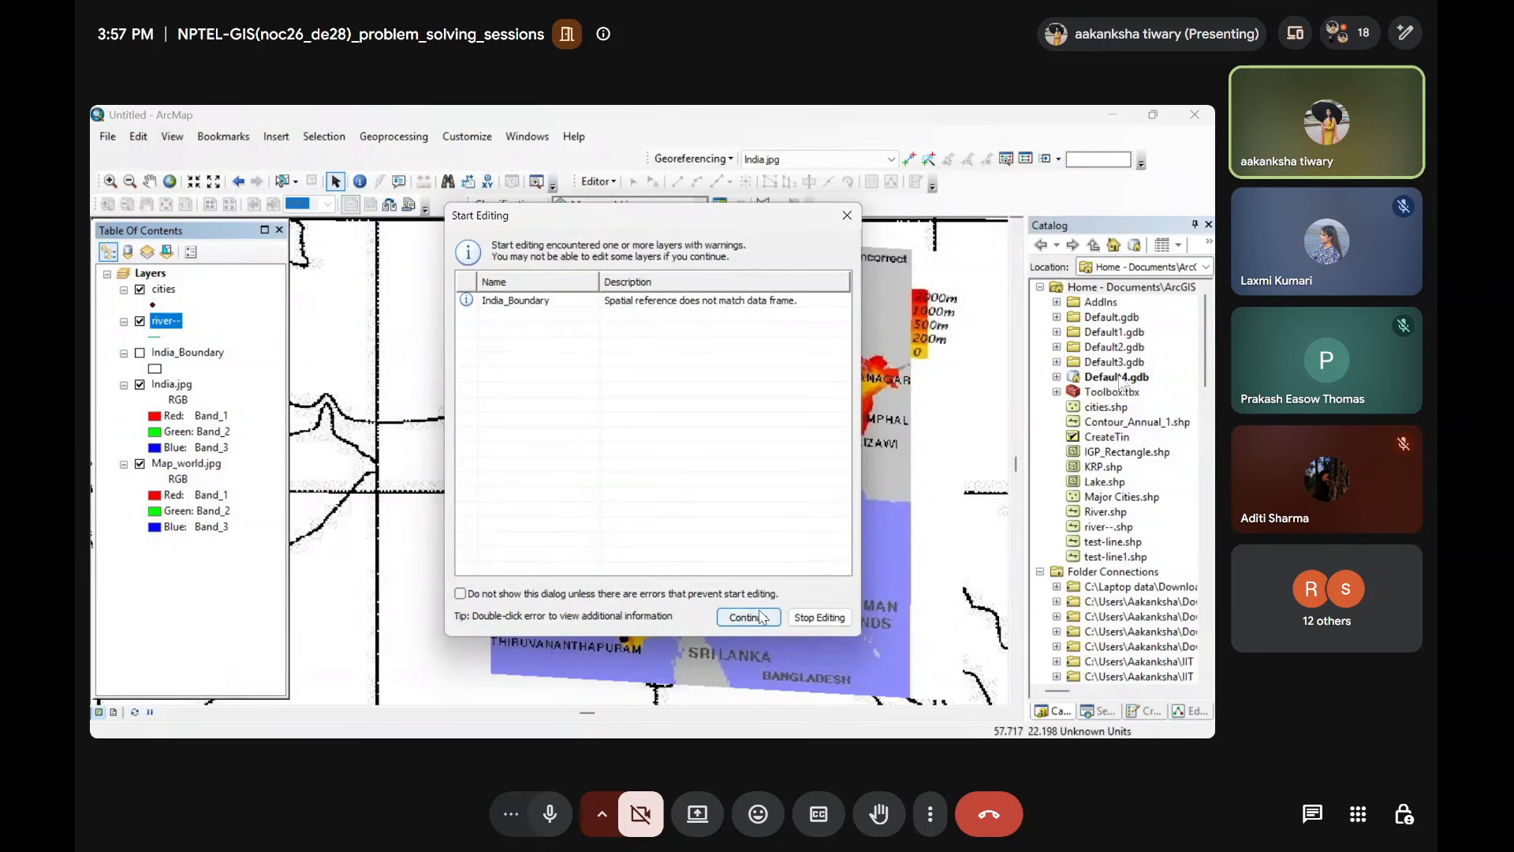
pyautogui.click(760, 617)
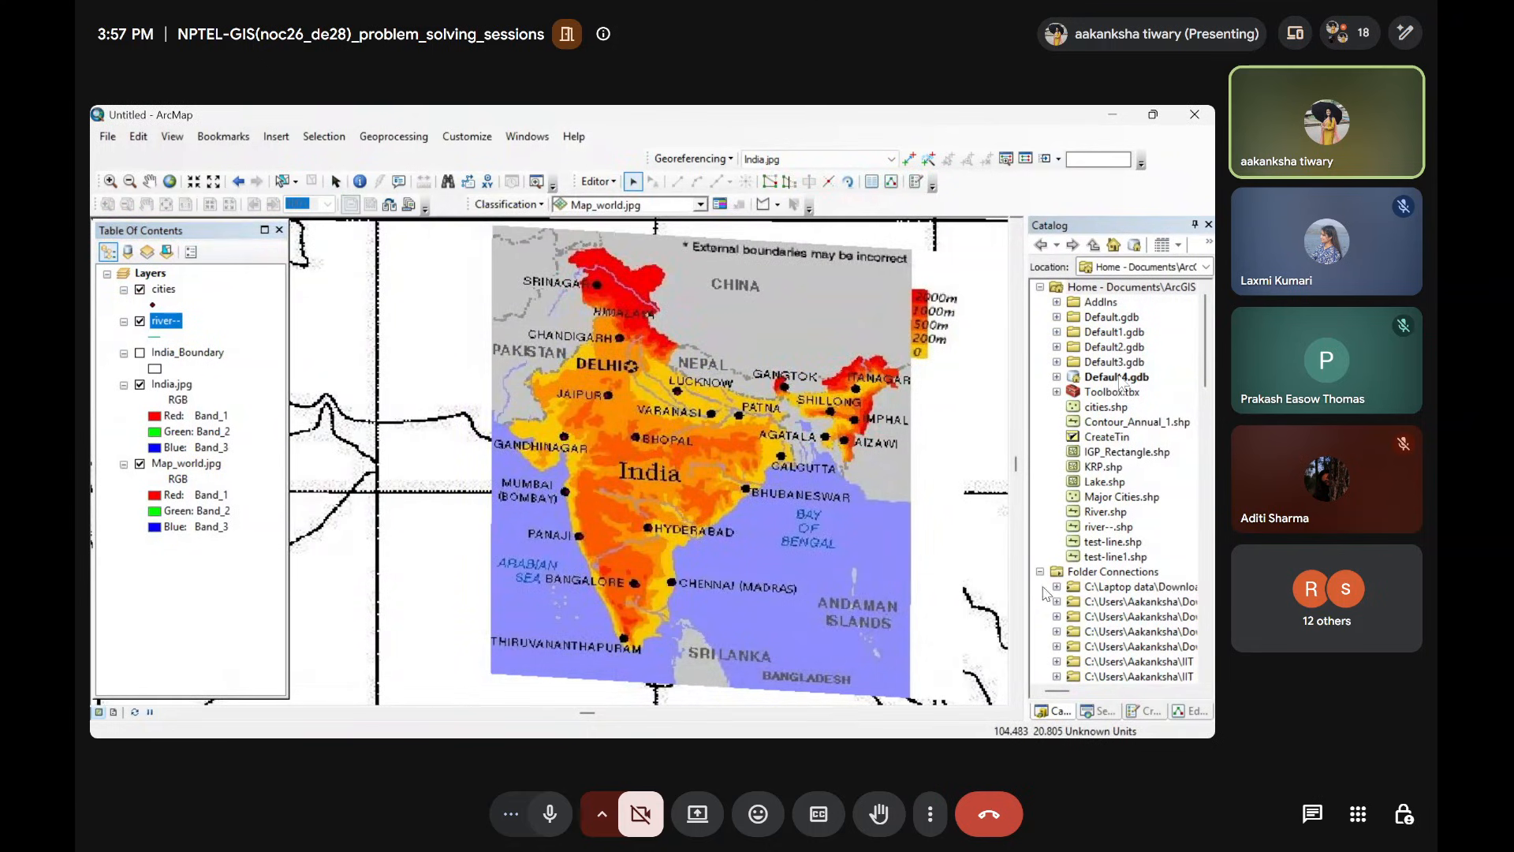
# - Digitize the river from near Srinagar southwest through Pakistan to the coast as one river-- line and finish the sketch
pyautogui.click(916, 183)
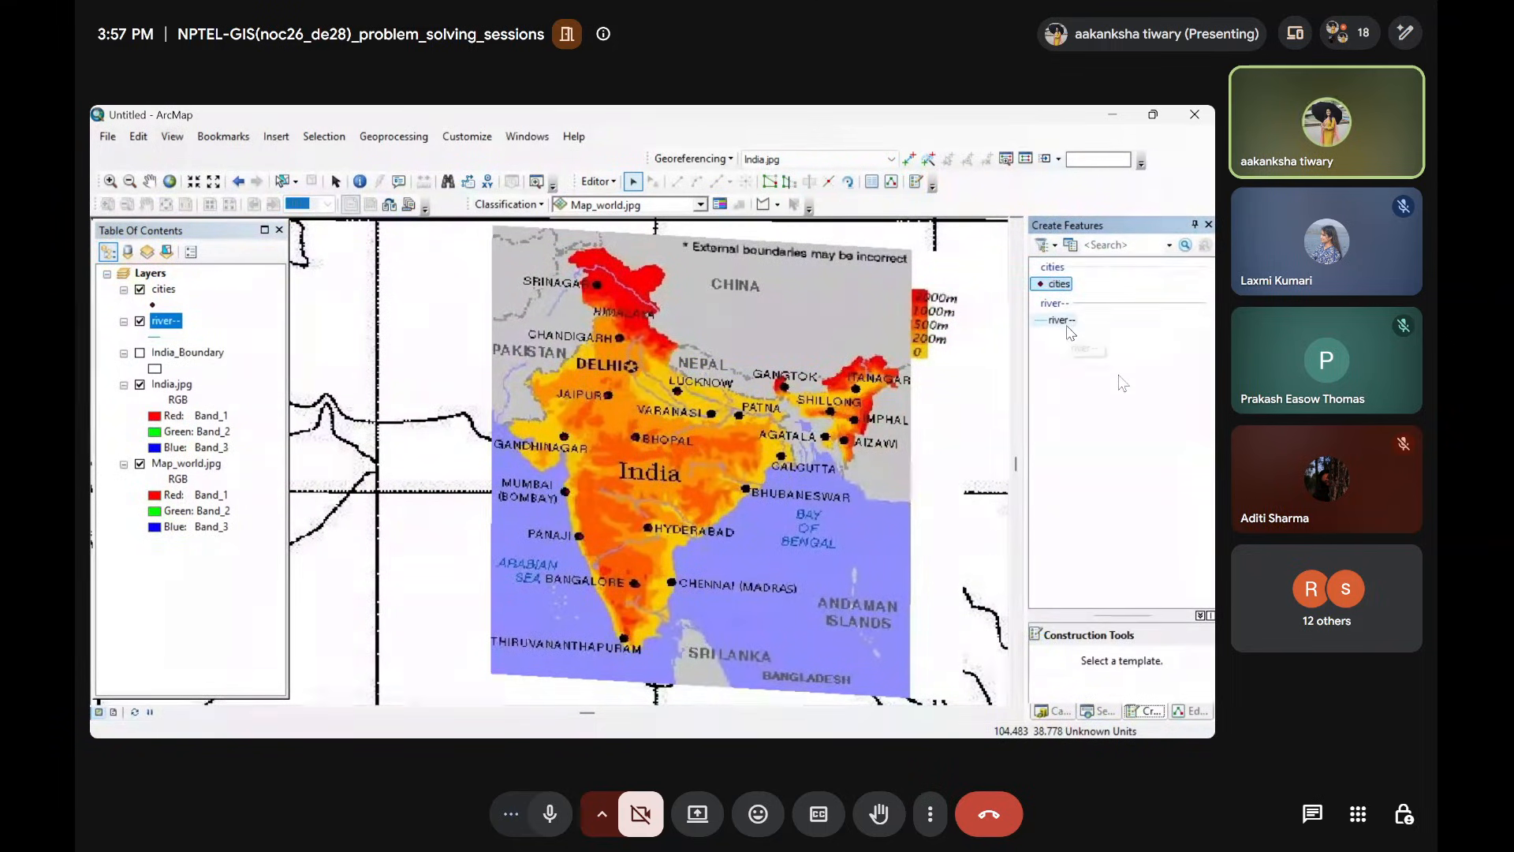
pyautogui.click(1065, 321)
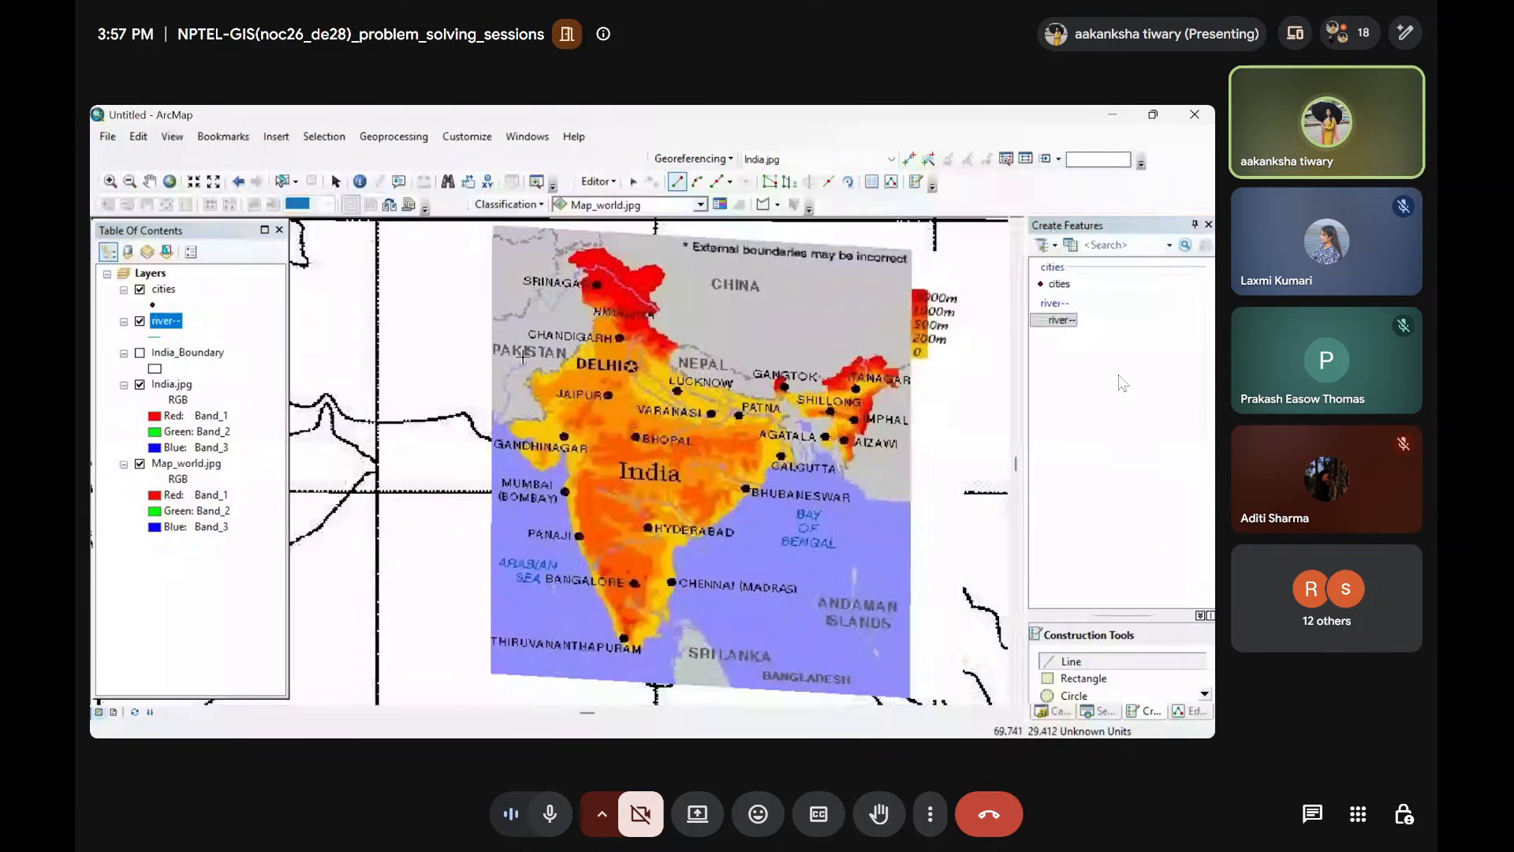
pyautogui.click(572, 286)
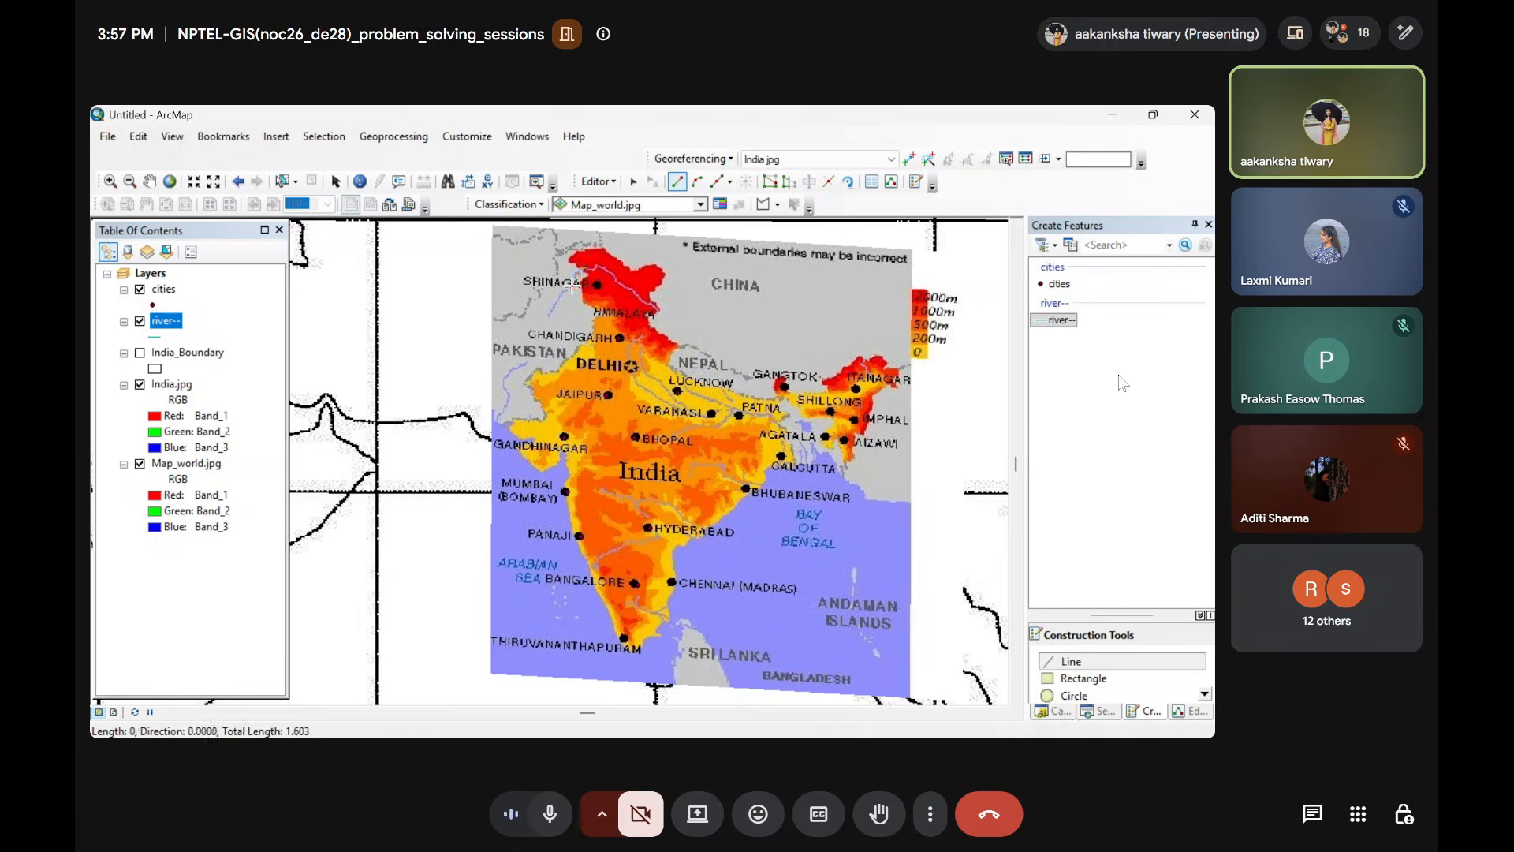
pyautogui.click(562, 295)
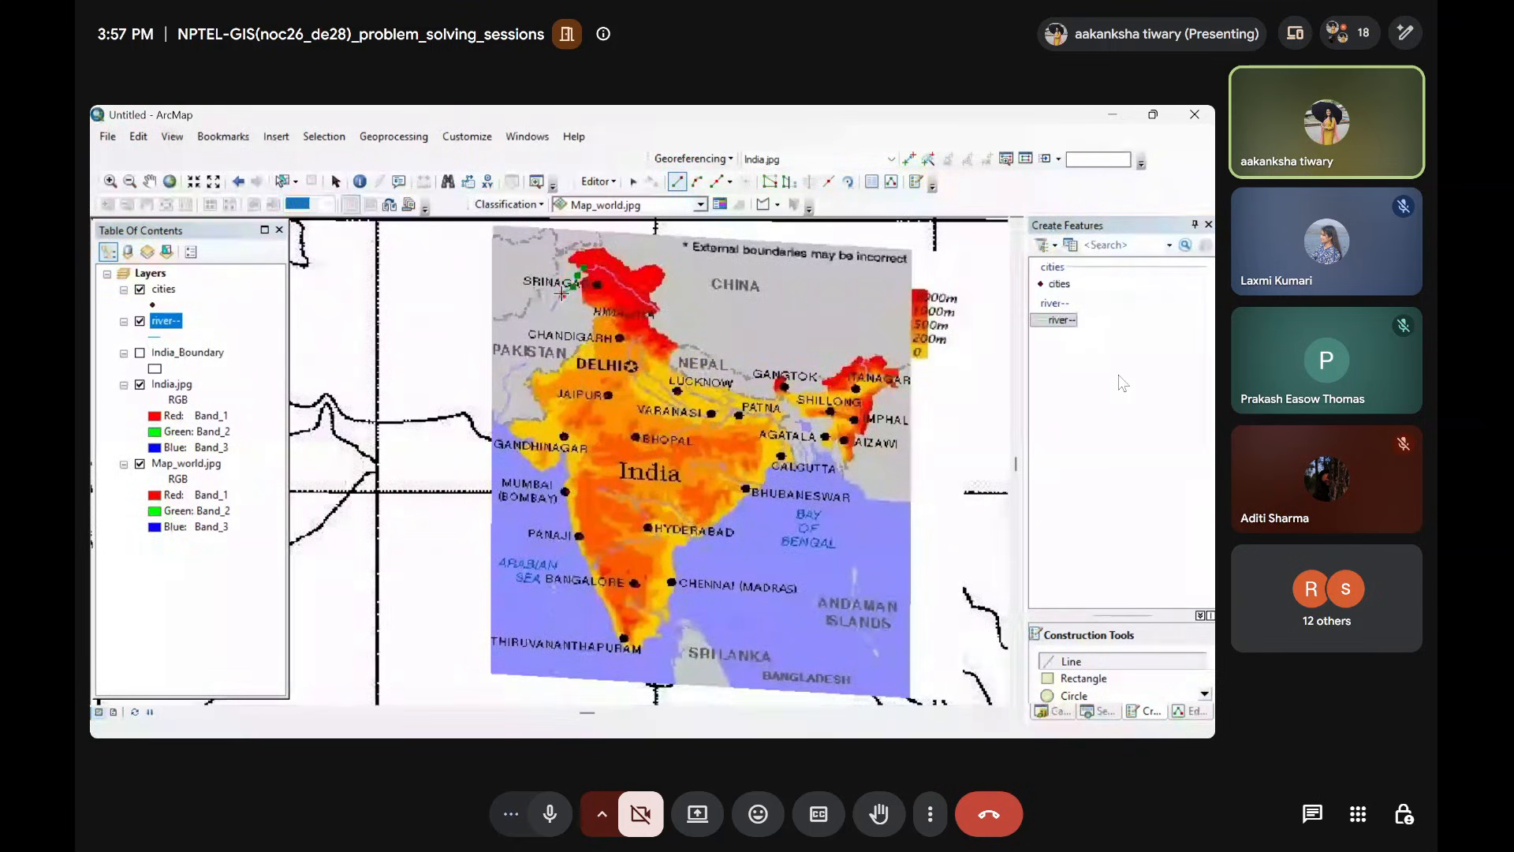
pyautogui.click(548, 316)
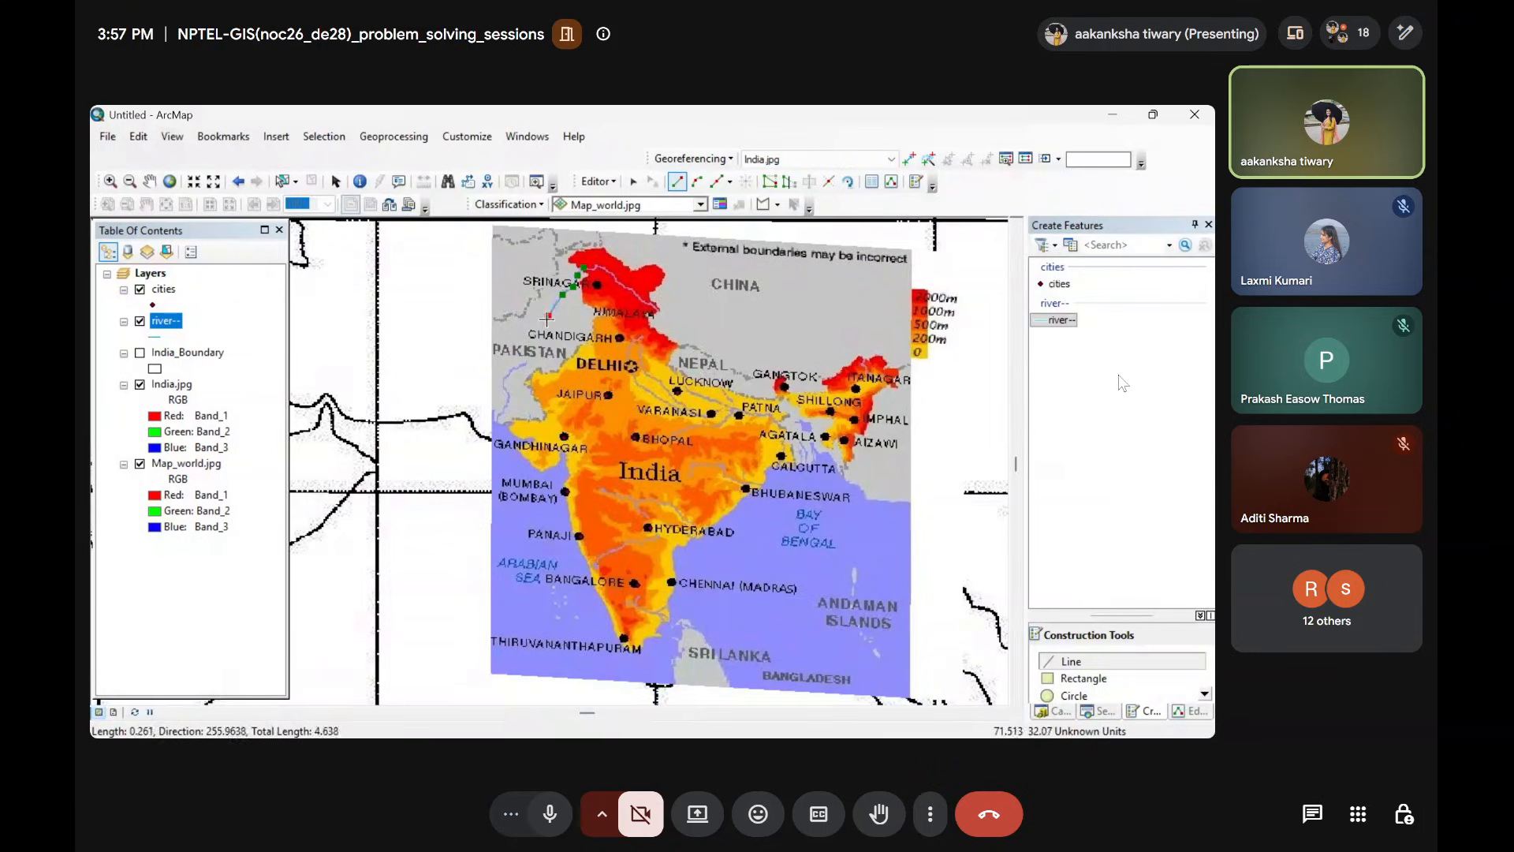
pyautogui.click(544, 337)
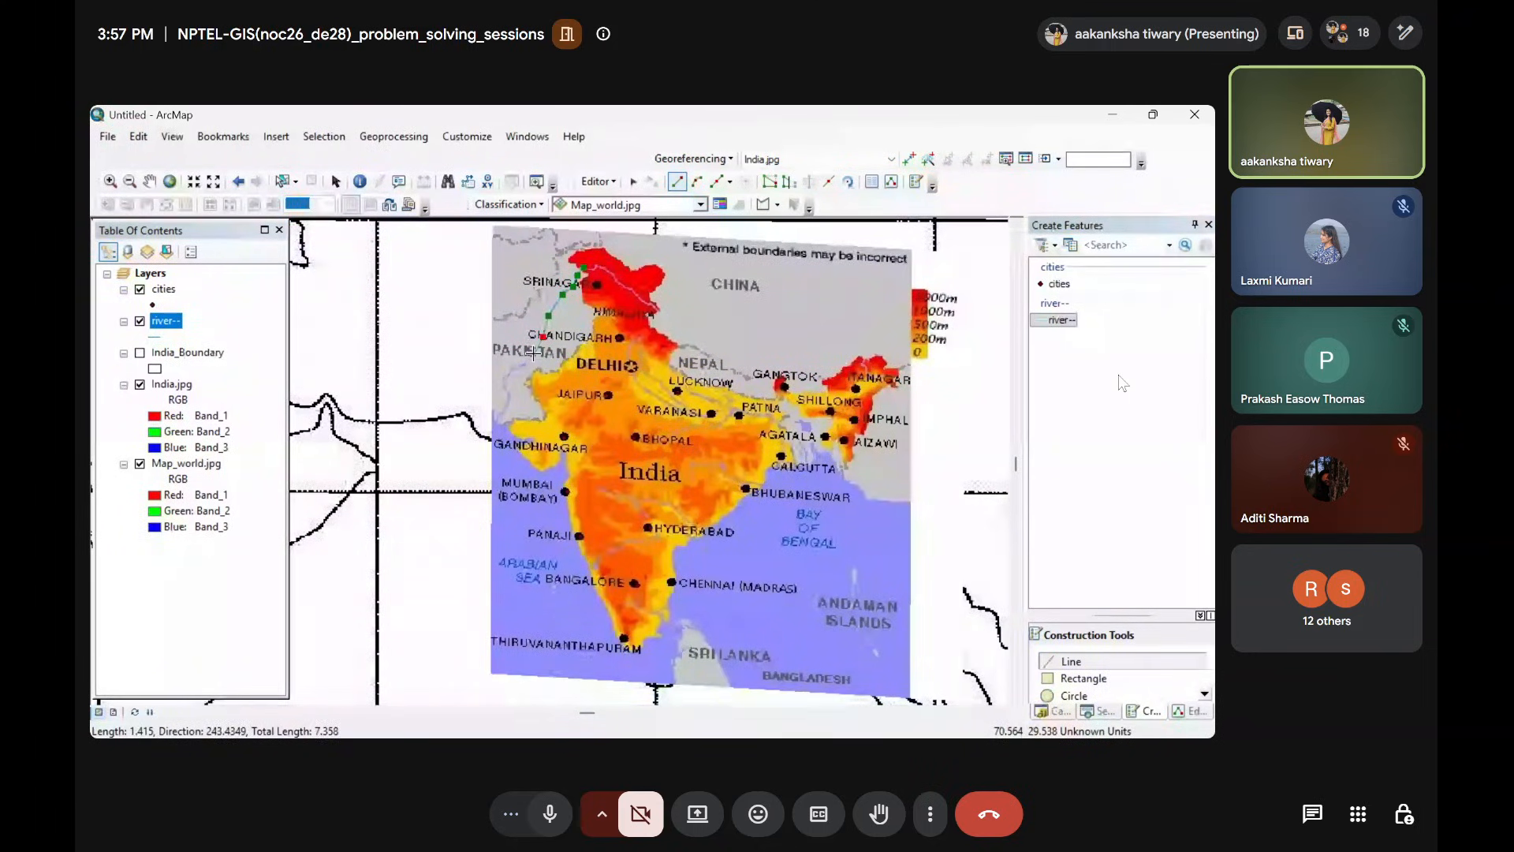
pyautogui.click(535, 354)
pyautogui.click(525, 363)
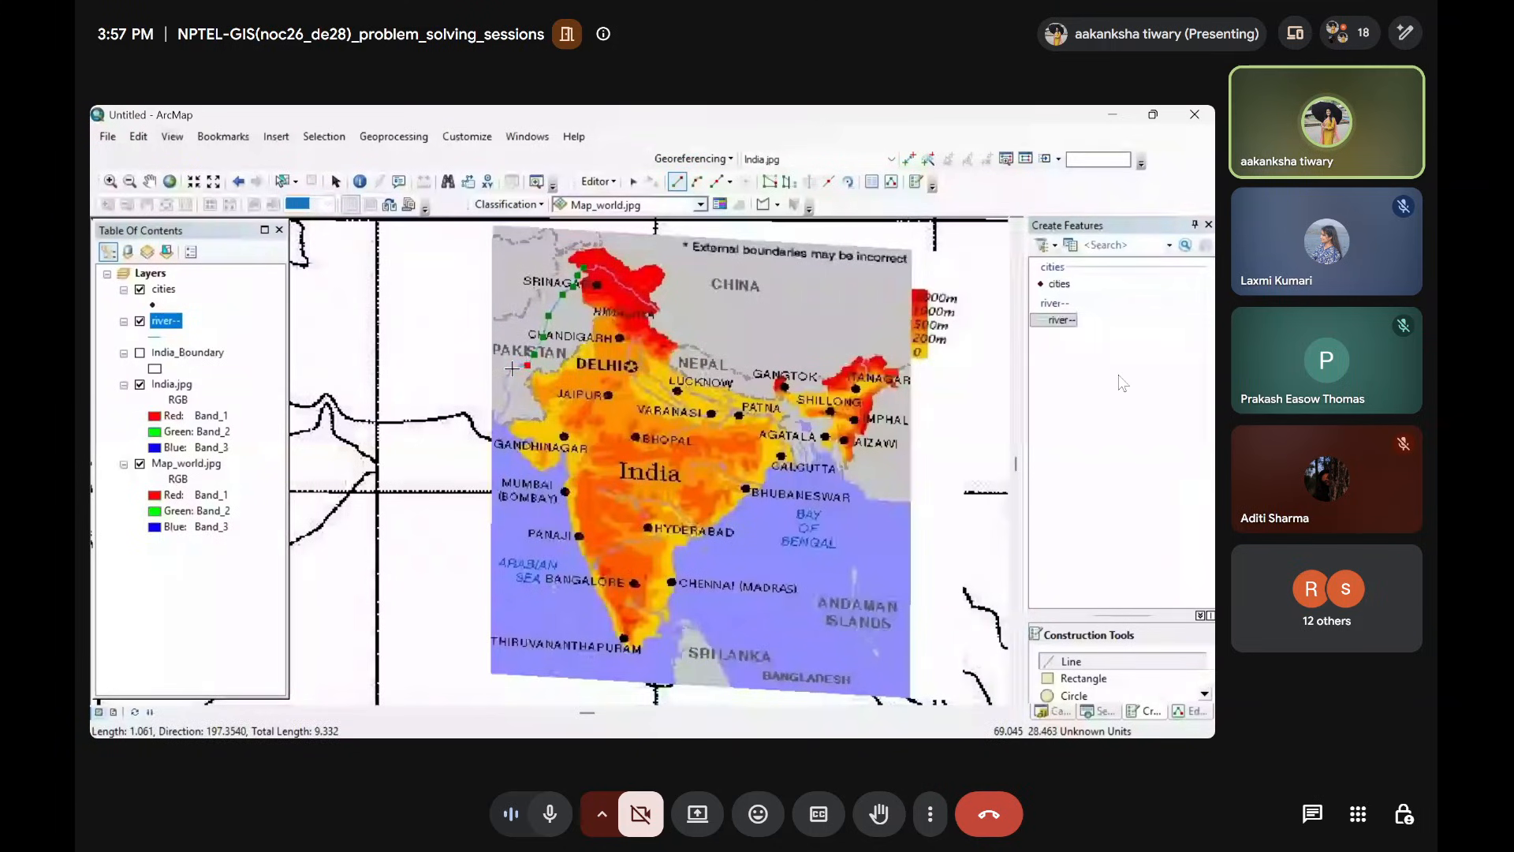
pyautogui.click(513, 369)
pyautogui.click(502, 379)
pyautogui.click(503, 390)
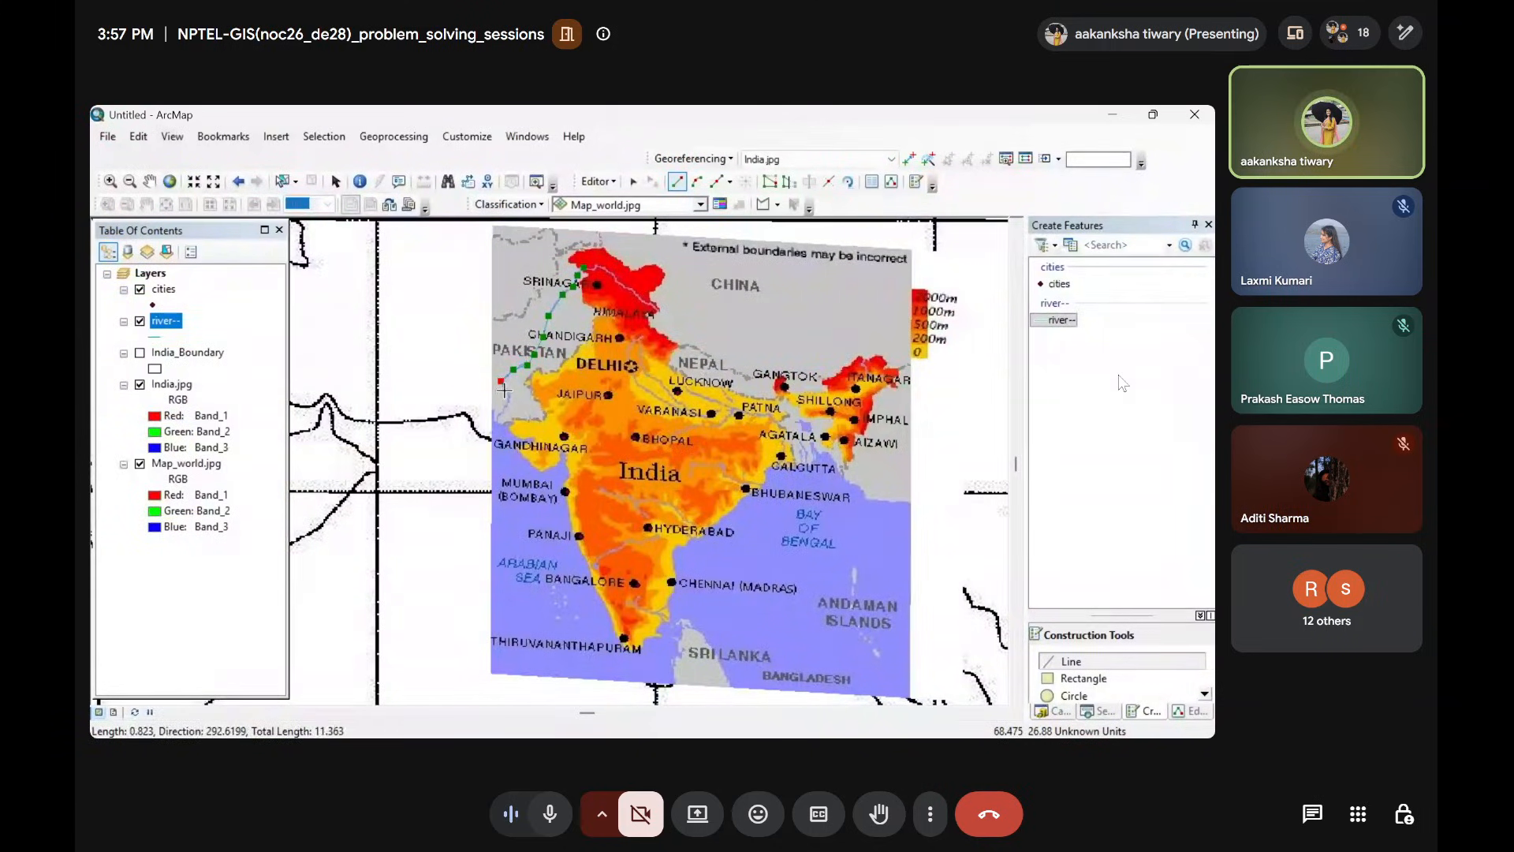
pyautogui.click(509, 404)
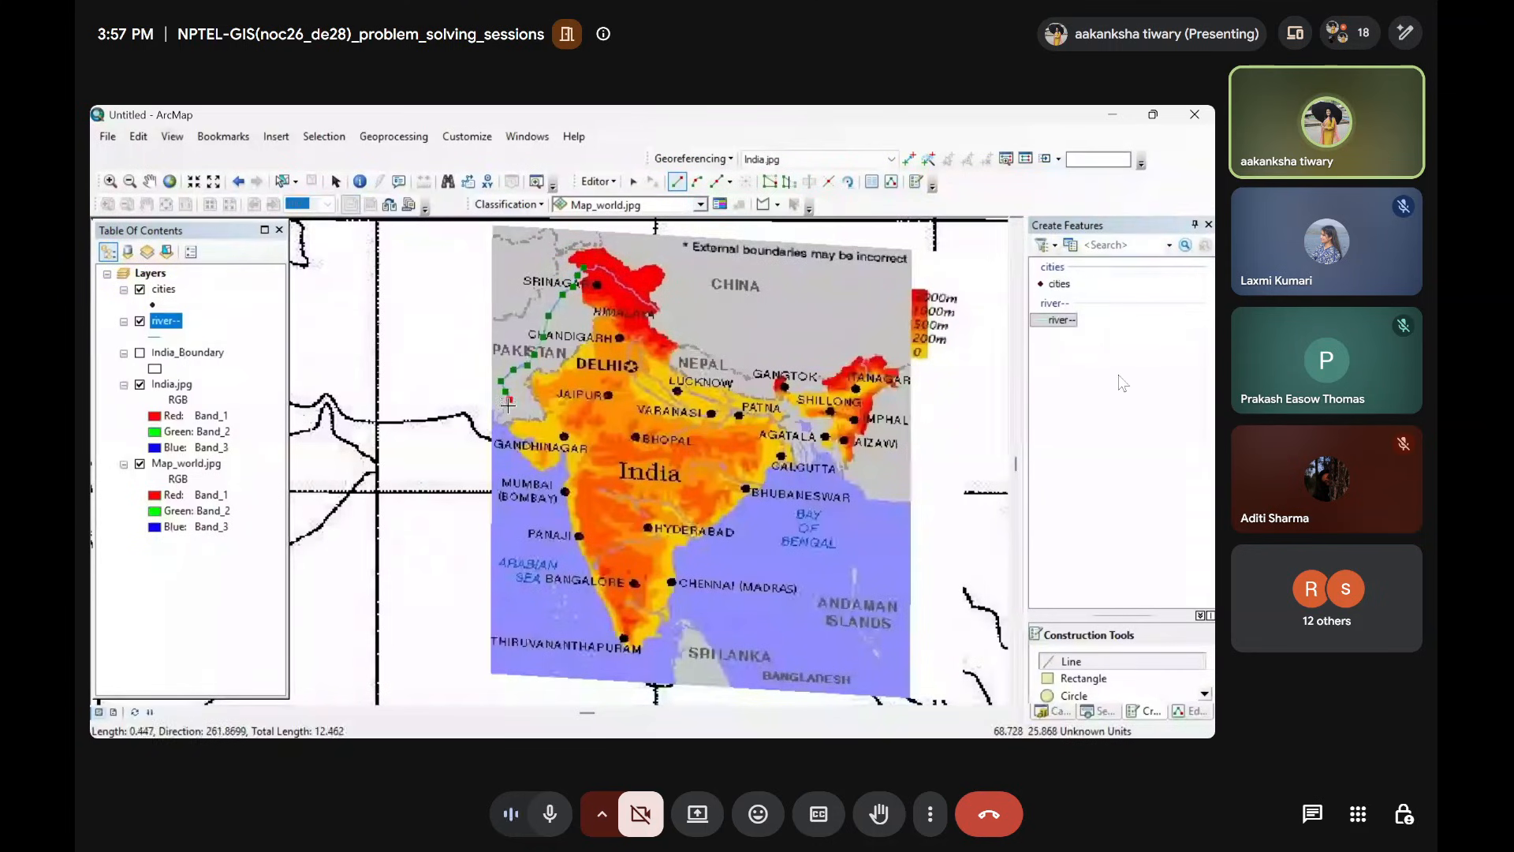
pyautogui.click(500, 420)
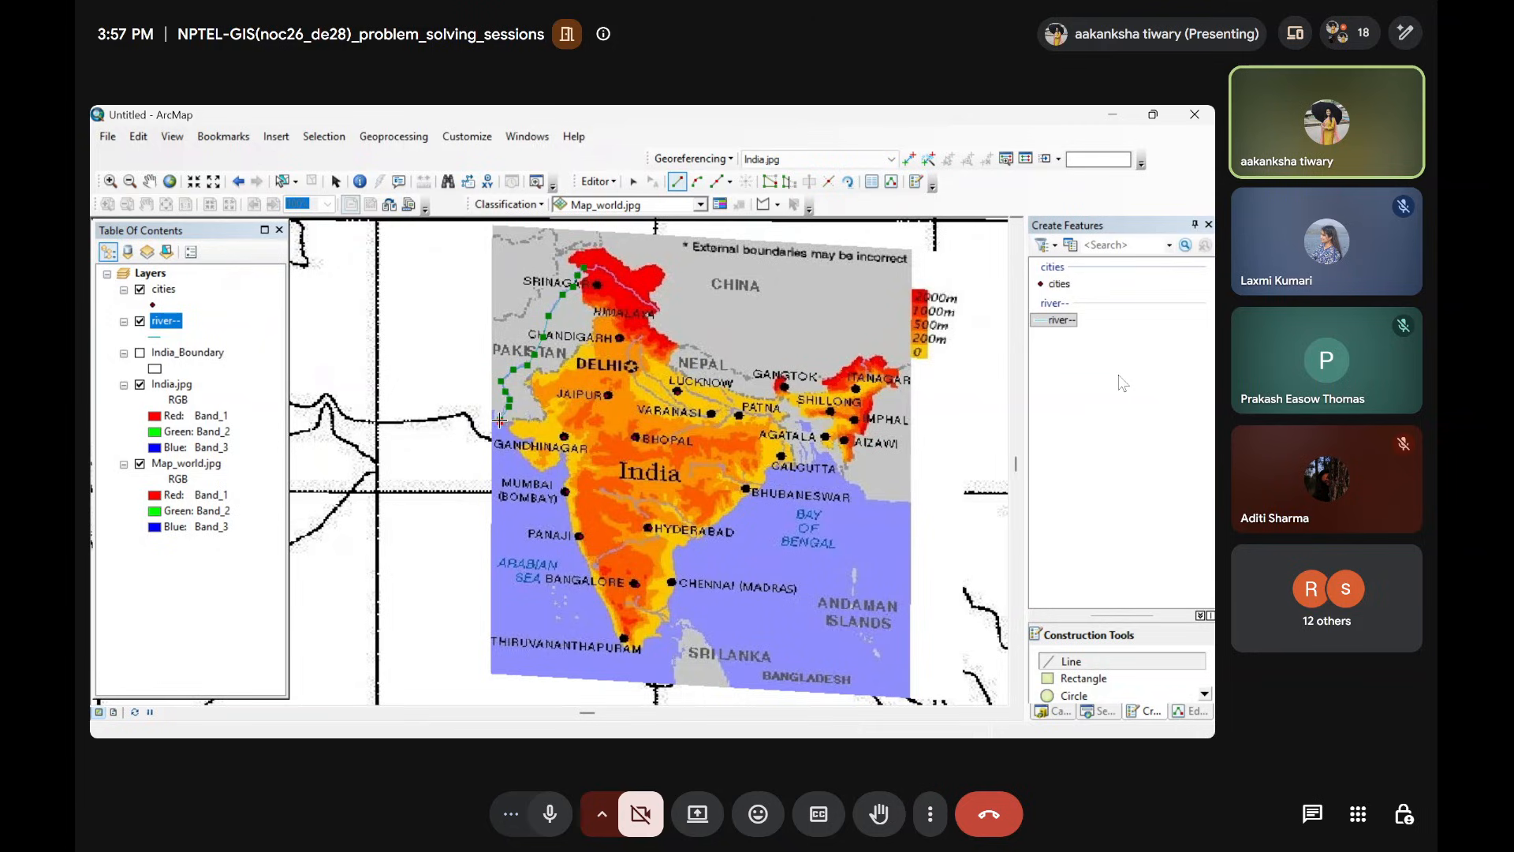
pyautogui.rightClick(499, 420)
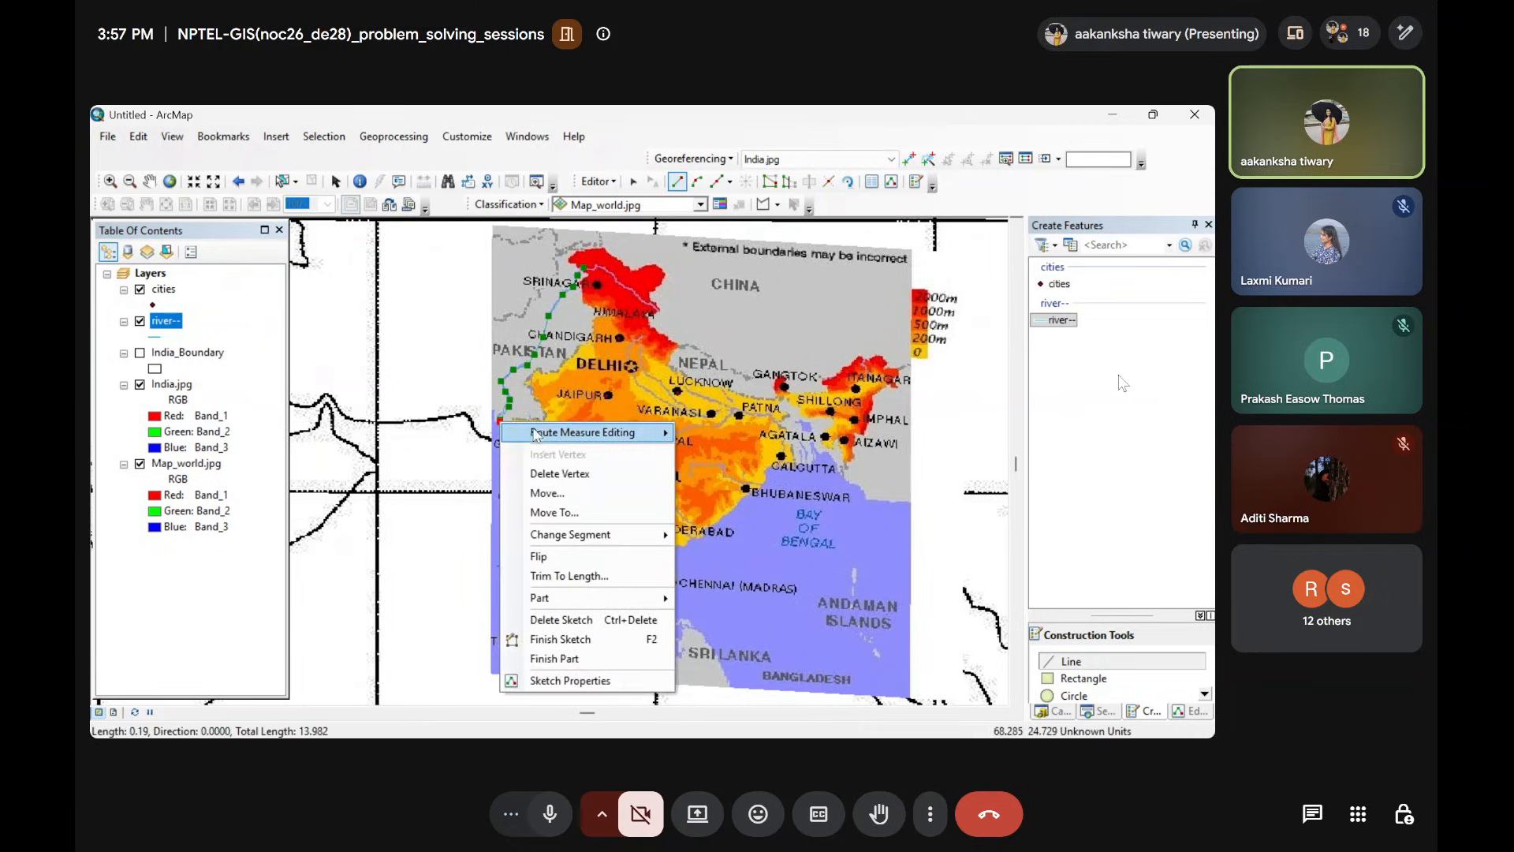
pyautogui.click(595, 641)
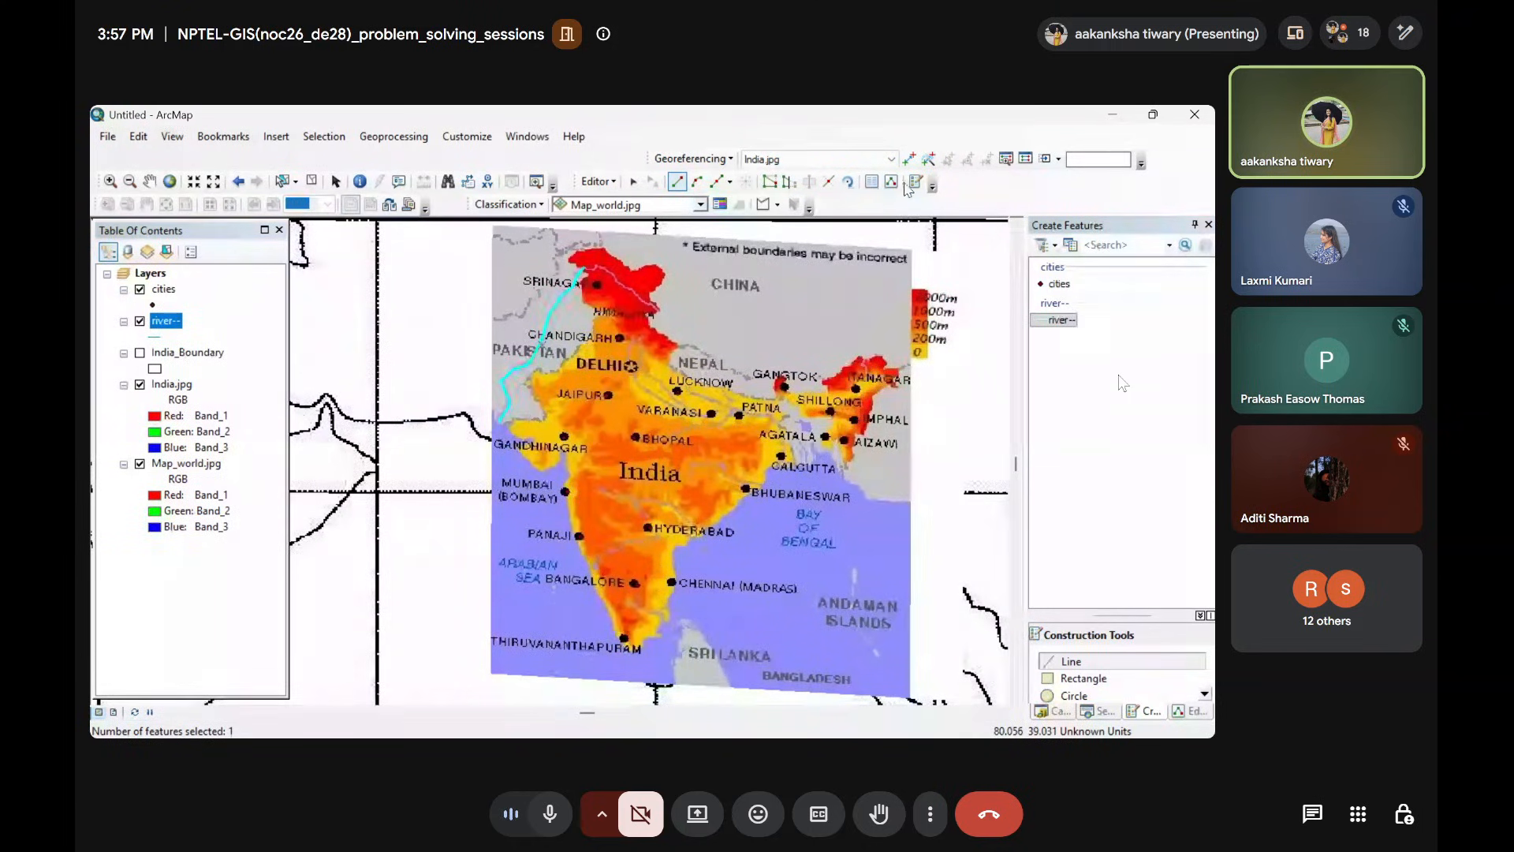
# - Stop the edit session, save the river-- edits, and check the line by hiding and reshowing India.jpg
pyautogui.click(598, 181)
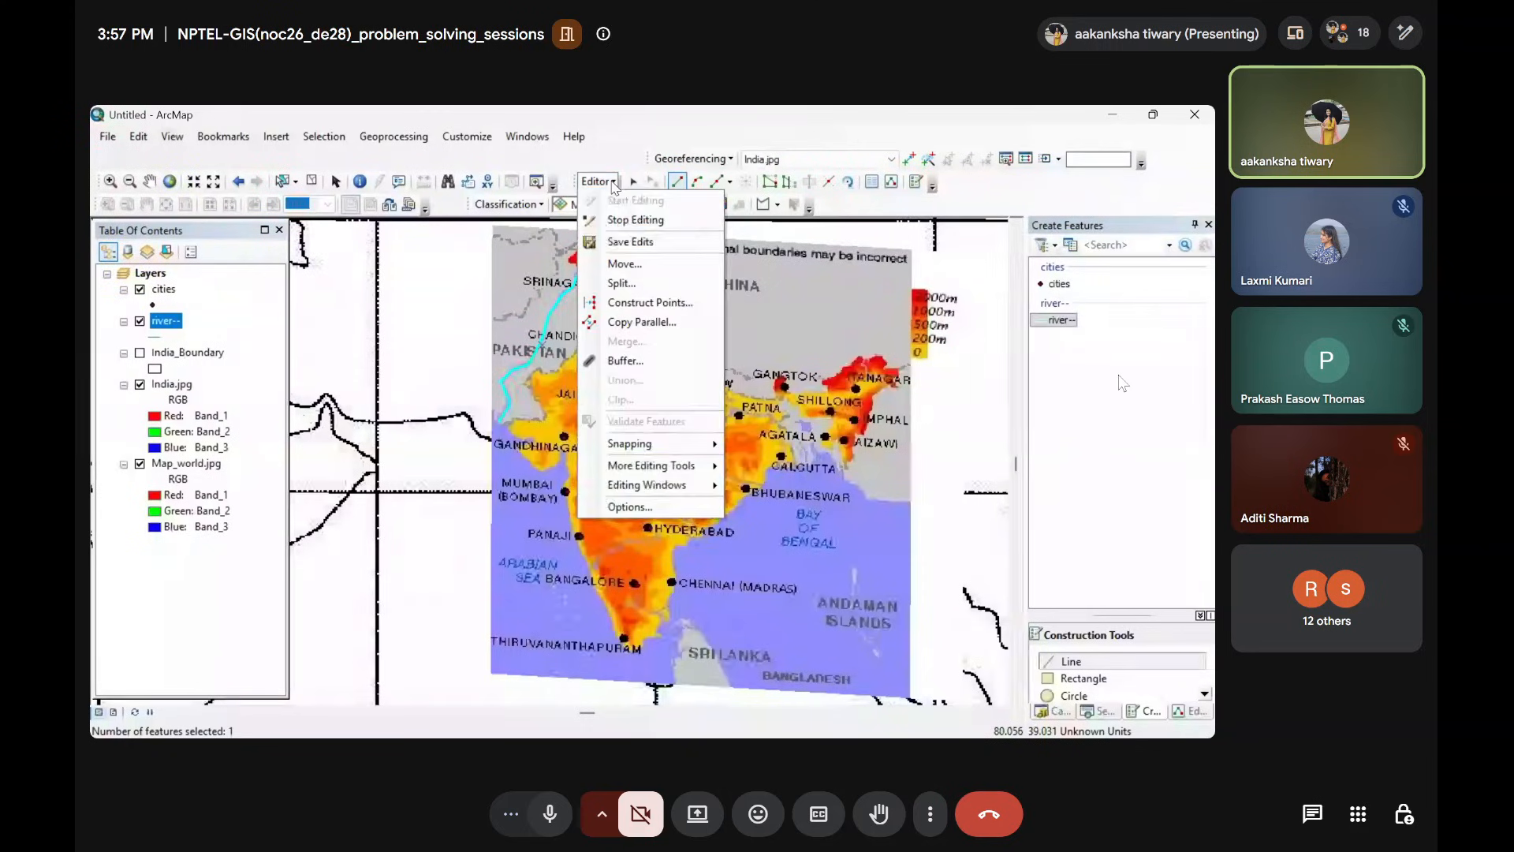
pyautogui.click(637, 219)
pyautogui.click(593, 485)
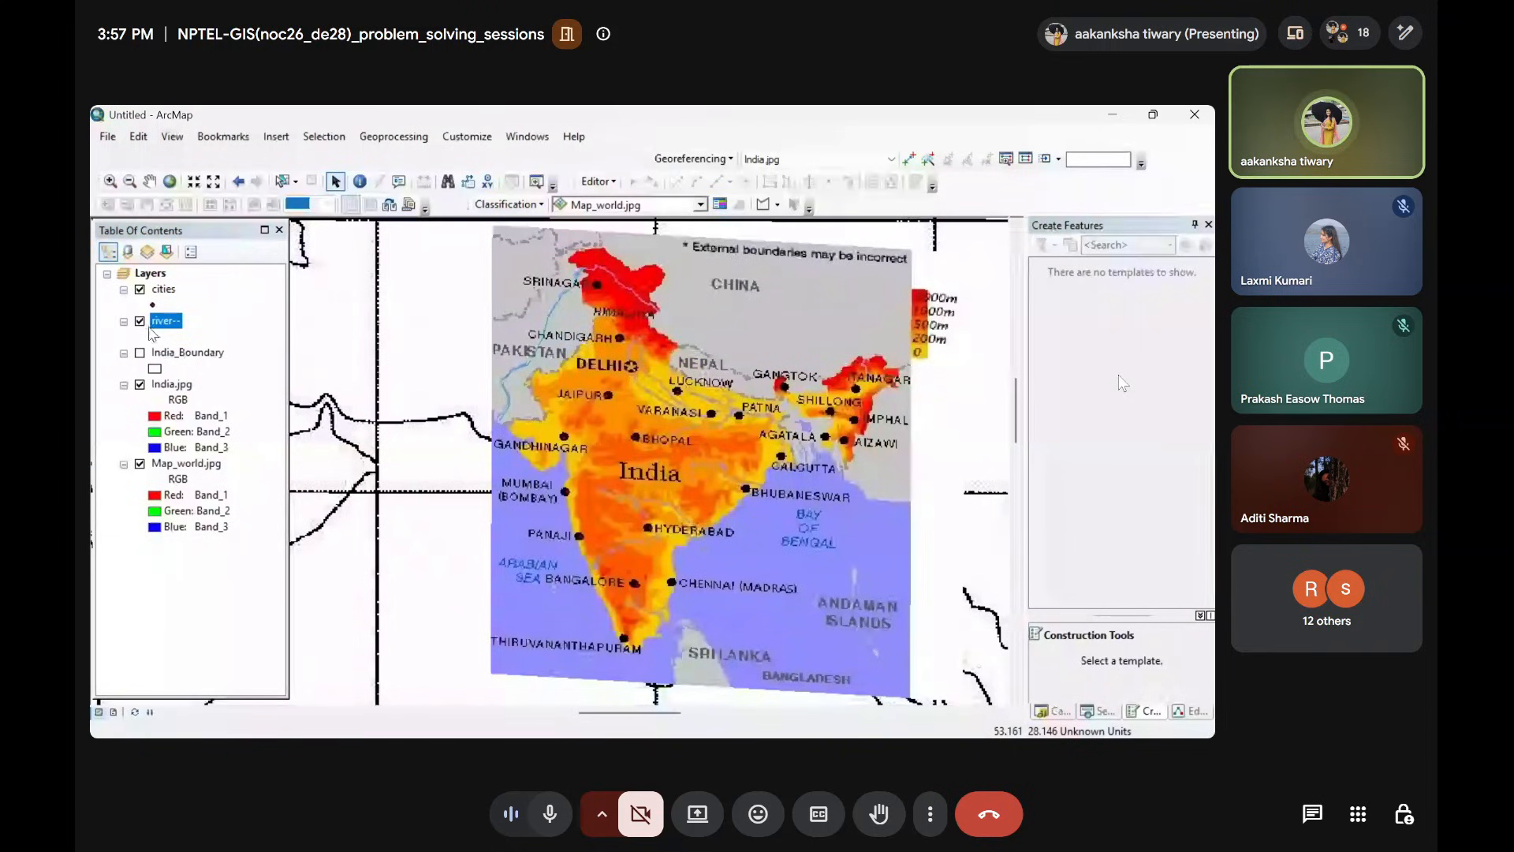
pyautogui.click(140, 386)
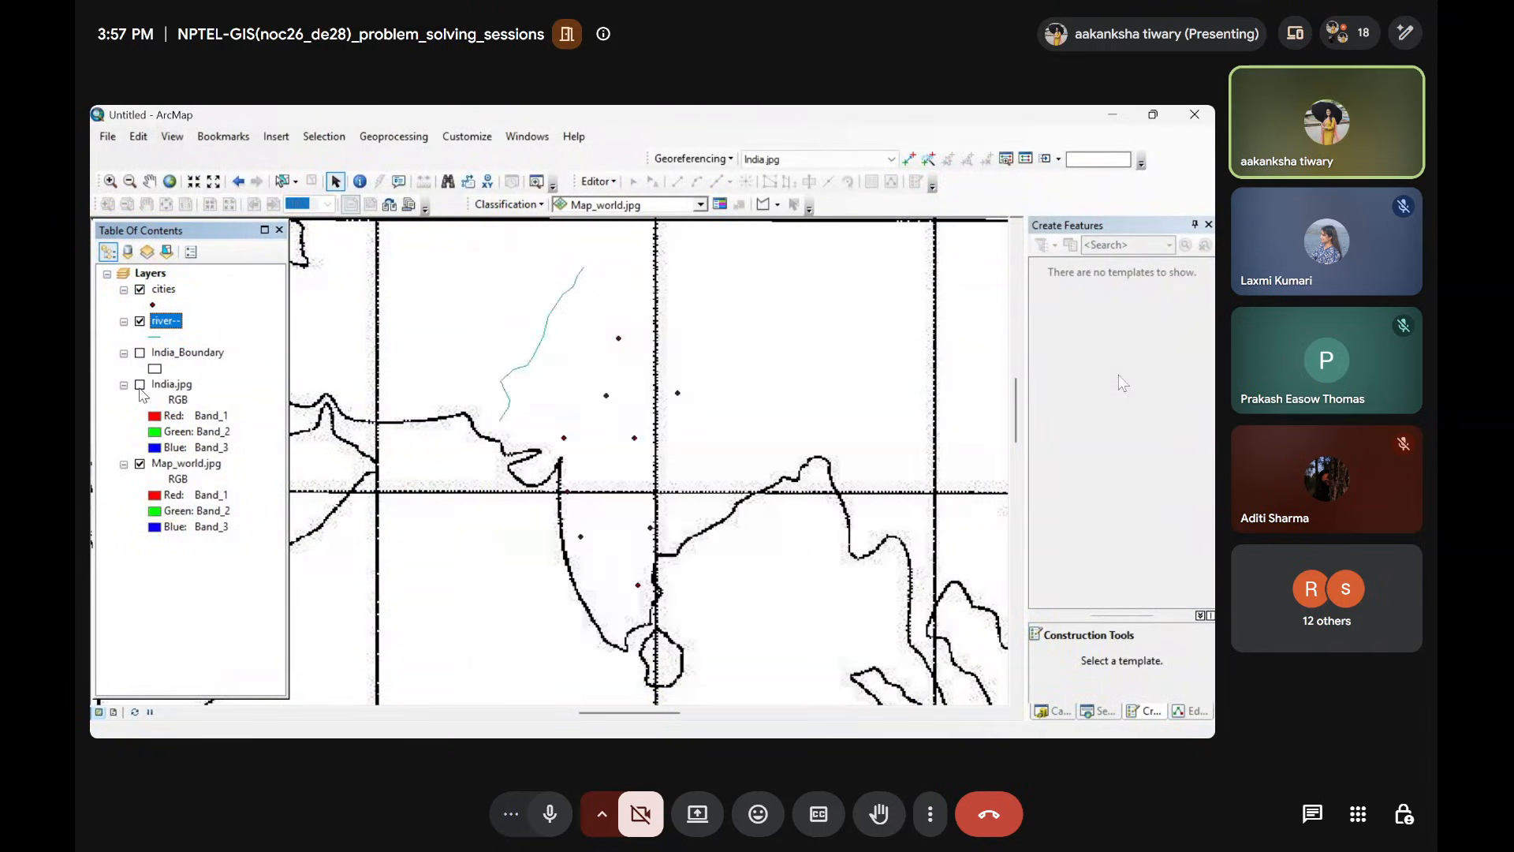
pyautogui.click(140, 386)
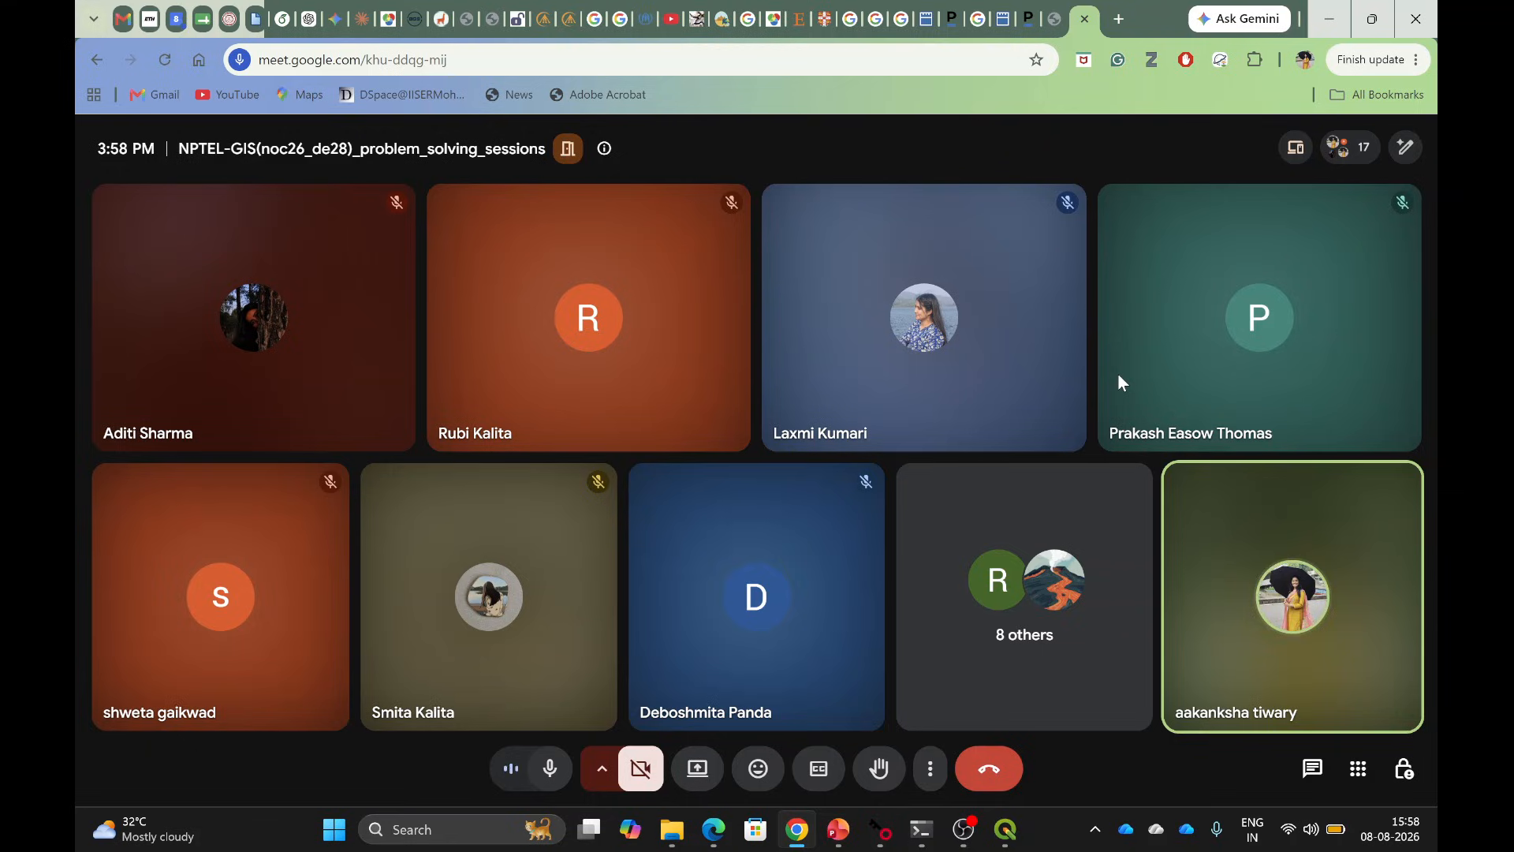
# - Switch to Google Meet, present the entire screen in the meeting, and hide the sharing notice
pyautogui.click(698, 769)
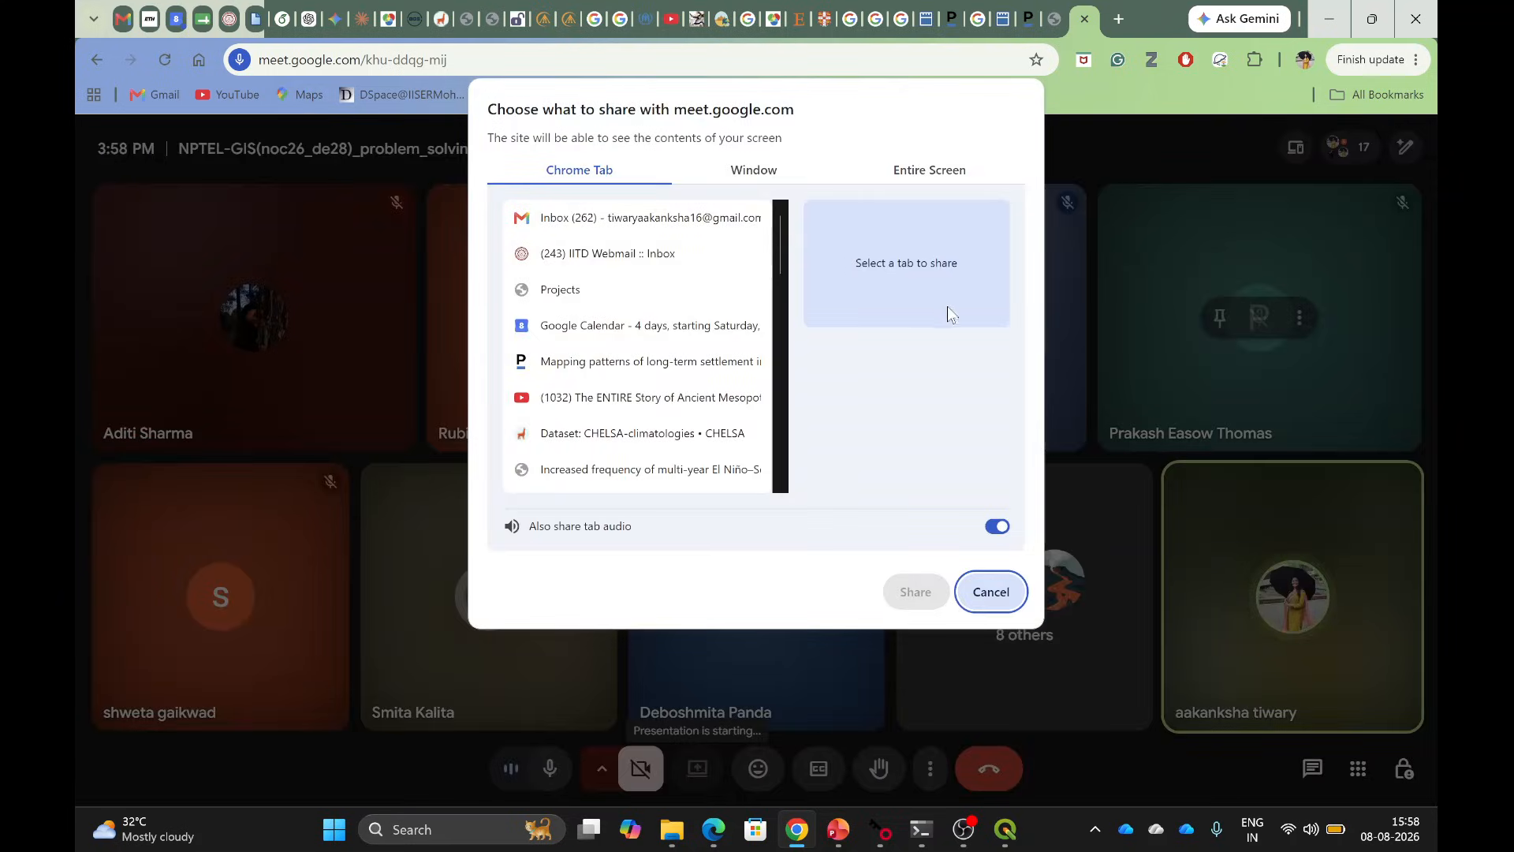
pyautogui.click(928, 174)
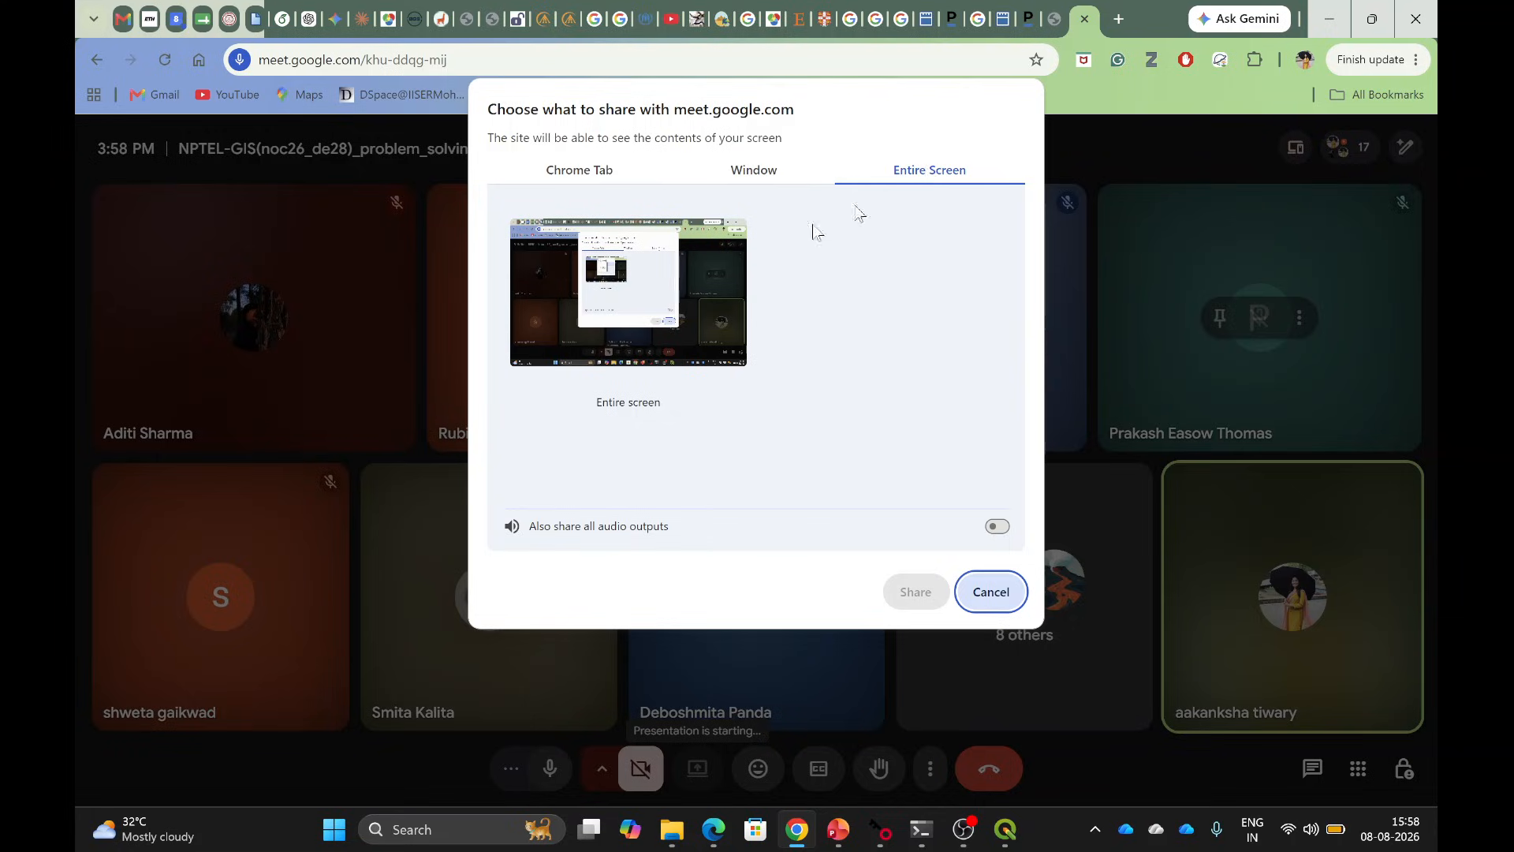
pyautogui.click(625, 326)
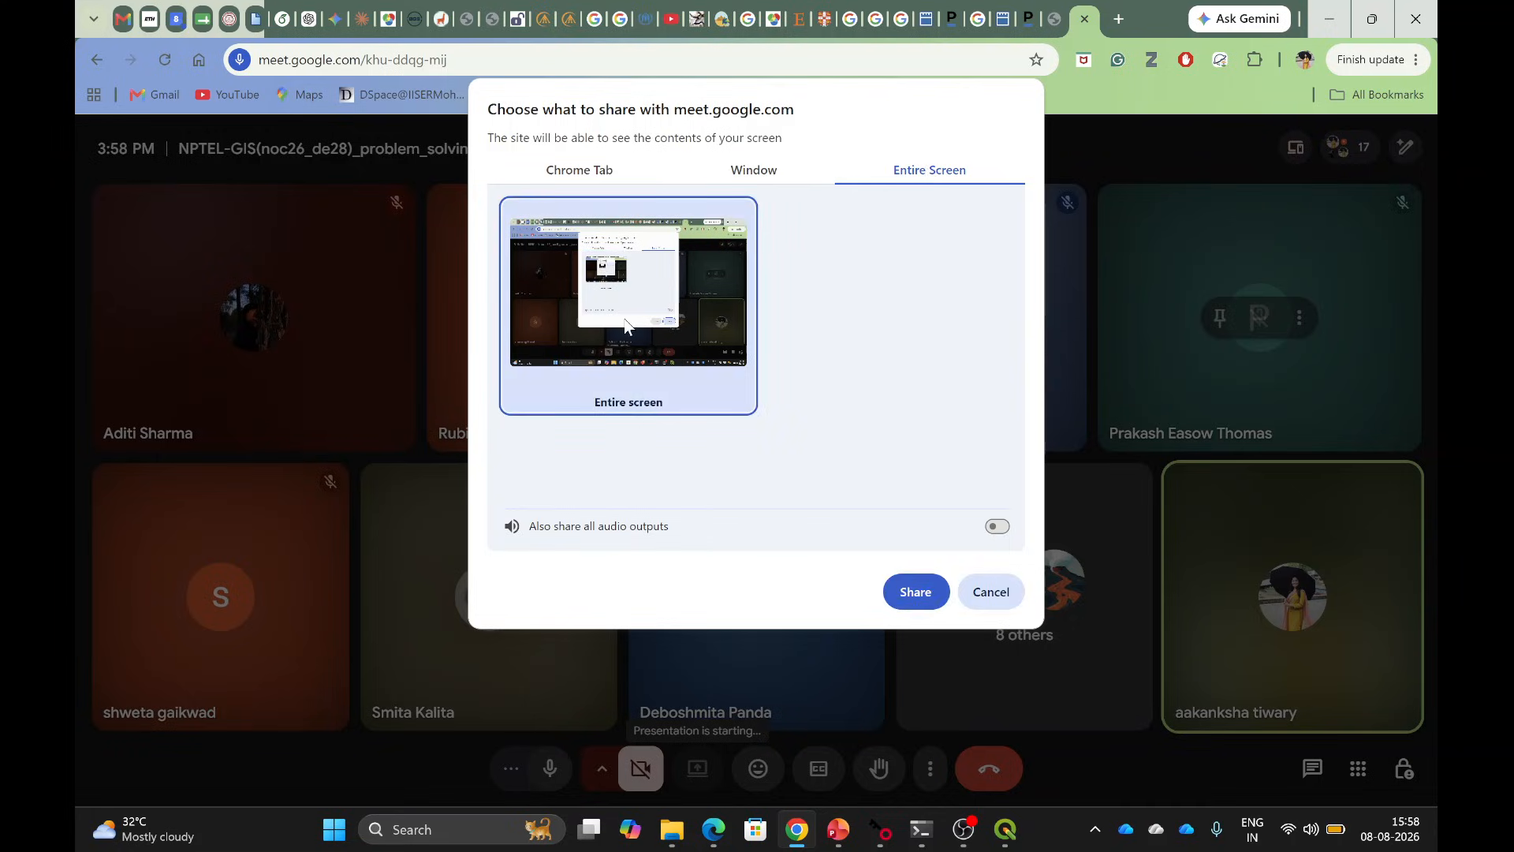
pyautogui.click(916, 593)
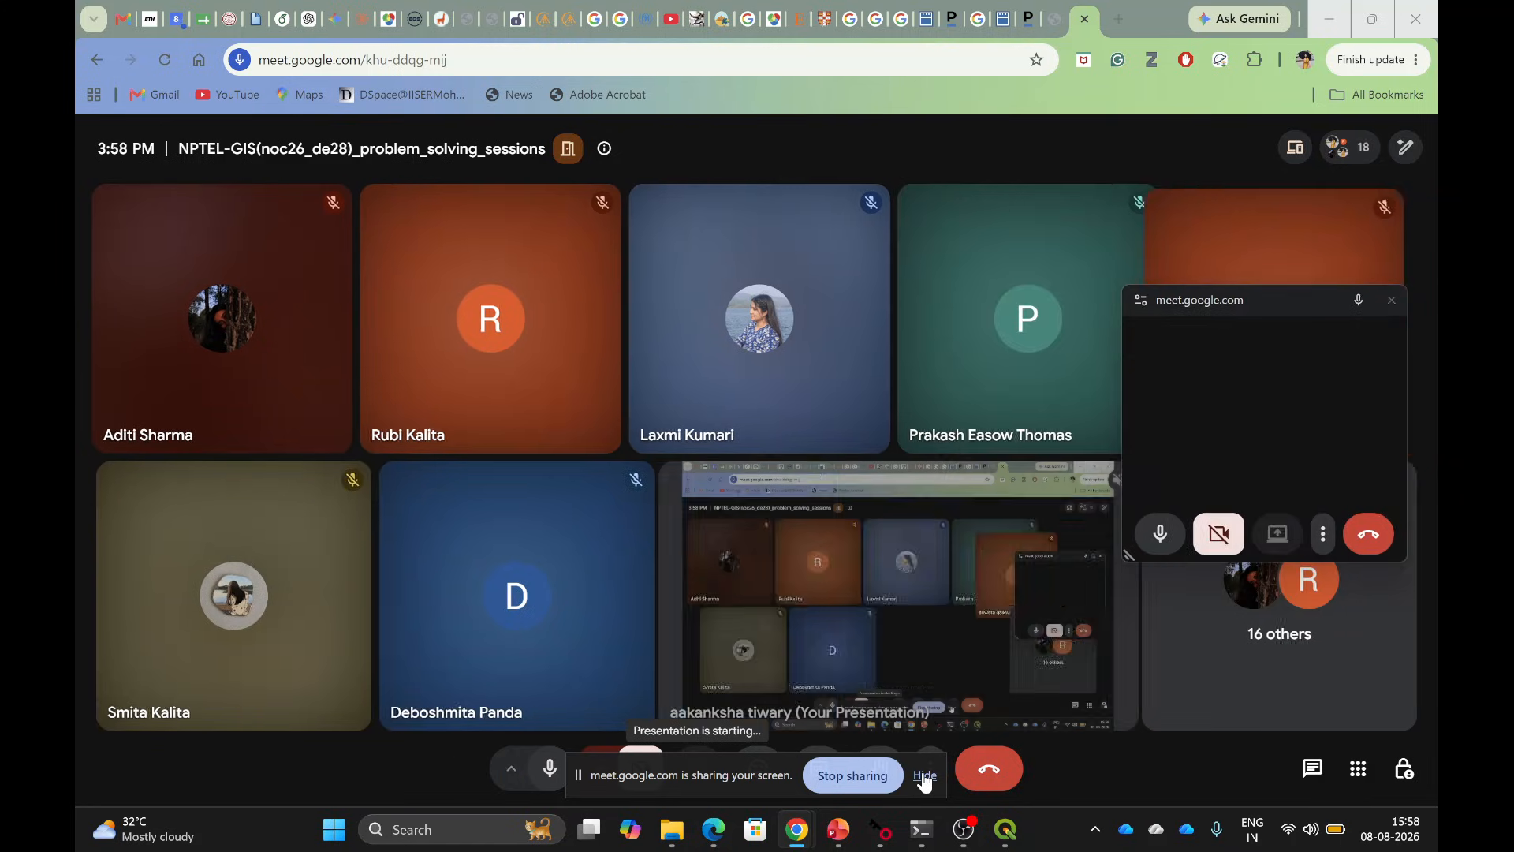
pyautogui.click(922, 777)
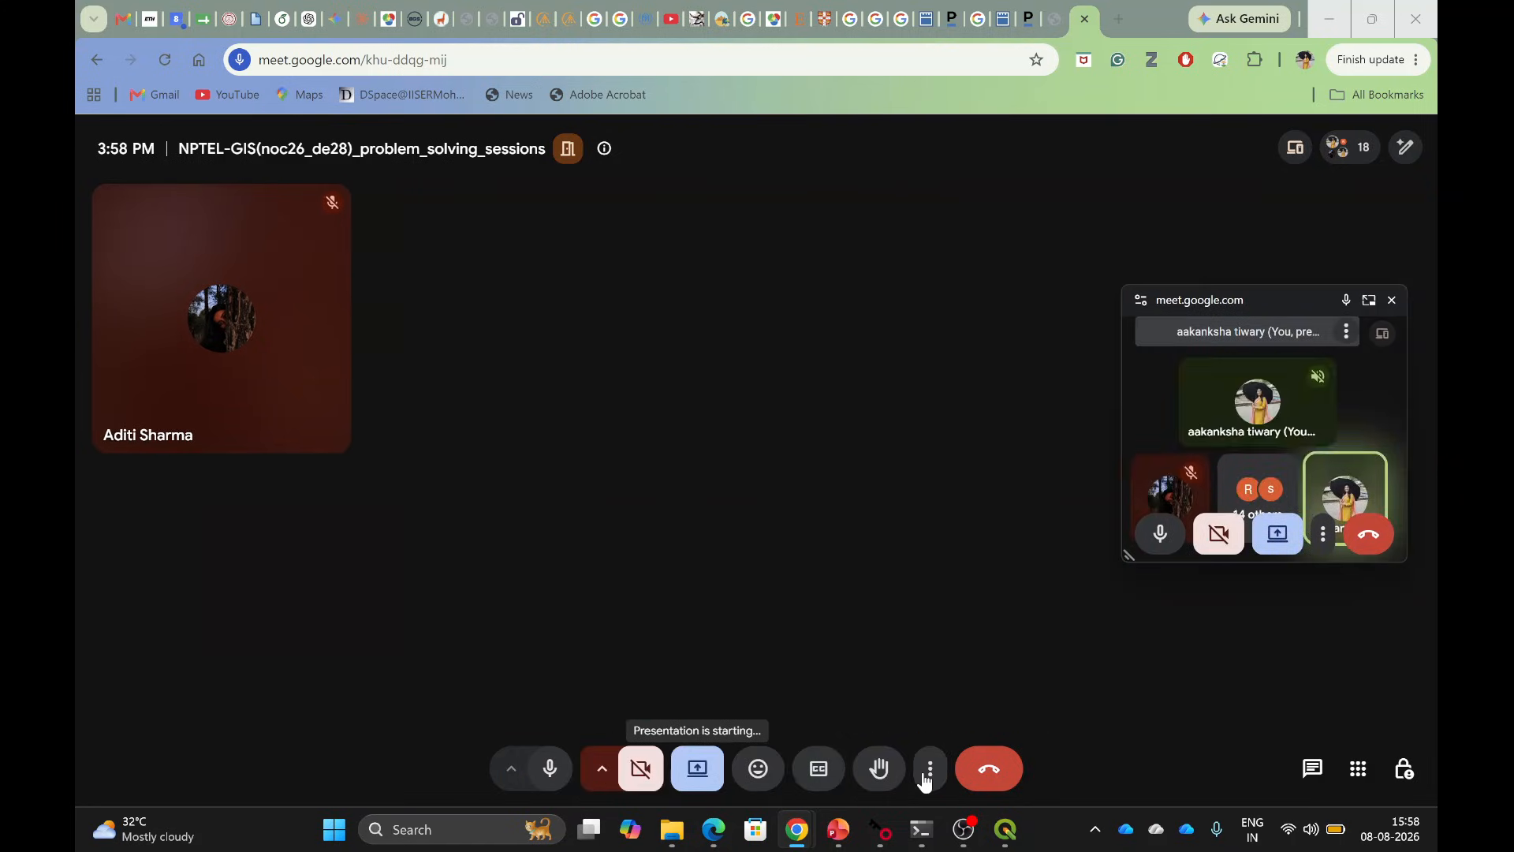
# - Switch to QGIS, open the meeting's in-call messages in the floating Meet window, and shrink that window beside the map
pyautogui.click(1021, 847)
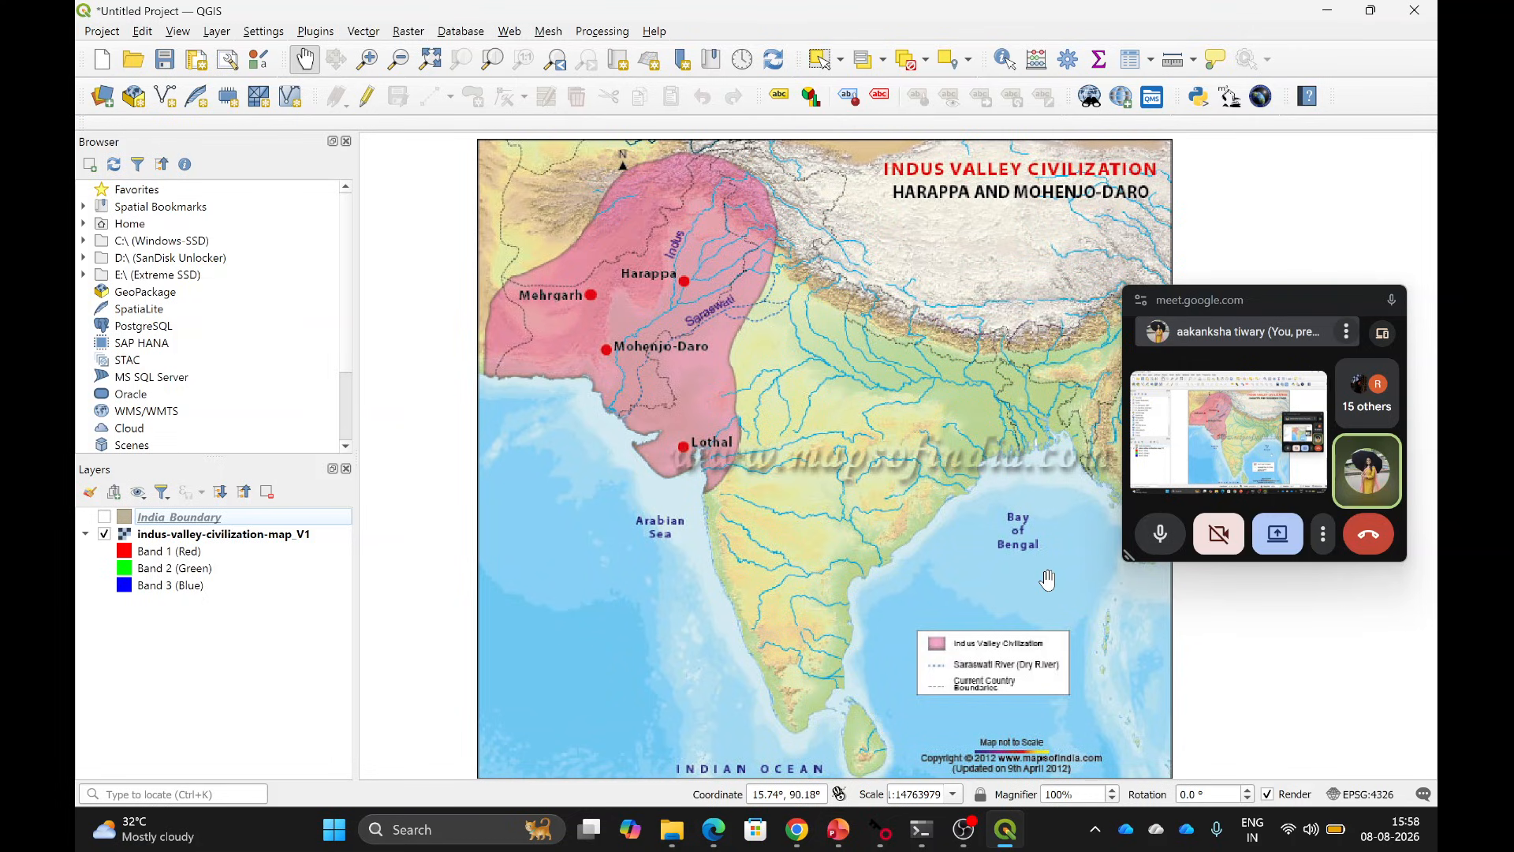
pyautogui.click(1322, 535)
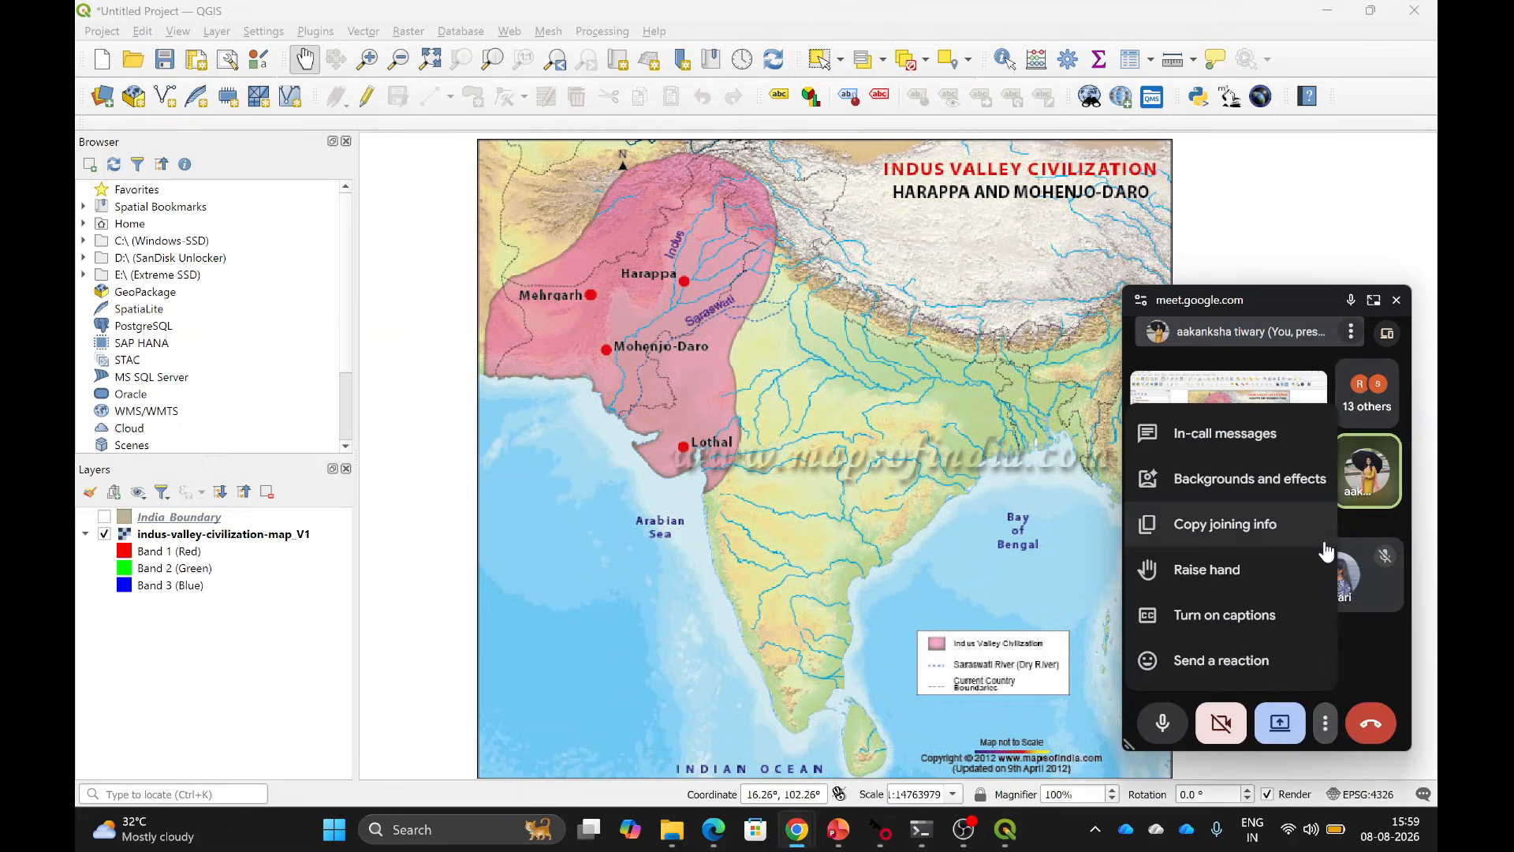
pyautogui.click(1236, 446)
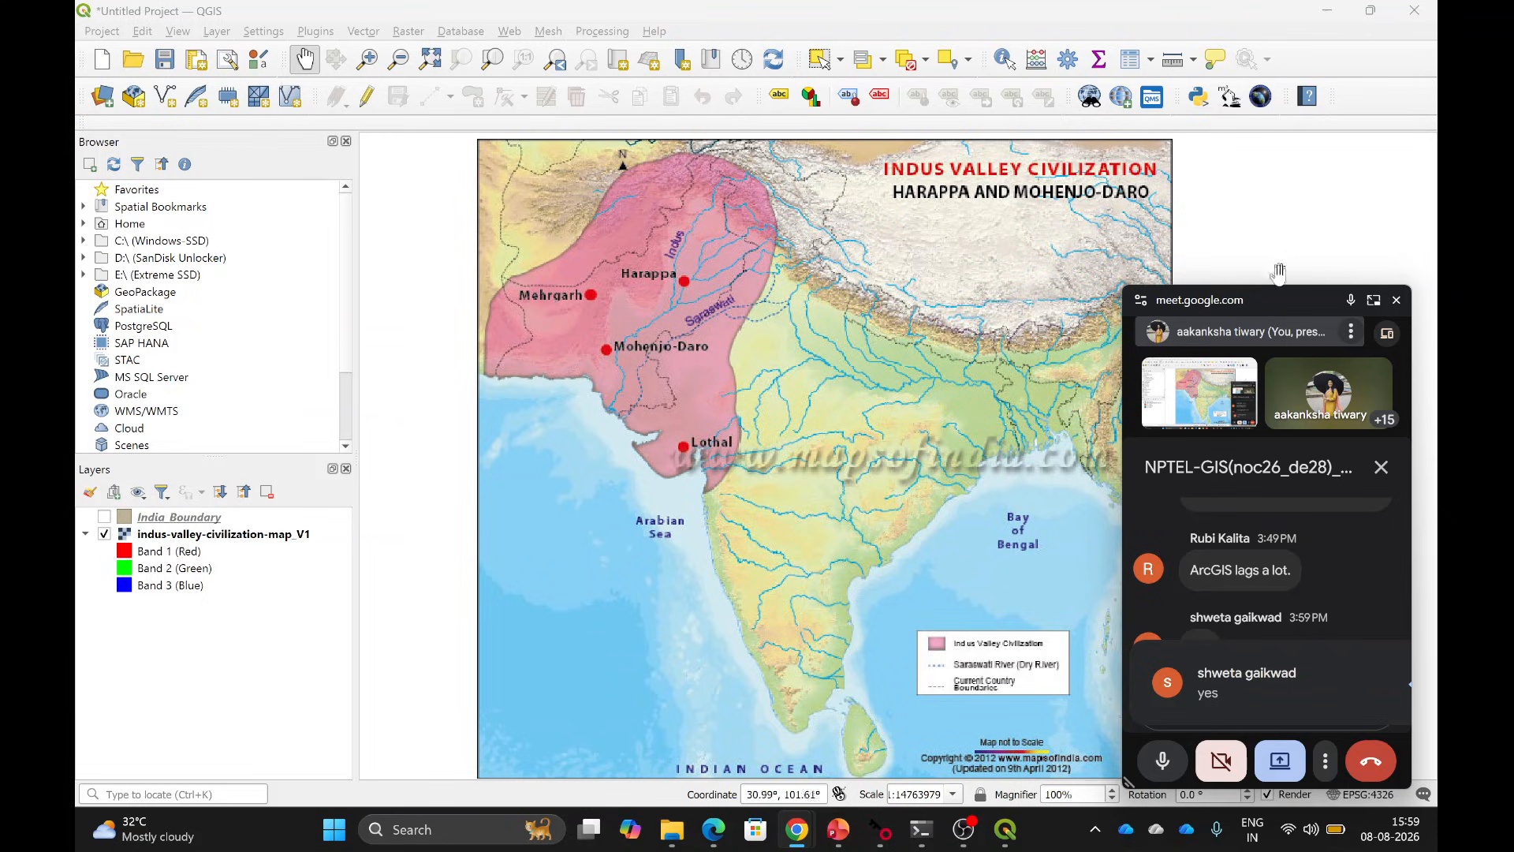
pyautogui.moveTo(1274, 290); pyautogui.dragTo(1285, 334)
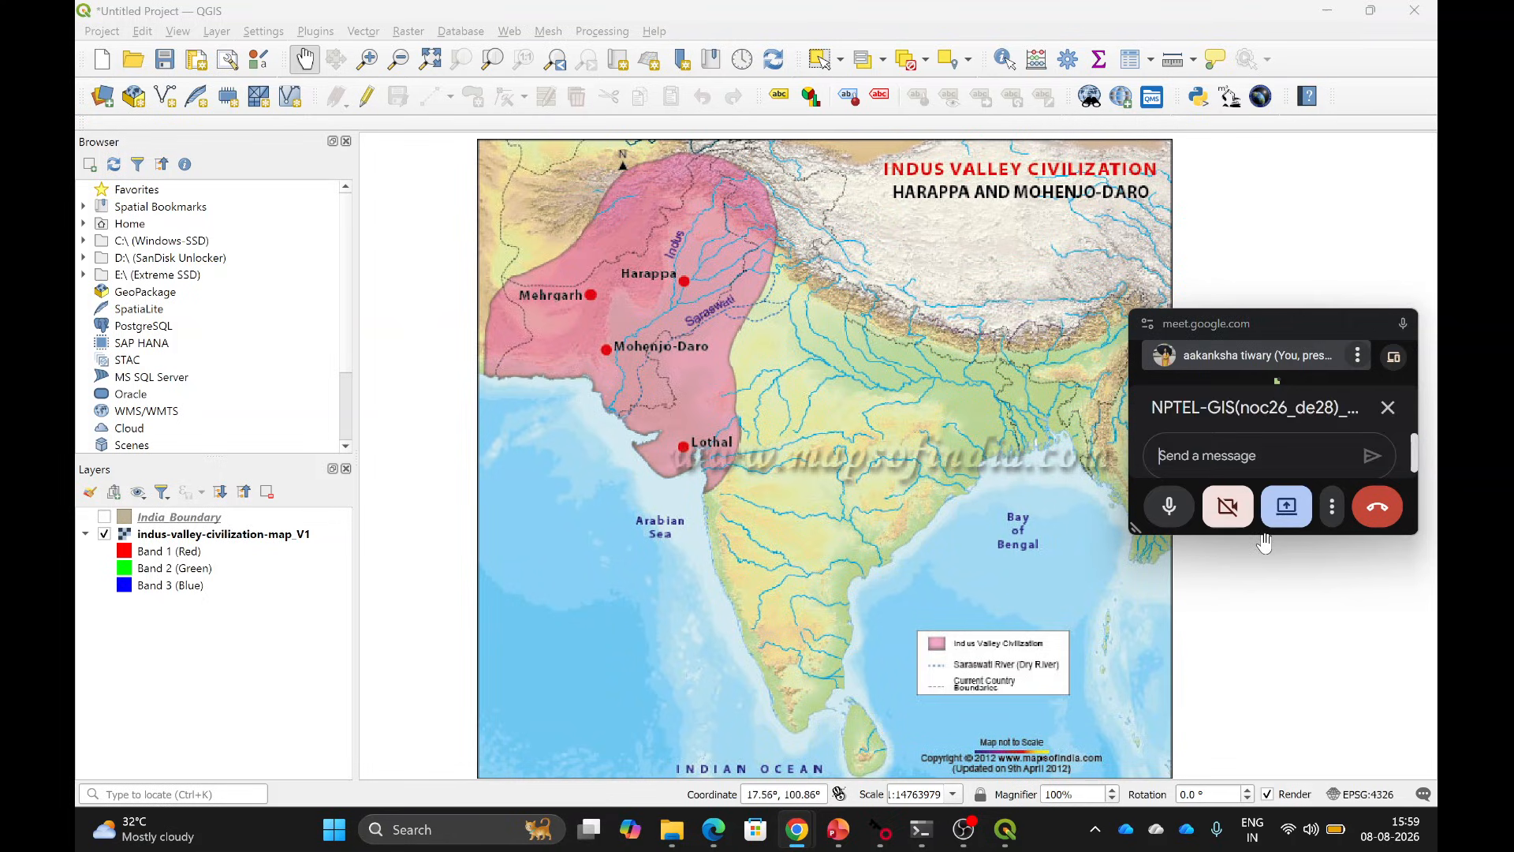
pyautogui.moveTo(1254, 541); pyautogui.dragTo(1255, 585)
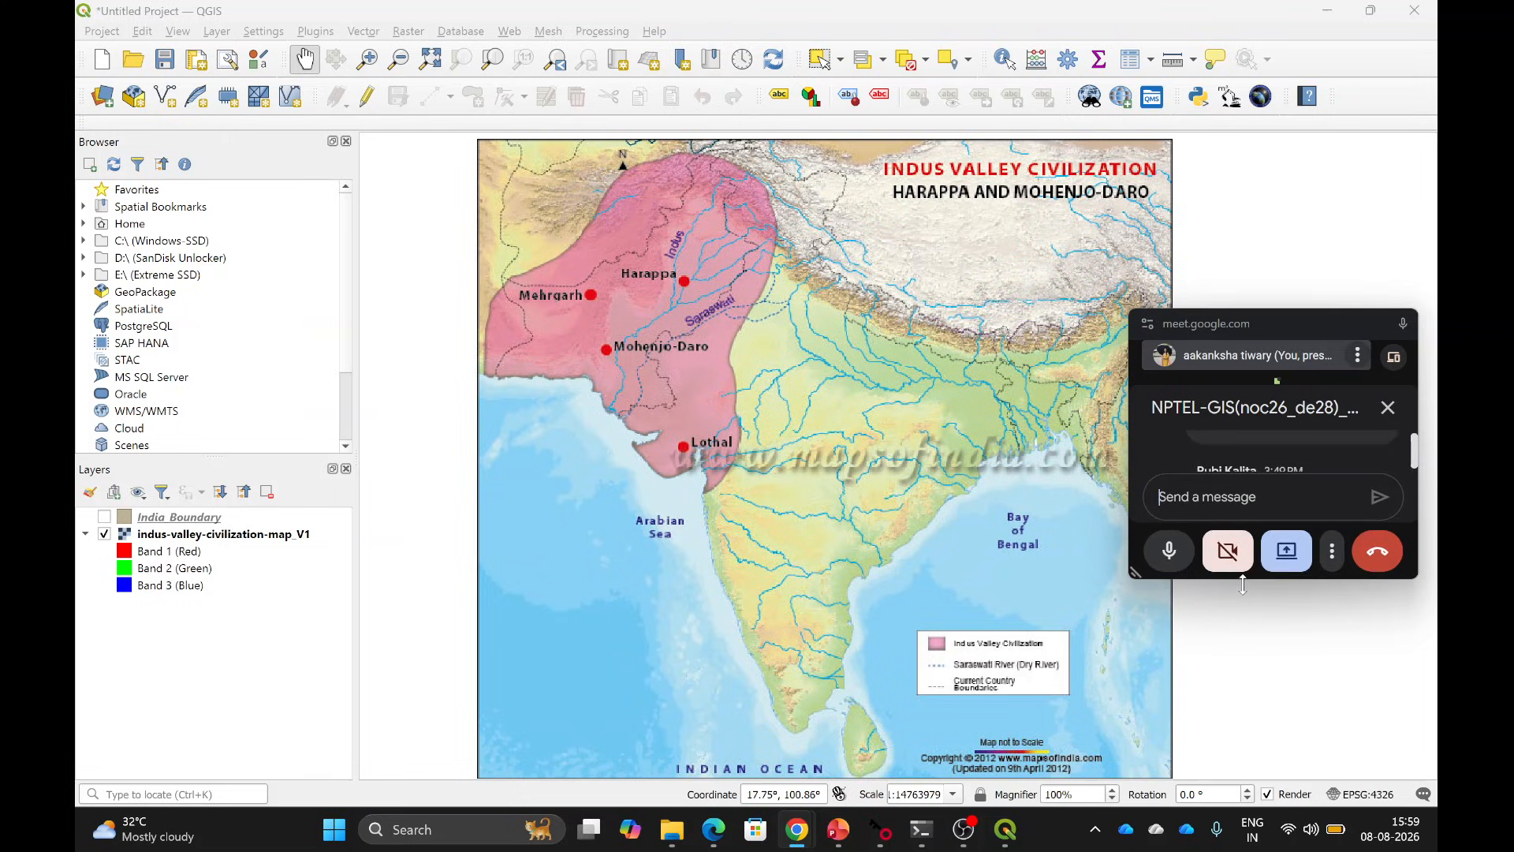
pyautogui.moveTo(1140, 439); pyautogui.dragTo(1180, 427)
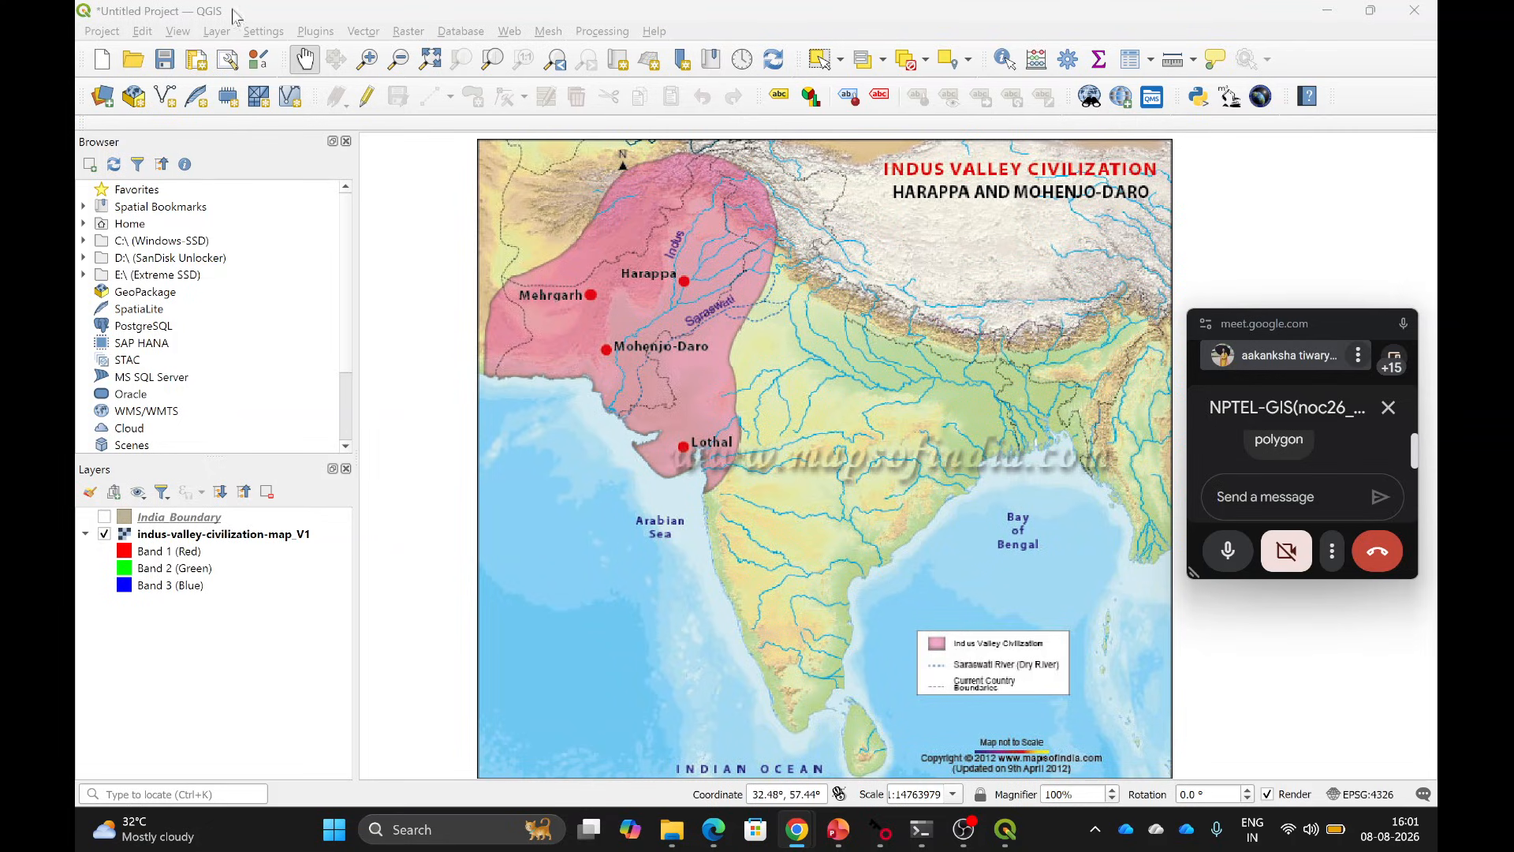
# - Start a new shapefile layer with the file name Indus_Civilization_area and the Polygon geometry type
pyautogui.click(907, 37)
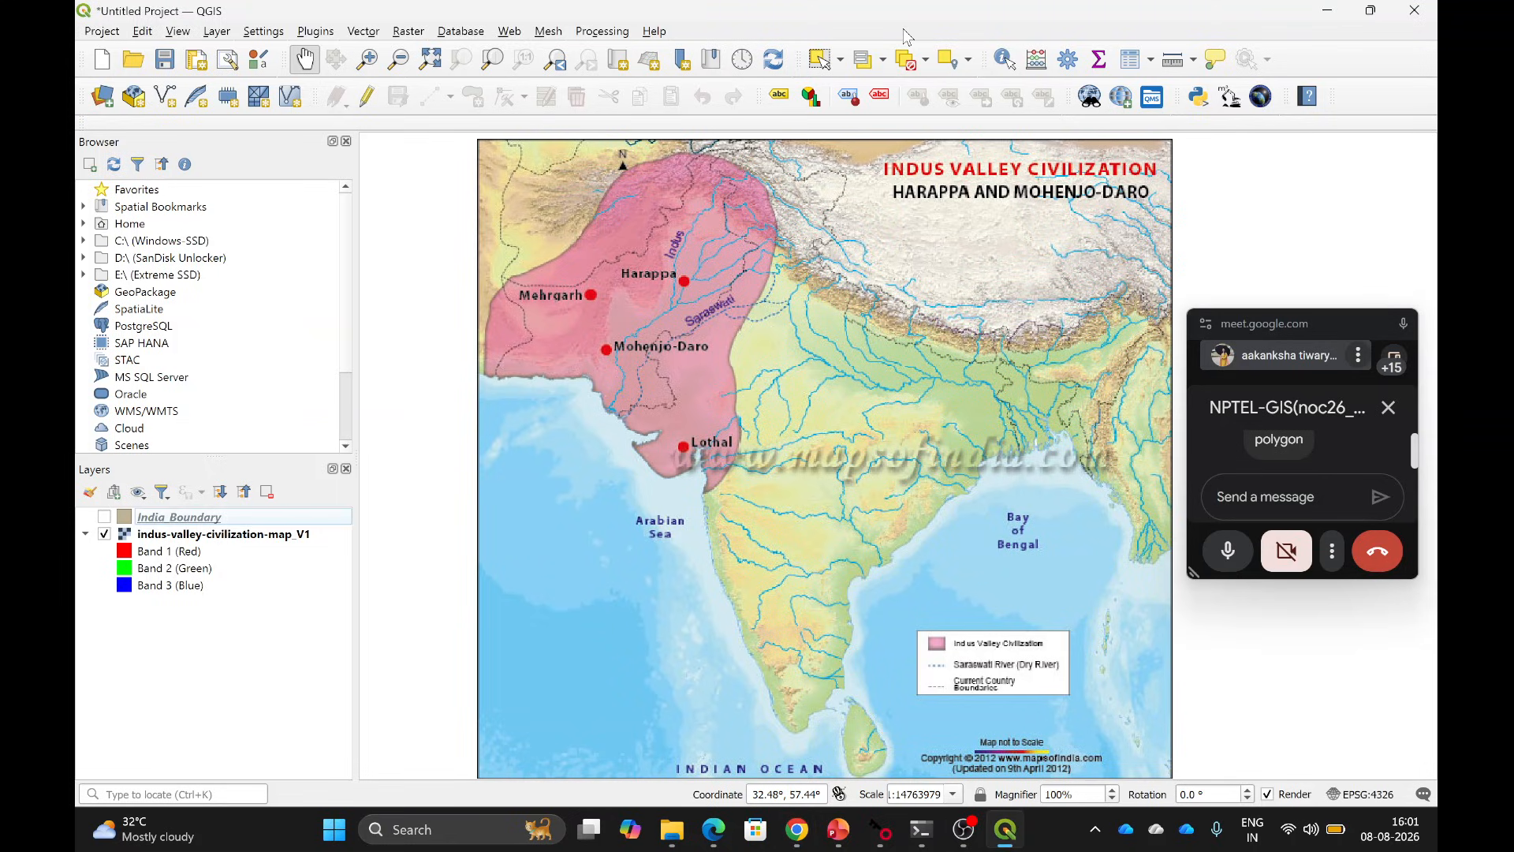
pyautogui.click(220, 33)
pyautogui.moveTo(242, 79)
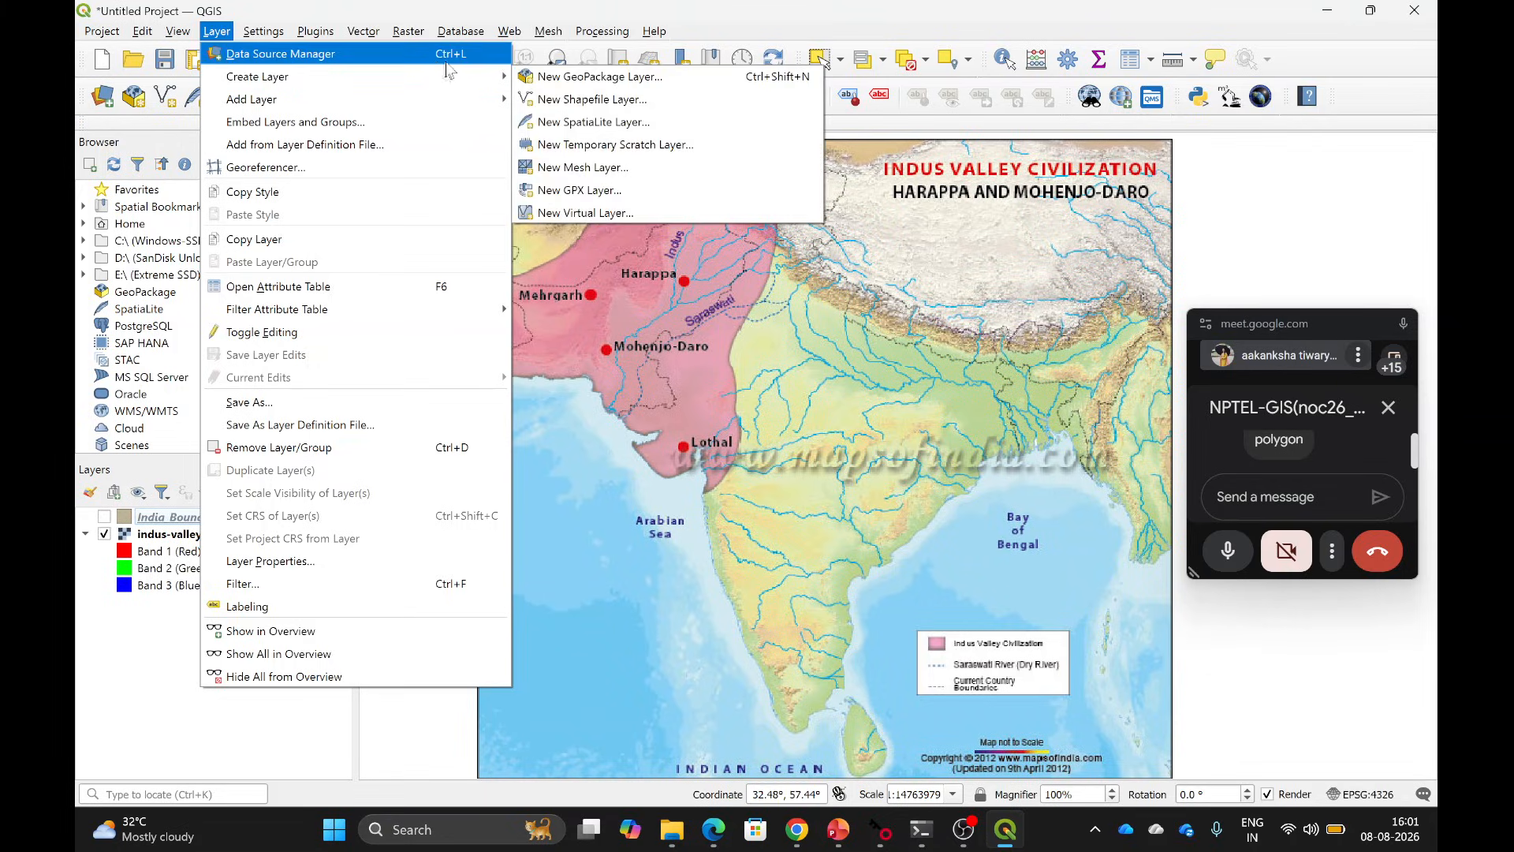
pyautogui.click(561, 104)
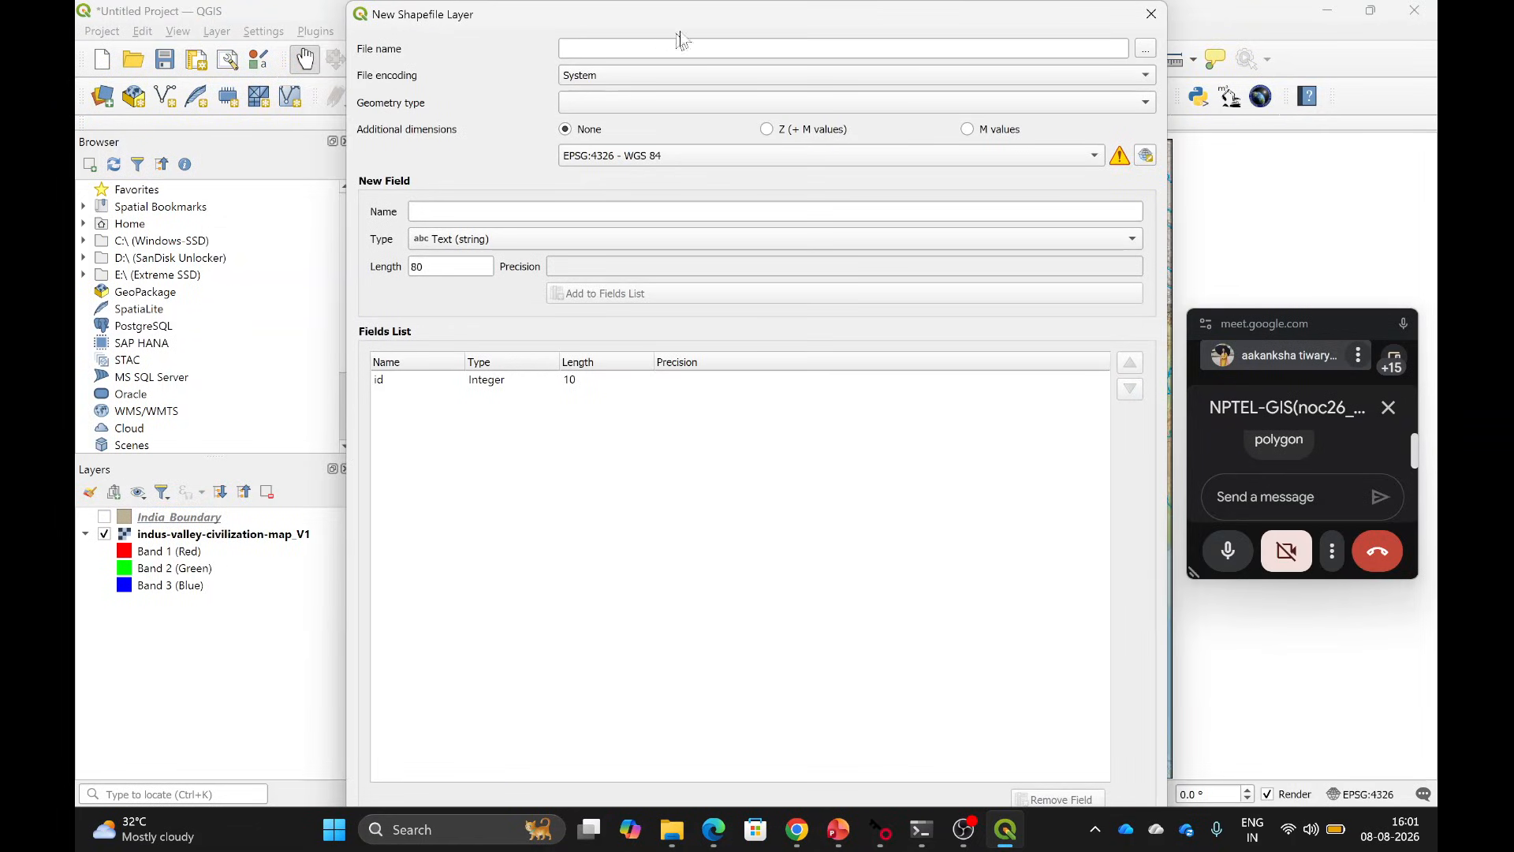
pyautogui.click(736, 43)
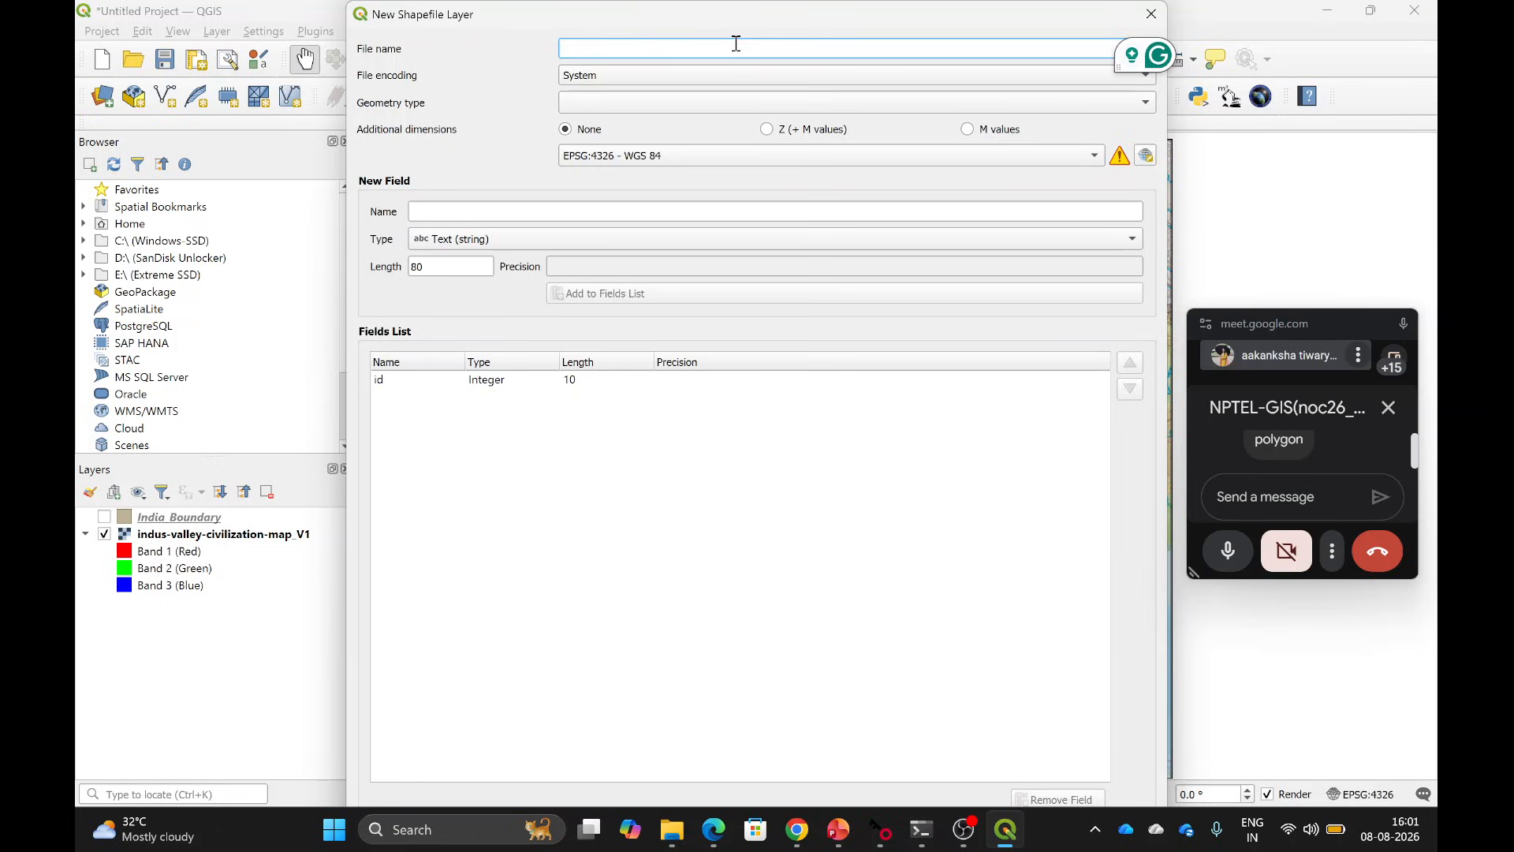
pyautogui.write('Indus_C')
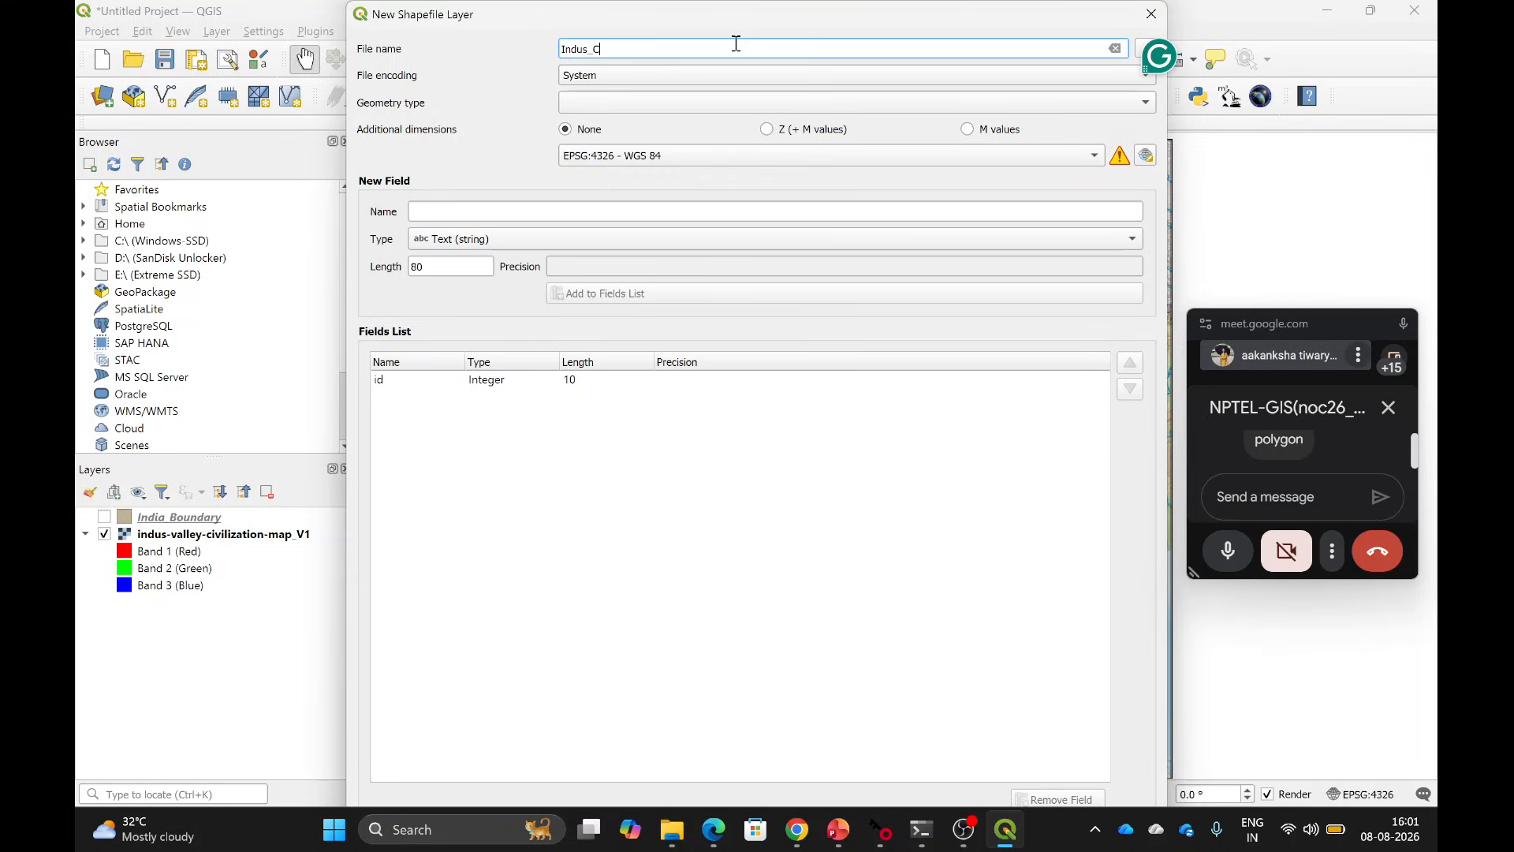
pyautogui.write('ivilization_area')
pyautogui.click(718, 105)
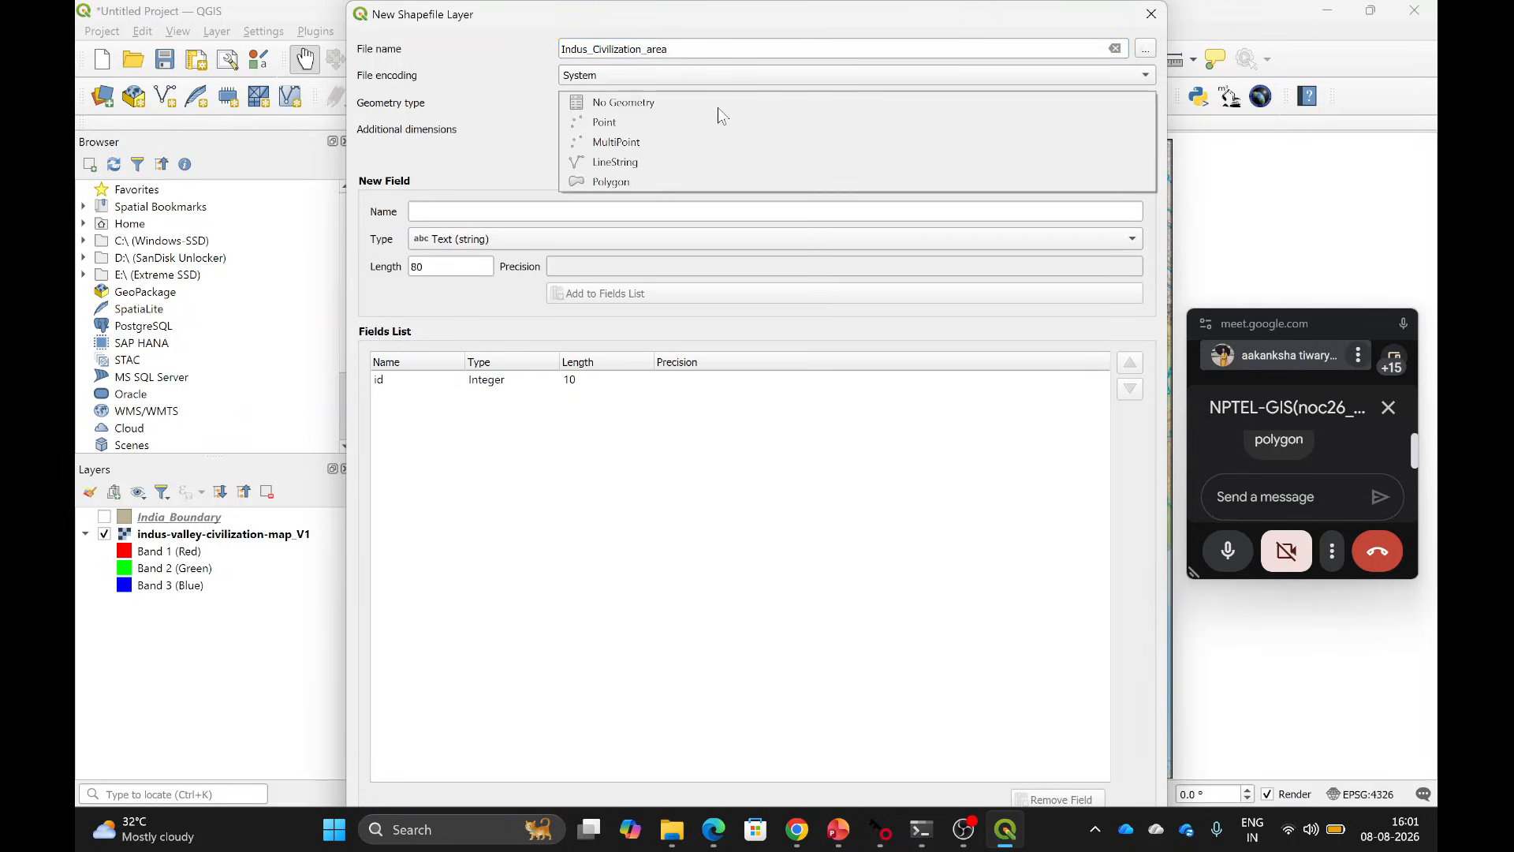
pyautogui.click(652, 181)
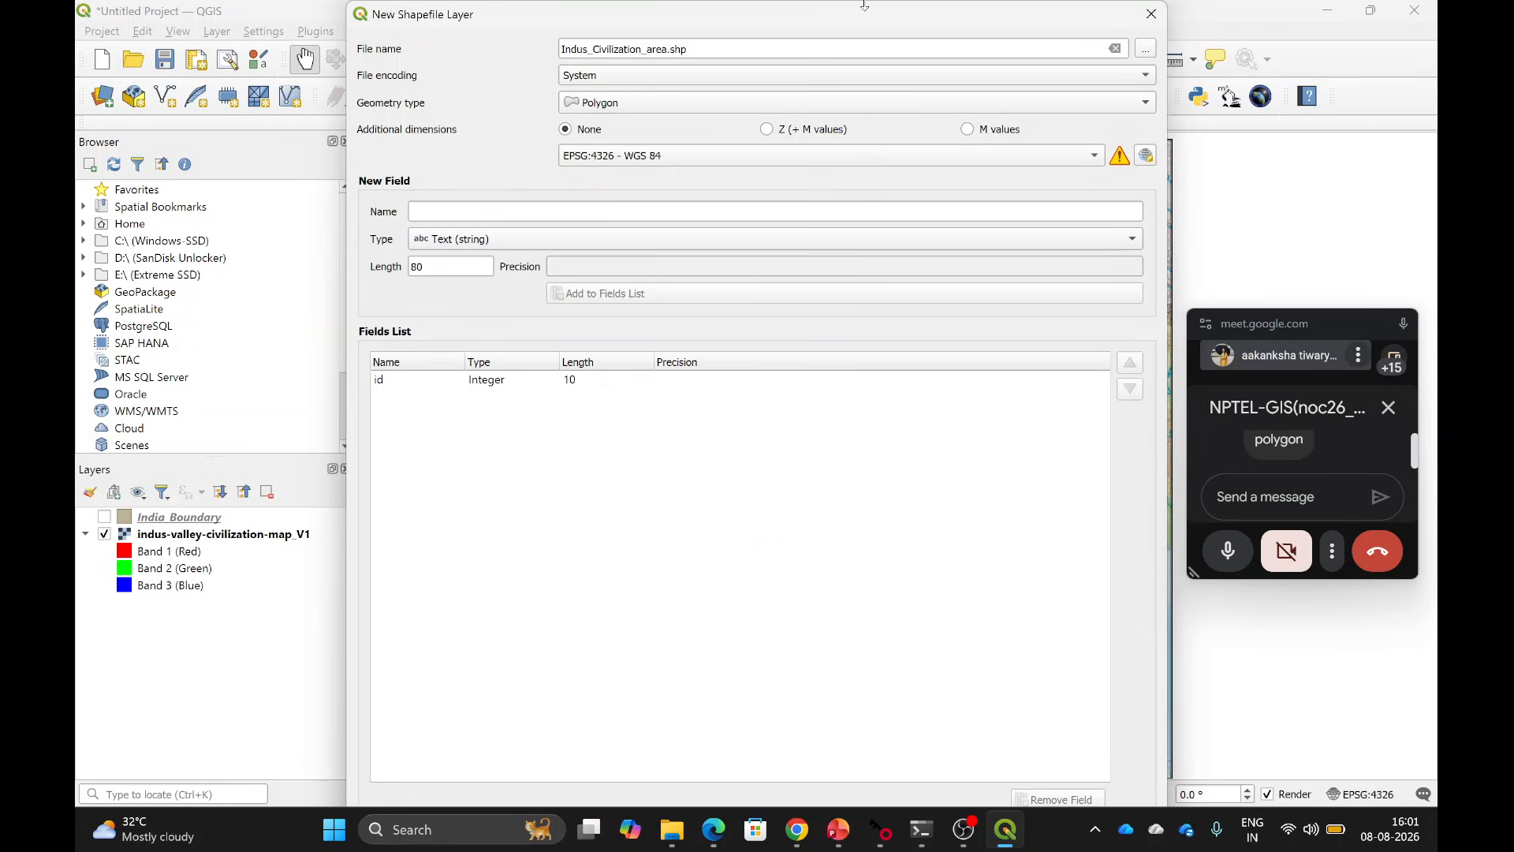
# - Make the whole New Shapefile Layer dialog visible, set Documents as the save location for Indus_Civilization_area, and create the layer
pyautogui.moveTo(830, 21)
pyautogui.mouseDown()
pyautogui.moveTo(855, 61)
pyautogui.moveTo(845, 7)
pyautogui.moveTo(838, 29)
pyautogui.mouseUp()
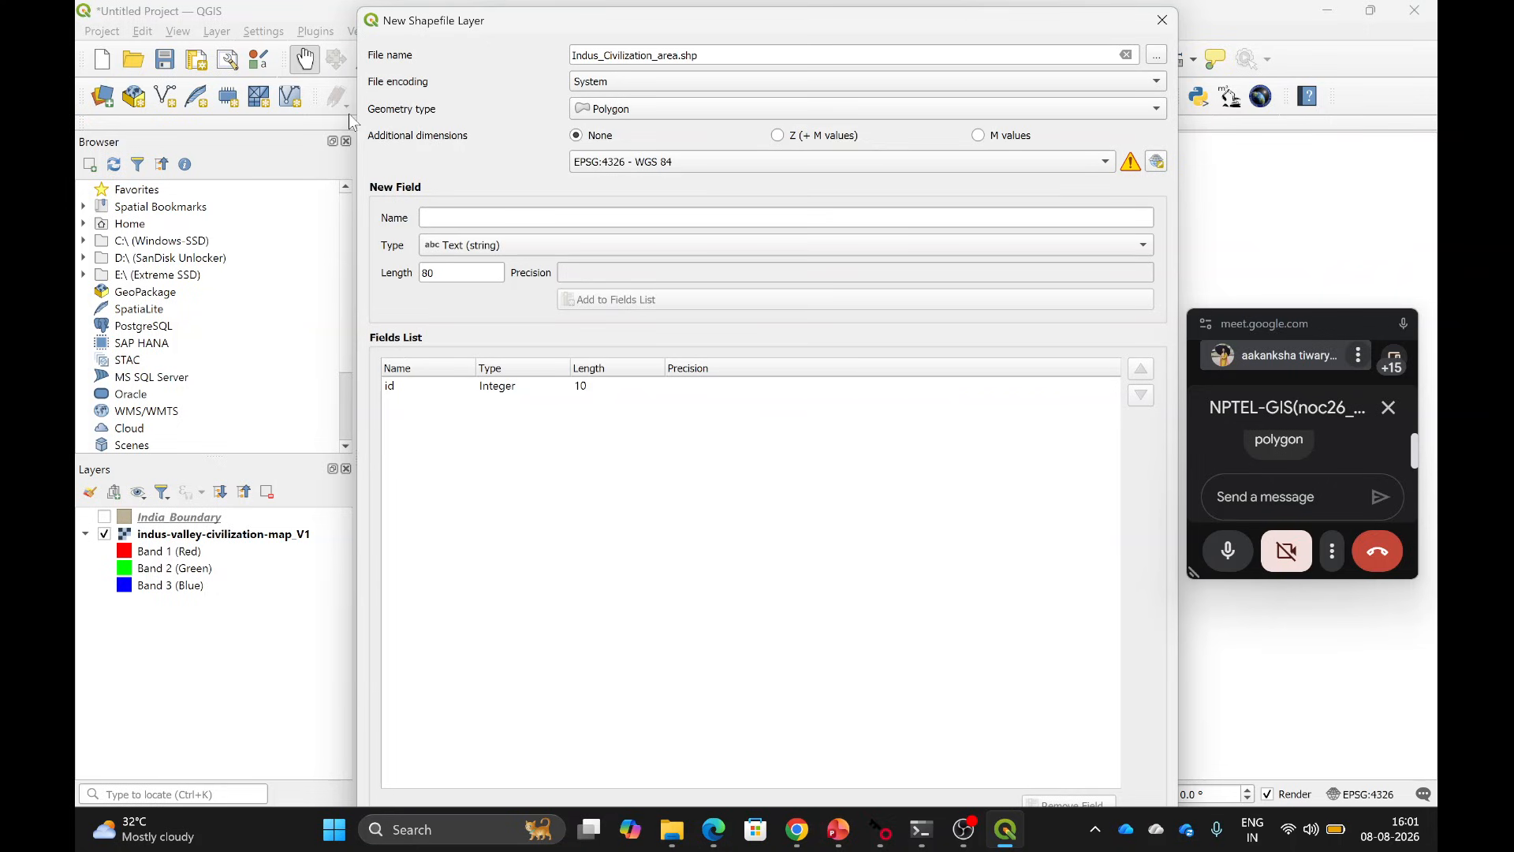
pyautogui.moveTo(358, 123); pyautogui.dragTo(539, 123)
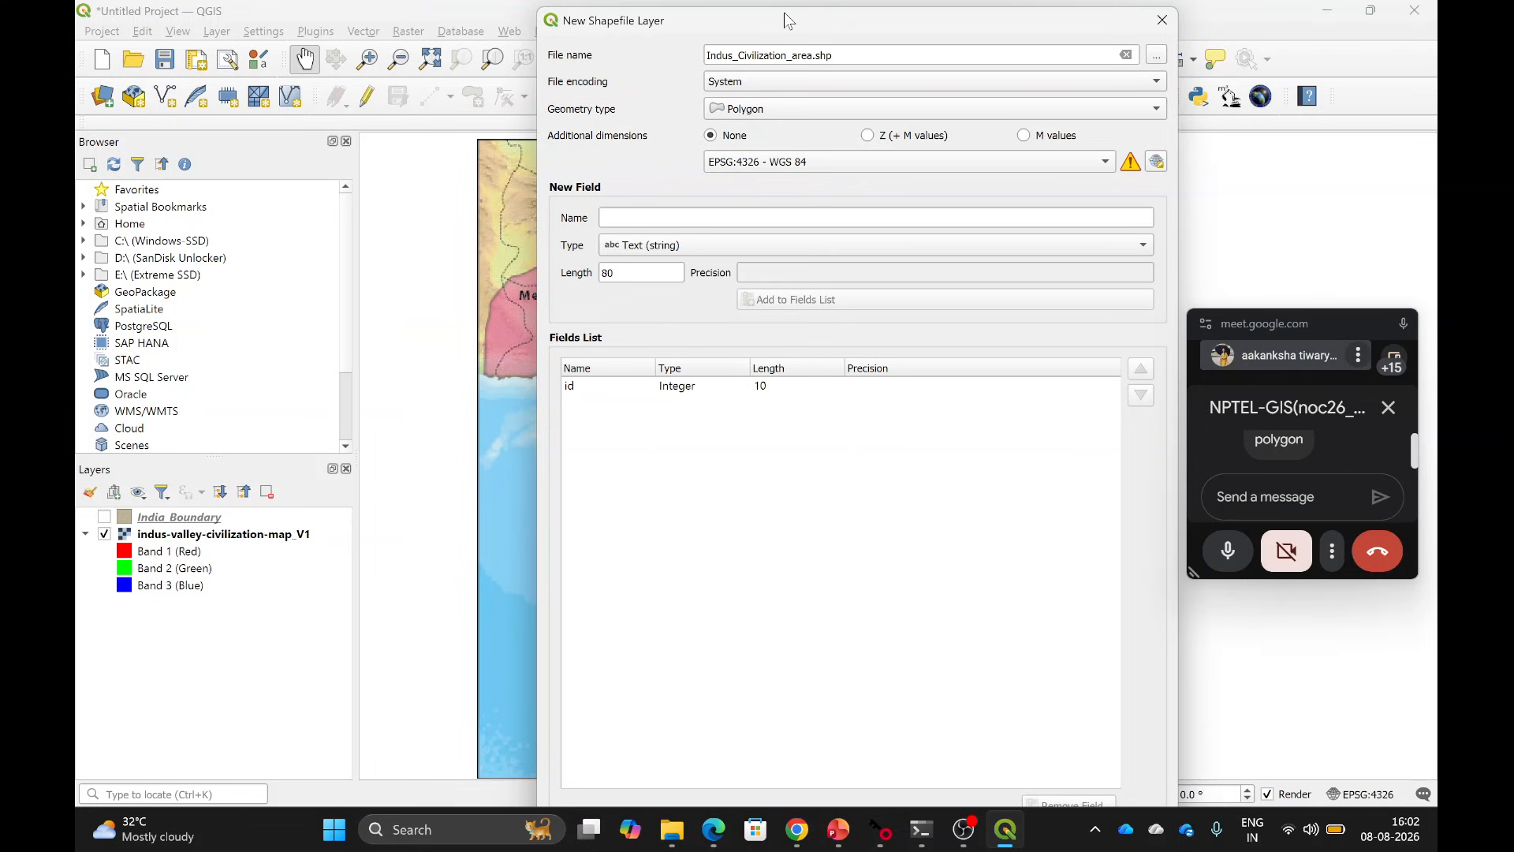
pyautogui.moveTo(787, 8); pyautogui.dragTo(675, 101)
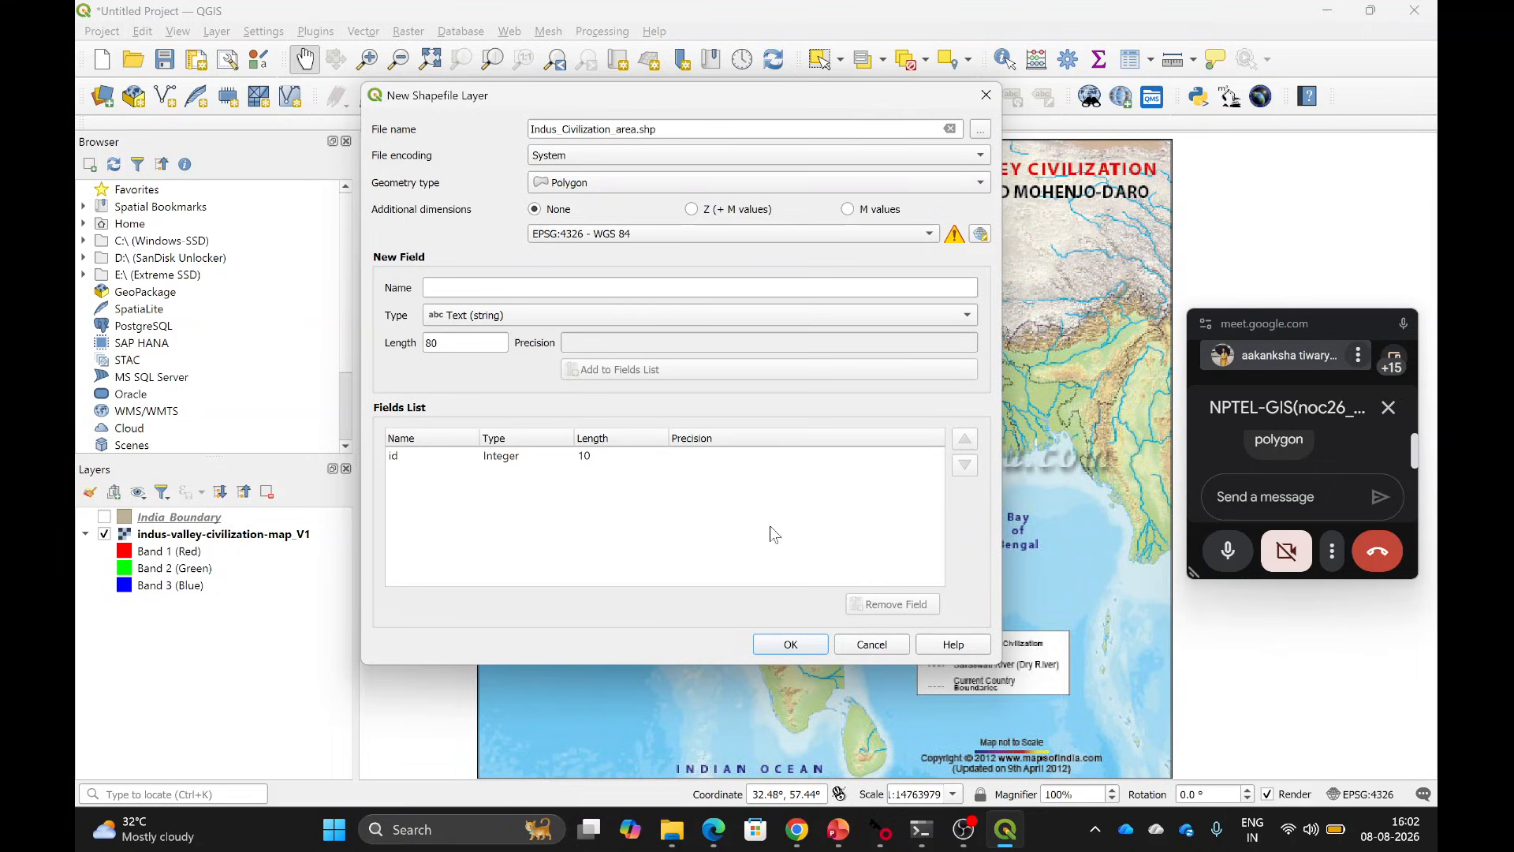
pyautogui.click(979, 129)
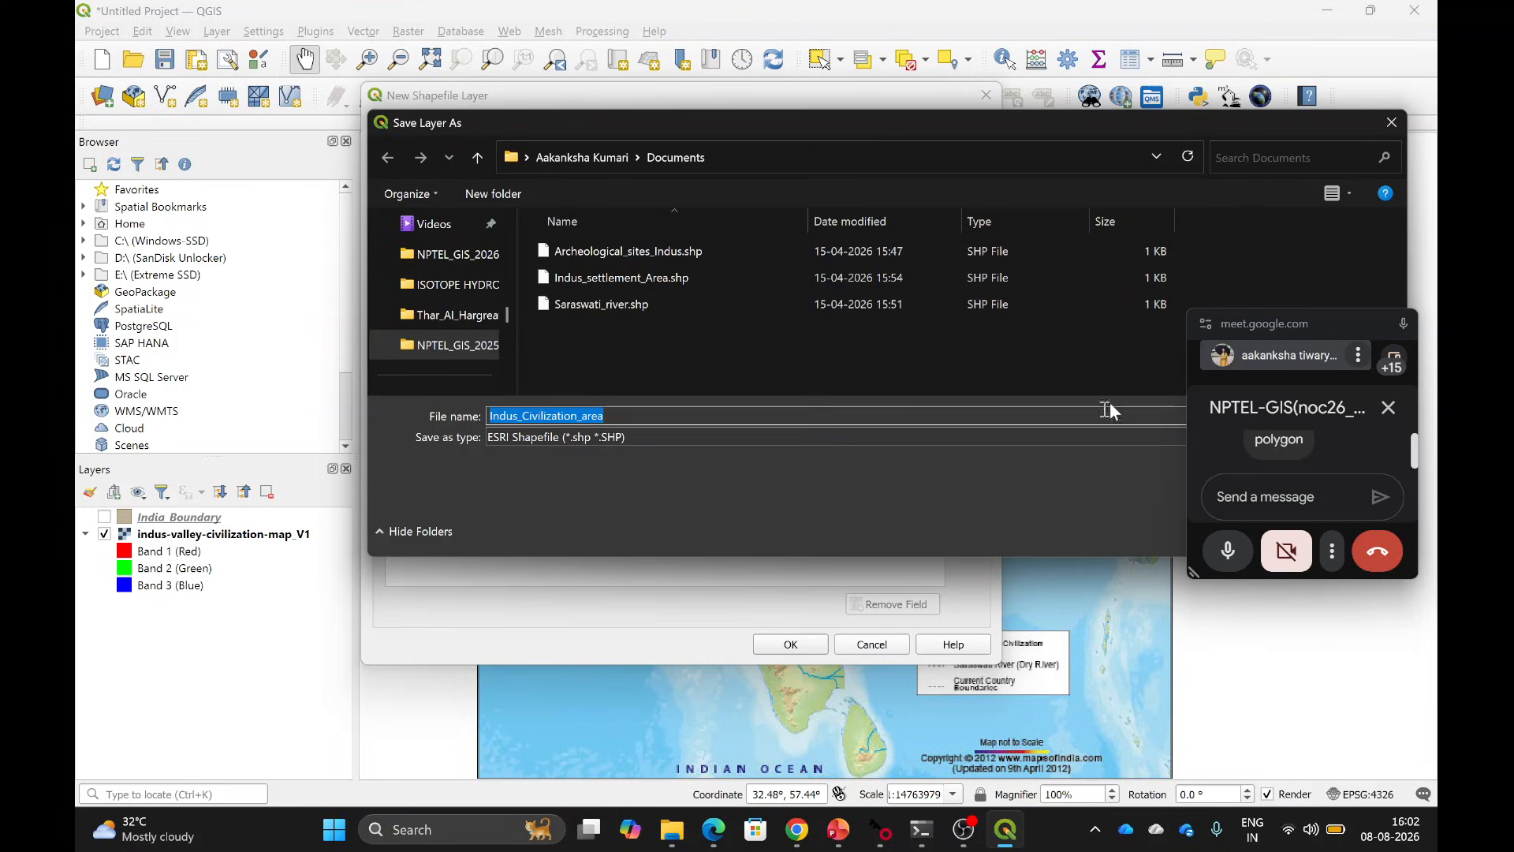
pyautogui.moveTo(1272, 322); pyautogui.dragTo(1282, 127)
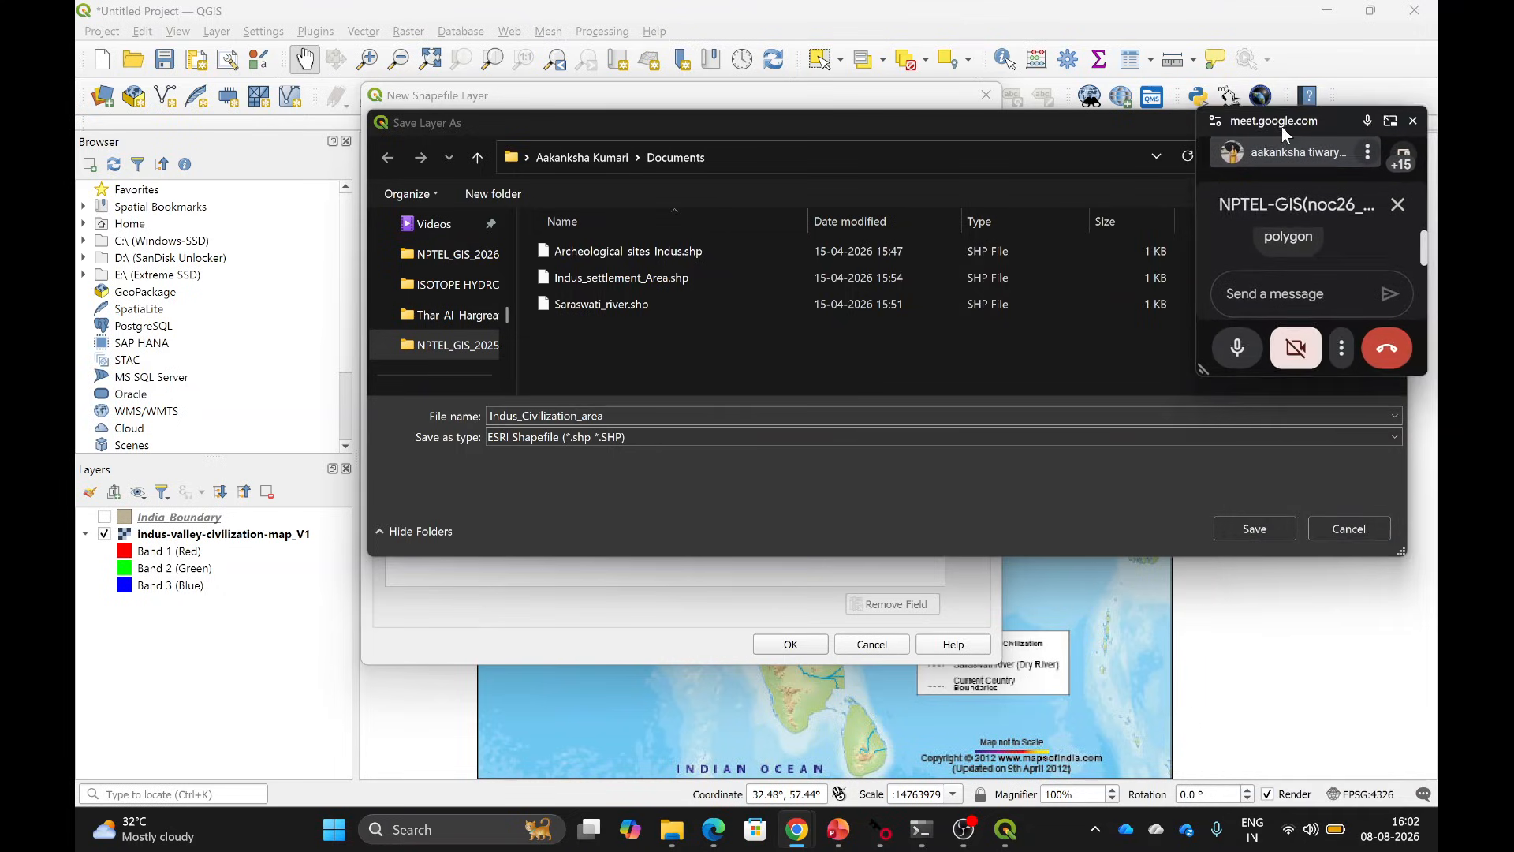
pyautogui.click(1254, 528)
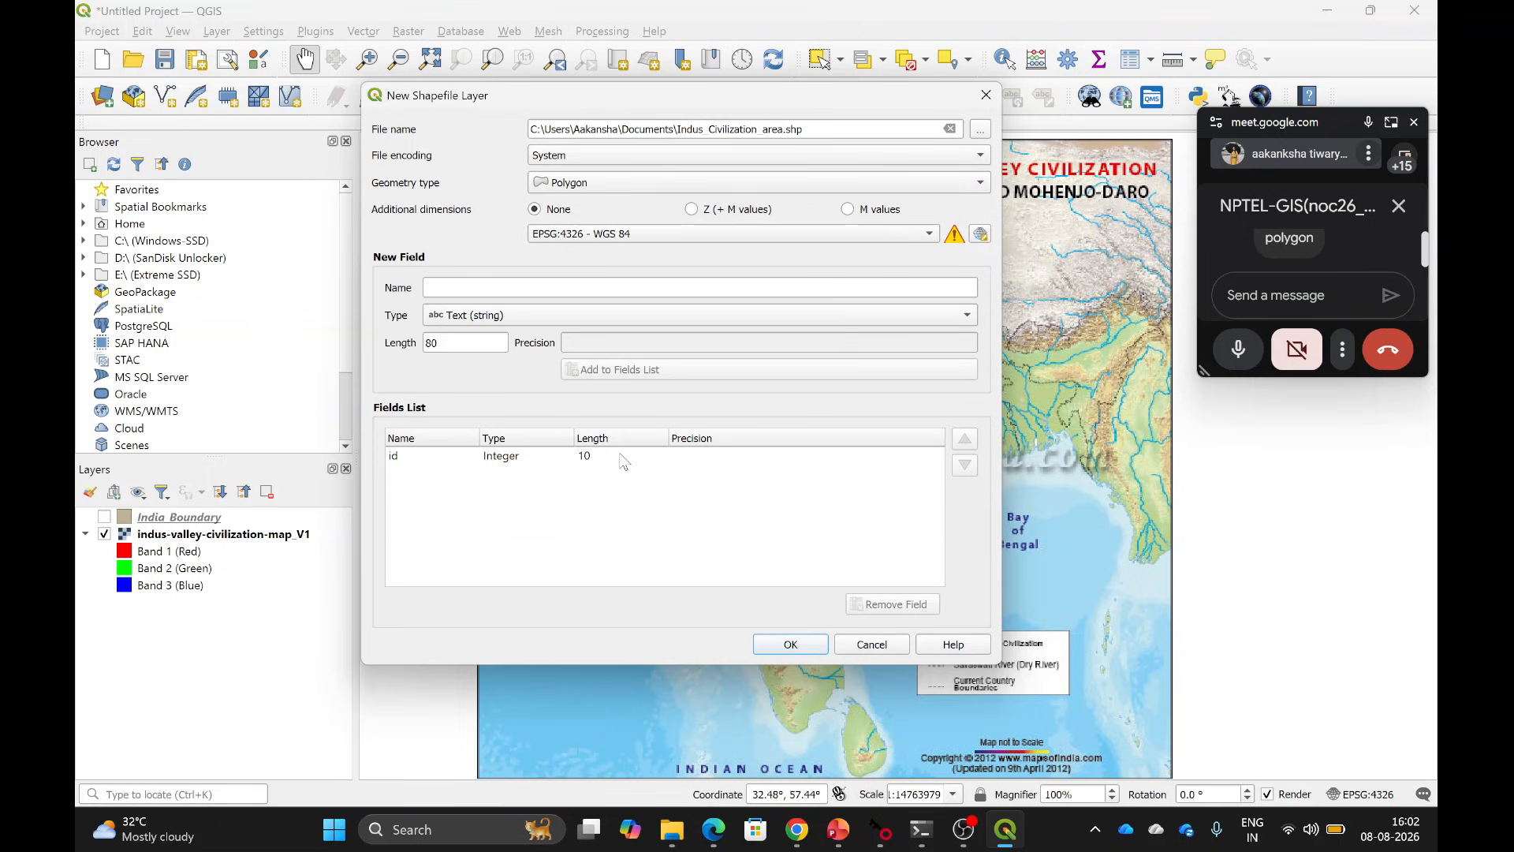
pyautogui.click(795, 643)
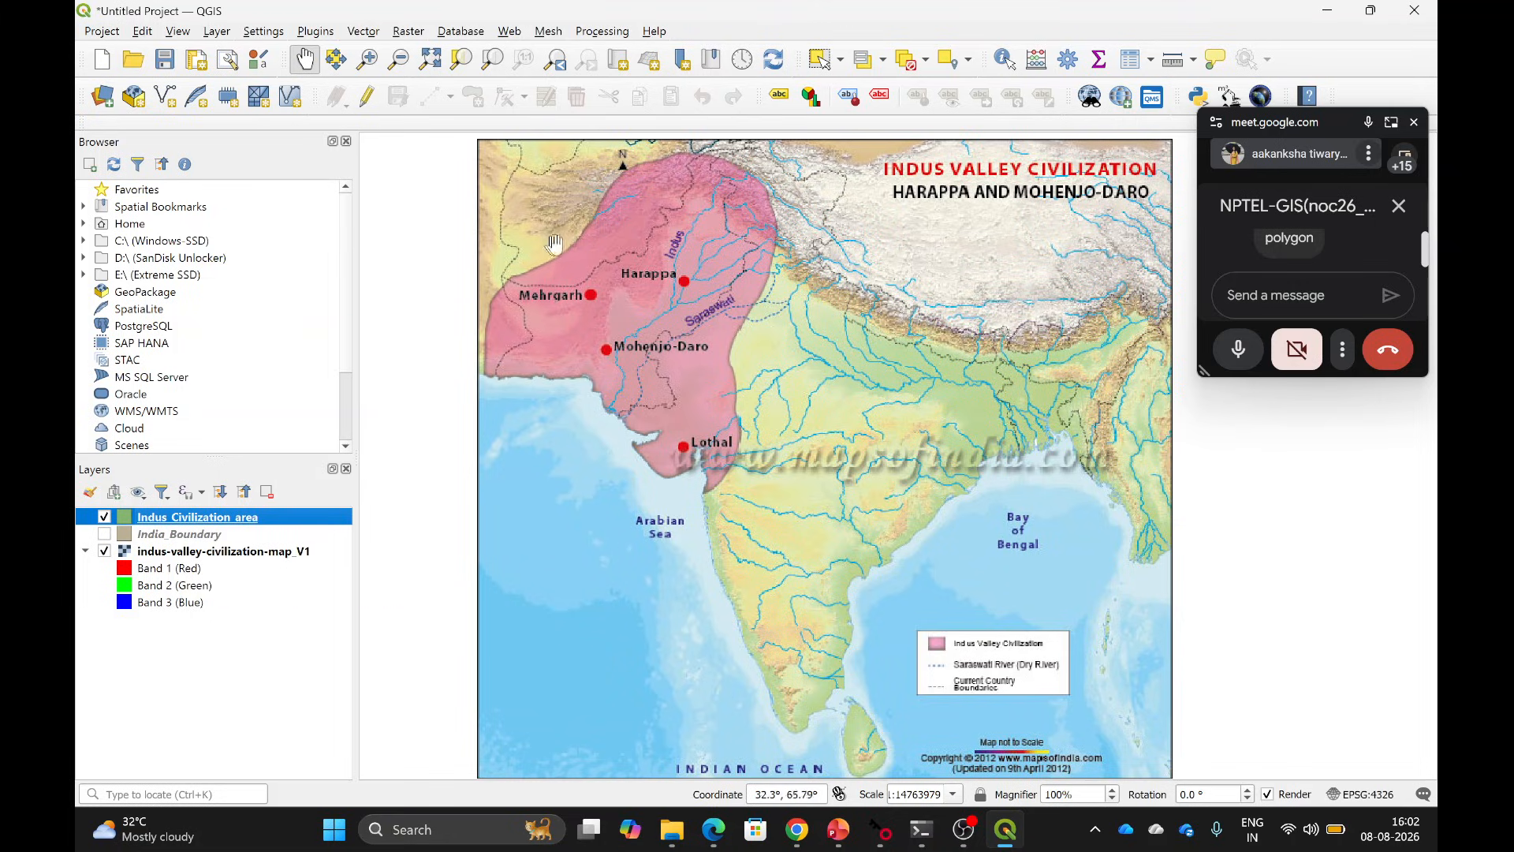
# - Enable editing on Indus_Civilization_area and trace the pink Indus Valley Civilization region as a polygon, following its inland edge and the coast past Lothal
pyautogui.click(368, 102)
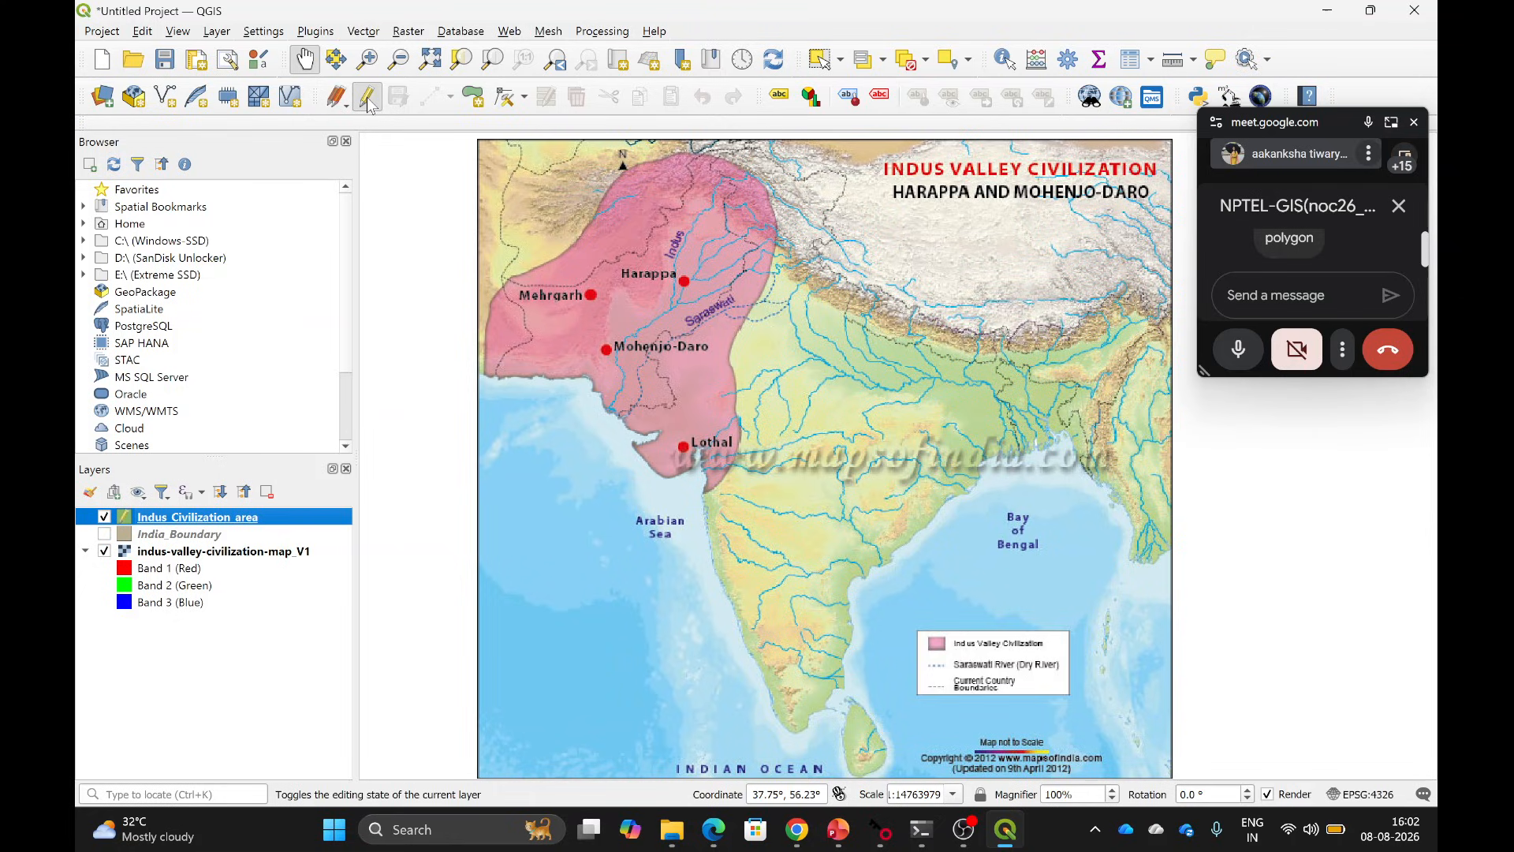
pyautogui.click(474, 103)
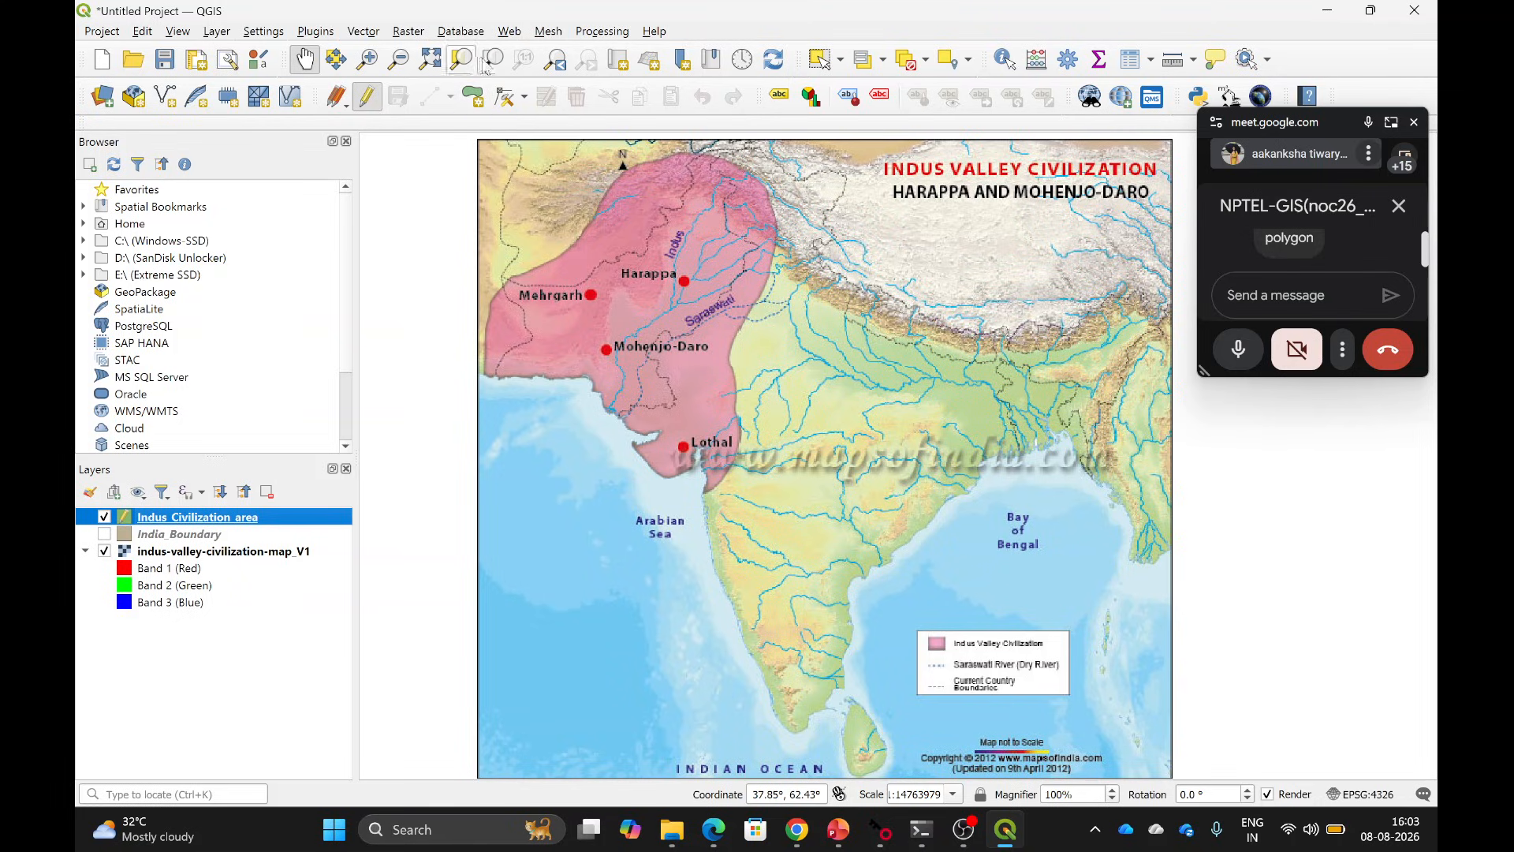
pyautogui.click(471, 108)
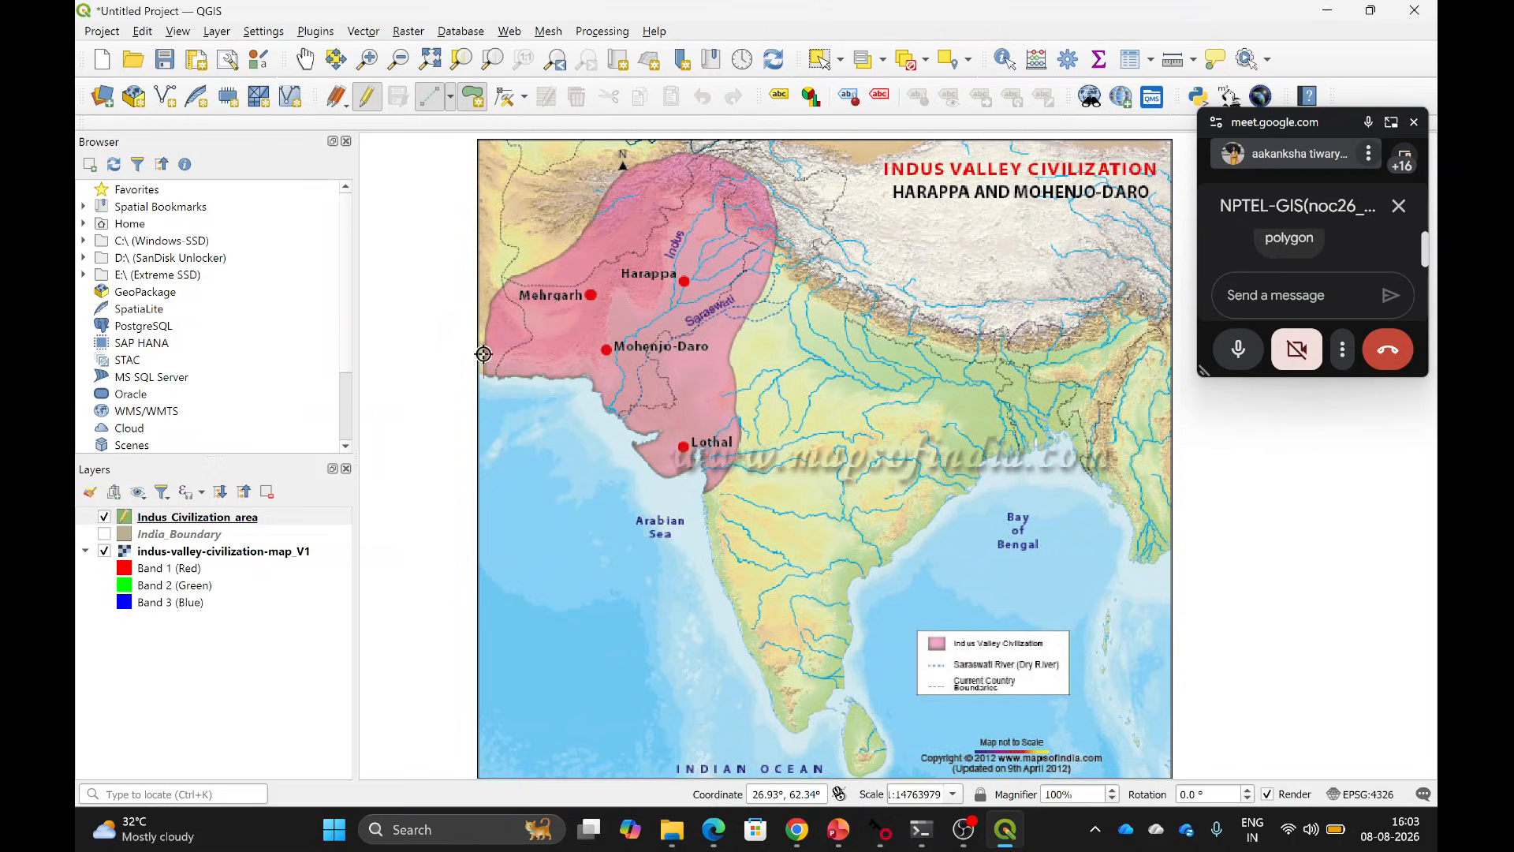
pyautogui.click(493, 298)
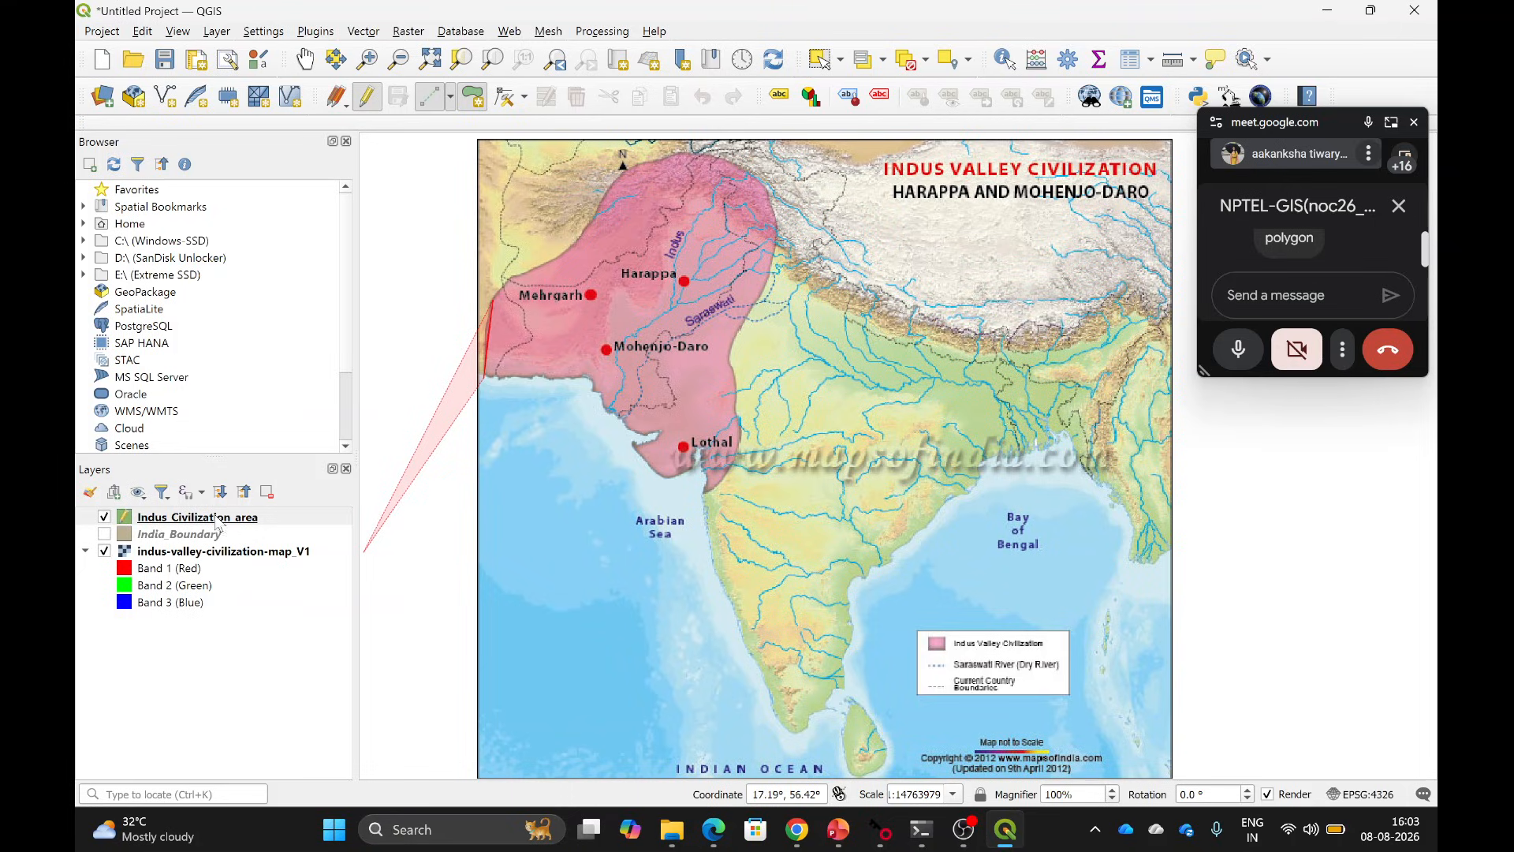
pyautogui.click(505, 282)
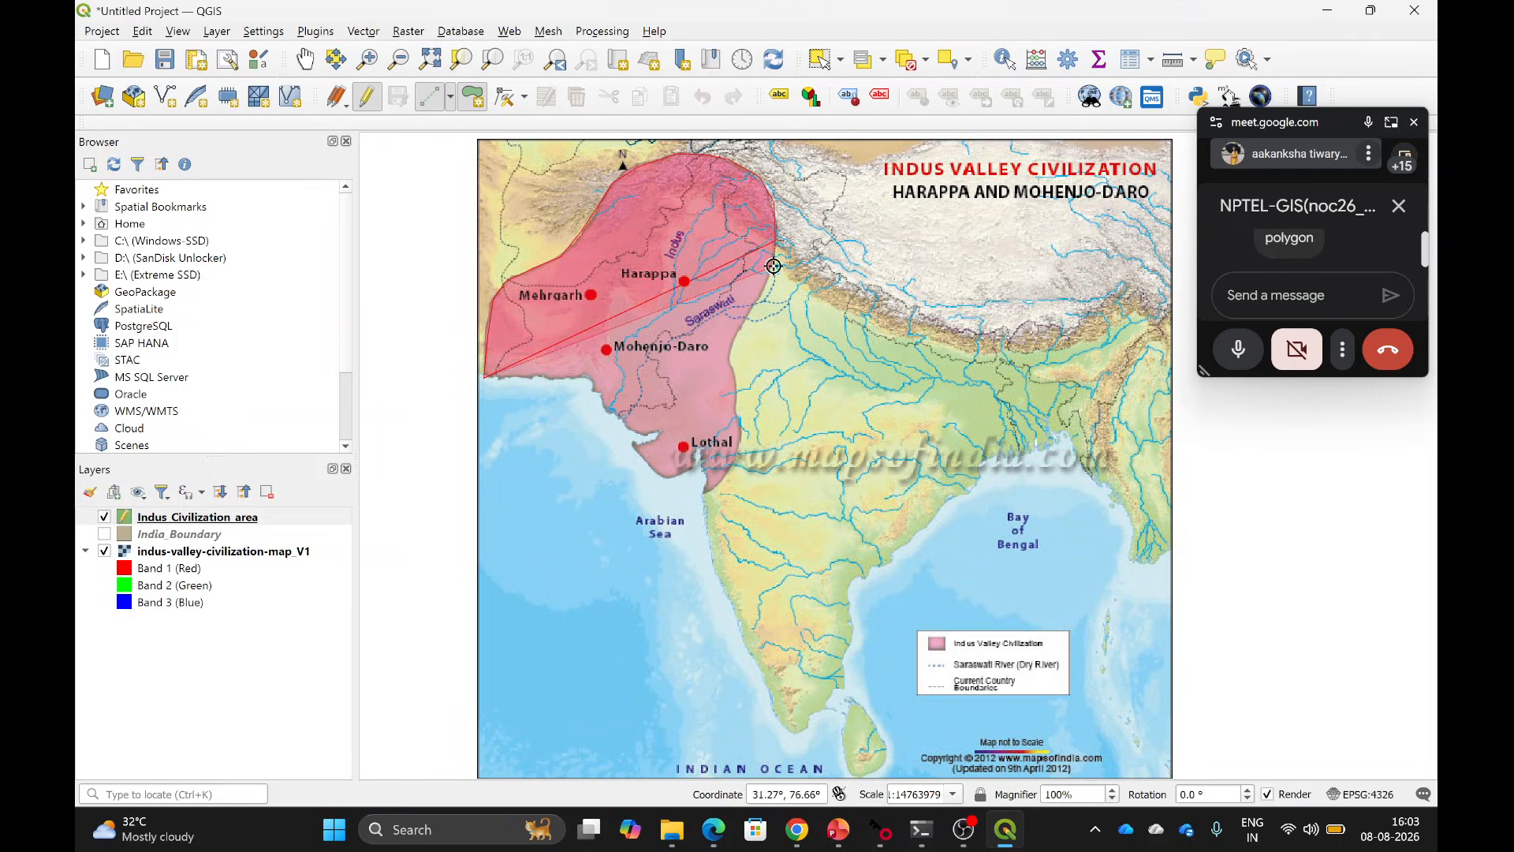
pyautogui.click(729, 350)
pyautogui.click(735, 390)
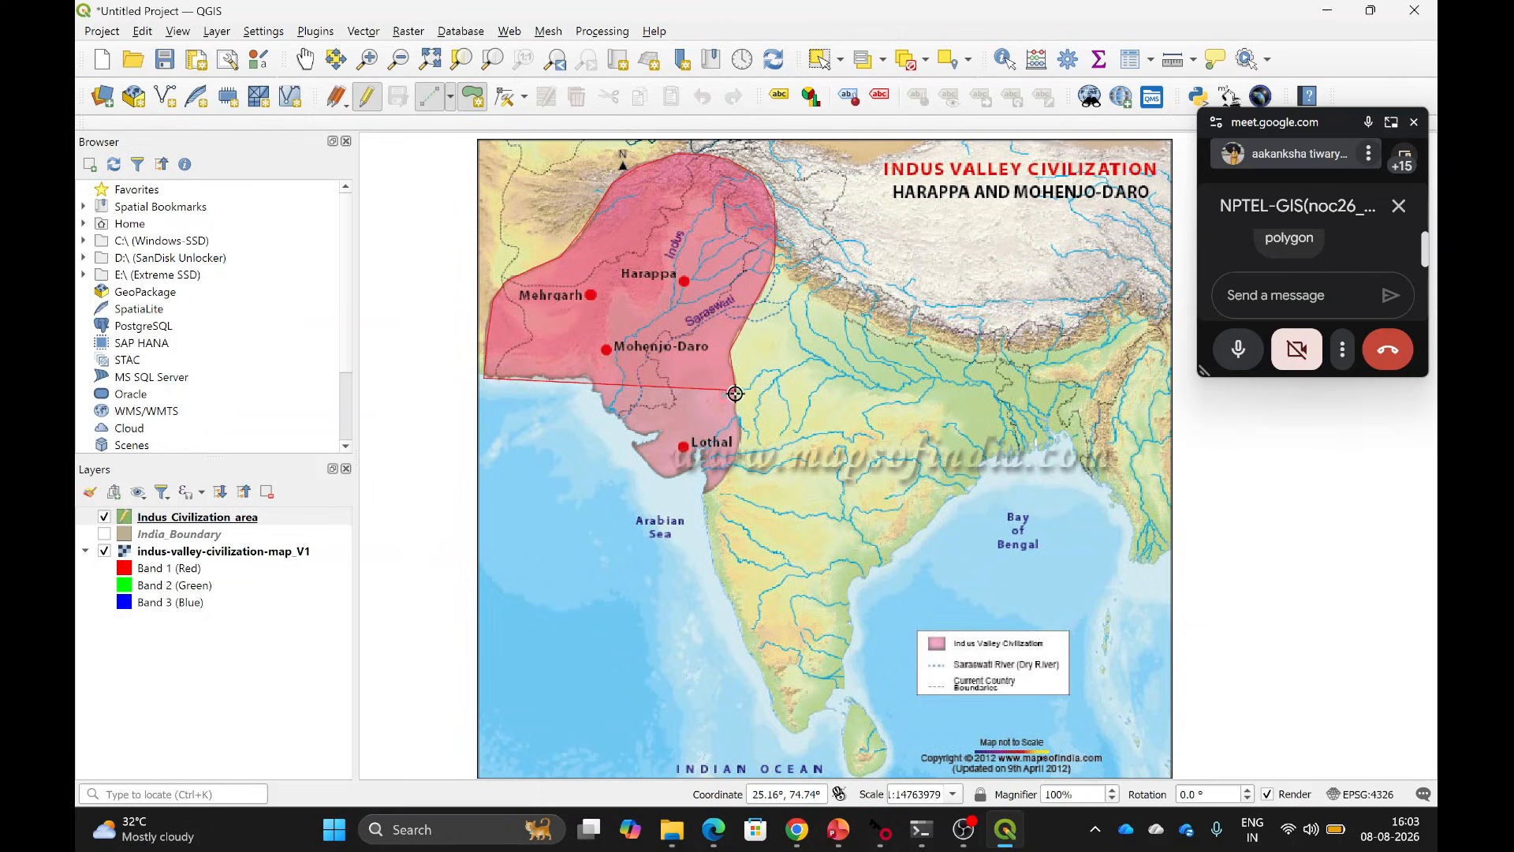
pyautogui.click(739, 433)
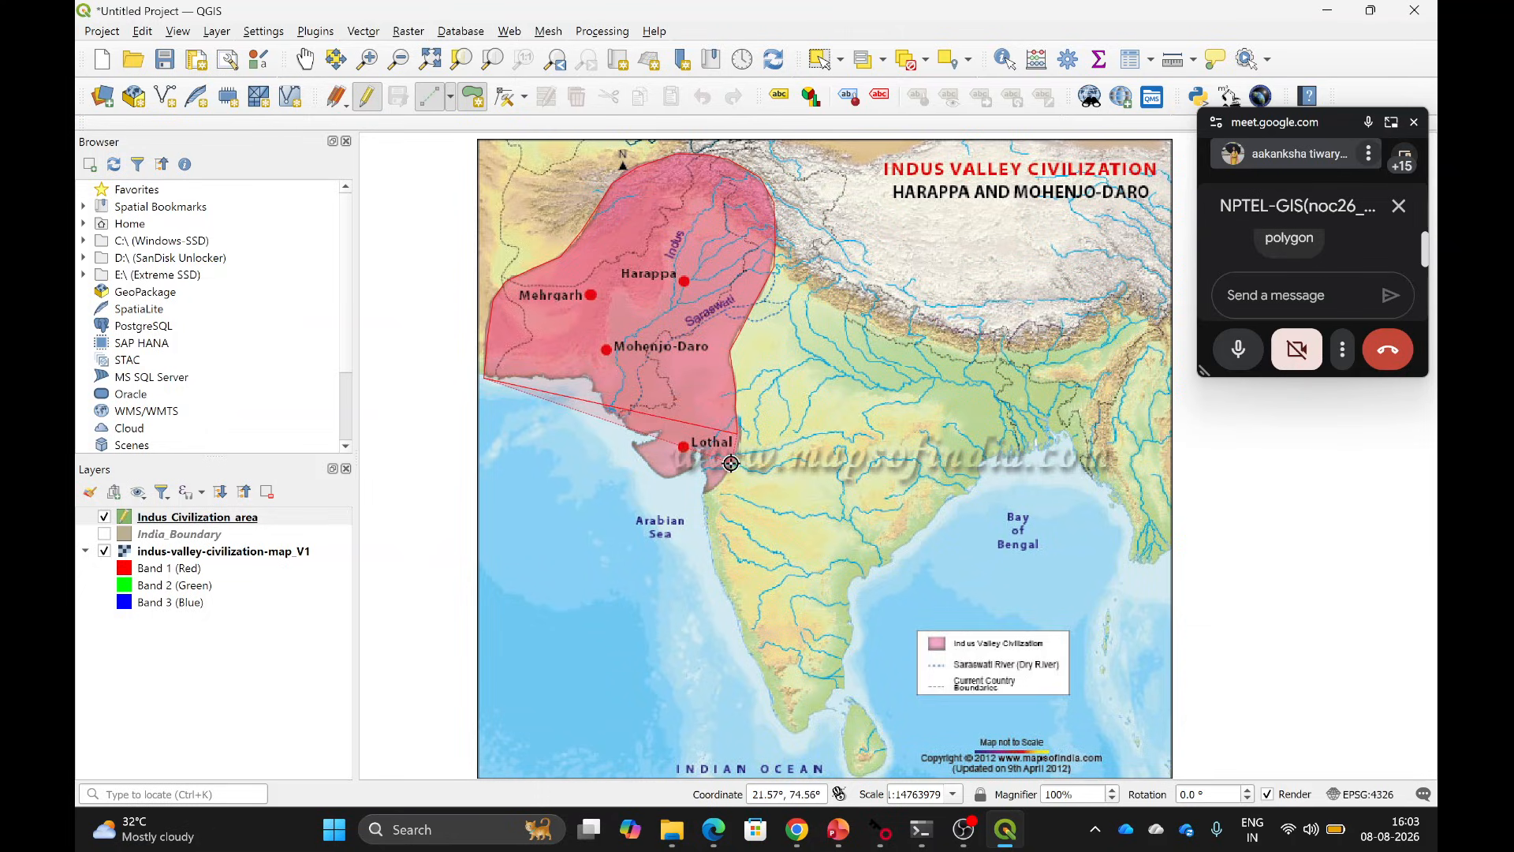
pyautogui.click(703, 497)
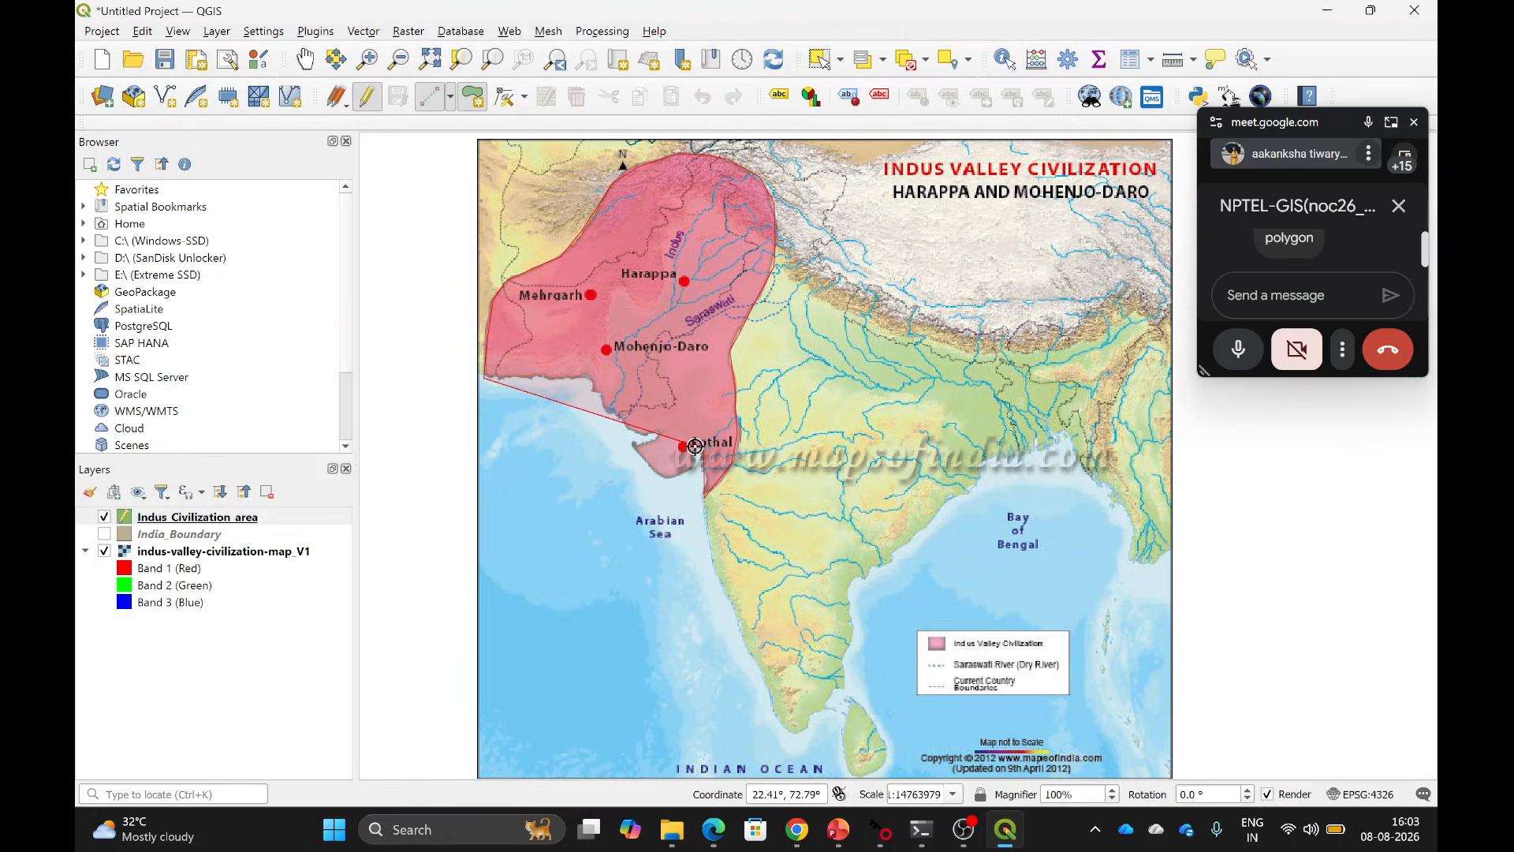
pyautogui.click(670, 477)
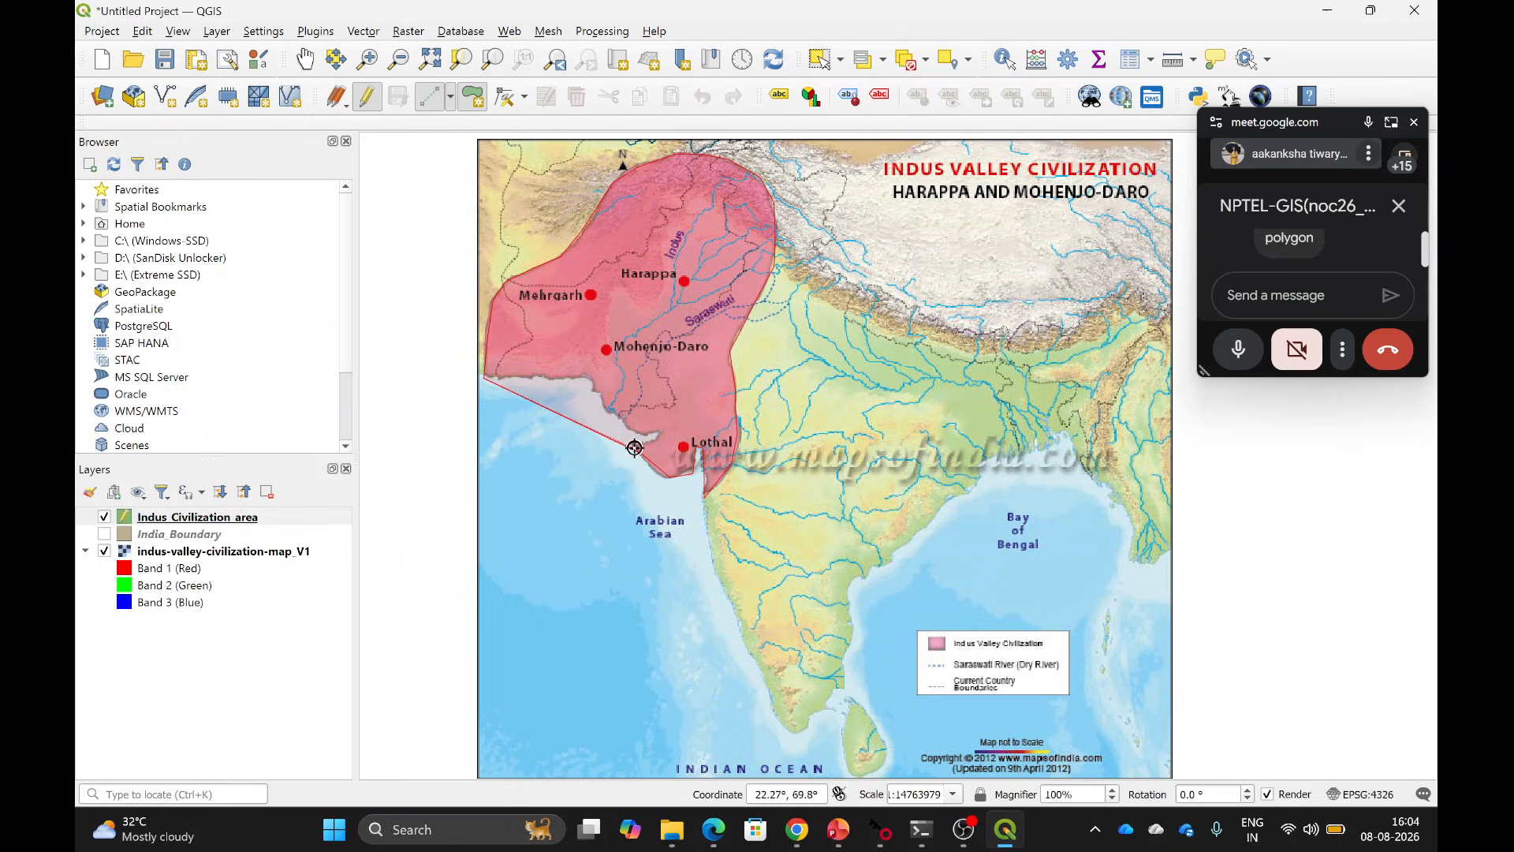
pyautogui.click(632, 447)
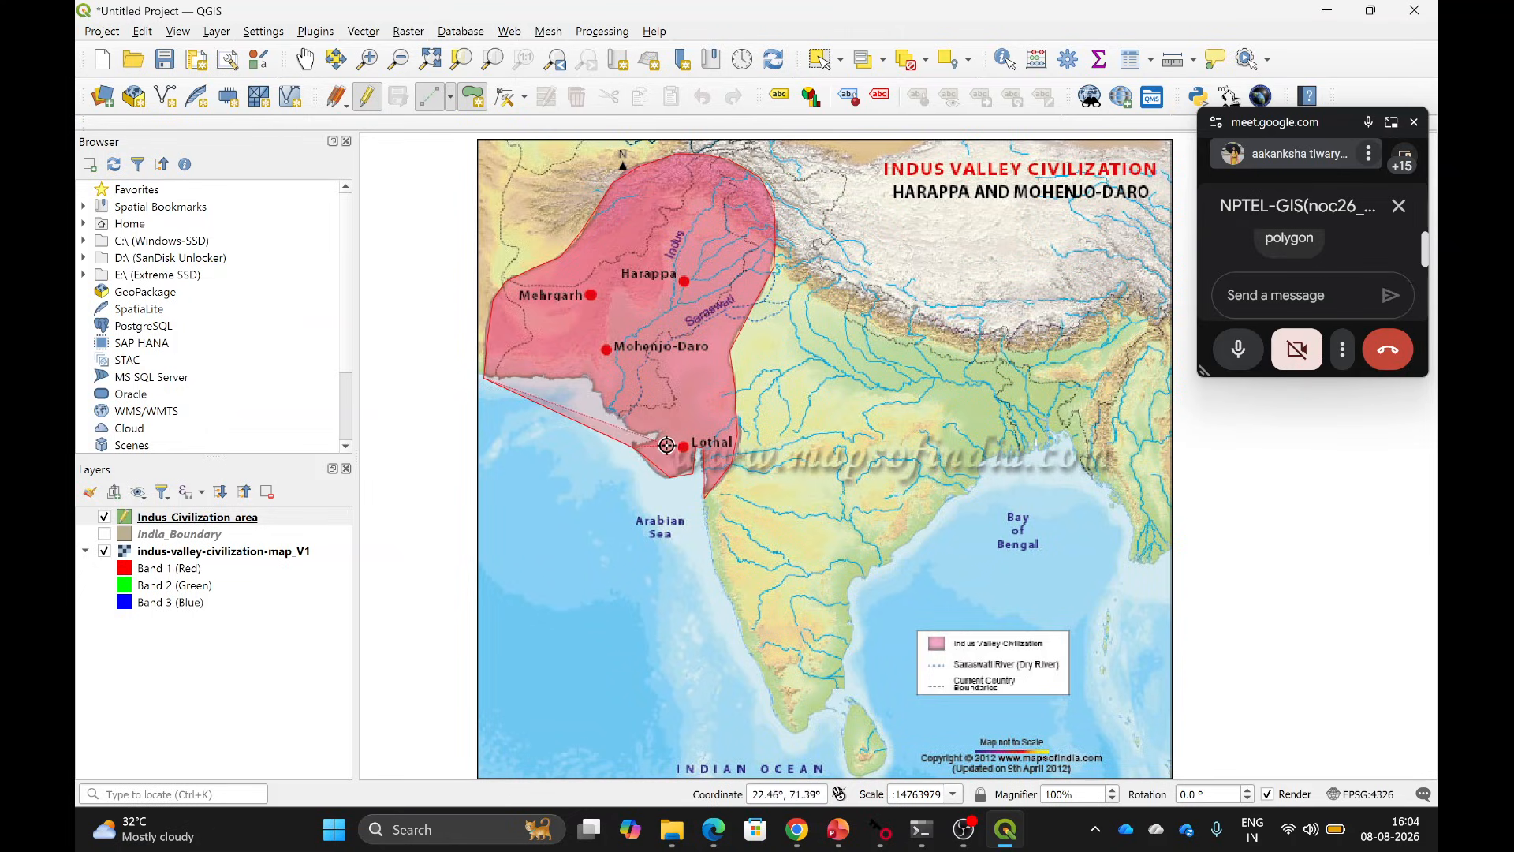
pyautogui.click(658, 431)
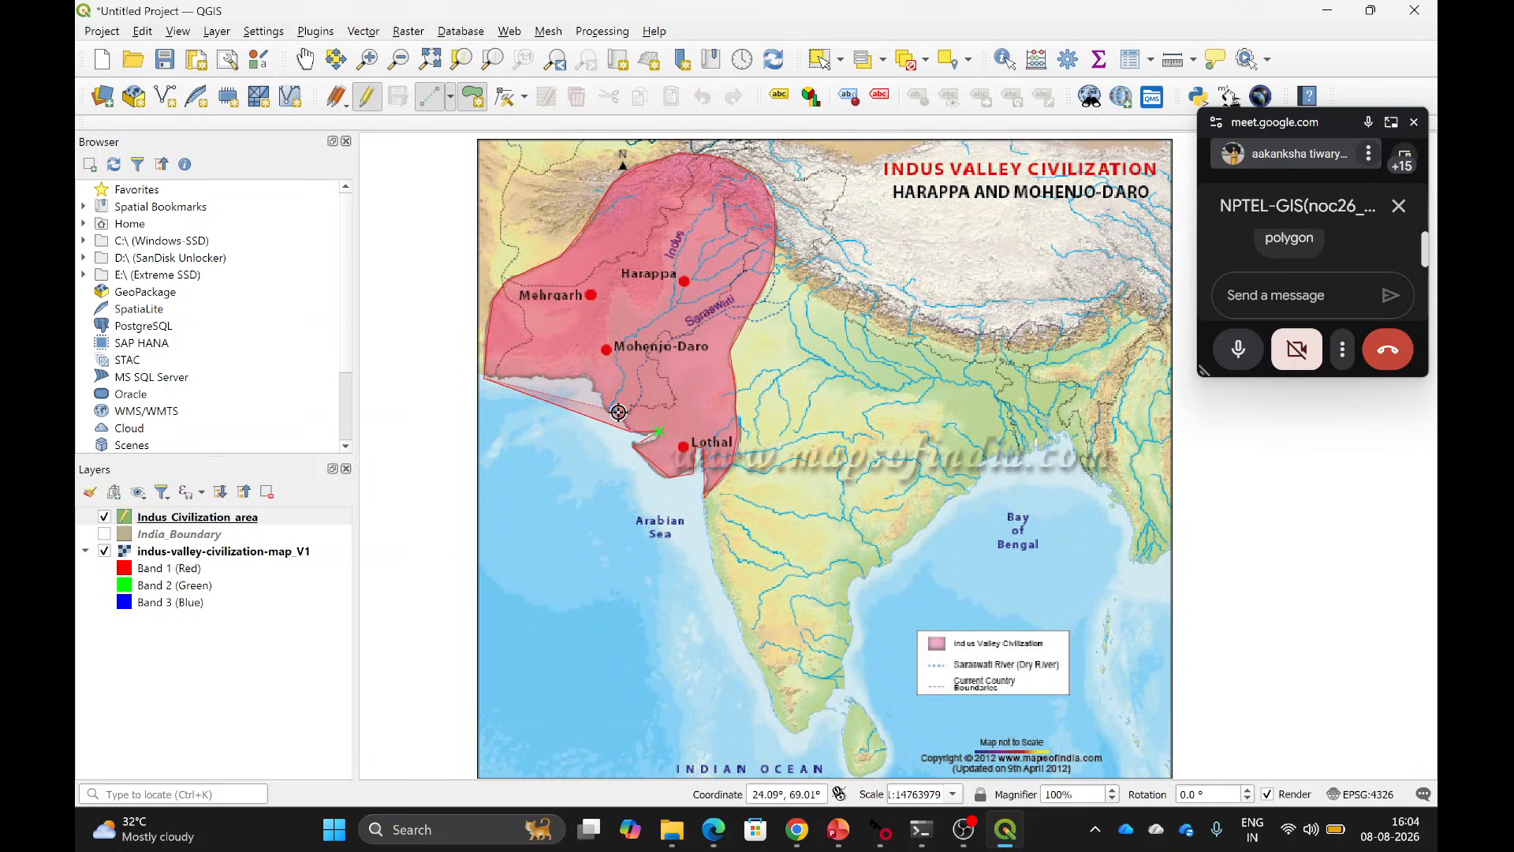
pyautogui.click(601, 392)
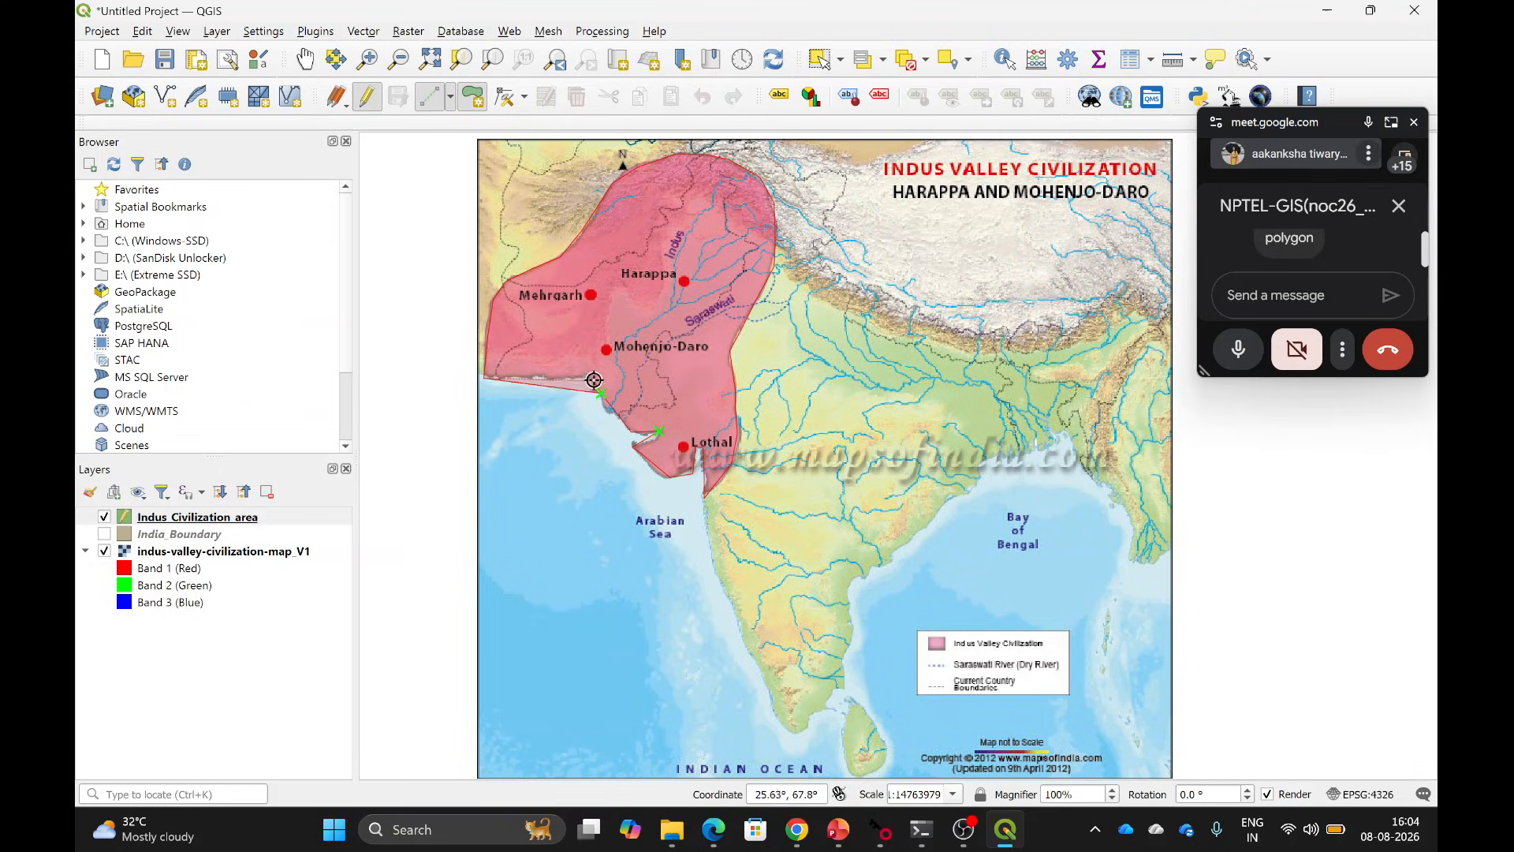
# - Finish the Indus Valley polygon with id 1 and save the layer edits
pyautogui.rightClick(538, 375)
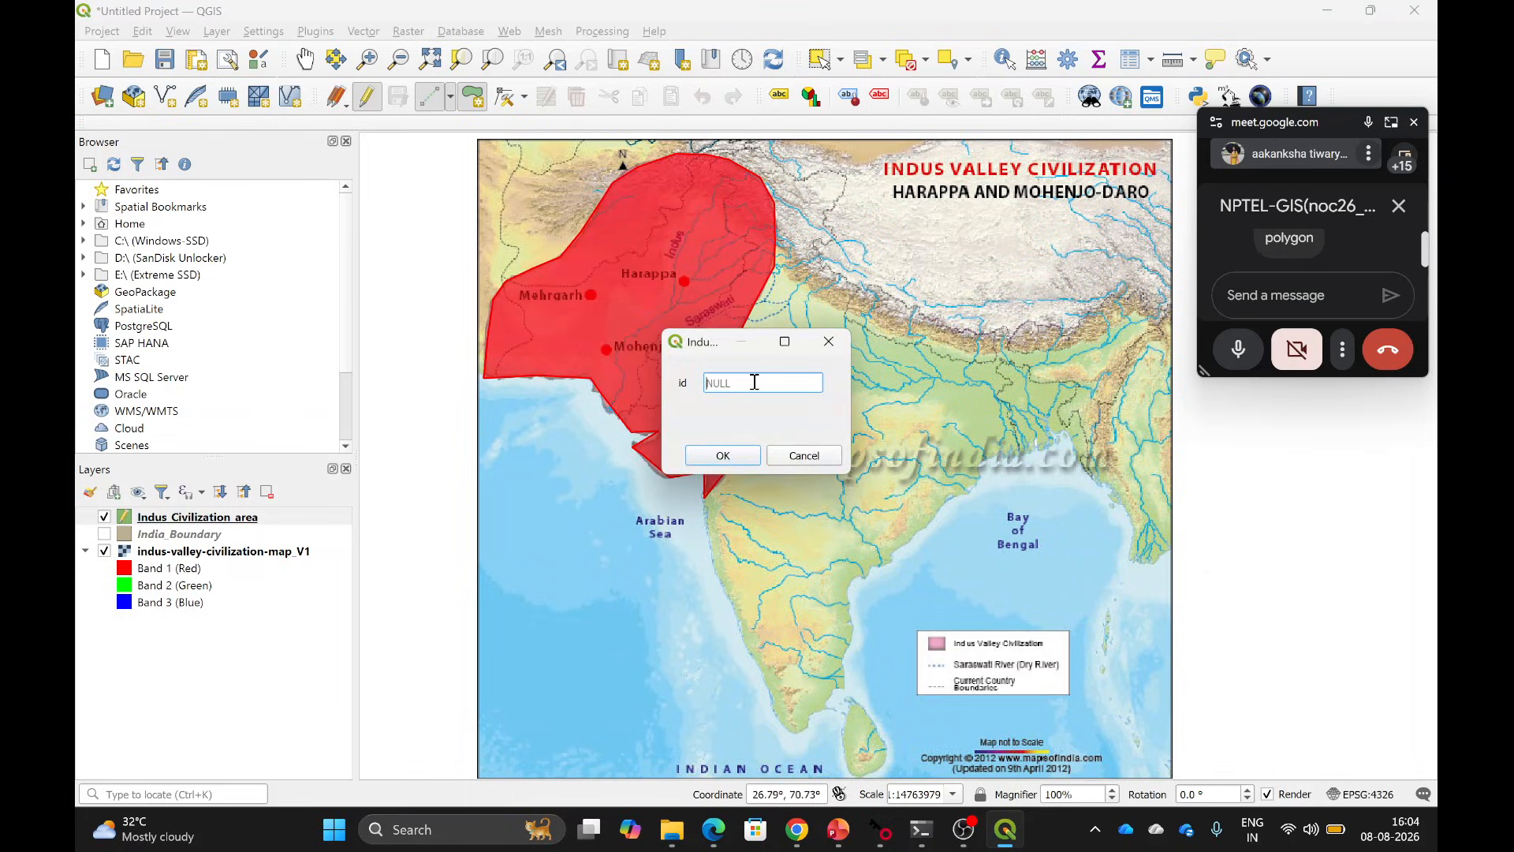
pyautogui.write('1')
pyautogui.click(722, 456)
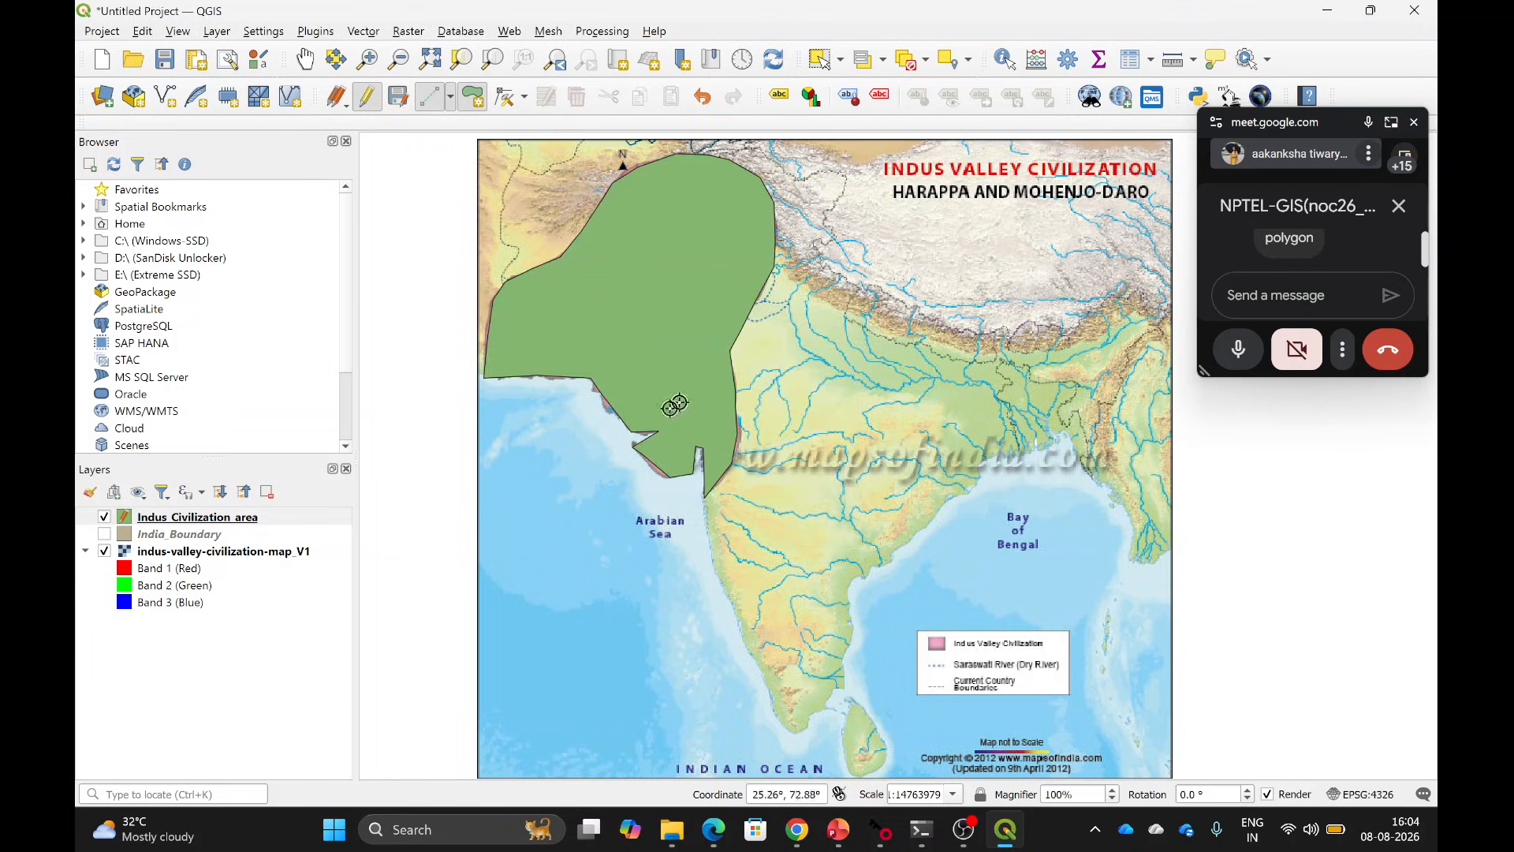
pyautogui.click(392, 102)
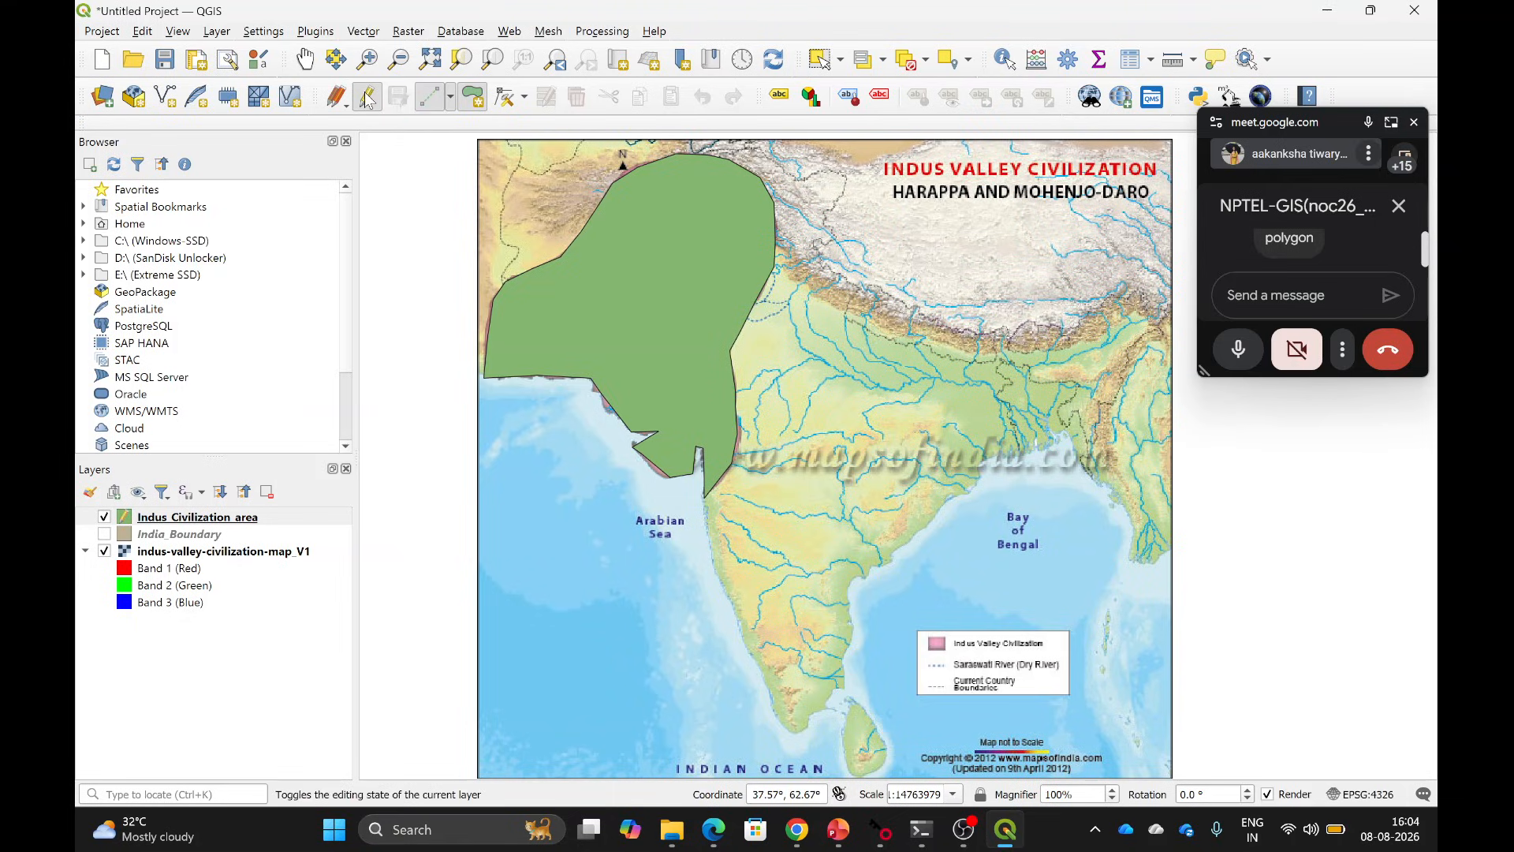
# - Stop editing Indus_Civilization_area and style its polygon with the outline blue symbol, checking the outline with the map image hidden and shown
pyautogui.click(368, 98)
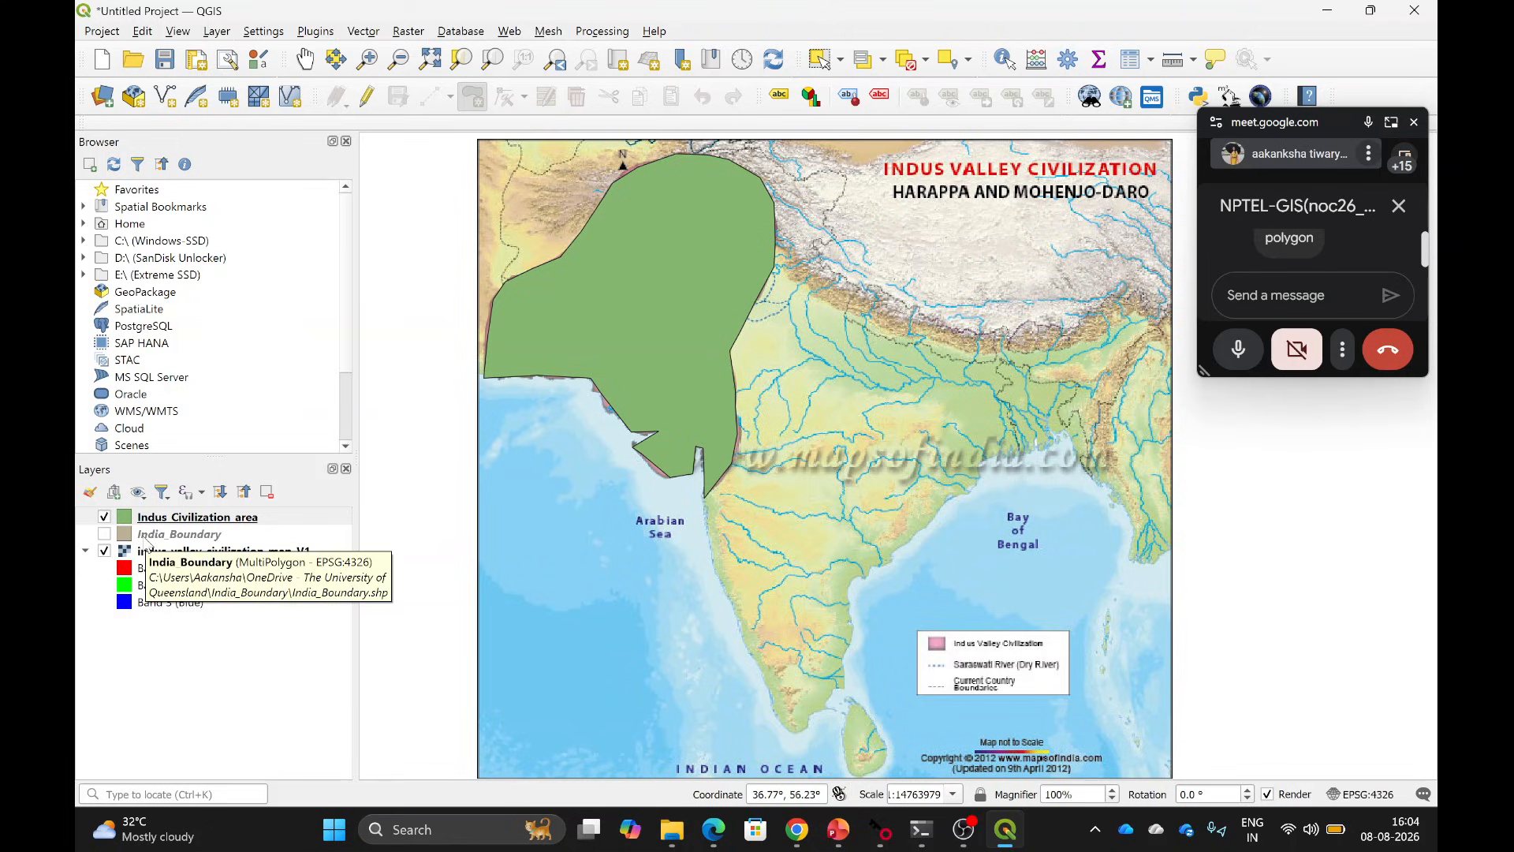
pyautogui.click(127, 526)
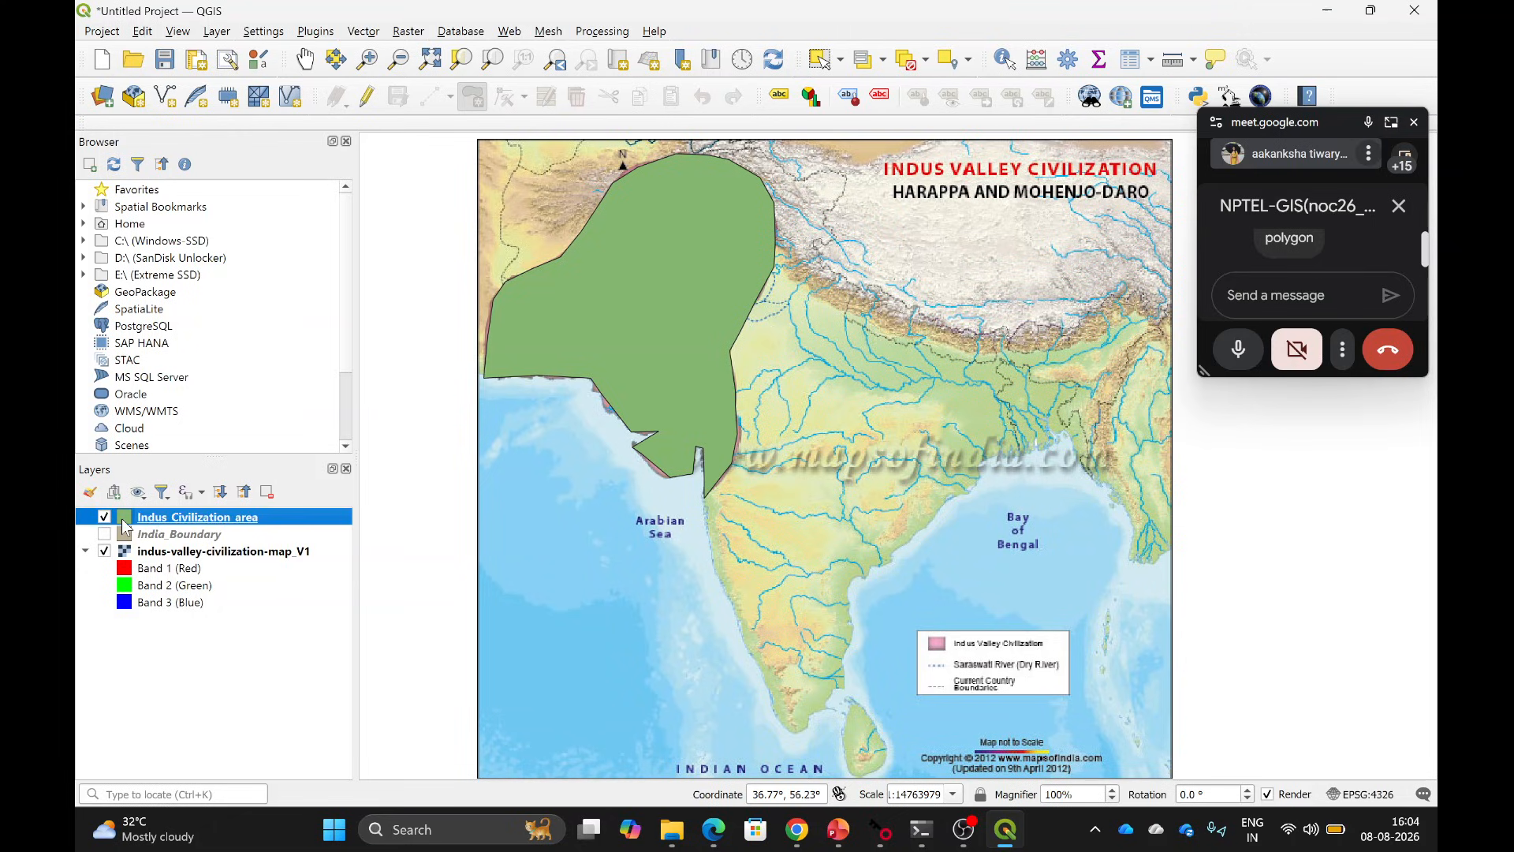
pyautogui.rightClick(125, 525)
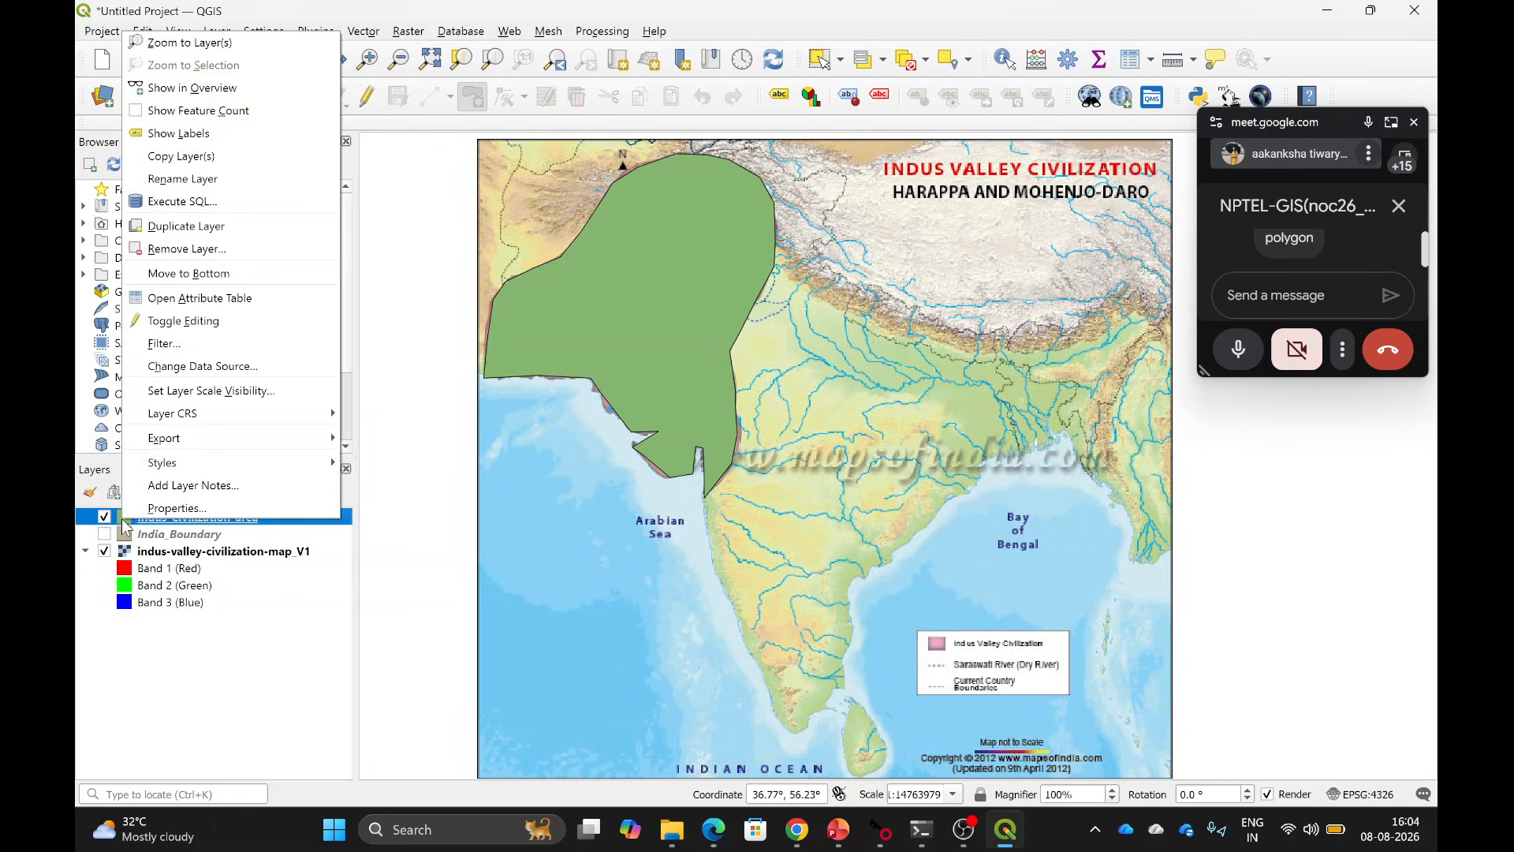
pyautogui.click(231, 514)
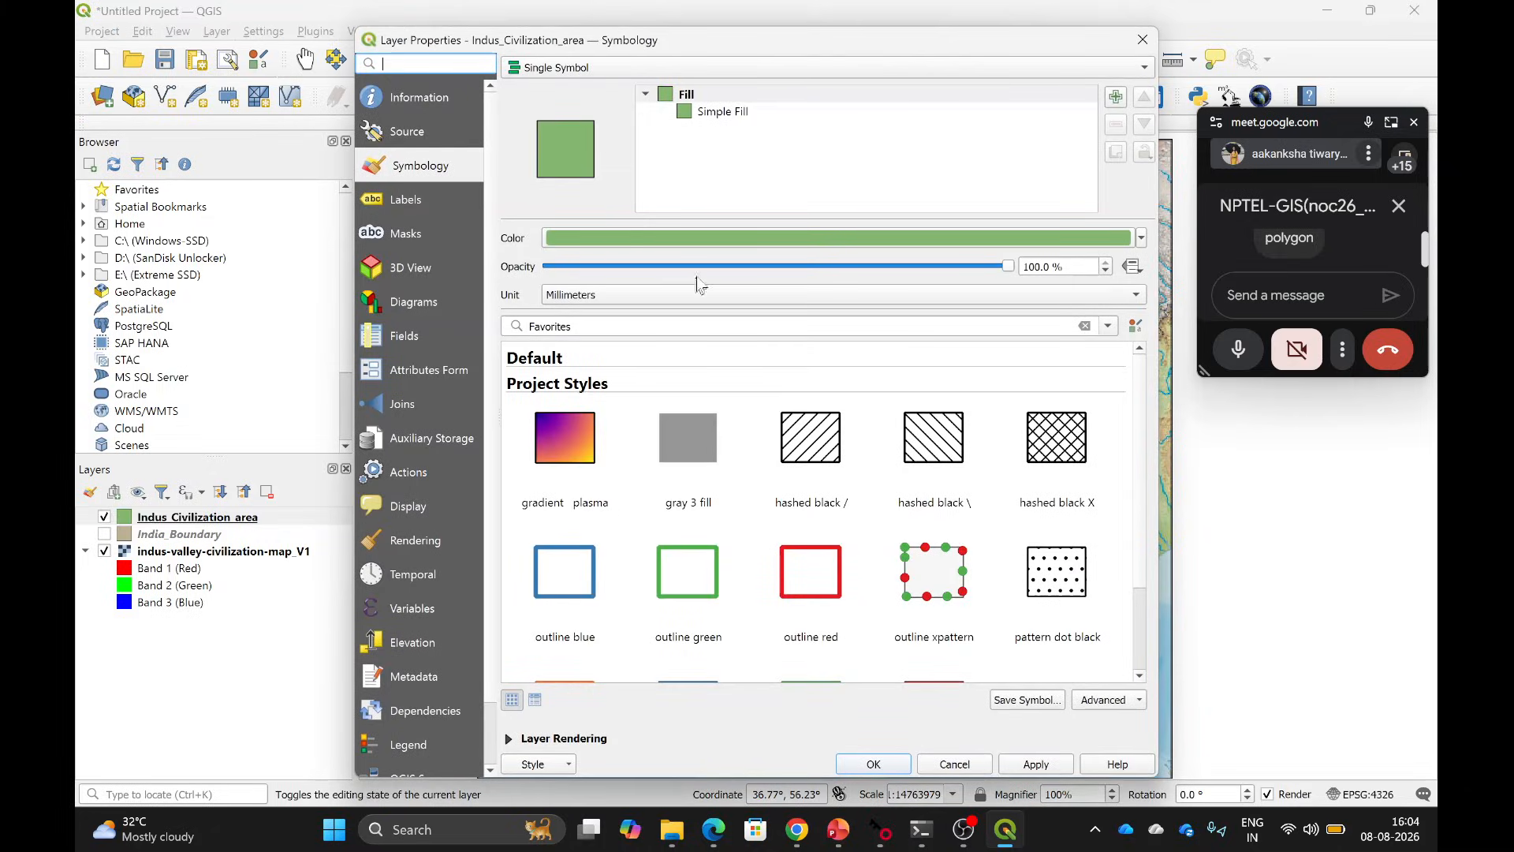
pyautogui.click(555, 593)
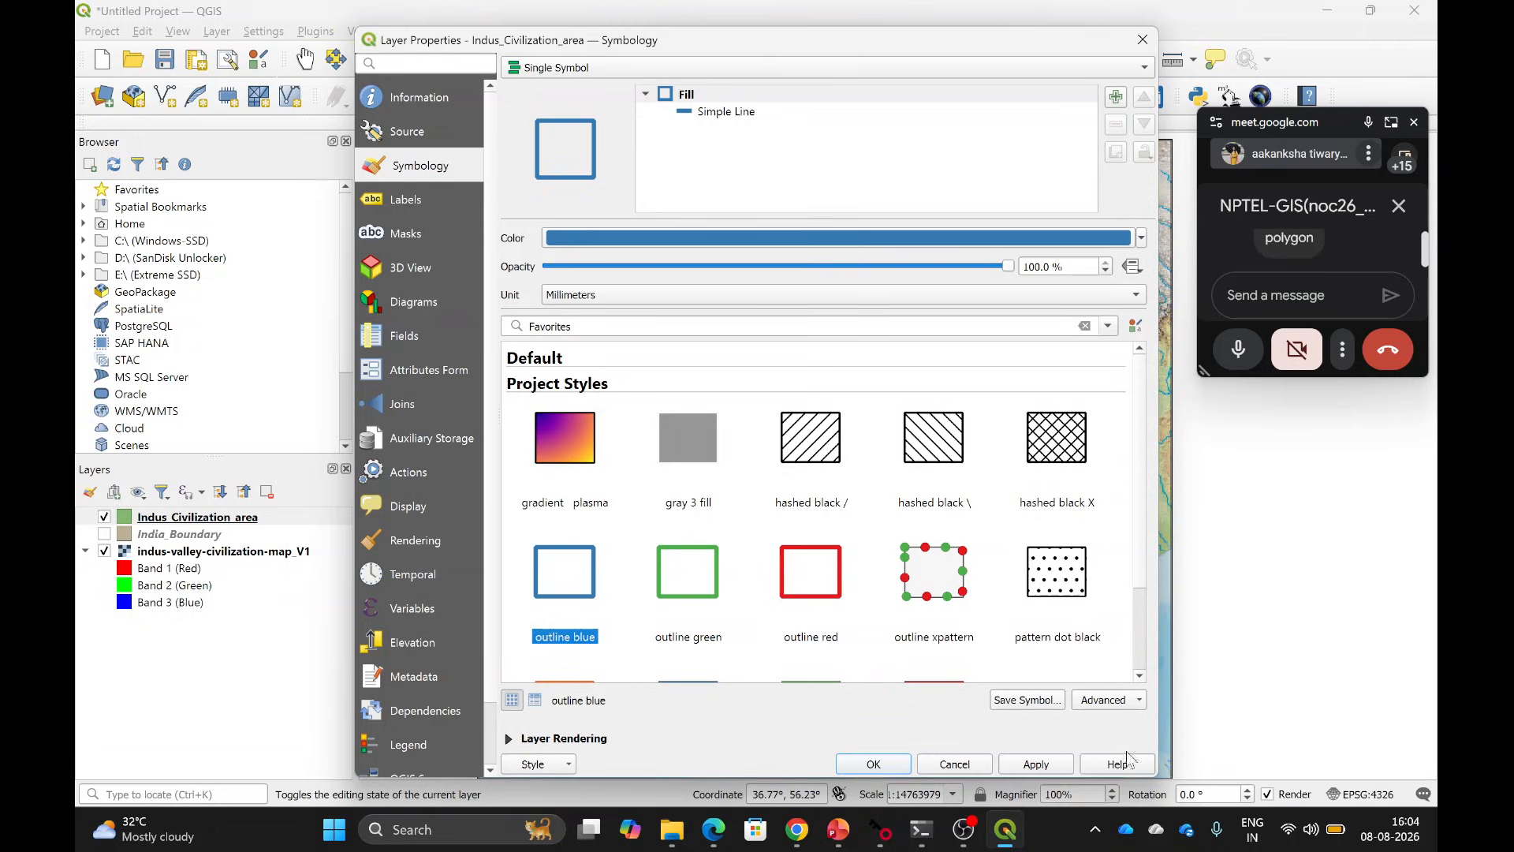
pyautogui.click(1042, 765)
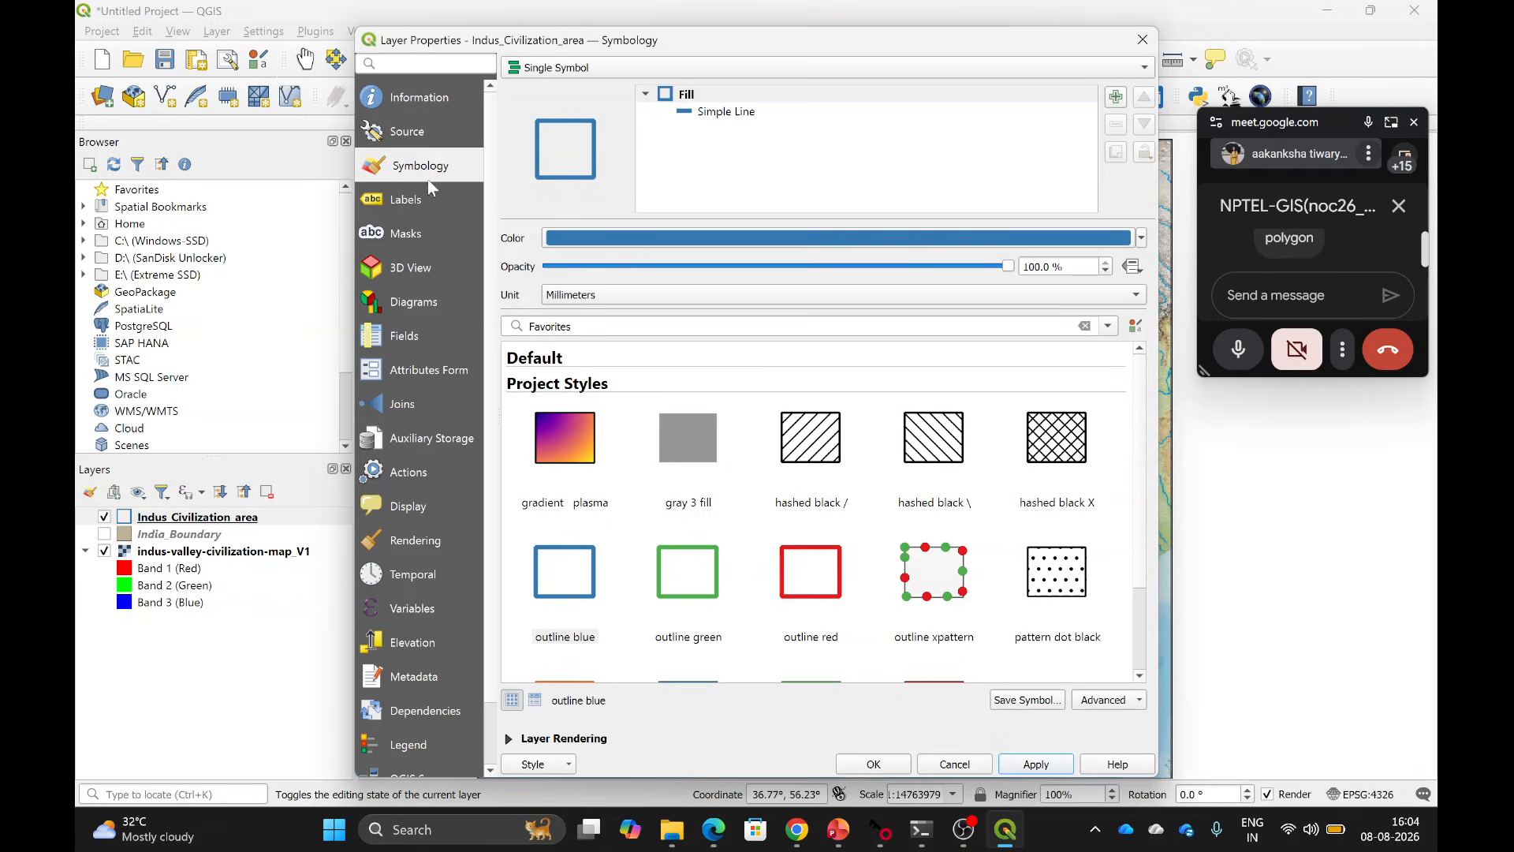
pyautogui.click(881, 763)
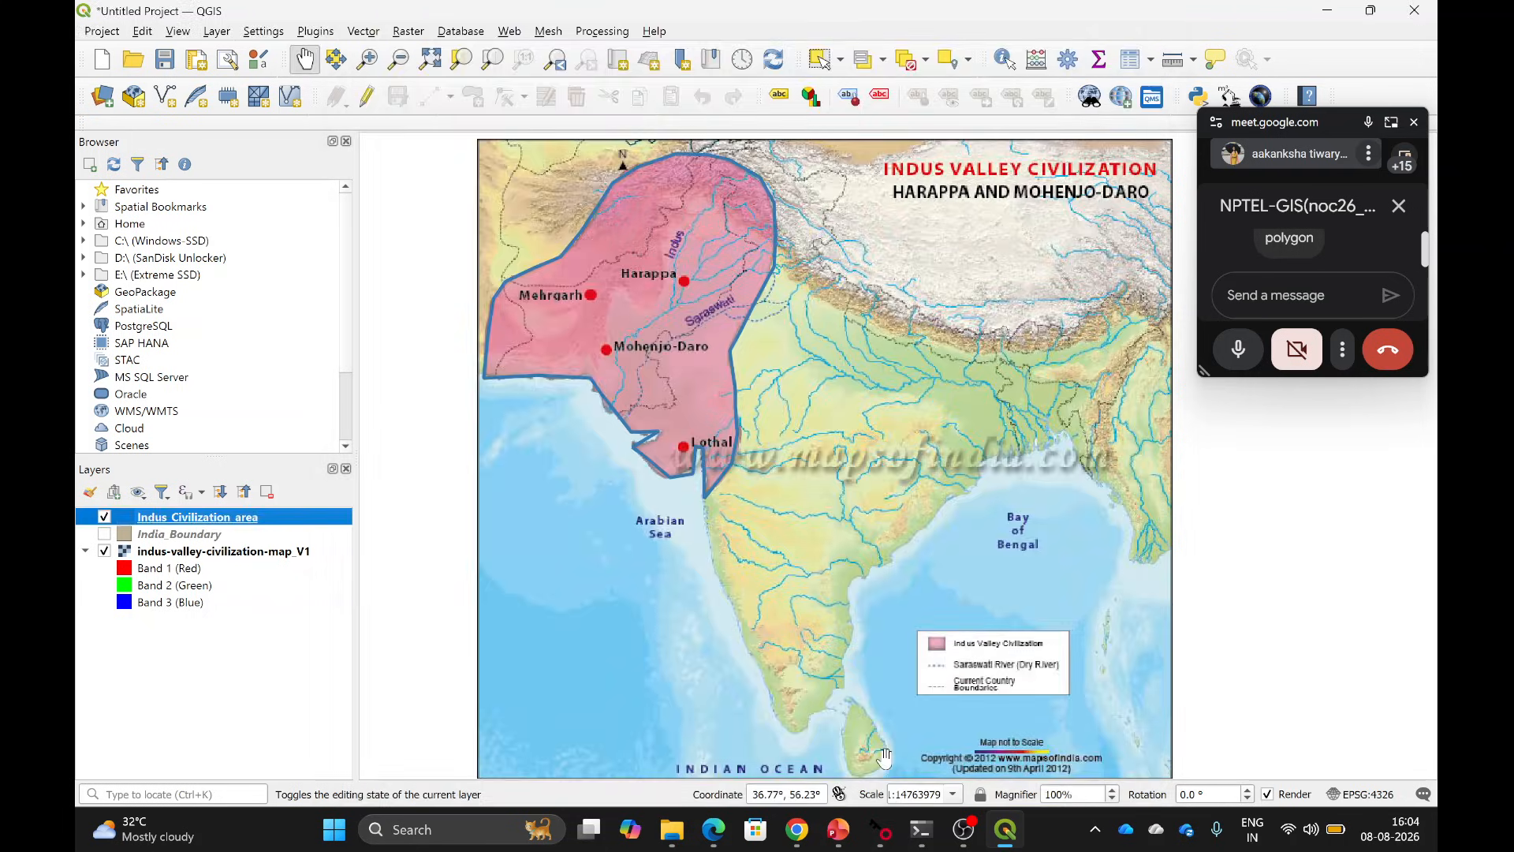
pyautogui.click(104, 551)
pyautogui.click(104, 551)
# - Create a new shapefile layer with the Point geometry type and the file name Sellements
pyautogui.click(217, 31)
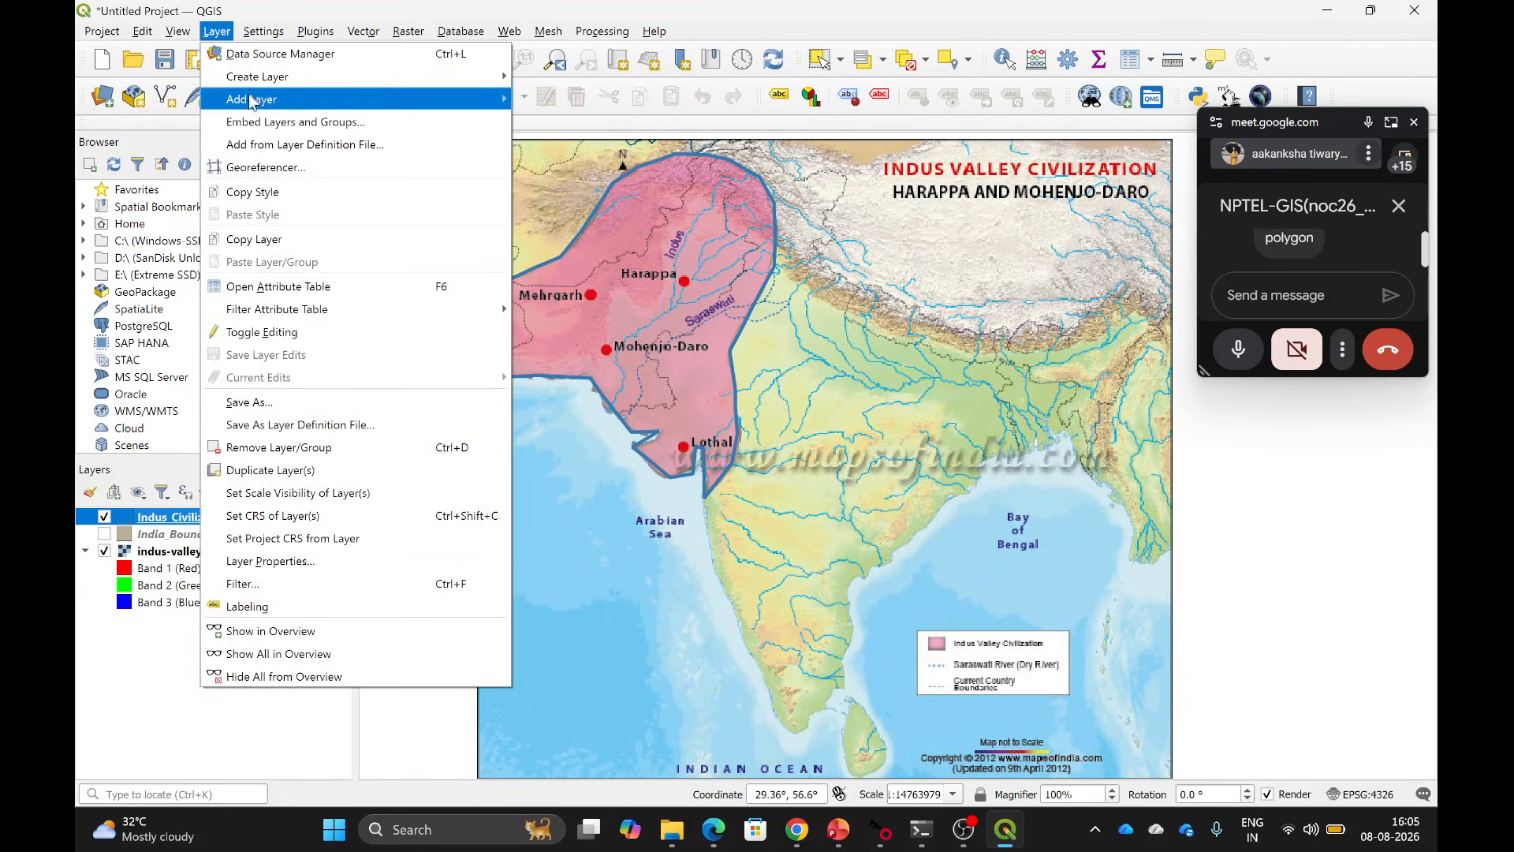
pyautogui.moveTo(227, 80)
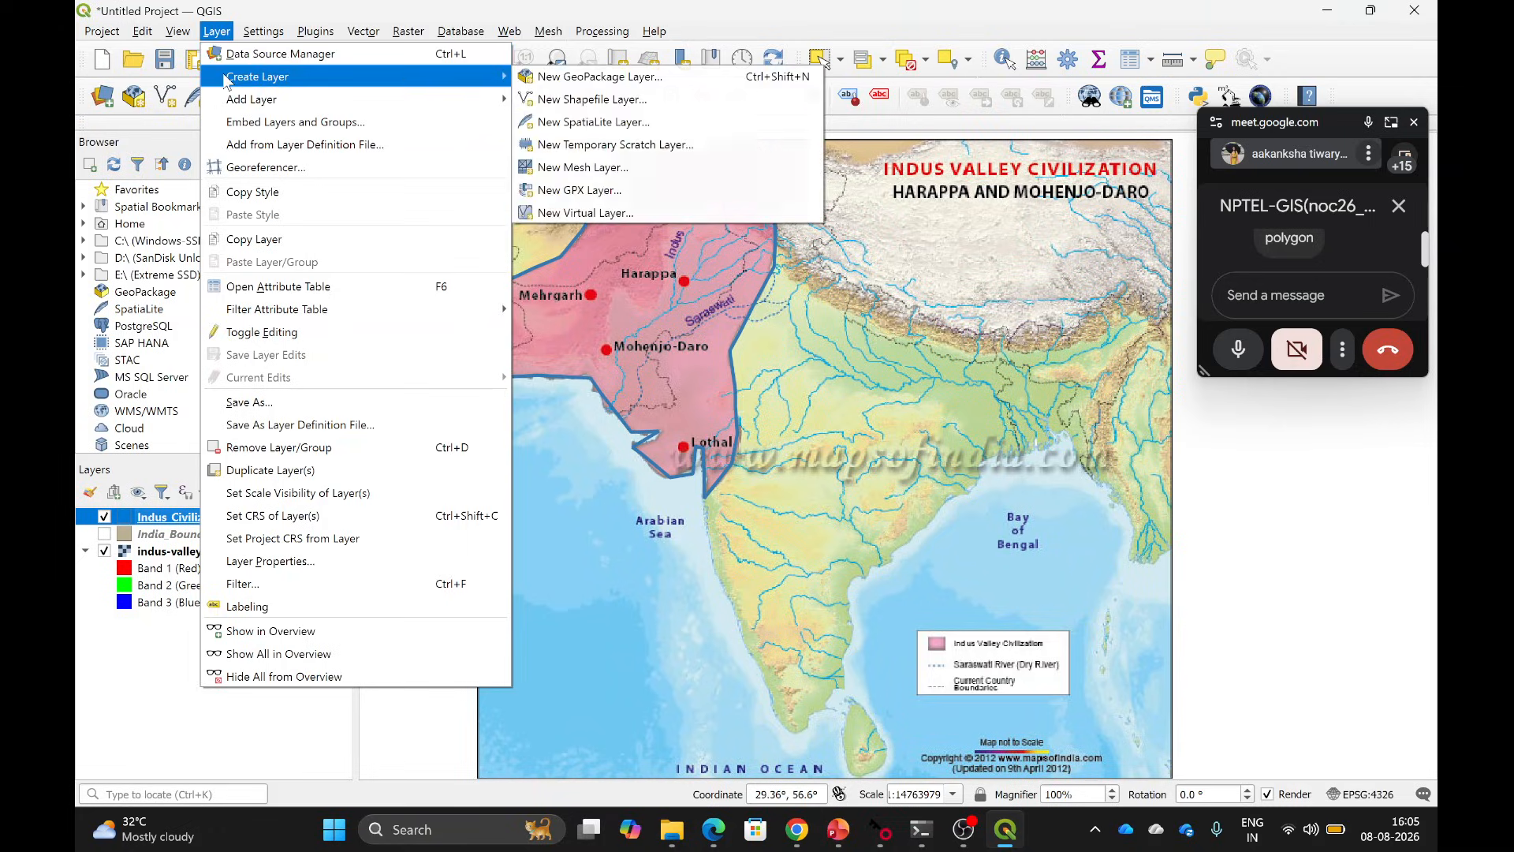
pyautogui.click(582, 103)
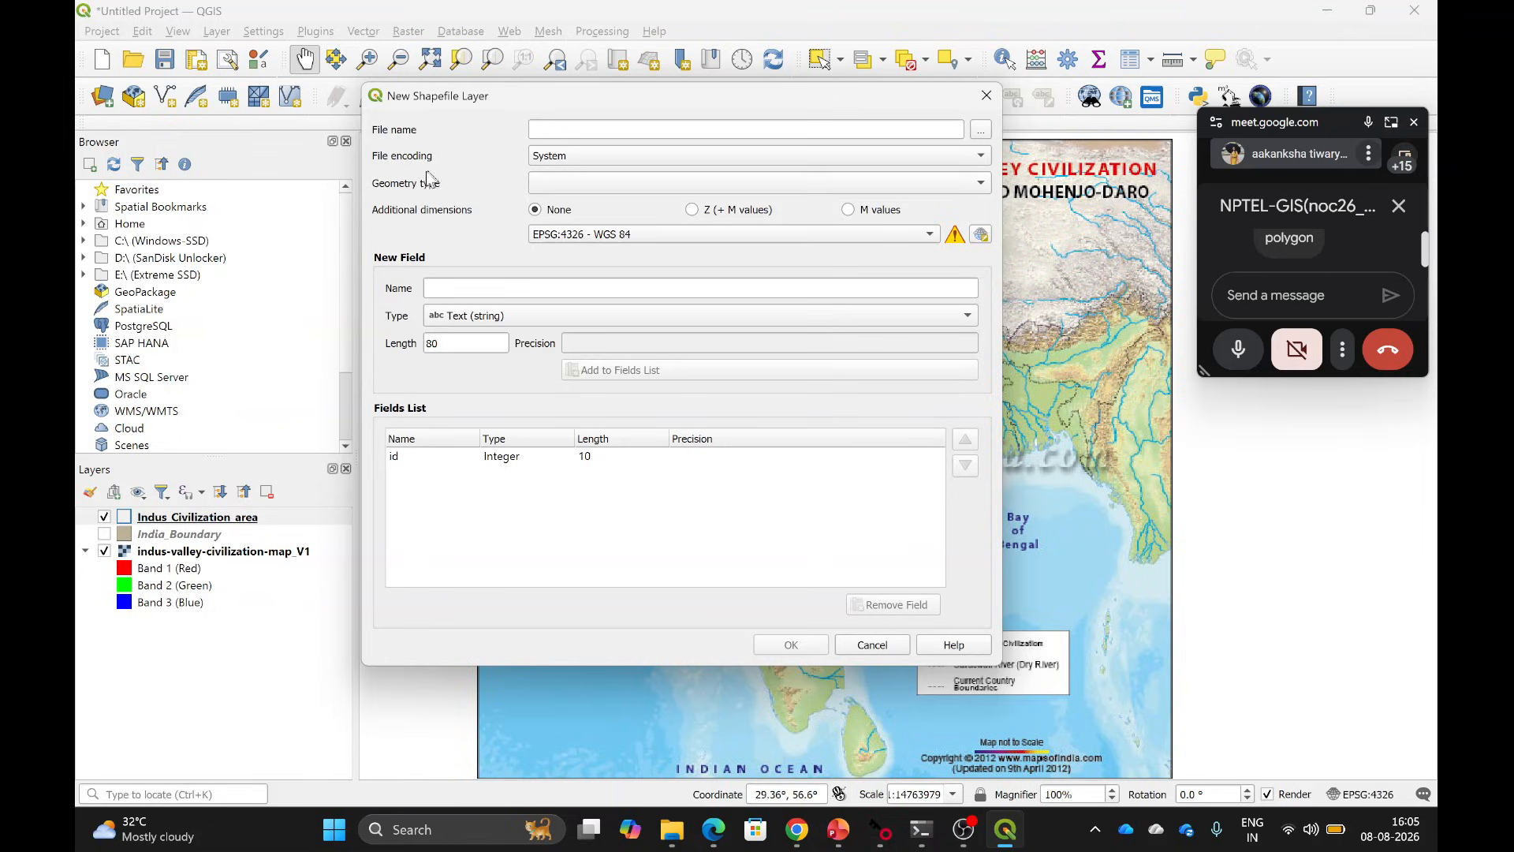
pyautogui.click(556, 184)
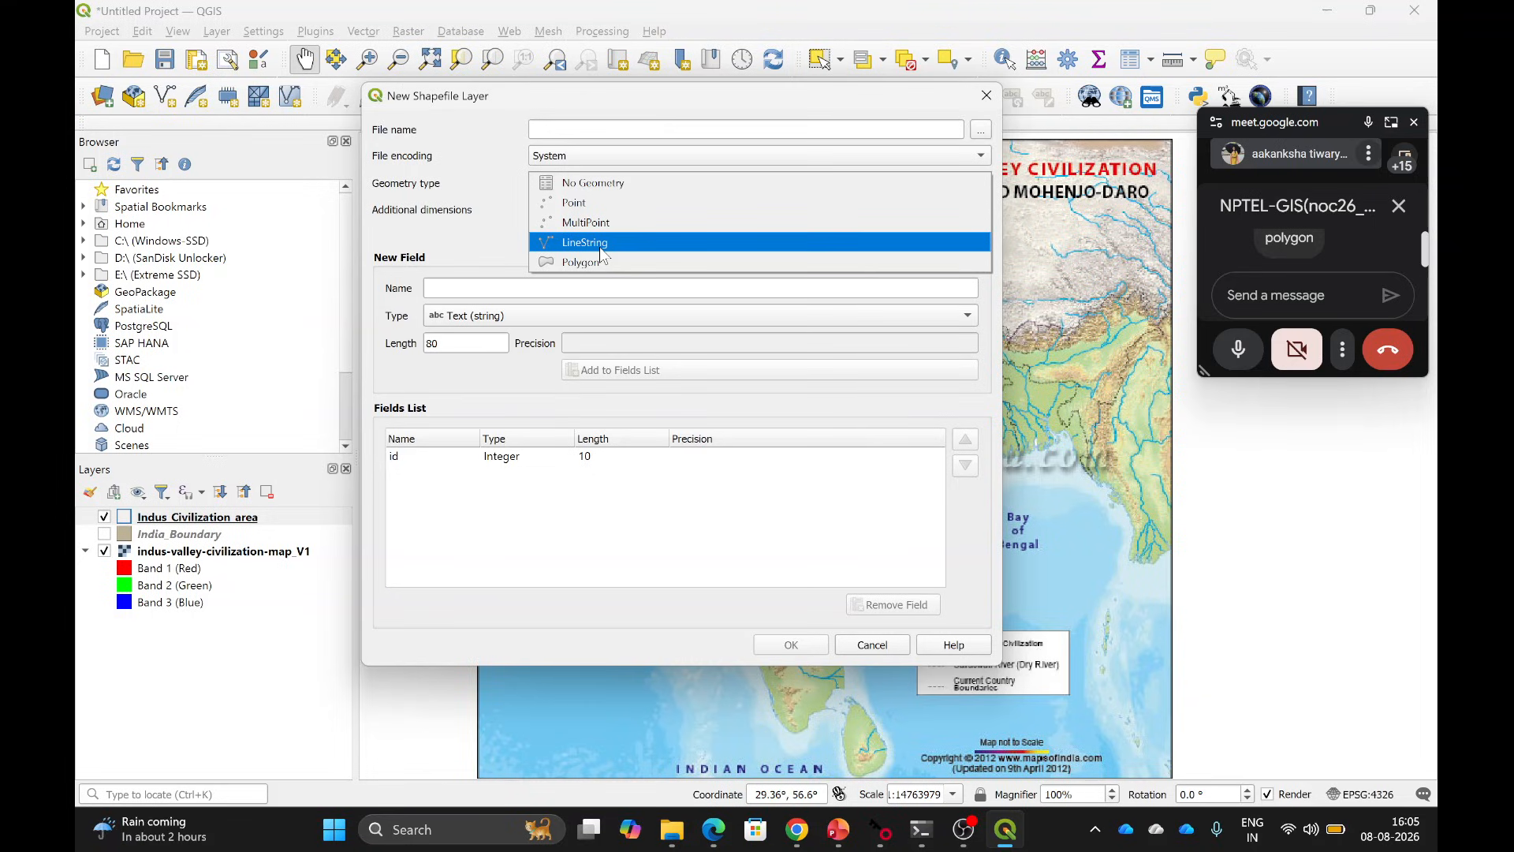
pyautogui.click(599, 204)
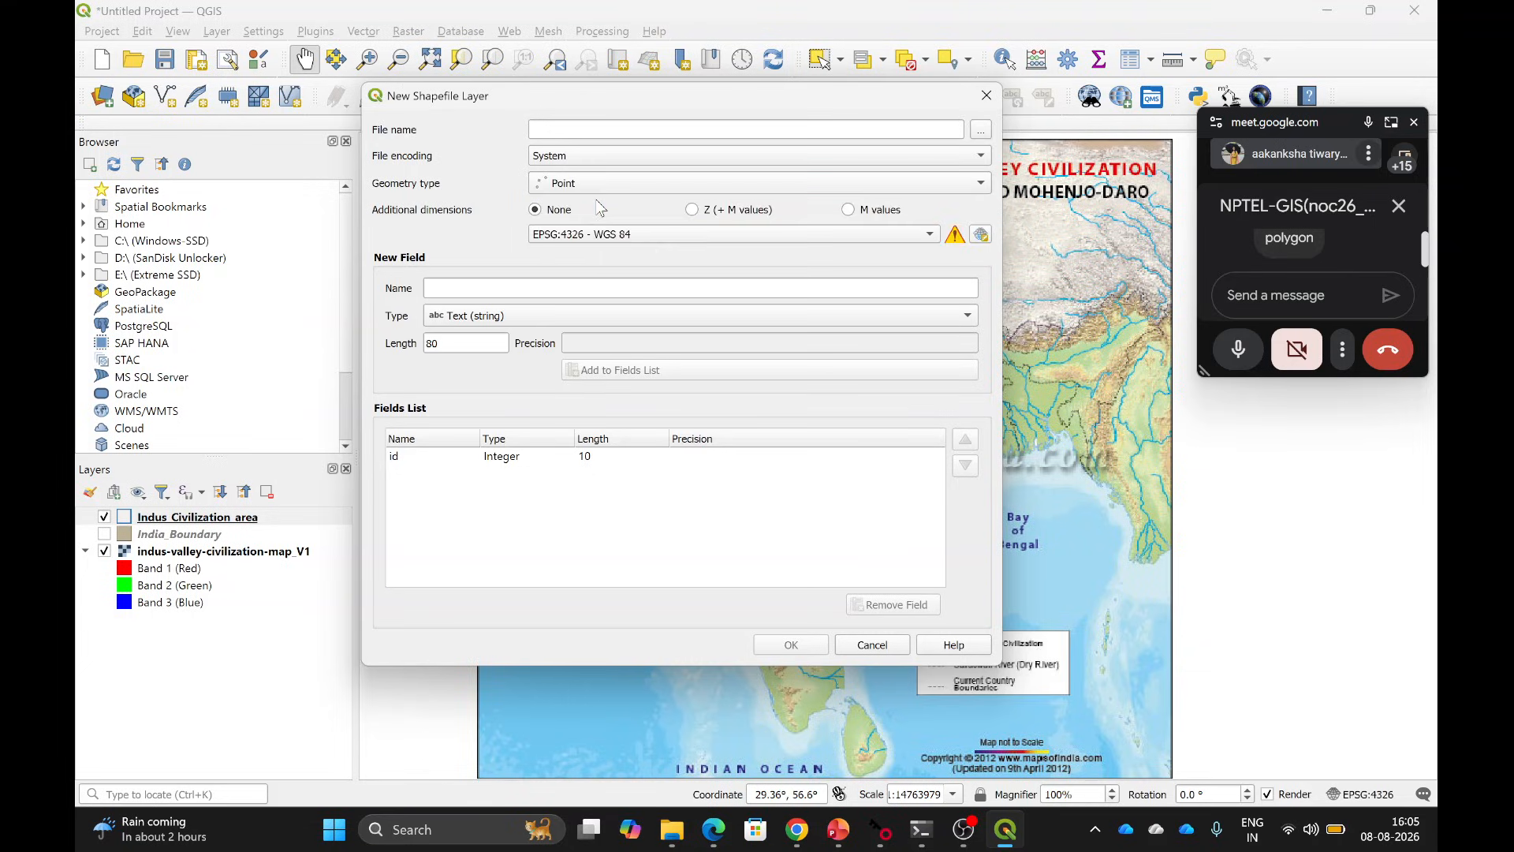
pyautogui.click(599, 130)
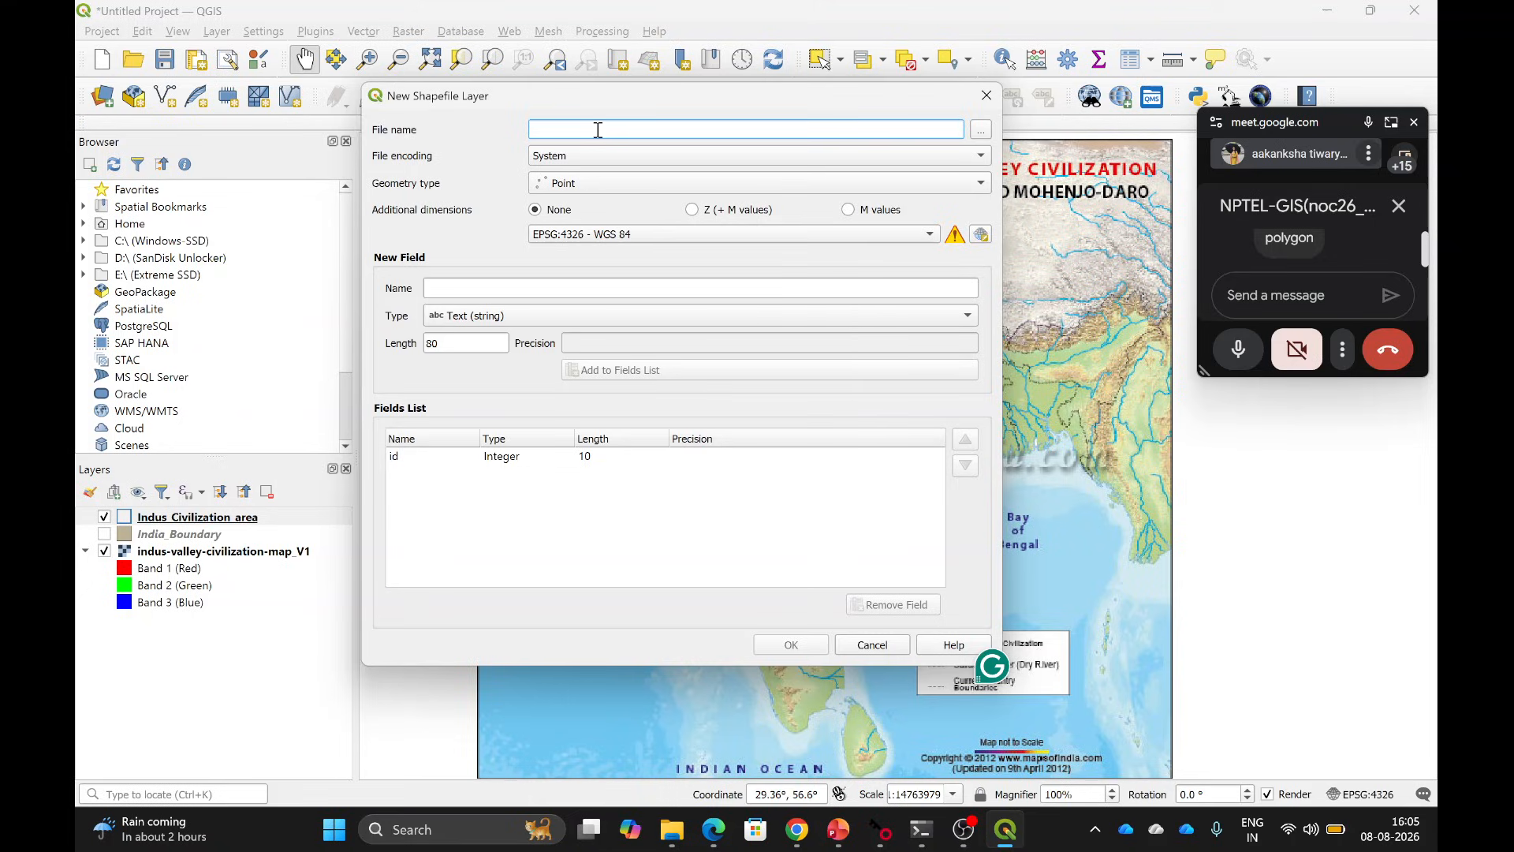
pyautogui.write('Sellements')
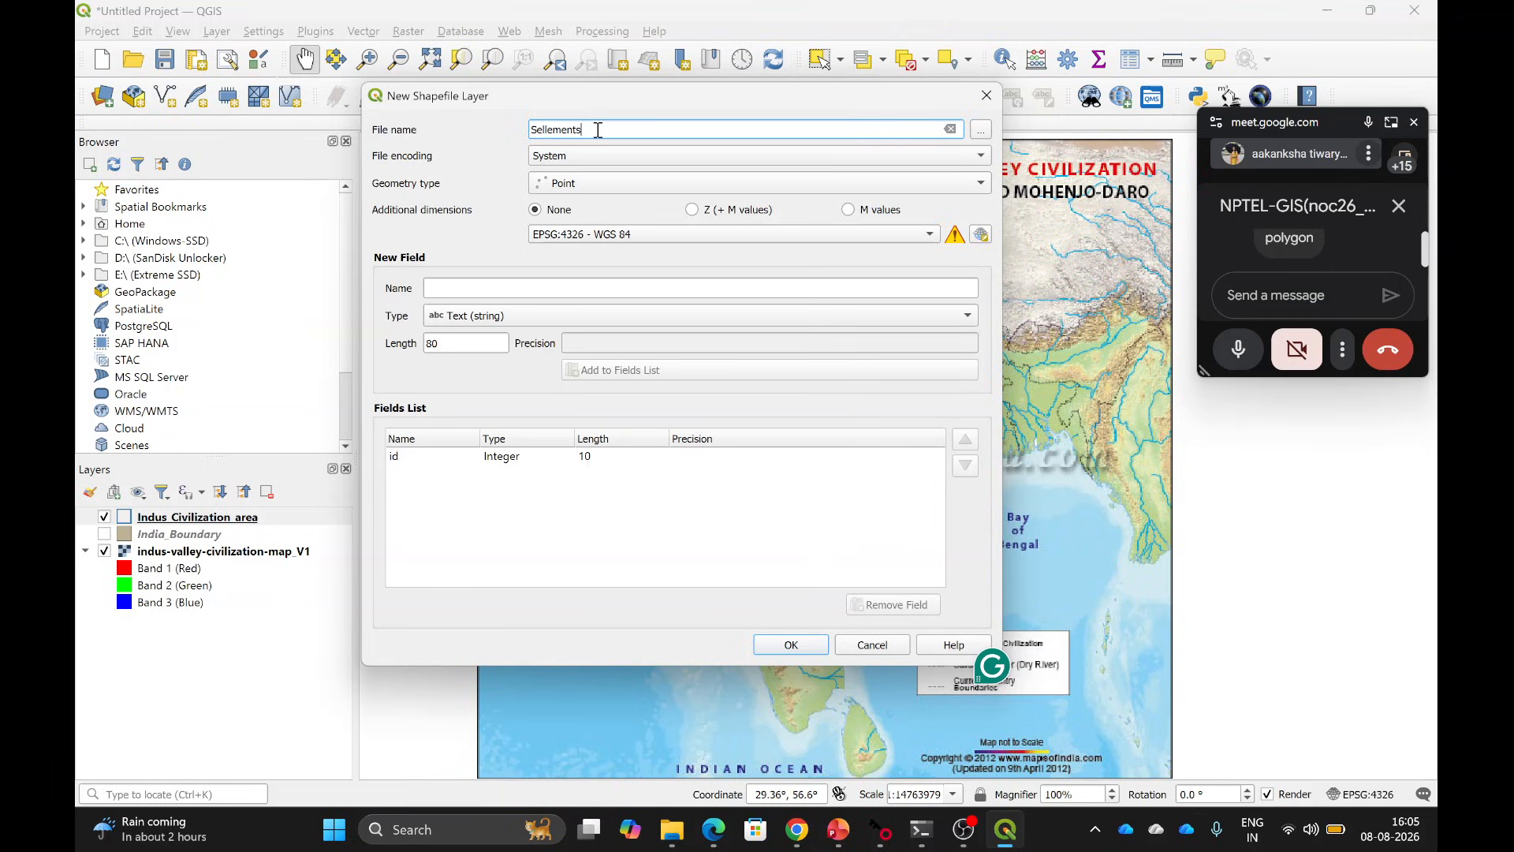
pyautogui.click(791, 643)
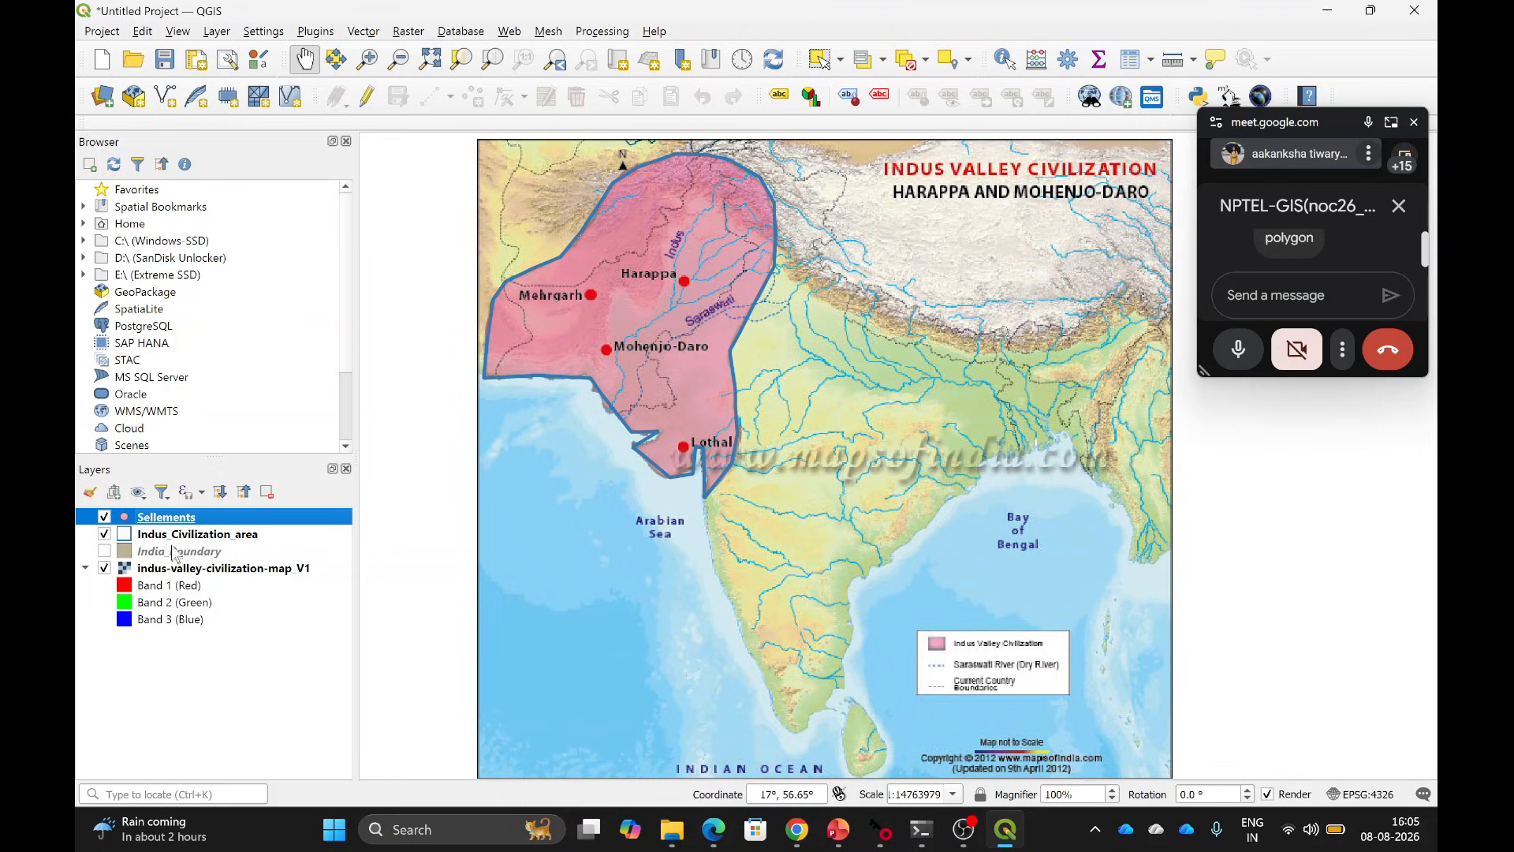
# - Enable editing on Sellements and add point features at Mehrgarh with id 1 and at Harappa with id 2
pyautogui.click(367, 97)
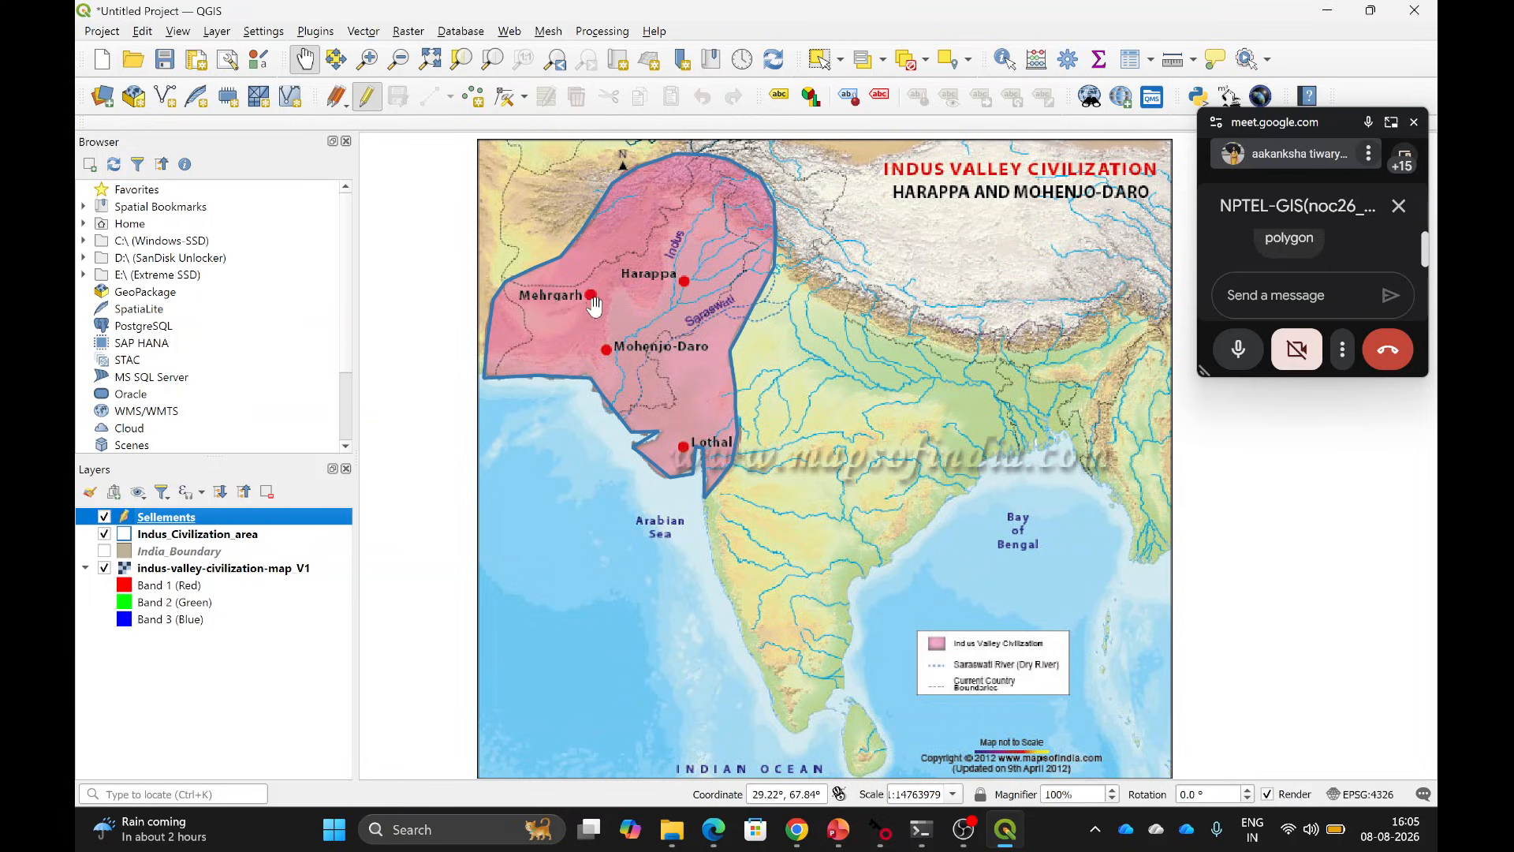
pyautogui.click(474, 98)
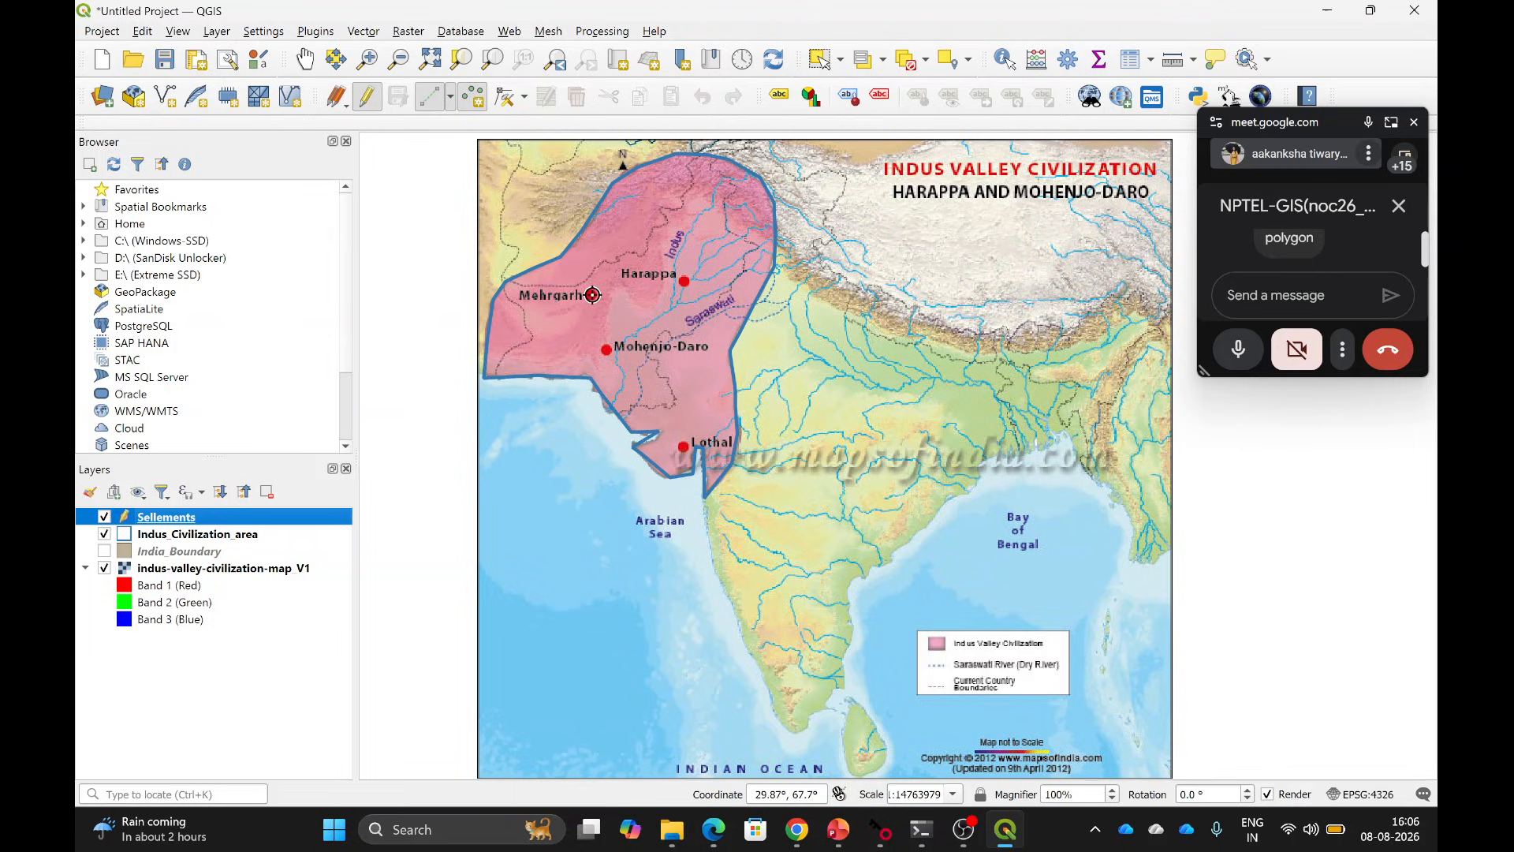
pyautogui.click(592, 295)
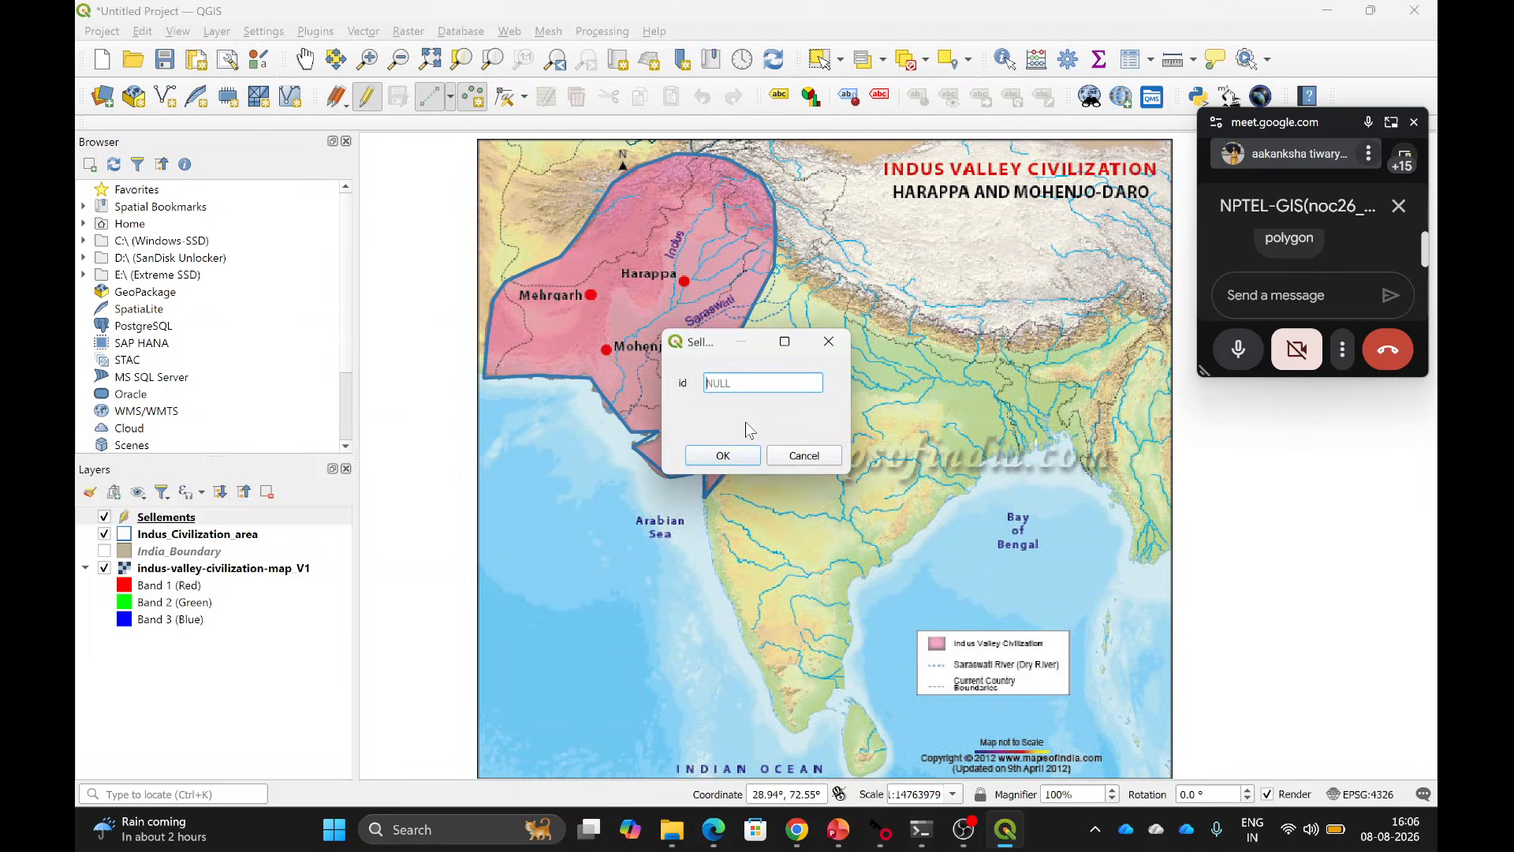
pyautogui.write('1')
pyautogui.click(721, 456)
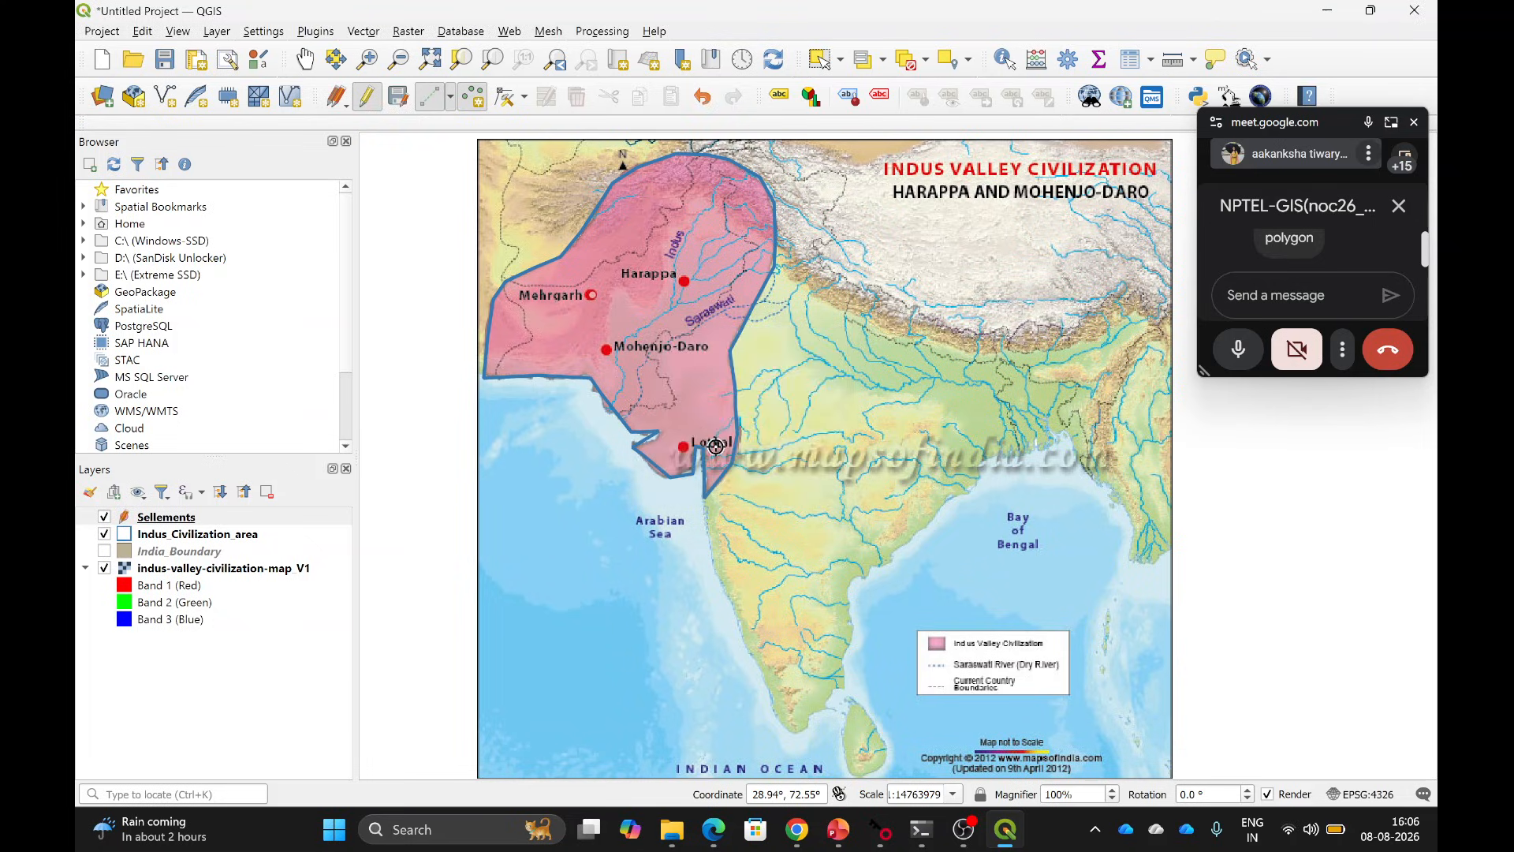
pyautogui.click(683, 282)
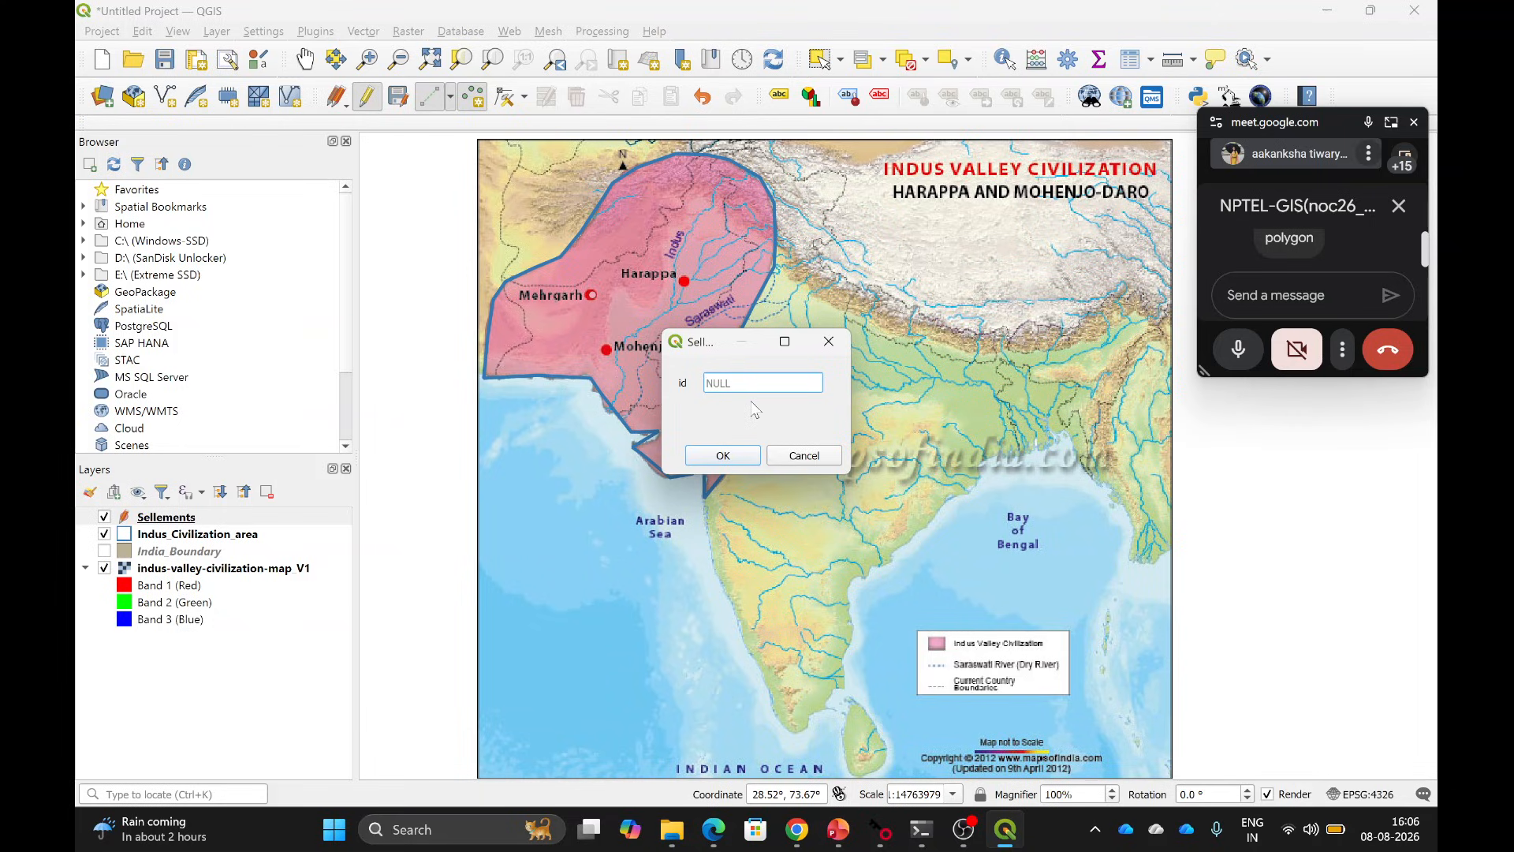
pyautogui.write('2')
pyautogui.click(727, 461)
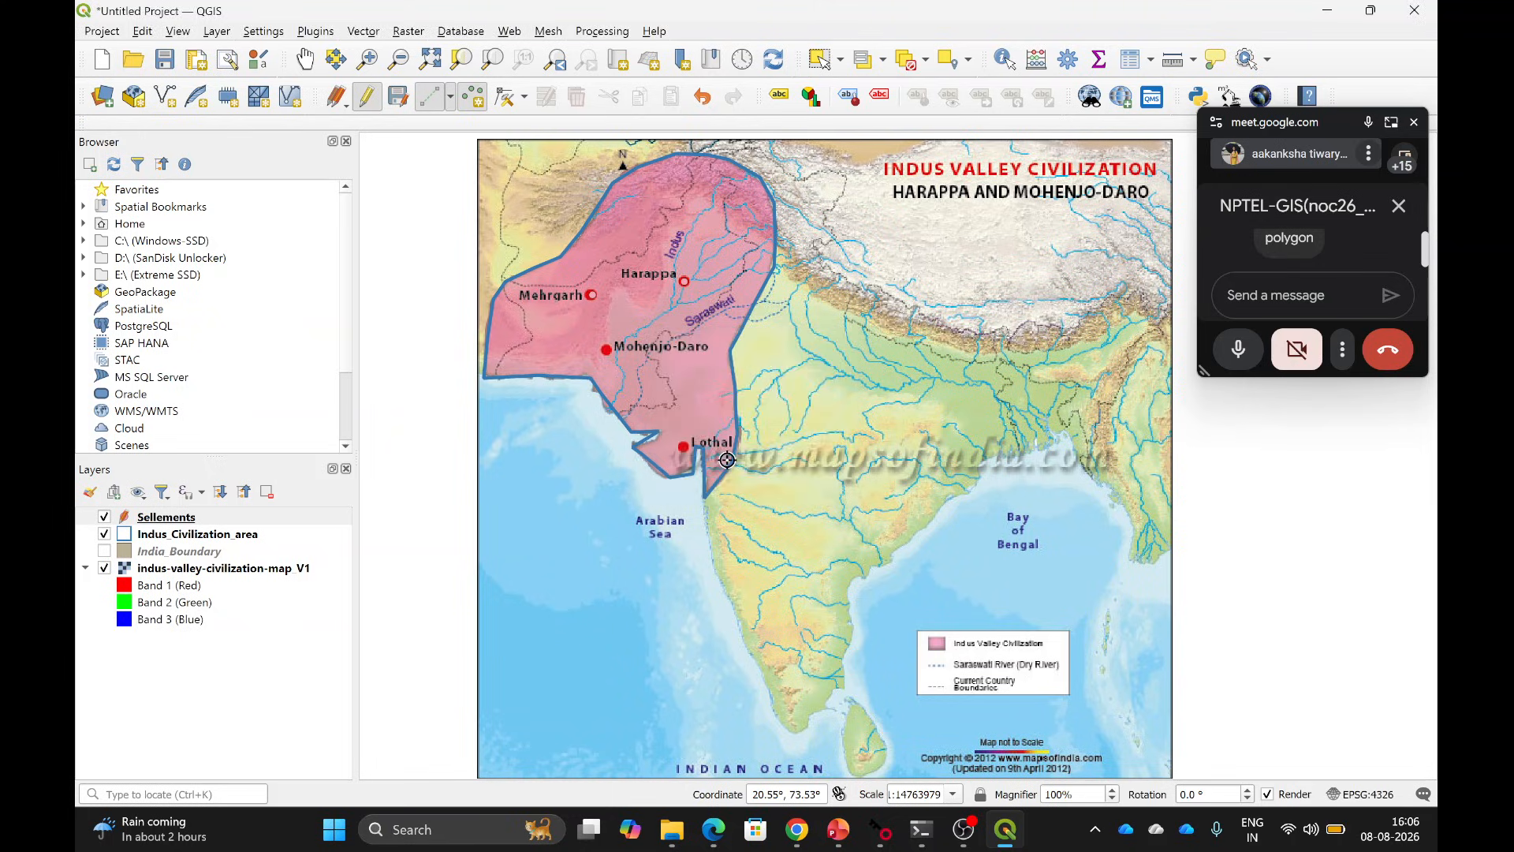